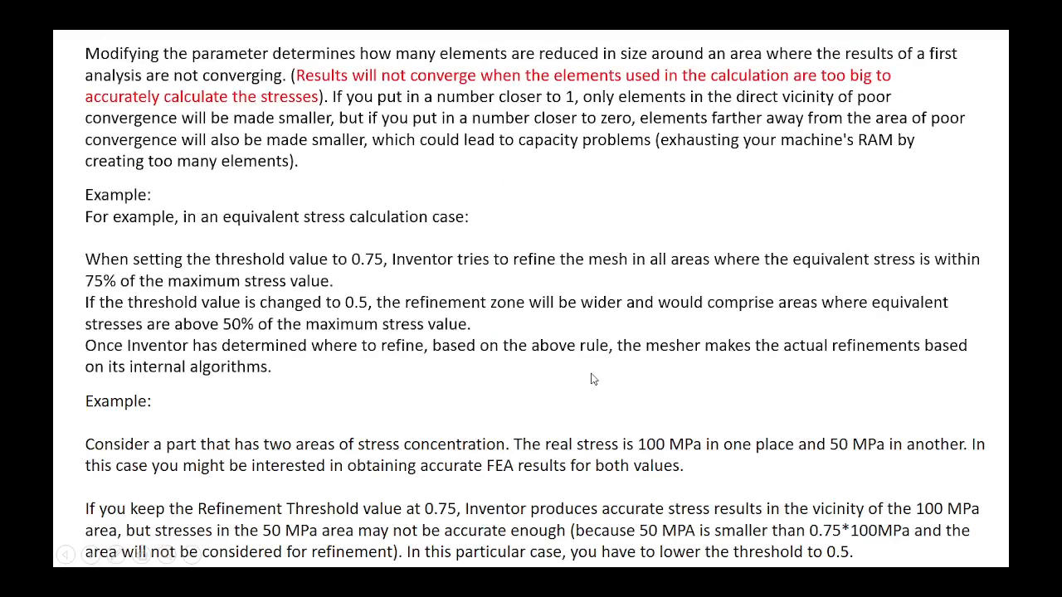
# Step: Look through the remaining slides on h refinement threshold notes and Saint-Venant's principle, and leave the slide show
pyautogui.click(591, 373)
pyautogui.click(590, 372)
pyautogui.click(590, 373)
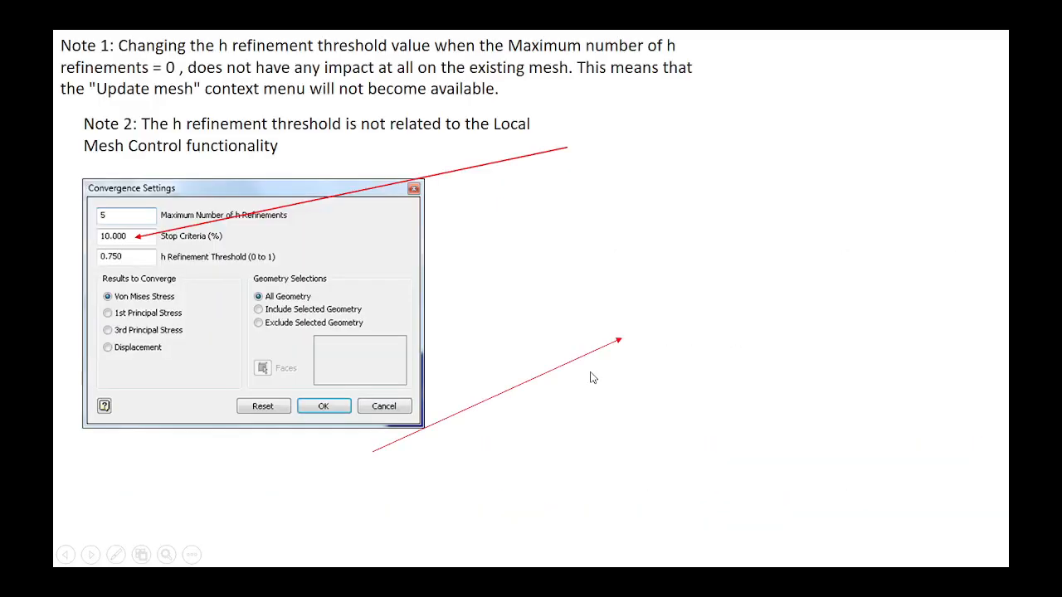
pyautogui.click(590, 373)
pyautogui.click(590, 378)
pyautogui.click(590, 377)
pyautogui.click(589, 378)
pyautogui.click(590, 379)
pyautogui.click(590, 380)
pyautogui.scroll(-2, 589, 374)
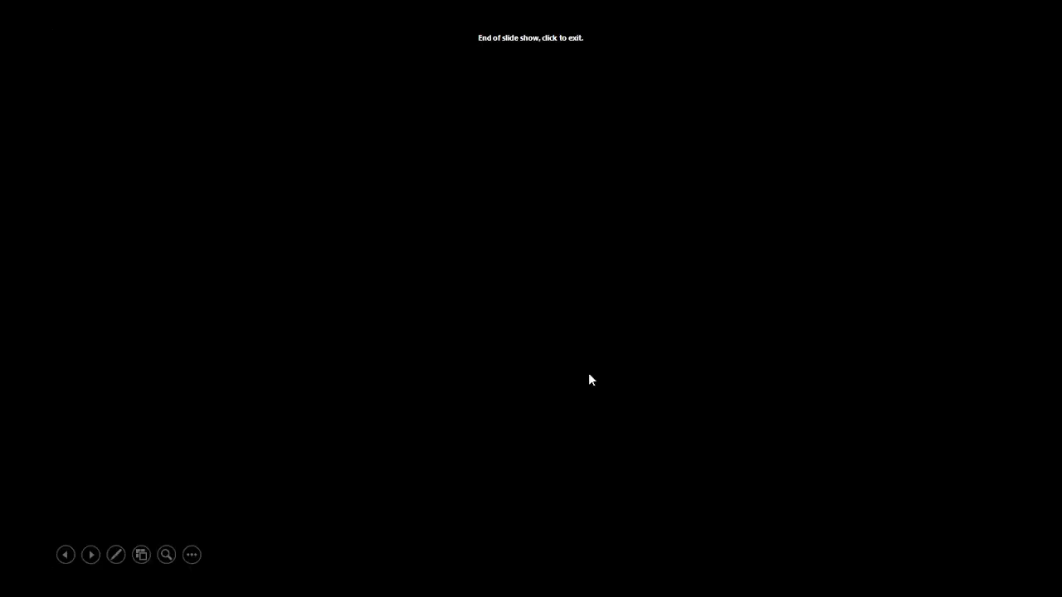
pyautogui.scroll(3, 590, 373)
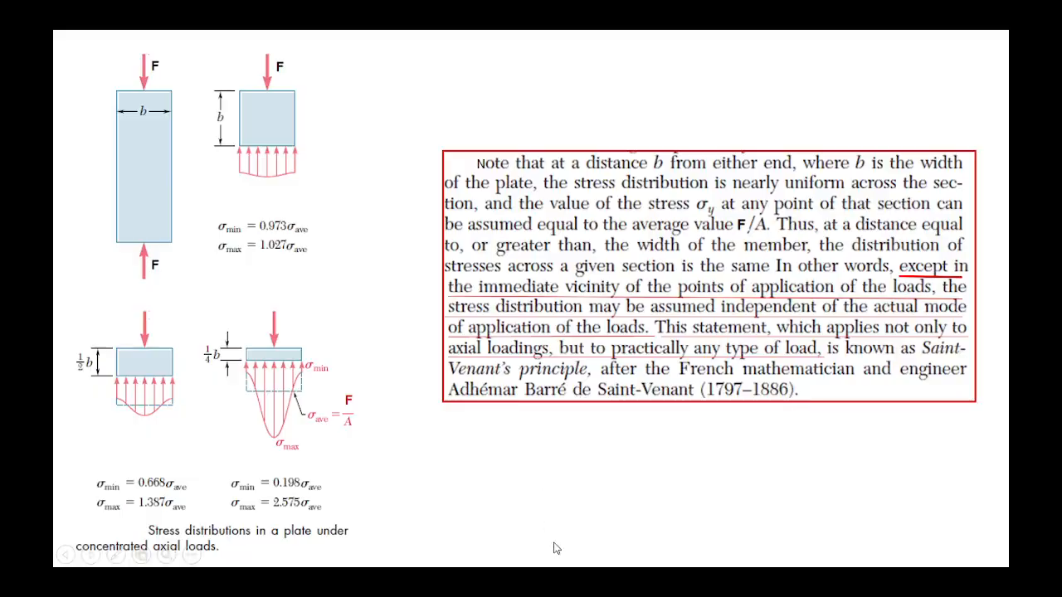
pyautogui.press('Escape')
# Step: Switch to the Stress Strain presentation and examine the test plate drawing's dimensions, thickness and load in full-screen view
pyautogui.moveTo(355, 573)
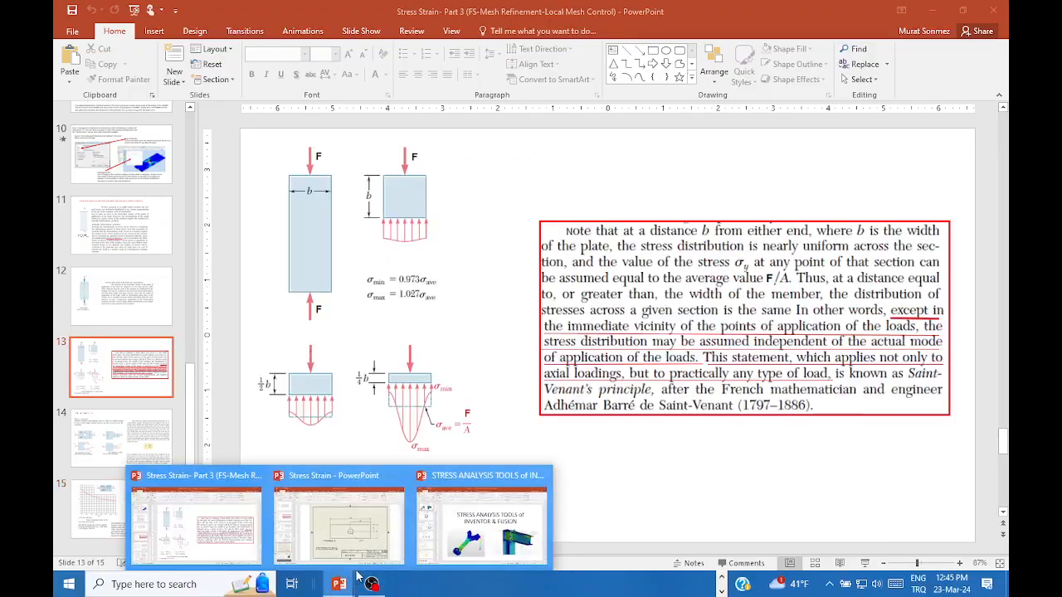
pyautogui.click(333, 541)
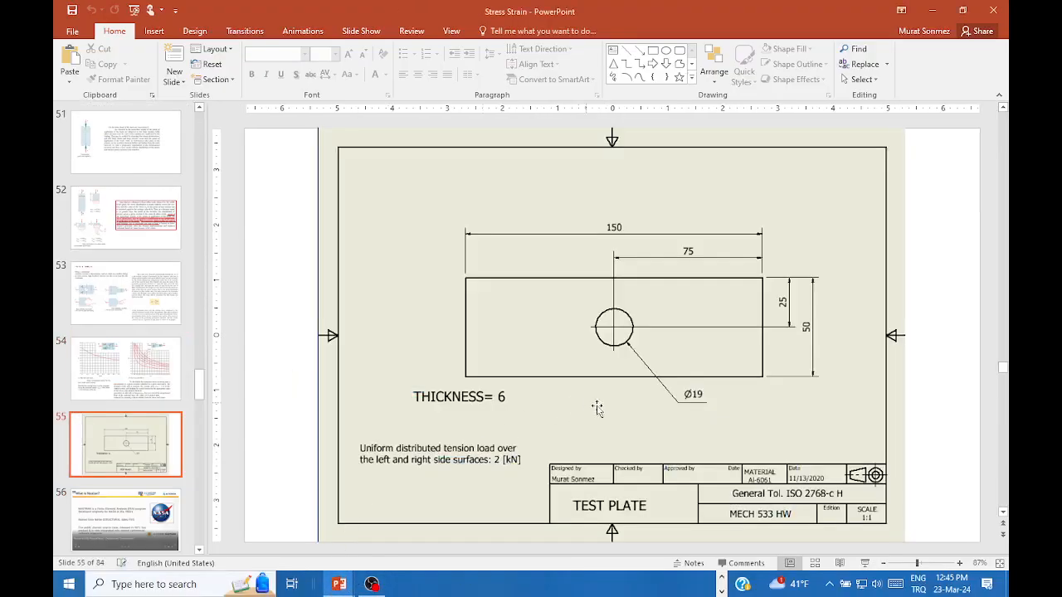
pyautogui.click(865, 563)
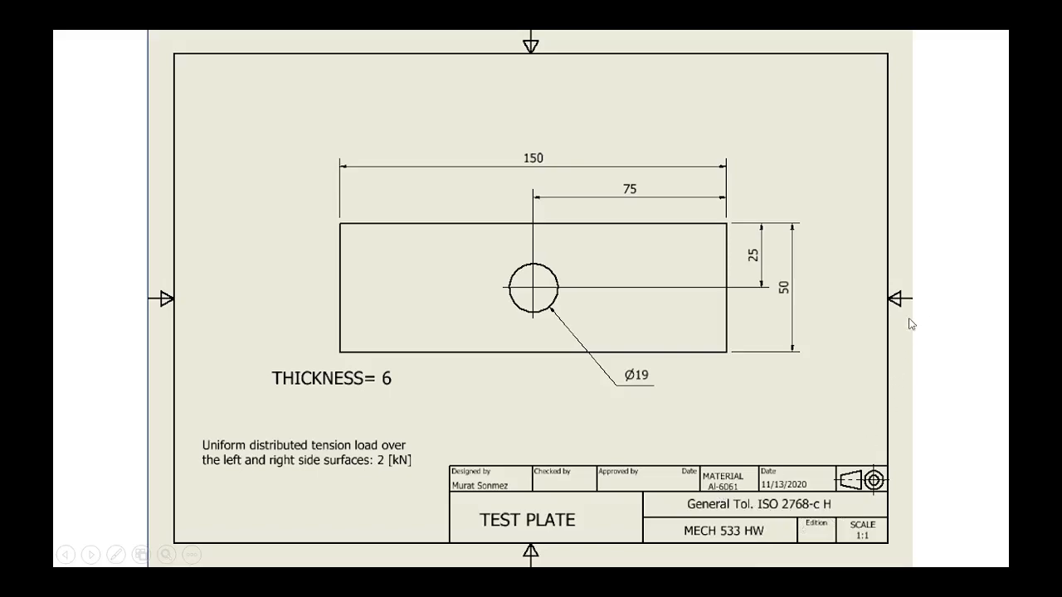
pyautogui.press('Escape')
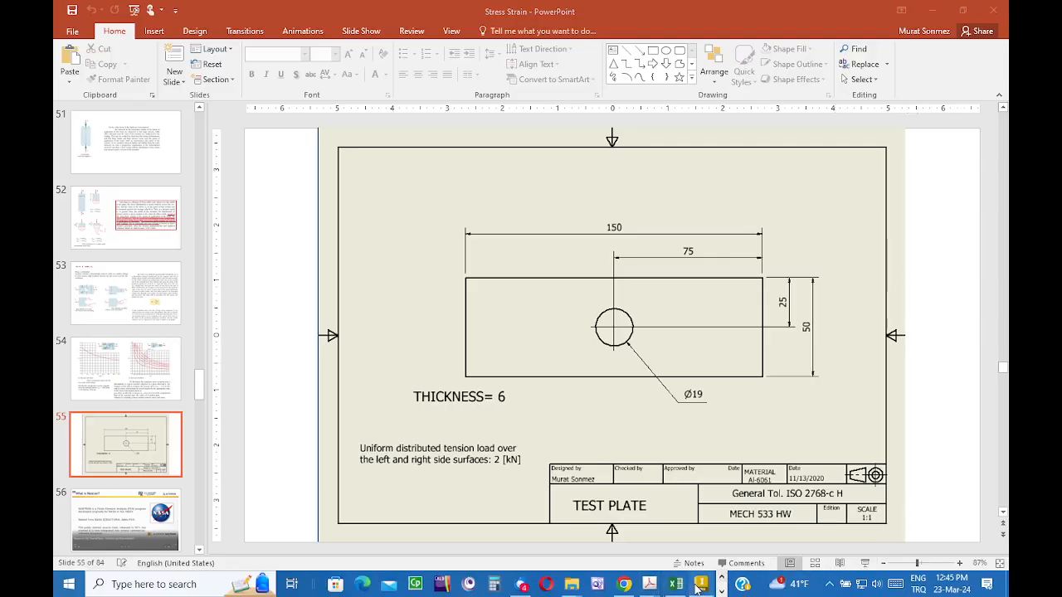
# Step: Switch to Autodesk Inventor and create a new part from the metric Standard (mm).ipt template
pyautogui.click(699, 586)
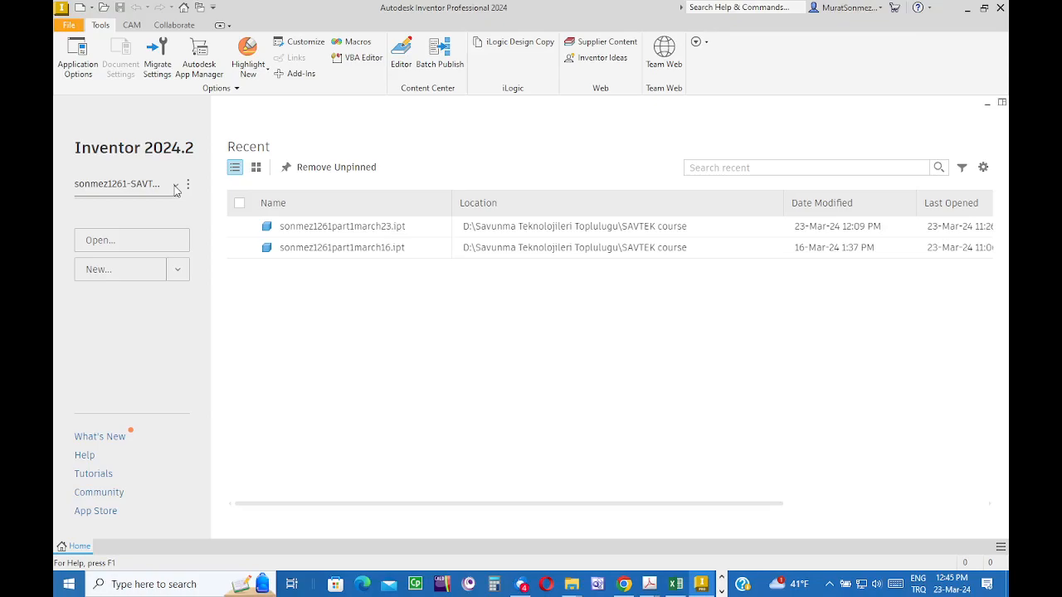
pyautogui.click(80, 8)
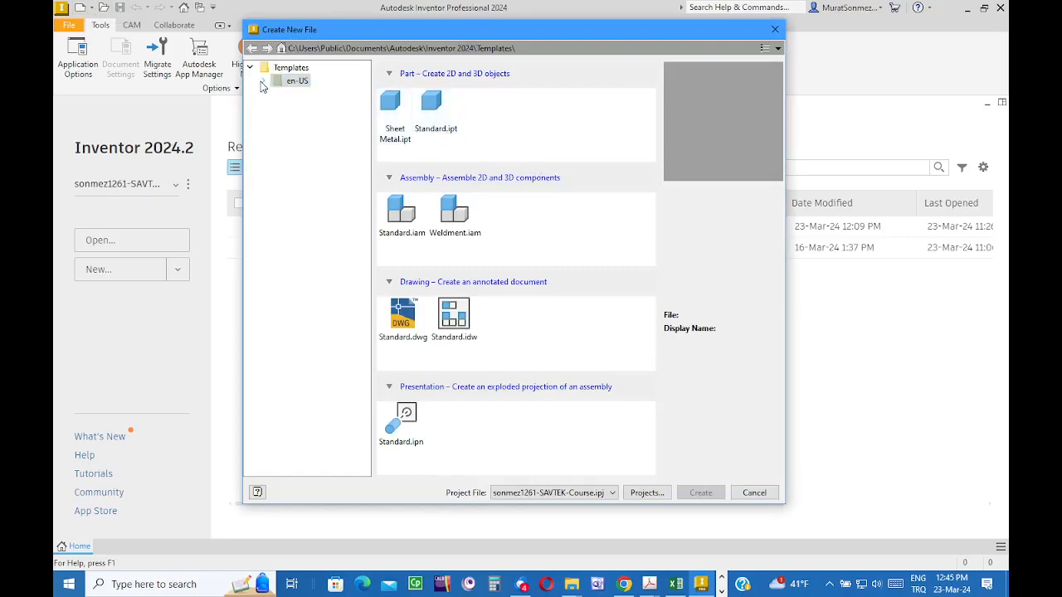
pyautogui.click(263, 82)
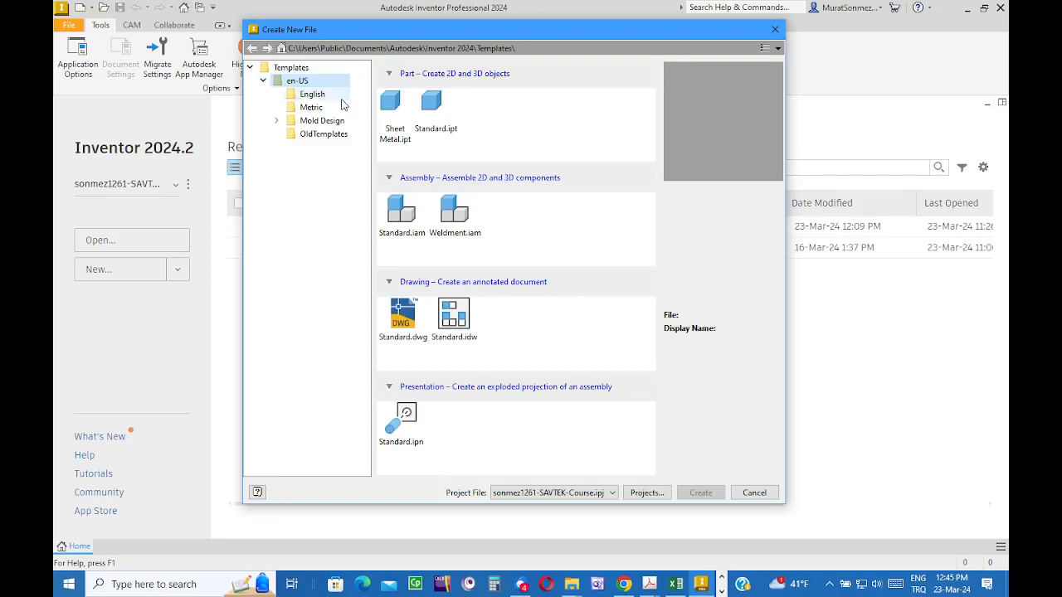
pyautogui.click(311, 109)
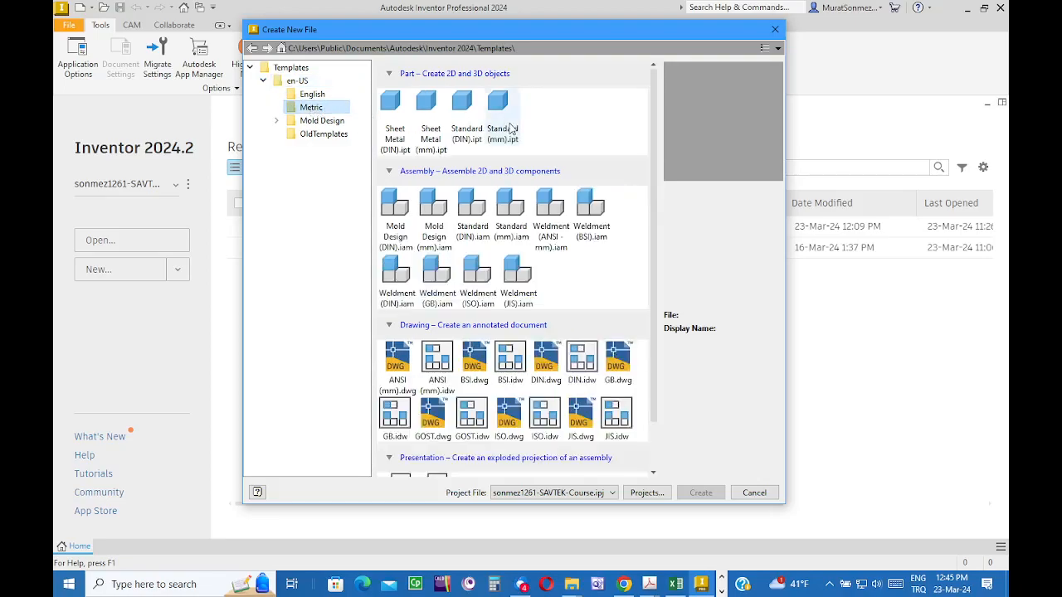
pyautogui.click(501, 106)
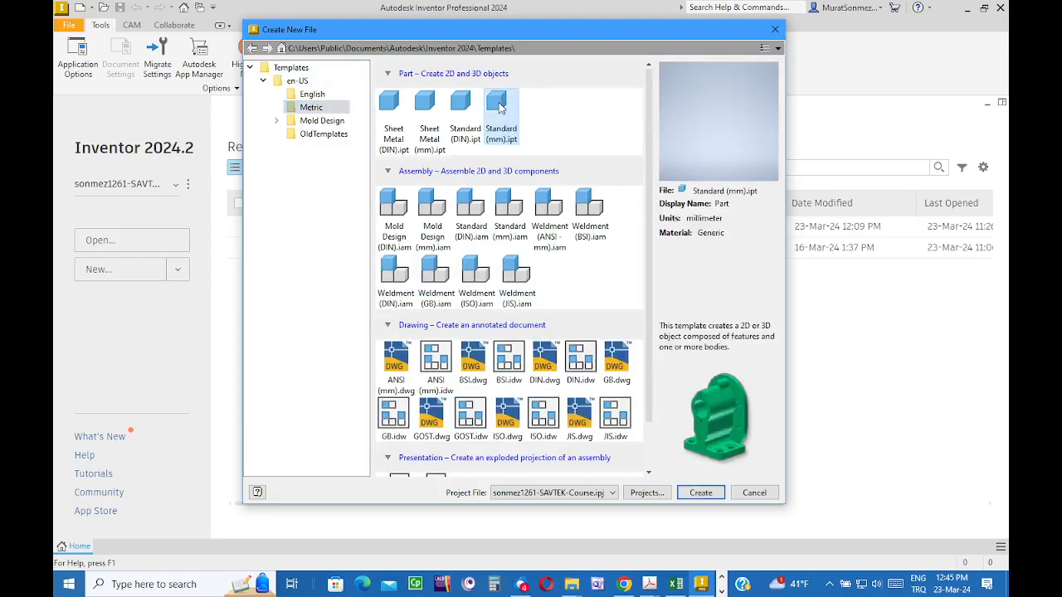
pyautogui.click(699, 493)
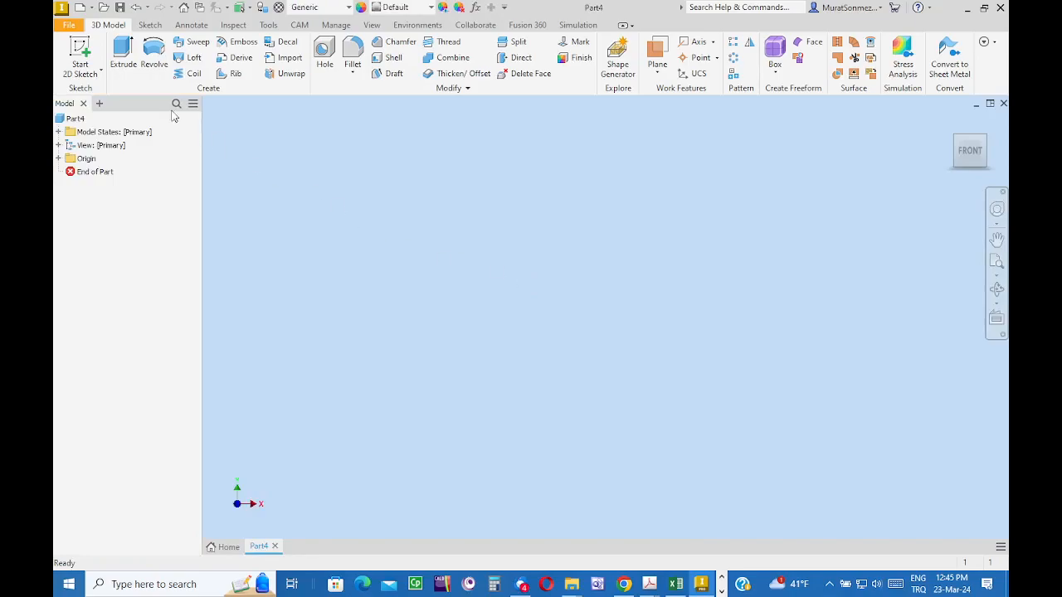
# Step: Start a sketch on the horizontal XZ origin plane and draw a rectangle about 18 mm high around the origin
pyautogui.click(68, 52)
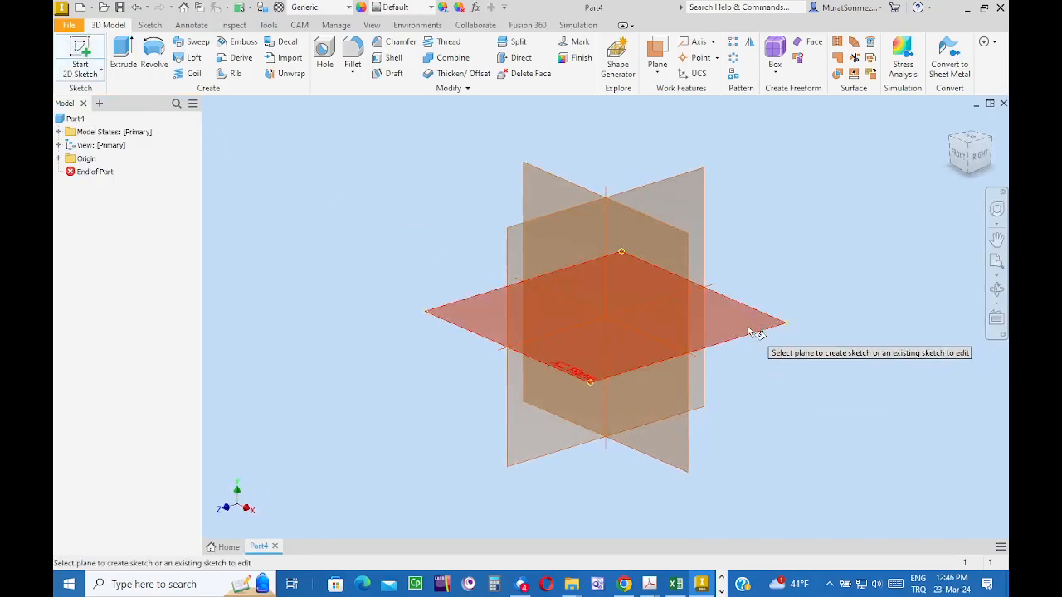
pyautogui.click(750, 327)
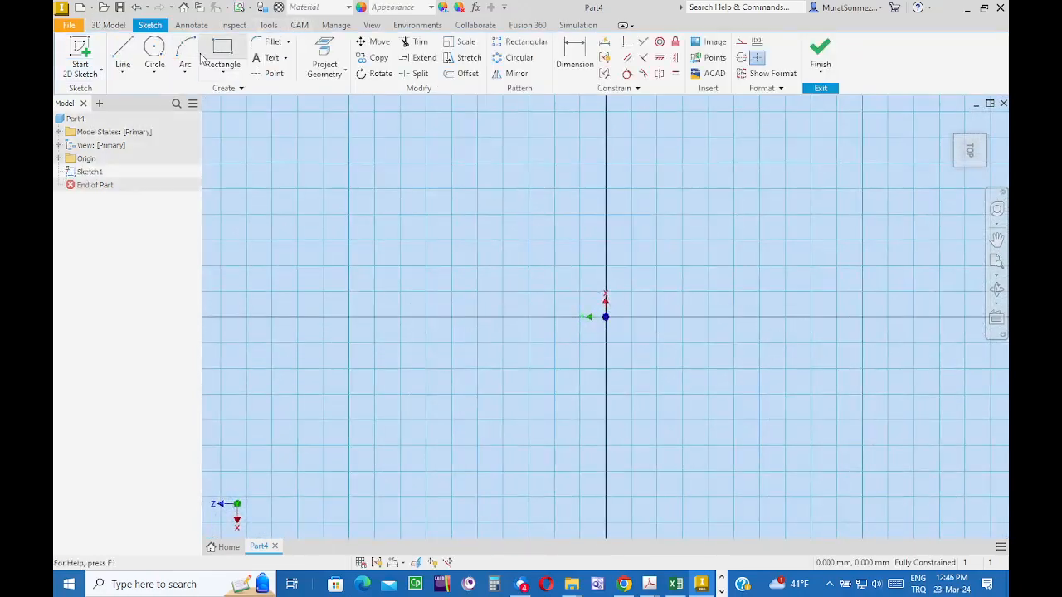
pyautogui.click(223, 49)
pyautogui.click(364, 210)
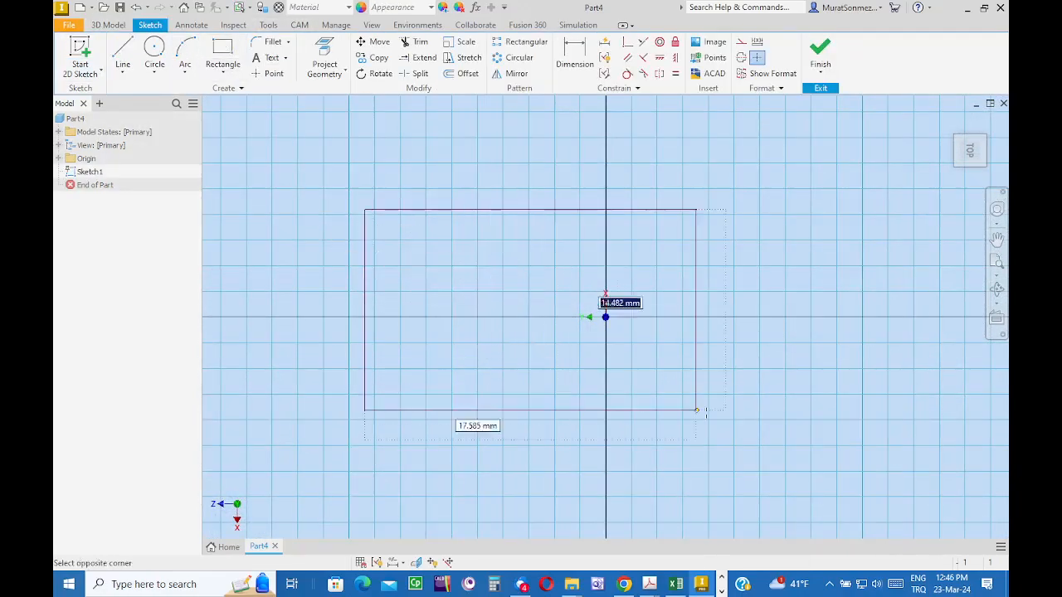
pyautogui.click(851, 438)
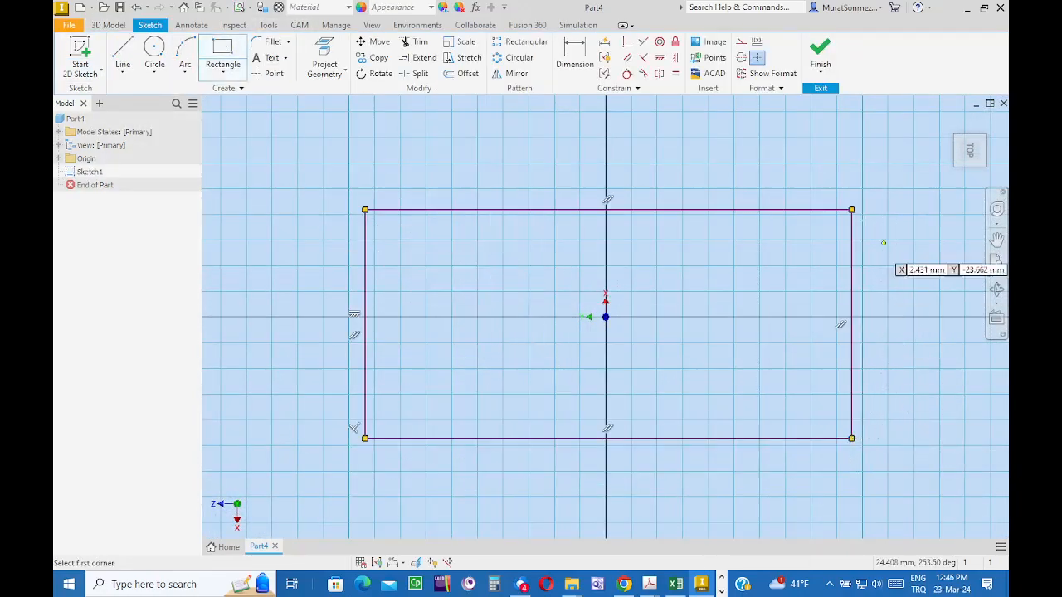
# Step: Dimension the distance between the rectangle's two short sides as 150 mm
pyautogui.click(585, 50)
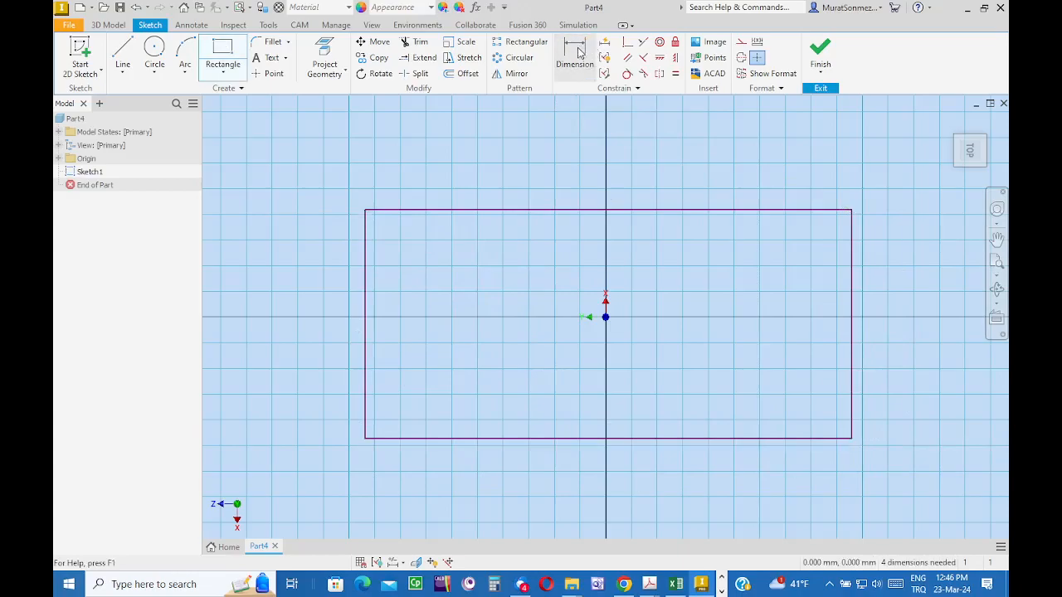
pyautogui.click(367, 280)
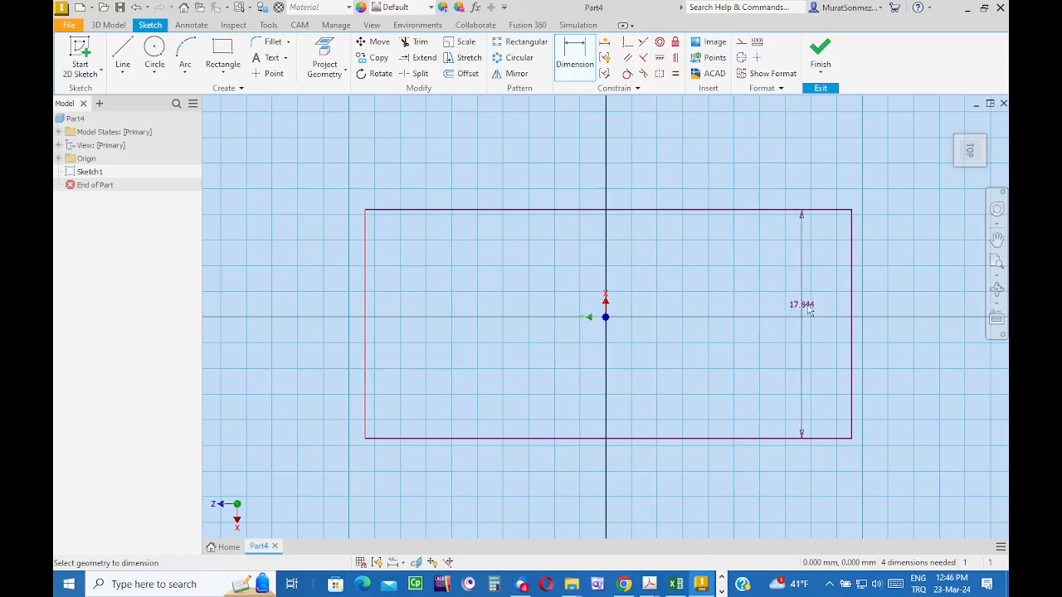
pyautogui.click(852, 312)
pyautogui.click(657, 154)
pyautogui.write('150')
pyautogui.press('Return')
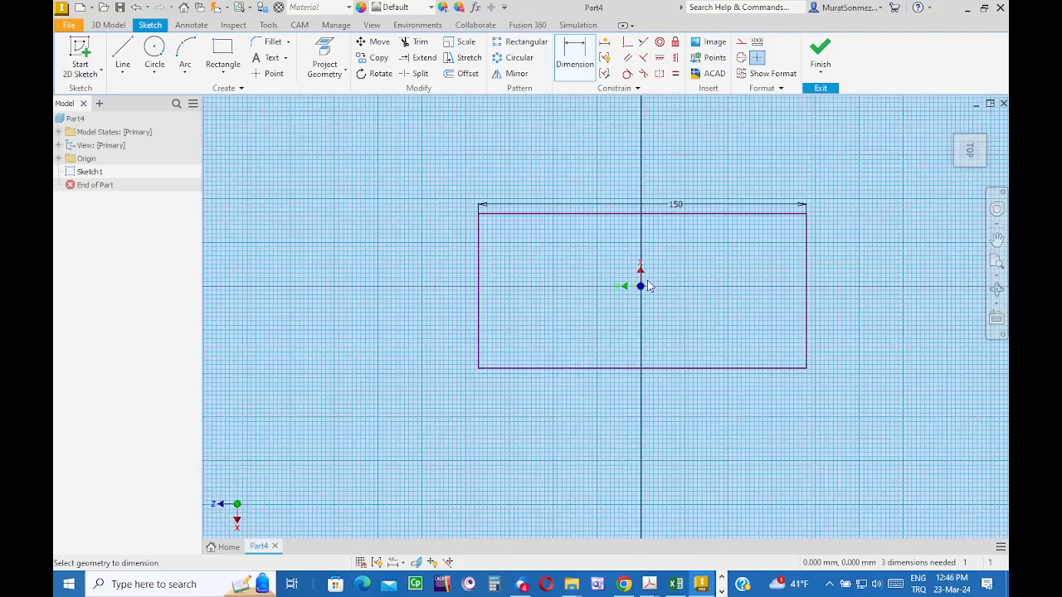
# Step: Dimension the distance between the rectangle's two long sides as 50 mm
pyautogui.moveTo(650, 286); pyautogui.dragTo(511, 303, button='middle')
pyautogui.click(576, 232)
pyautogui.click(586, 386)
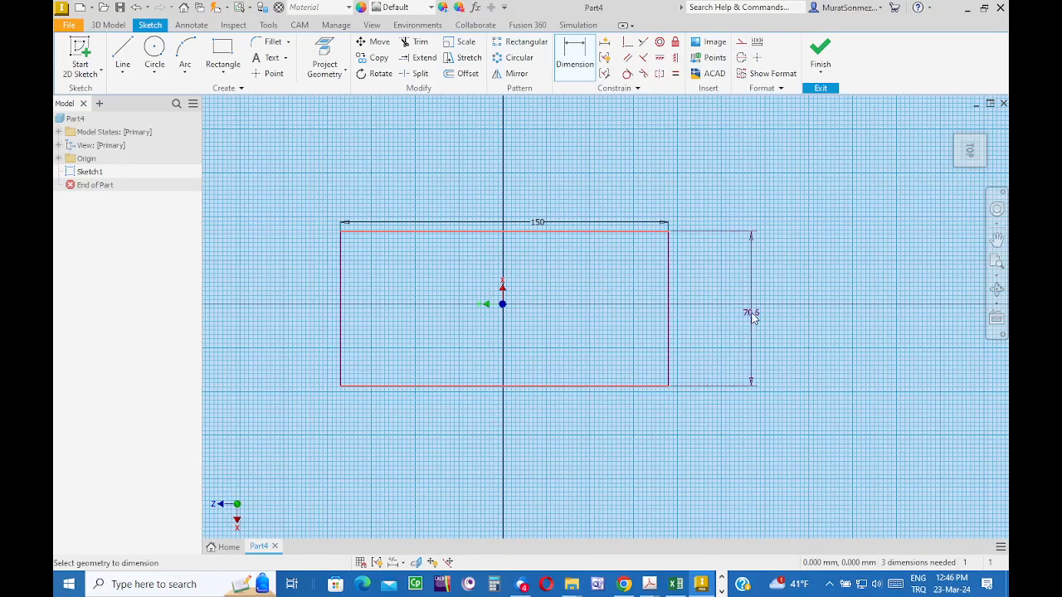
pyautogui.click(753, 312)
pyautogui.write('50')
pyautogui.press('Return')
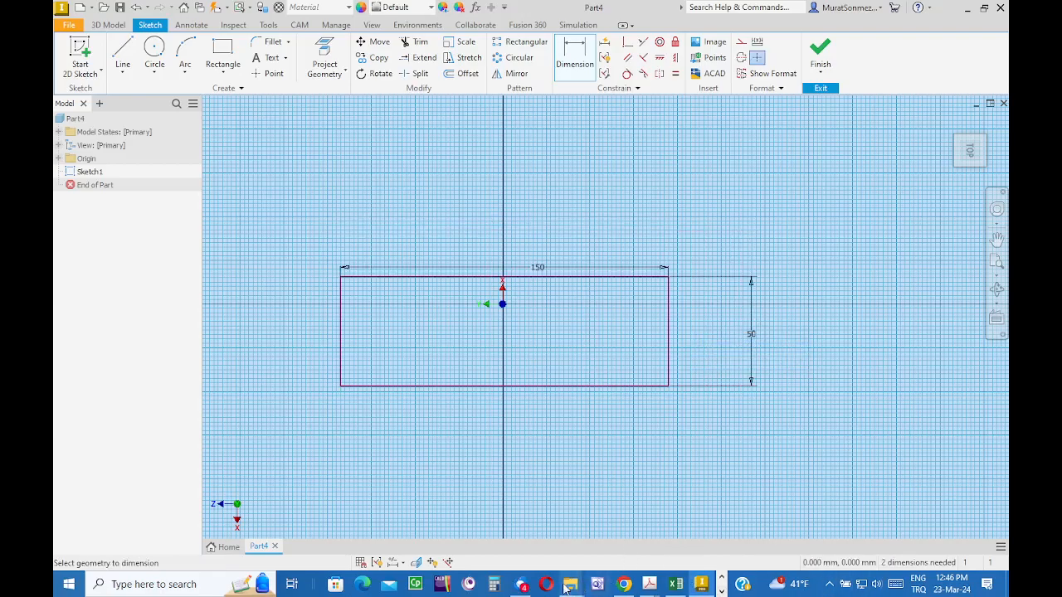
# Step: Finish the sketch and extrude the rectangle 6 mm, the thickness given on the test plate drawing
pyautogui.moveTo(715, 591)
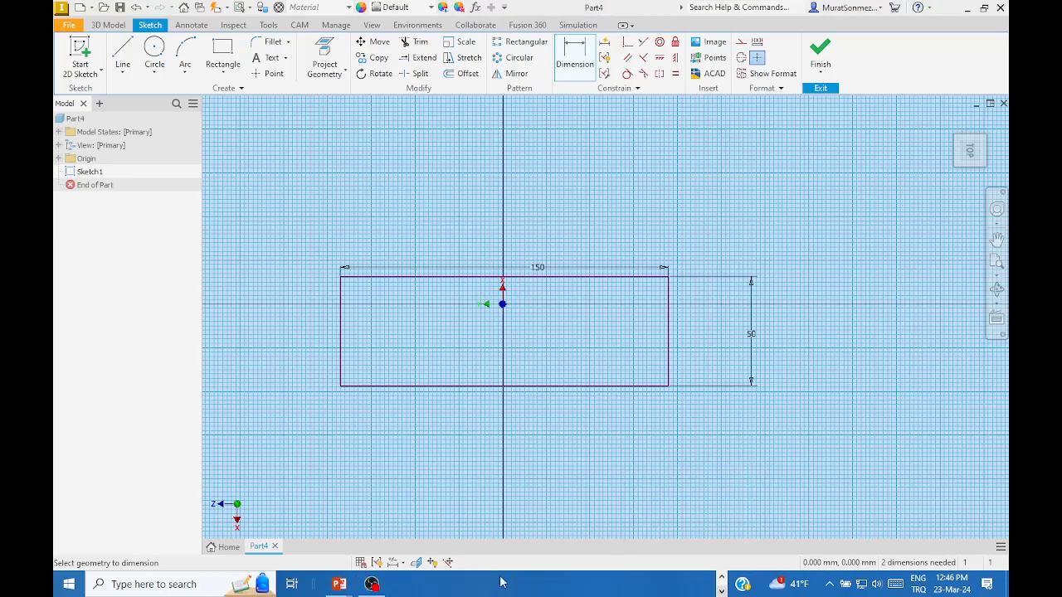
pyautogui.moveTo(335, 586)
pyautogui.click(354, 542)
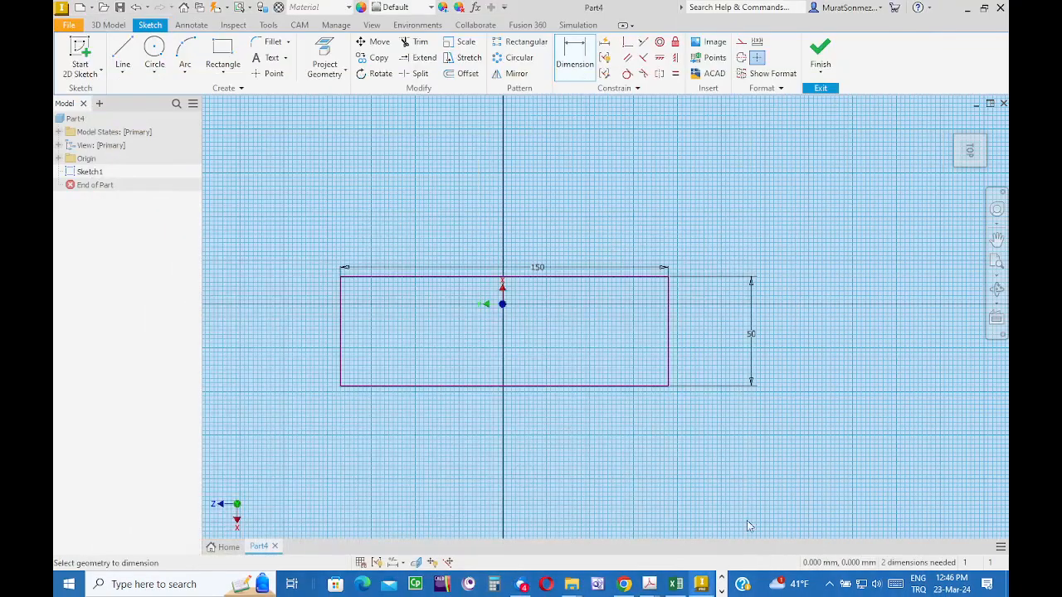
pyautogui.click(821, 60)
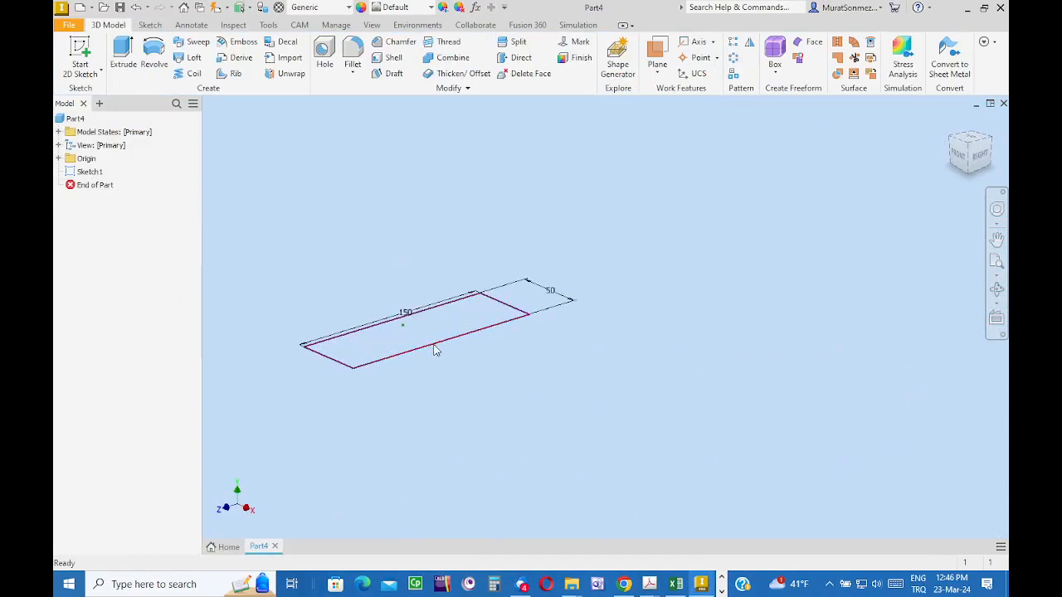
pyautogui.click(126, 58)
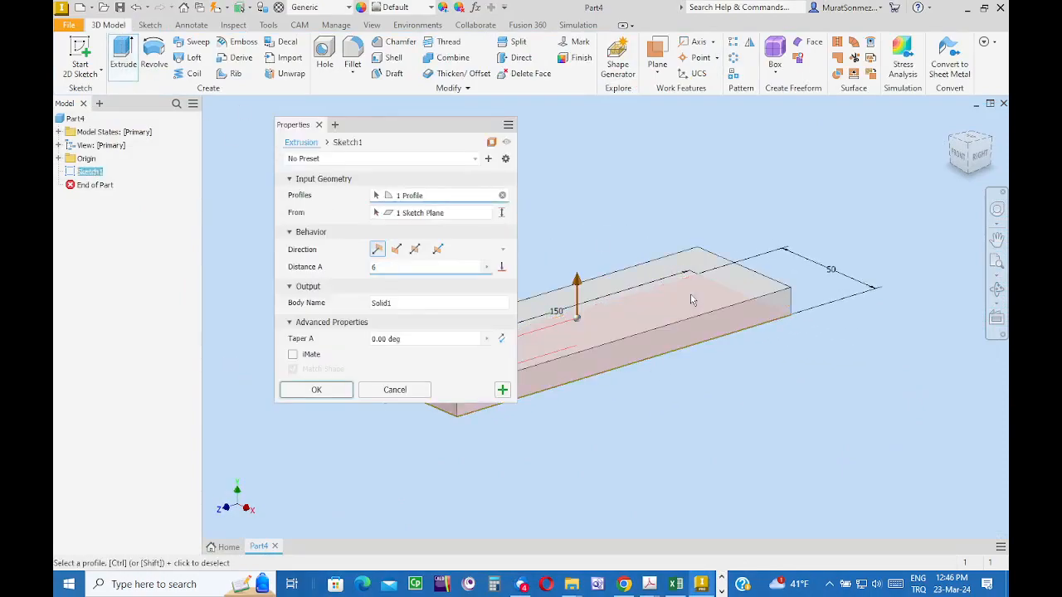
pyautogui.click(320, 388)
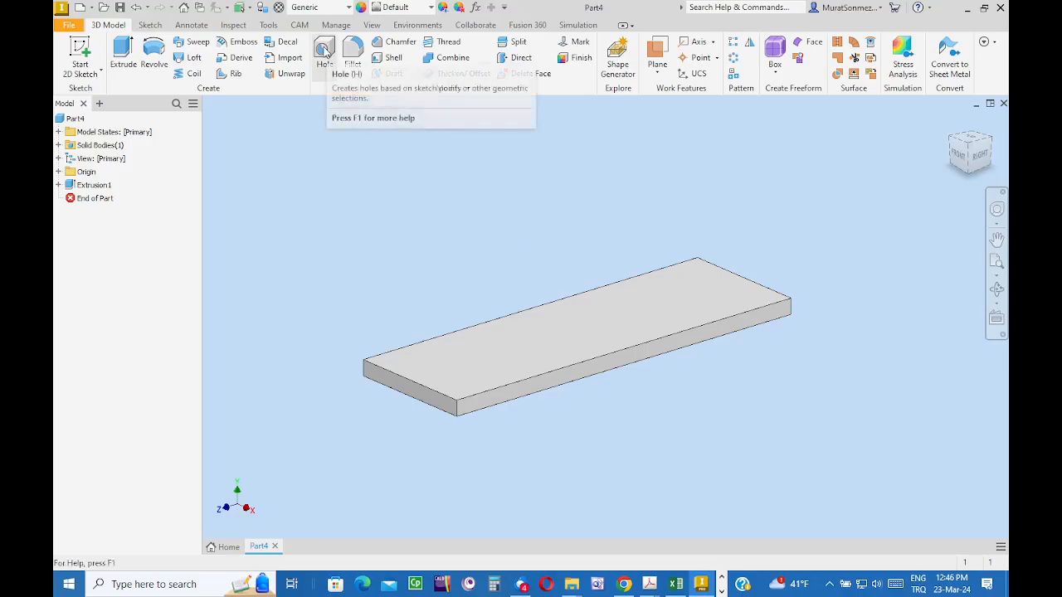
# Step: Place a simple 19 mm through-all hole on the plate's top face, 25 mm from the rear long edge
pyautogui.click(324, 49)
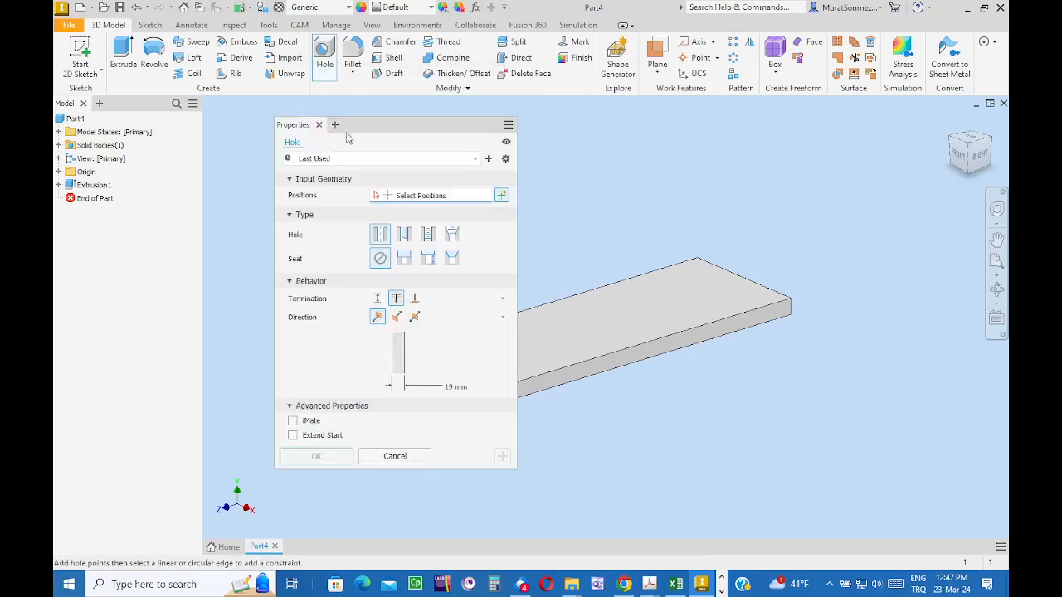
pyautogui.moveTo(829, 372); pyautogui.dragTo(984, 335, button='middle')
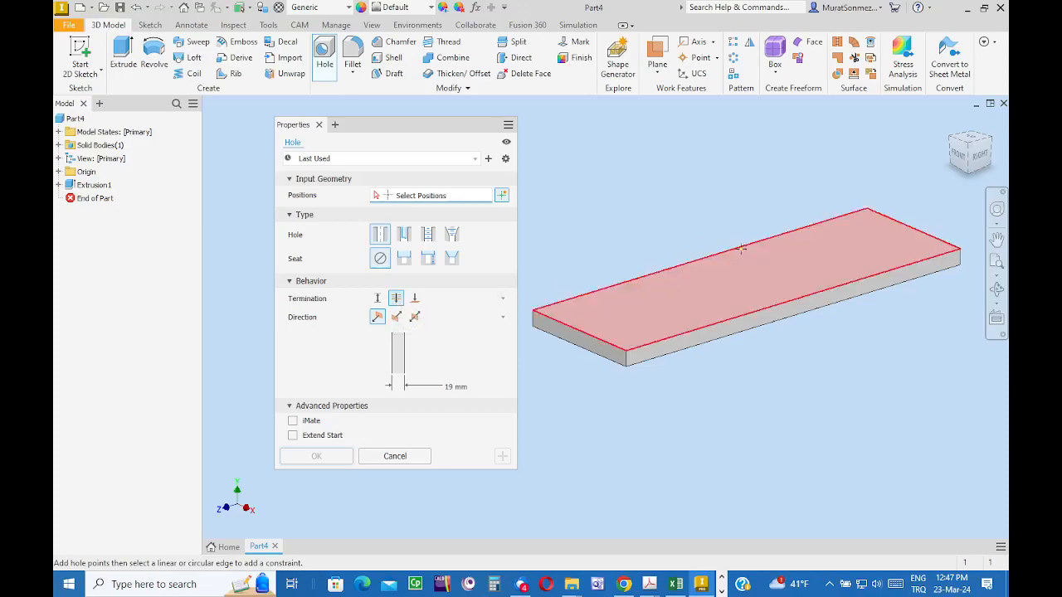
pyautogui.click(655, 299)
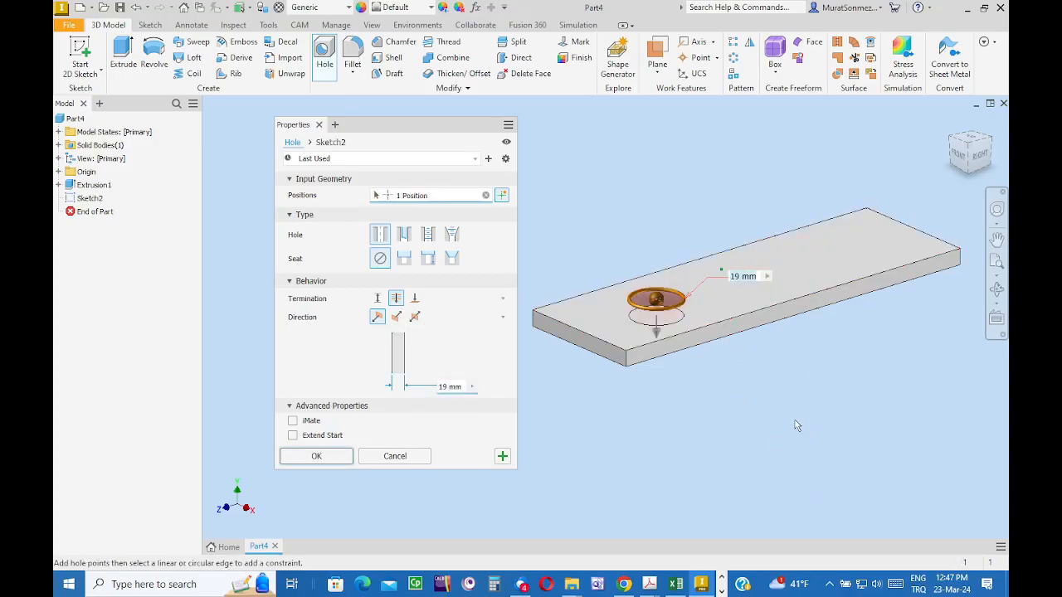
pyautogui.click(735, 251)
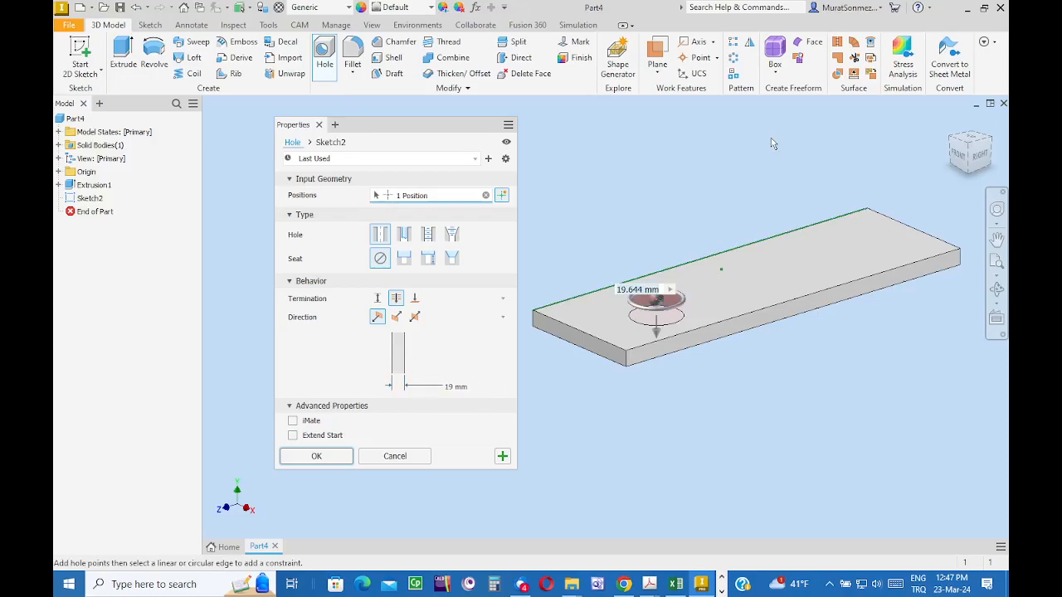
pyautogui.write('25')
pyautogui.press('Return')
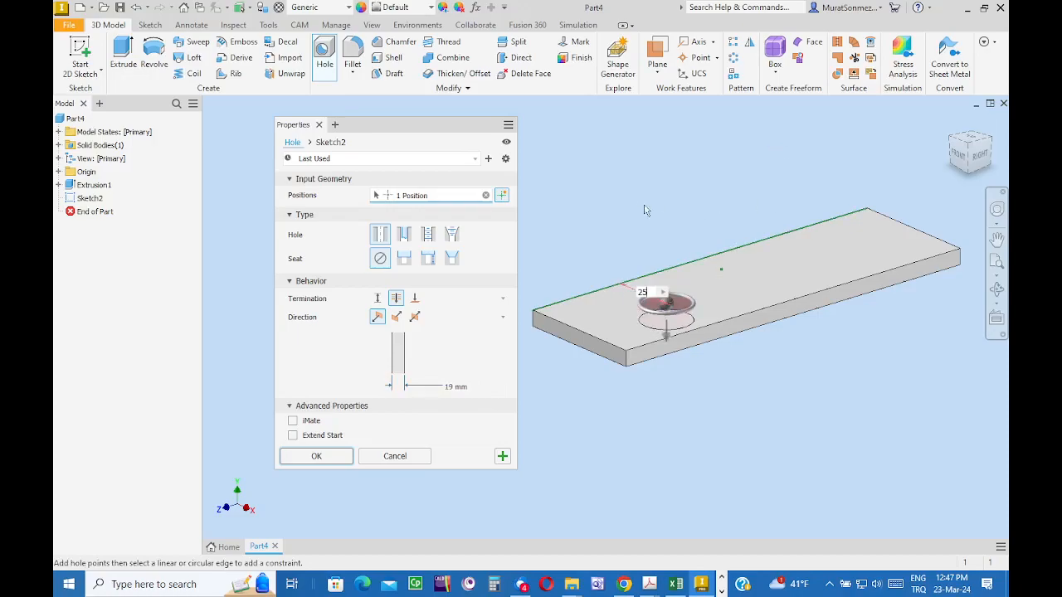
# Step: Set the hole's distance from the plate's near short edge to 75 mm and create the hole
pyautogui.click(572, 332)
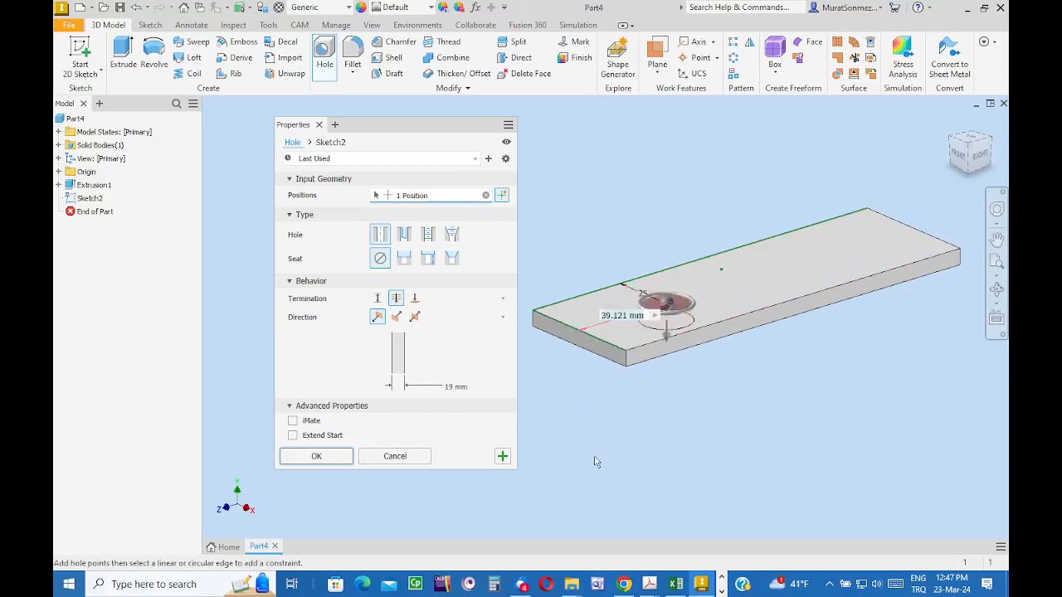
pyautogui.write('75')
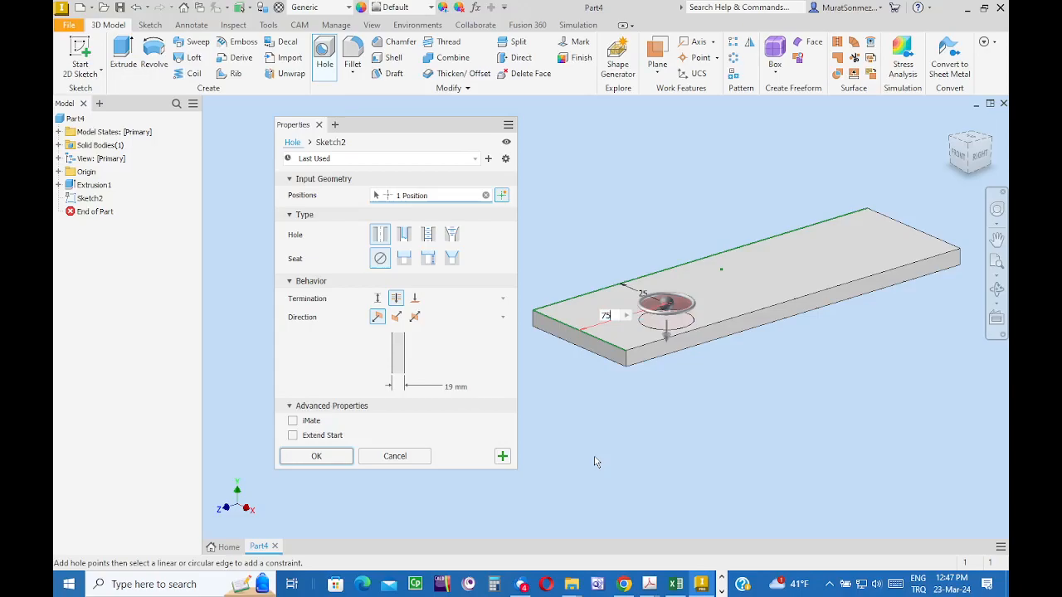
pyautogui.press('Return')
pyautogui.click(316, 456)
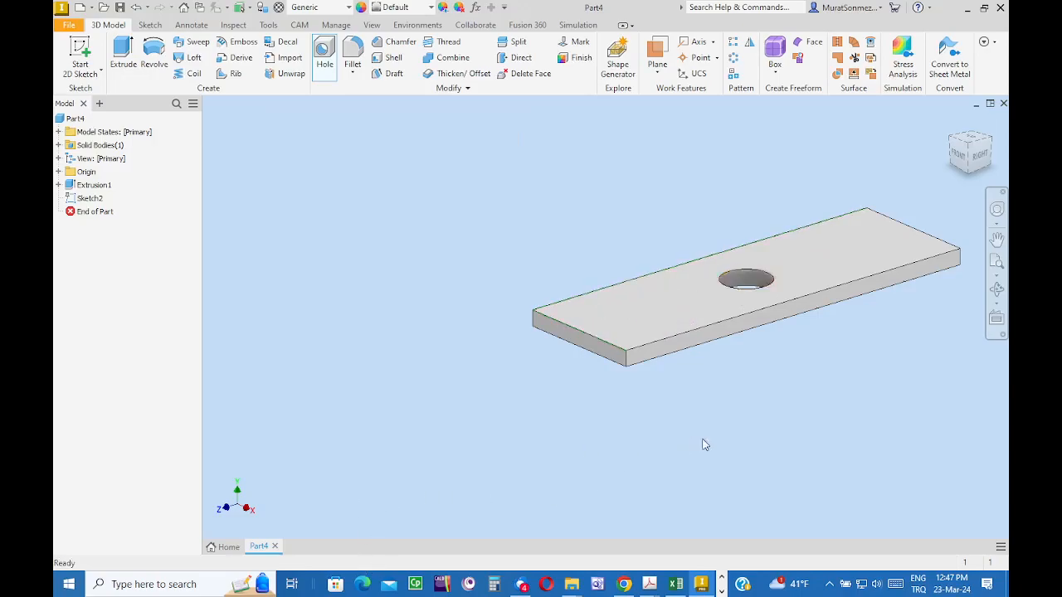
# Step: Assign the Aluminum 6061 material from the Inventor Material Library to the plate
pyautogui.moveTo(992, 438); pyautogui.dragTo(818, 469, button='middle')
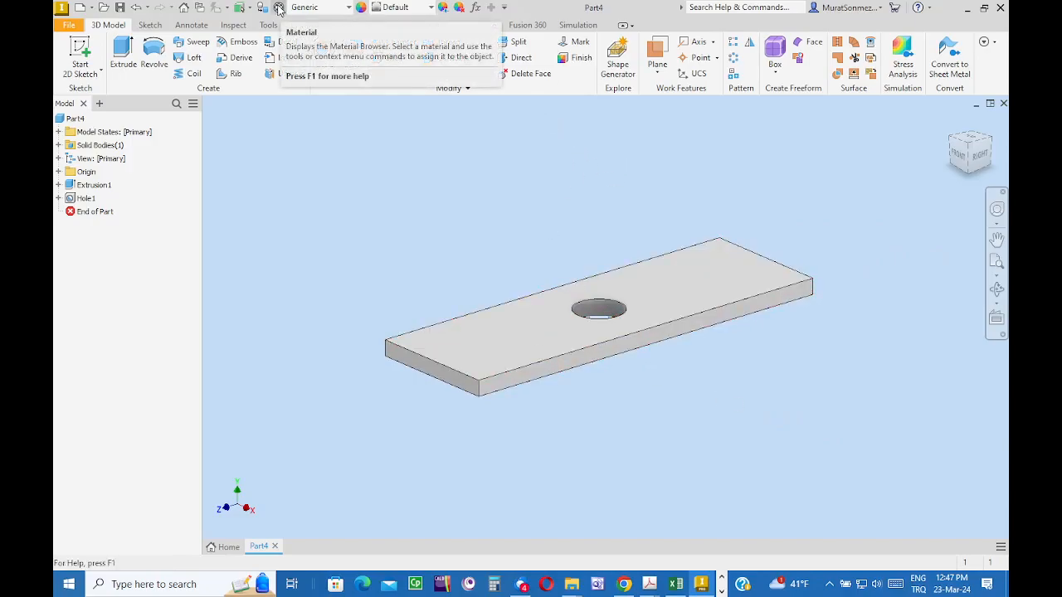
pyautogui.click(278, 9)
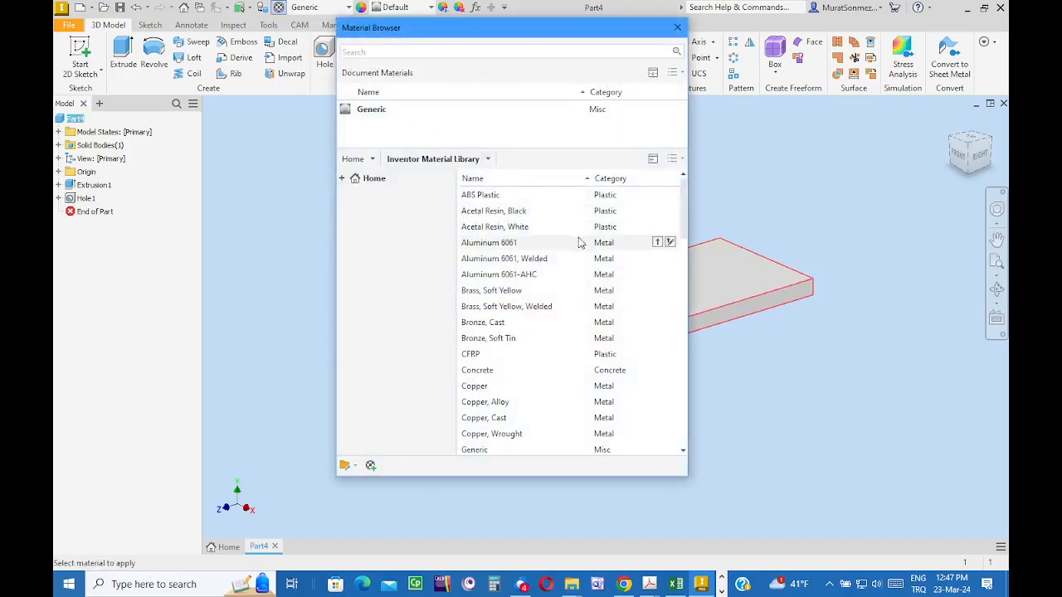
pyautogui.rightClick(501, 245)
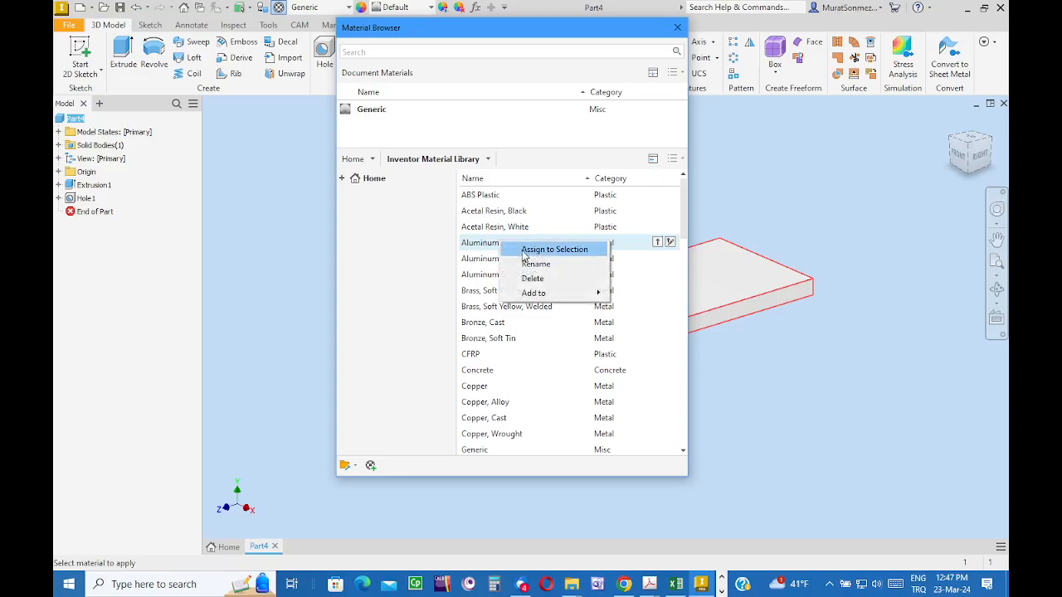
pyautogui.click(551, 250)
pyautogui.click(676, 29)
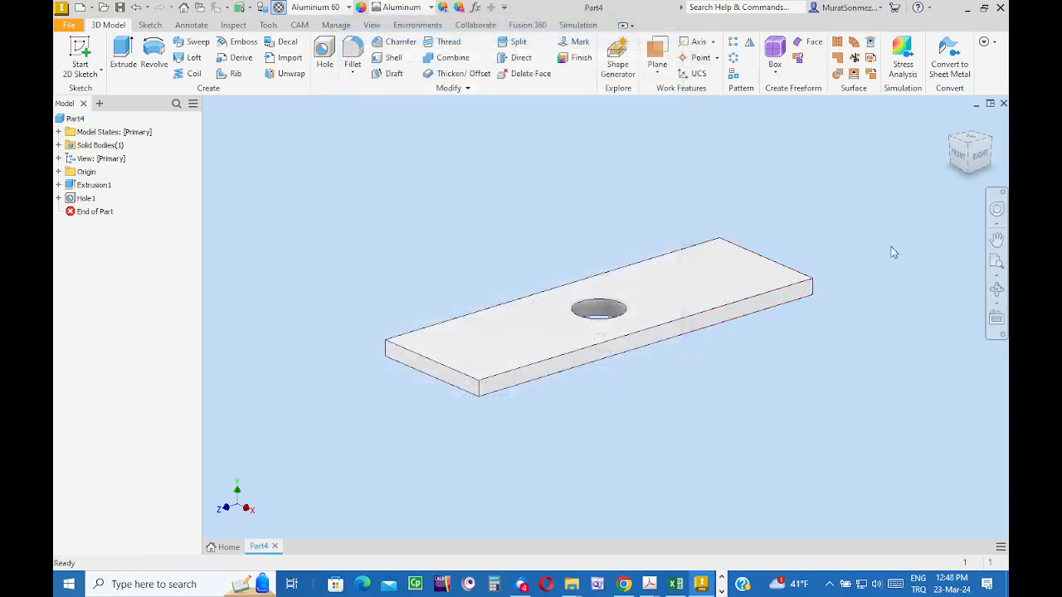
pyautogui.moveTo(858, 290); pyautogui.dragTo(818, 311, button='middle')
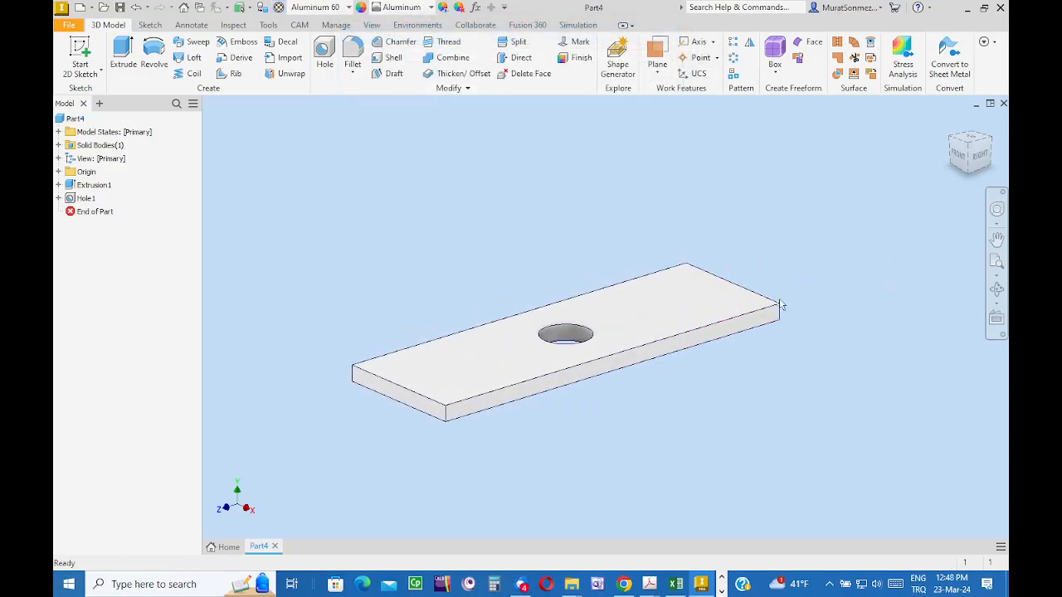
# Step: Save the part in the SAVTEK course folder, naming it with the author's surname and number followed by part2march23
pyautogui.click(69, 26)
pyautogui.click(115, 169)
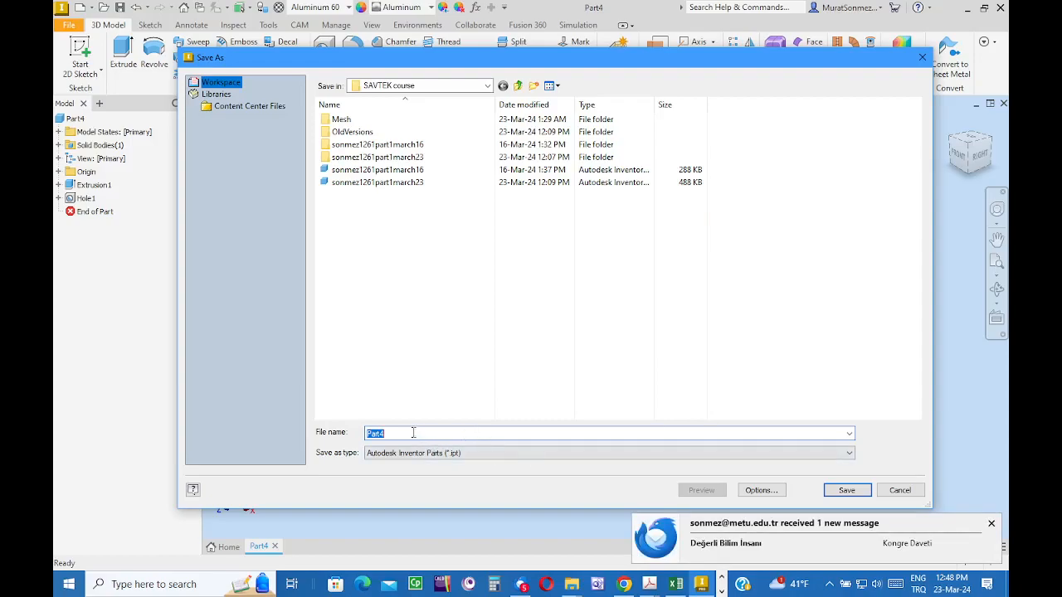
pyautogui.write('sonmez')
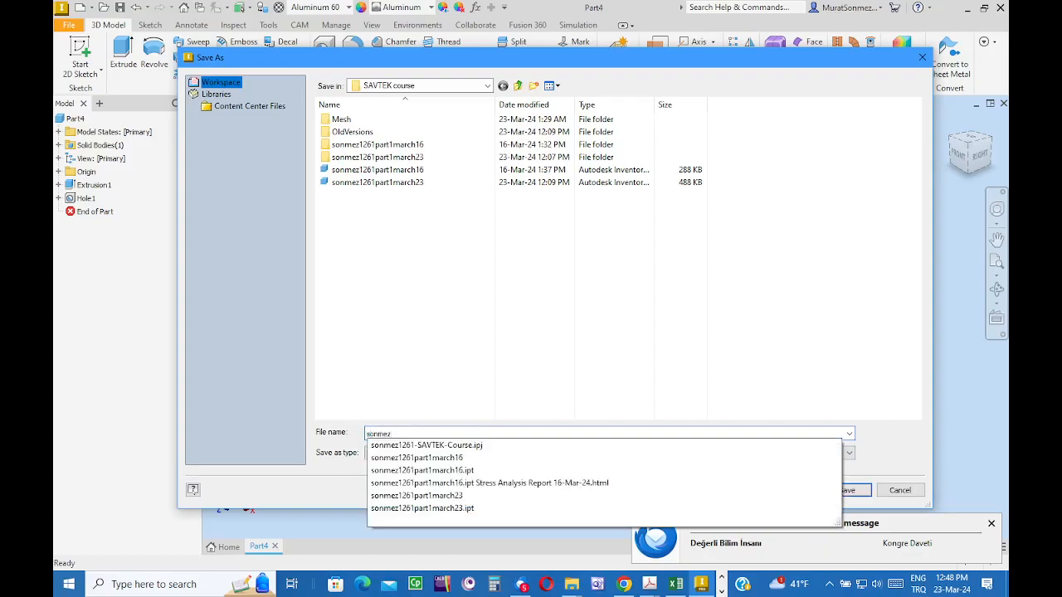
pyautogui.write('1261')
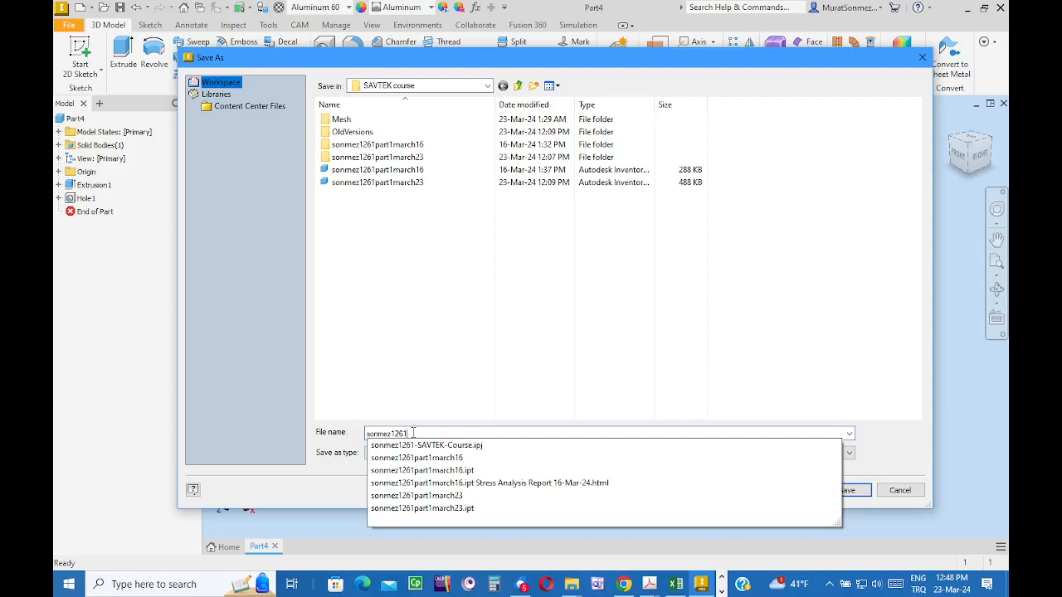
pyautogui.write('part2')
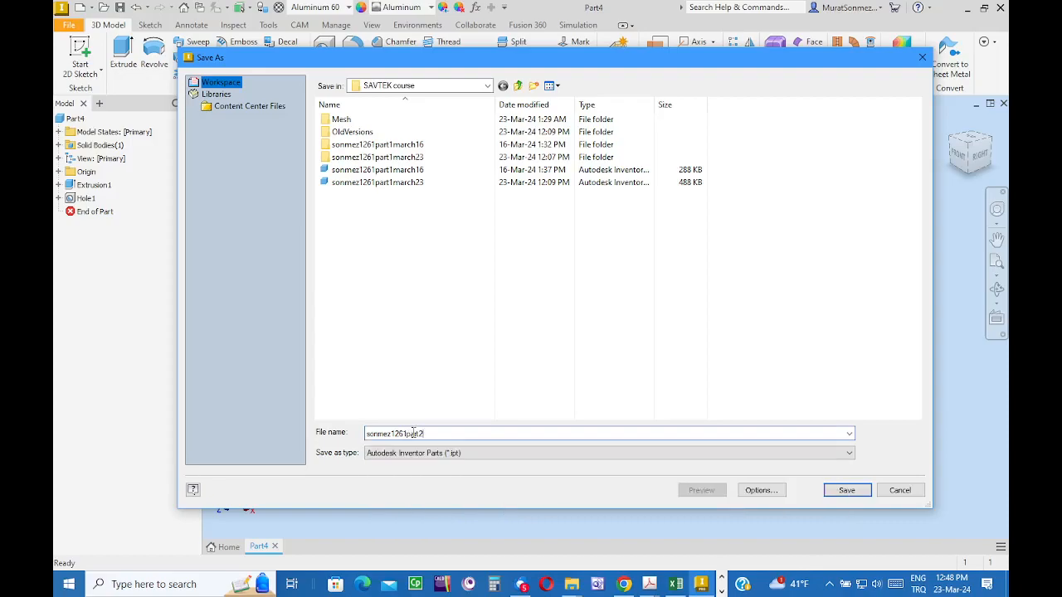
pyautogui.write('march23')
pyautogui.click(847, 491)
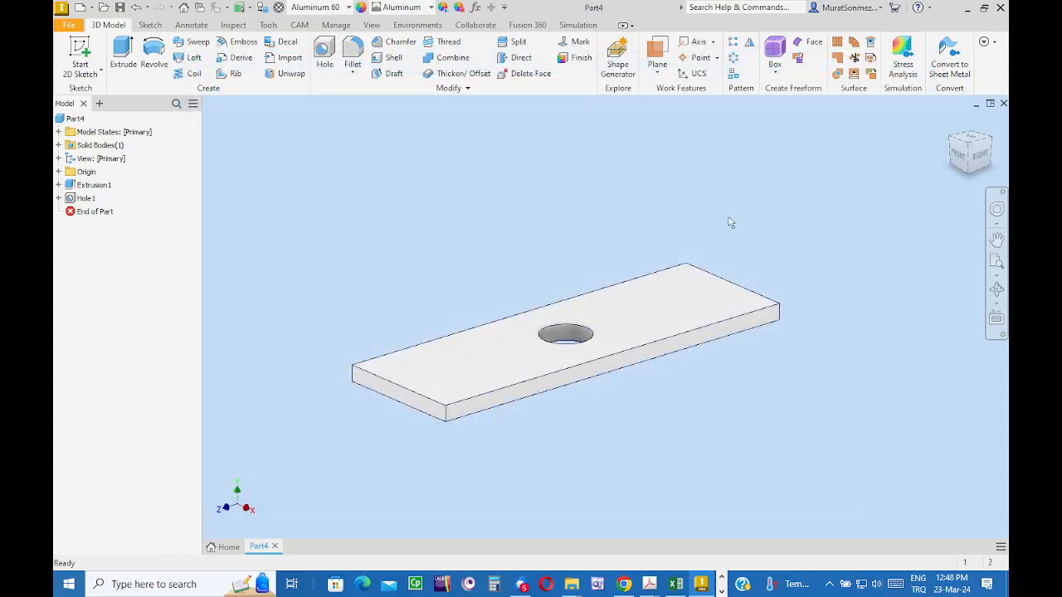
# Step: Enter the Stress Analysis environment and create a Single Point static analysis study with the default settings
pyautogui.scroll(3, 432, 180)
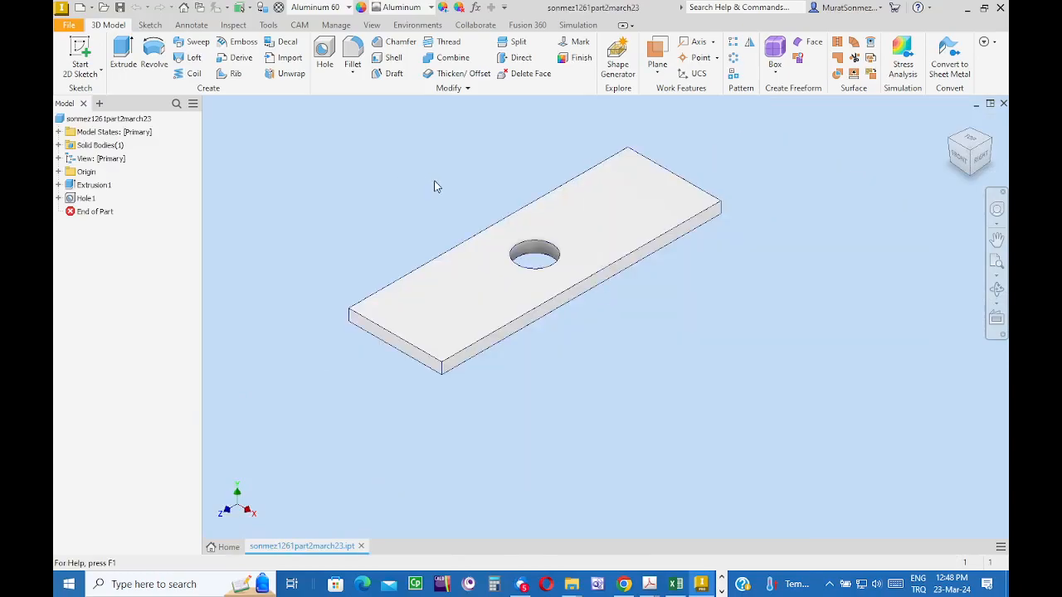
pyautogui.moveTo(434, 180); pyautogui.dragTo(415, 257, button='middle')
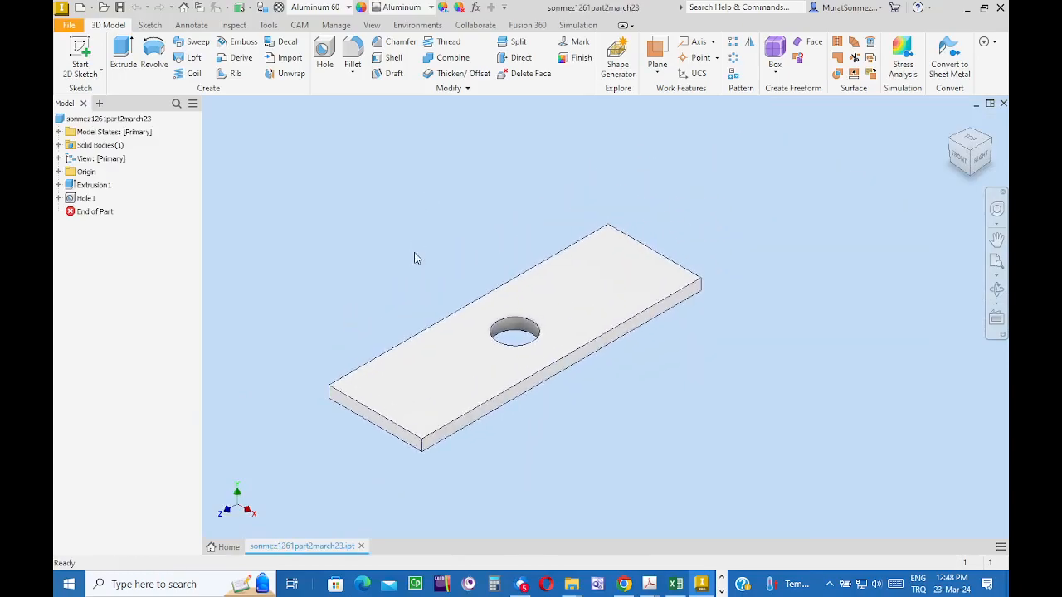
pyautogui.click(419, 25)
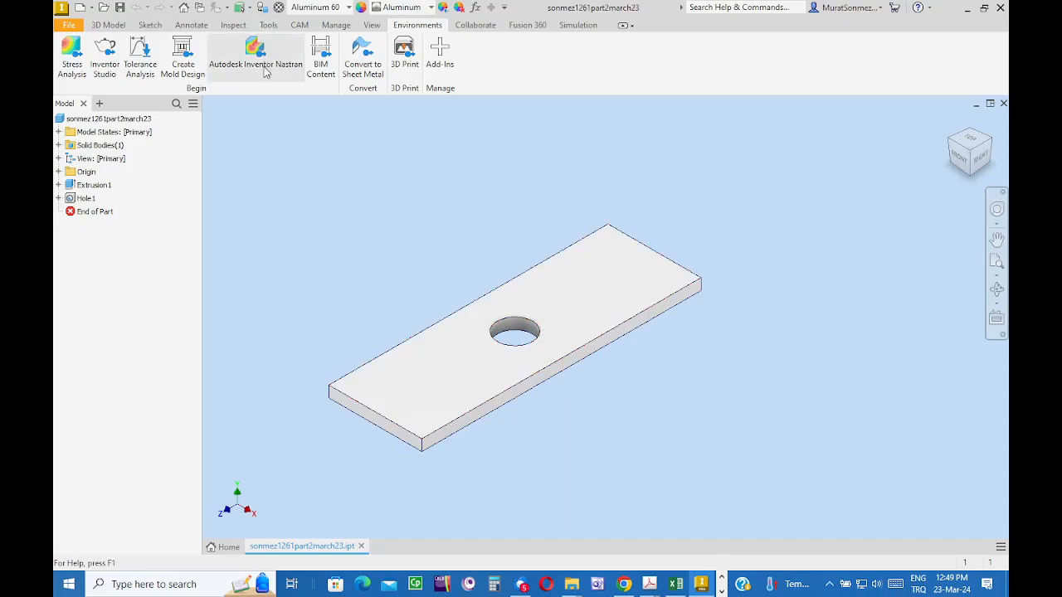
pyautogui.click(69, 54)
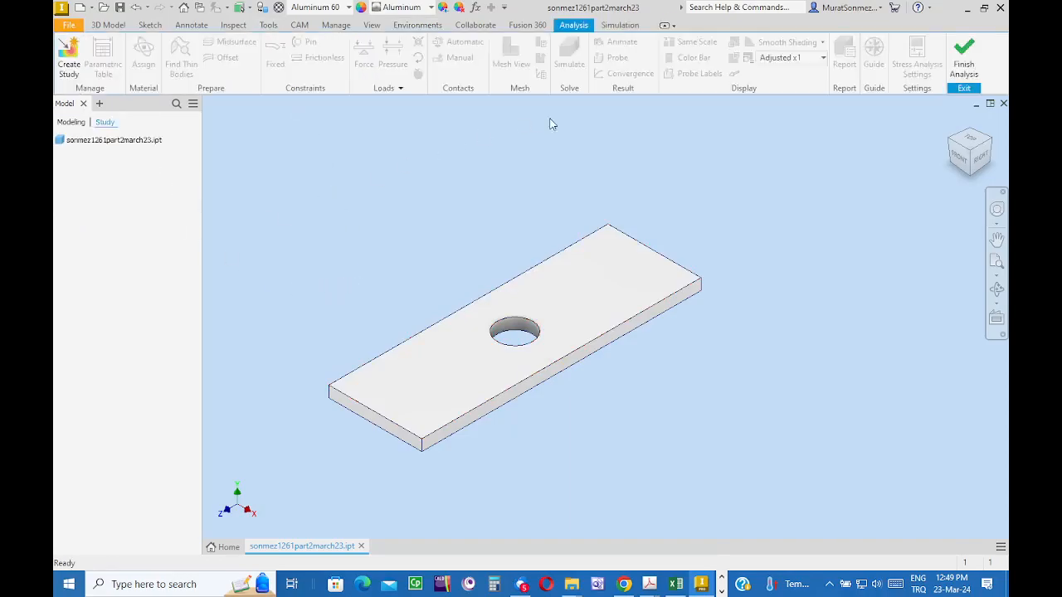
pyautogui.click(70, 54)
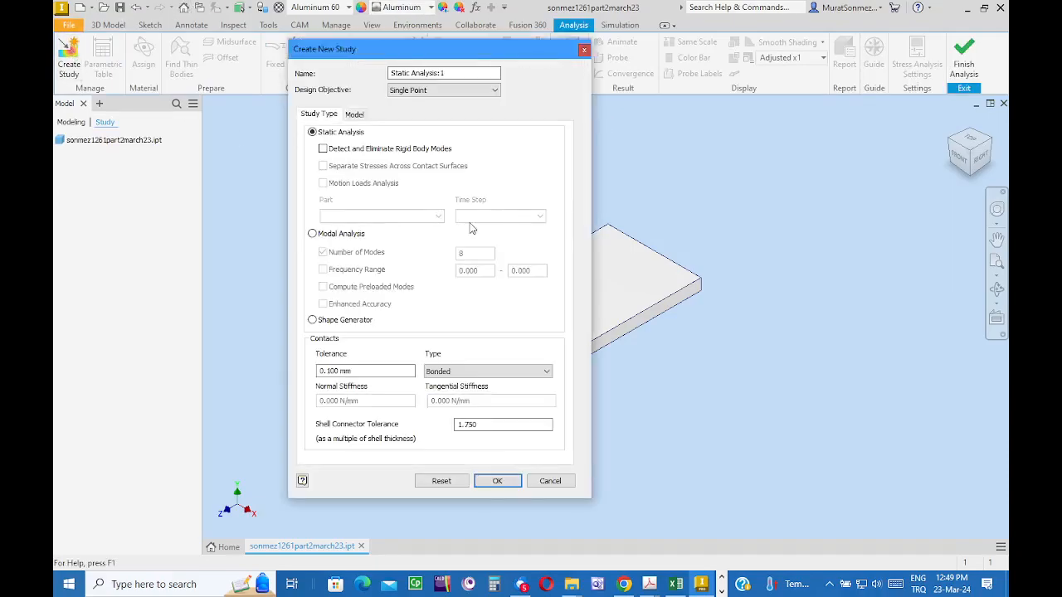
pyautogui.click(498, 481)
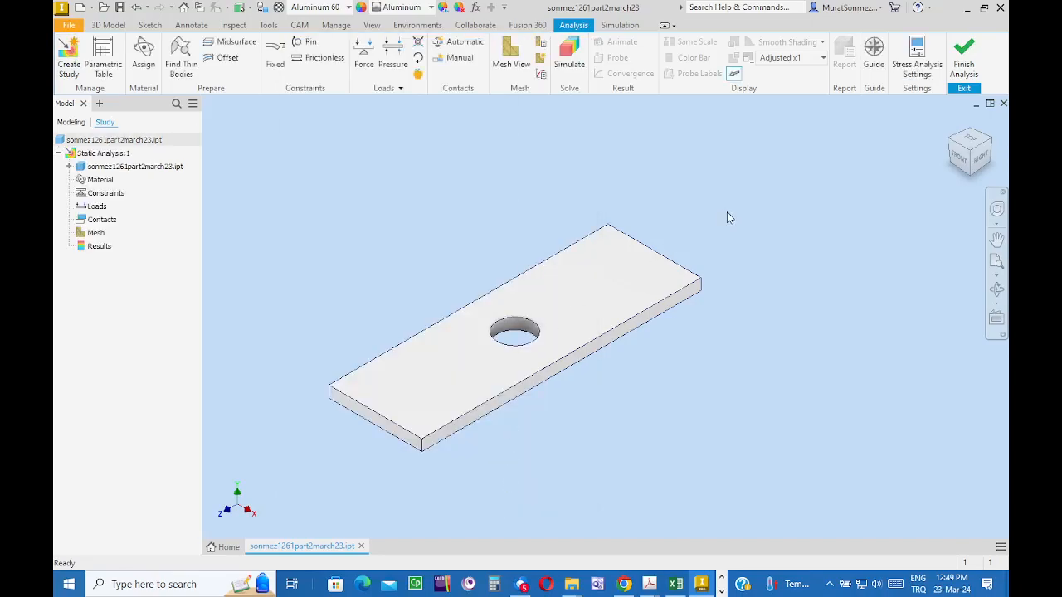
# Step: Keep the study material as defined and base the plate's safety factor on Yield Strength
pyautogui.click(143, 60)
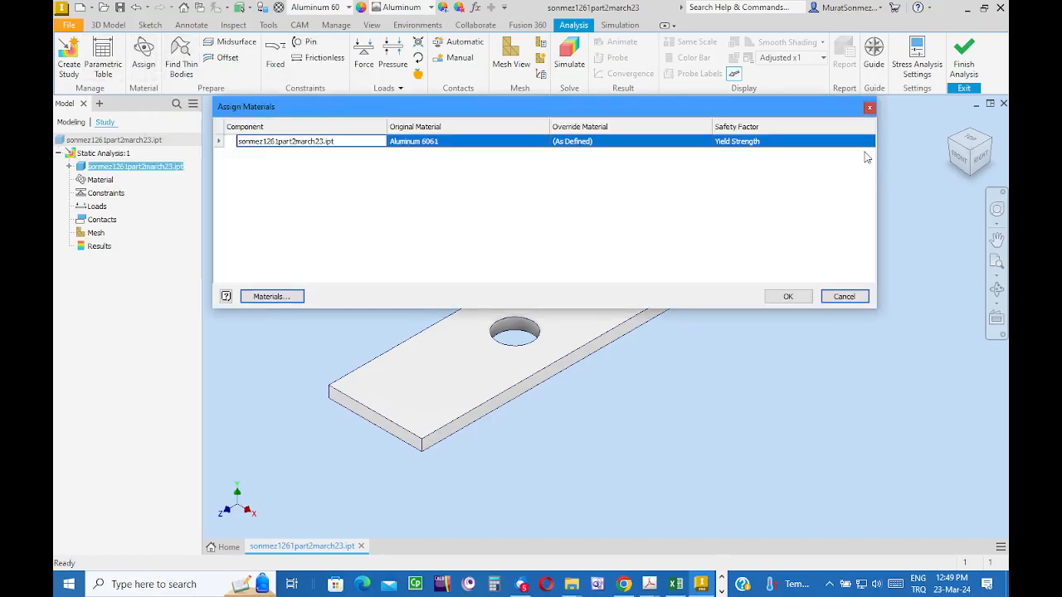
pyautogui.click(873, 144)
pyautogui.click(868, 144)
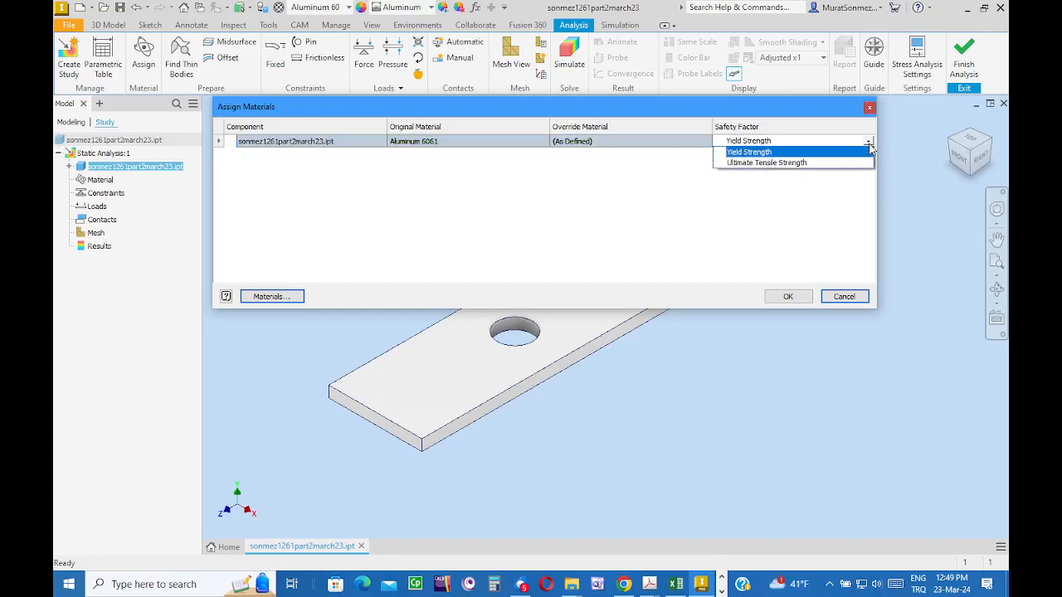
pyautogui.click(767, 153)
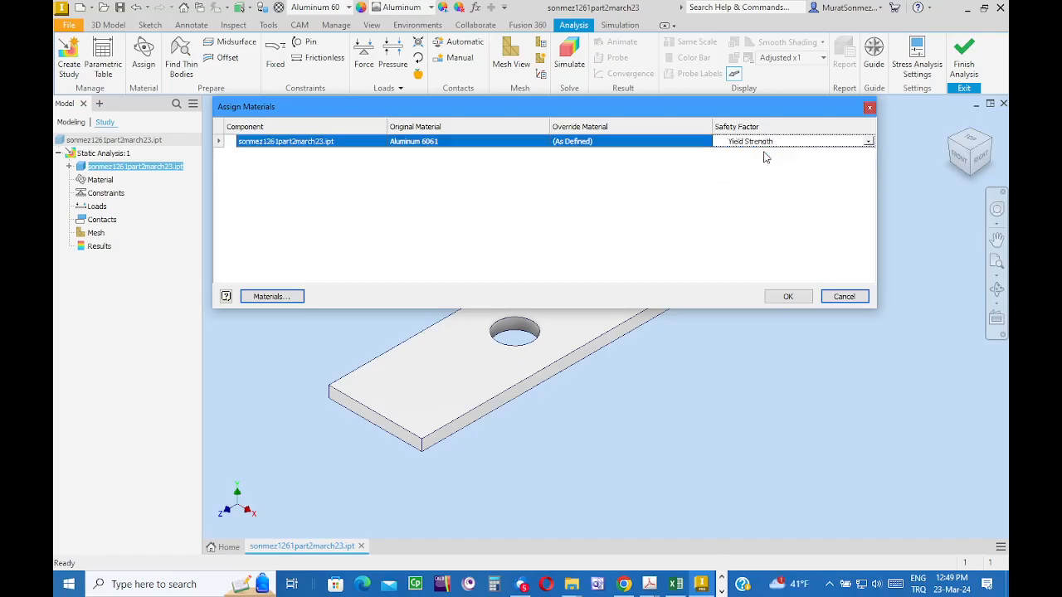
pyautogui.click(801, 296)
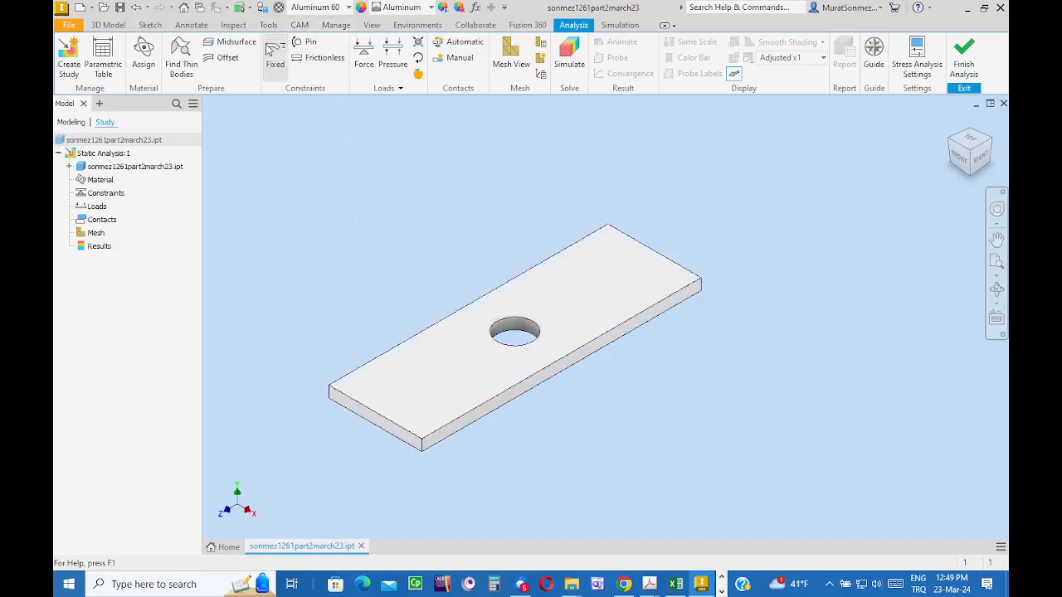
# Step: Apply a fixed constraint to the plate's front short end face
pyautogui.click(271, 48)
pyautogui.moveTo(830, 198); pyautogui.dragTo(850, 146)
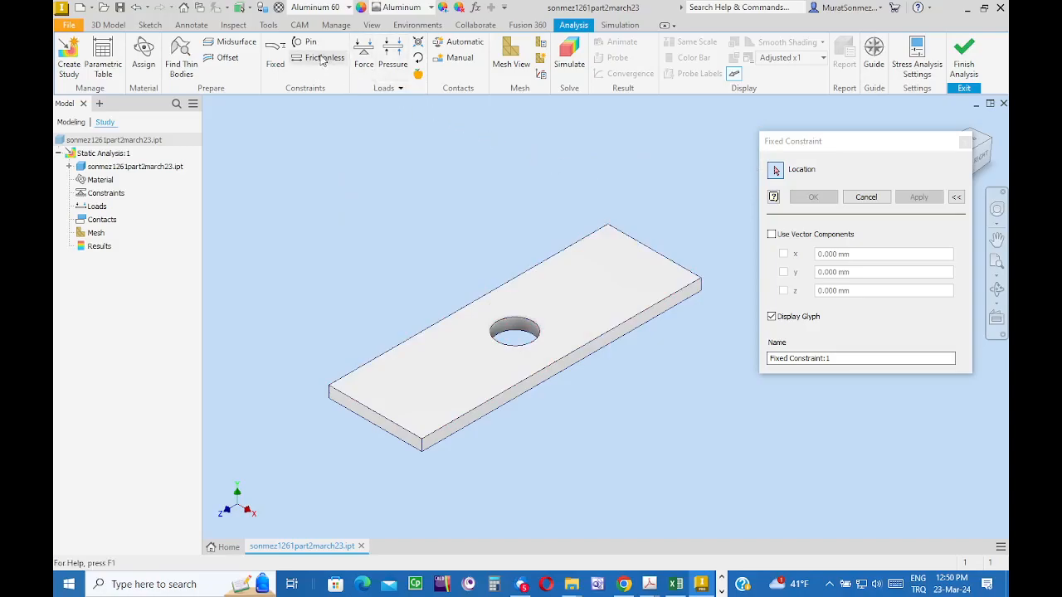
pyautogui.click(276, 48)
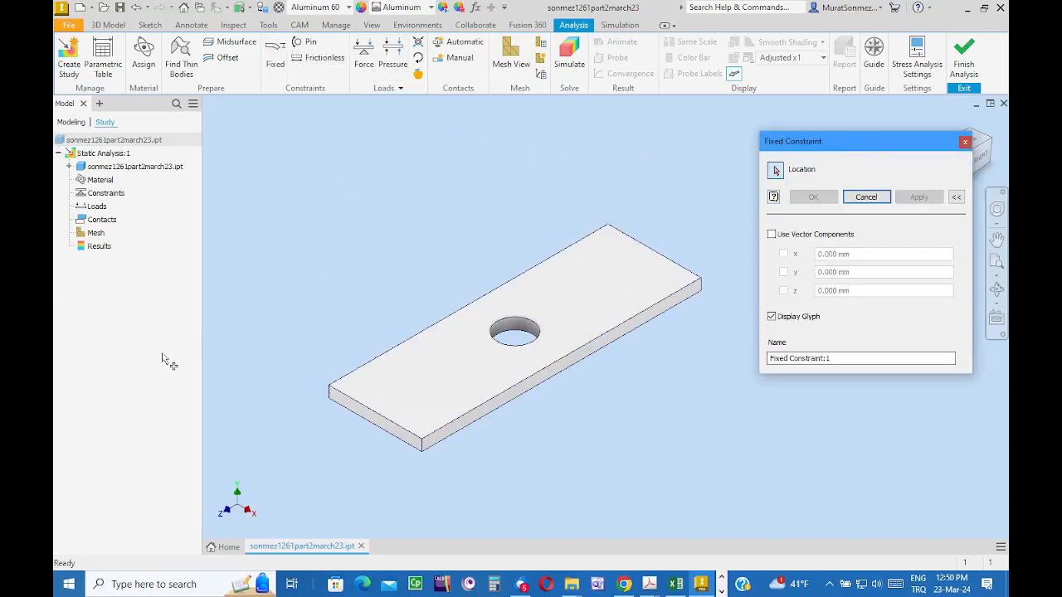
pyautogui.scroll(3, 373, 440)
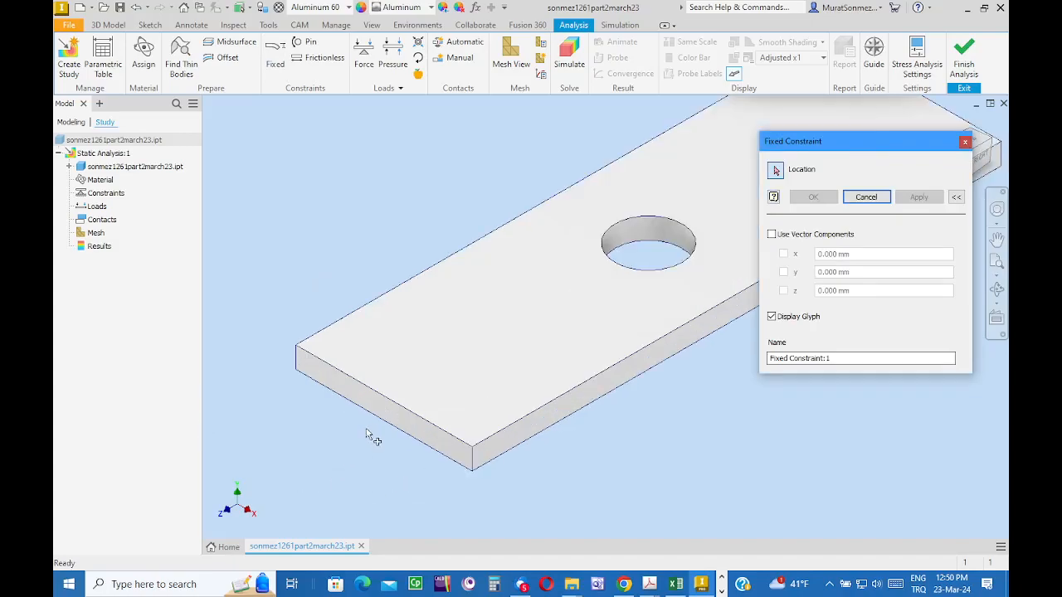
pyautogui.click(379, 407)
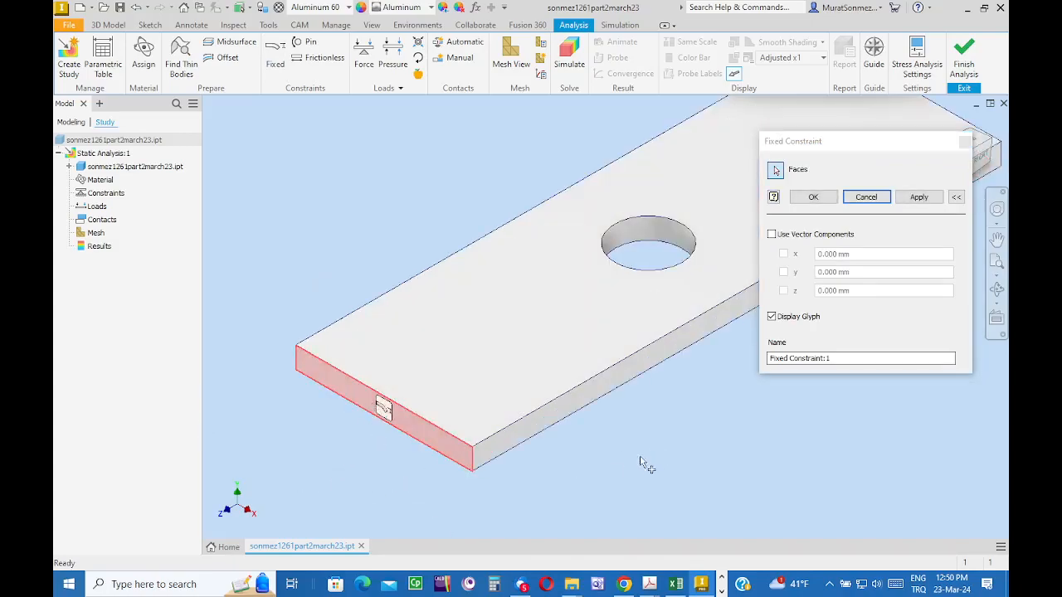
pyautogui.moveTo(649, 457); pyautogui.dragTo(535, 517, button='middle')
pyautogui.scroll(-3, 535, 518)
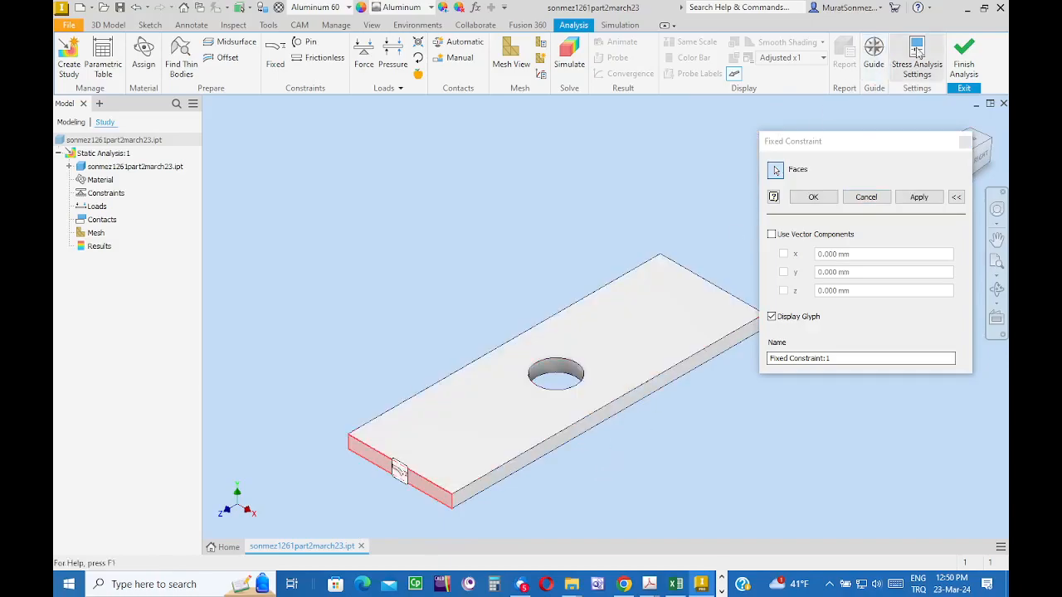
pyautogui.click(836, 198)
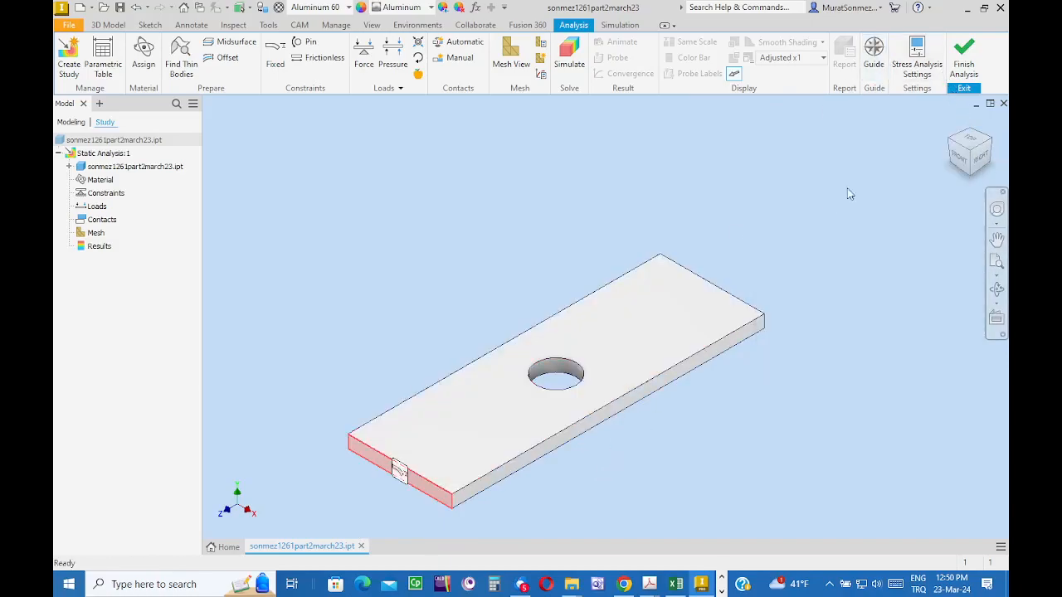
# Step: Apply a 2 kN force to the end face opposite the fixed one, reversing its direction to pull outward
pyautogui.click(998, 146)
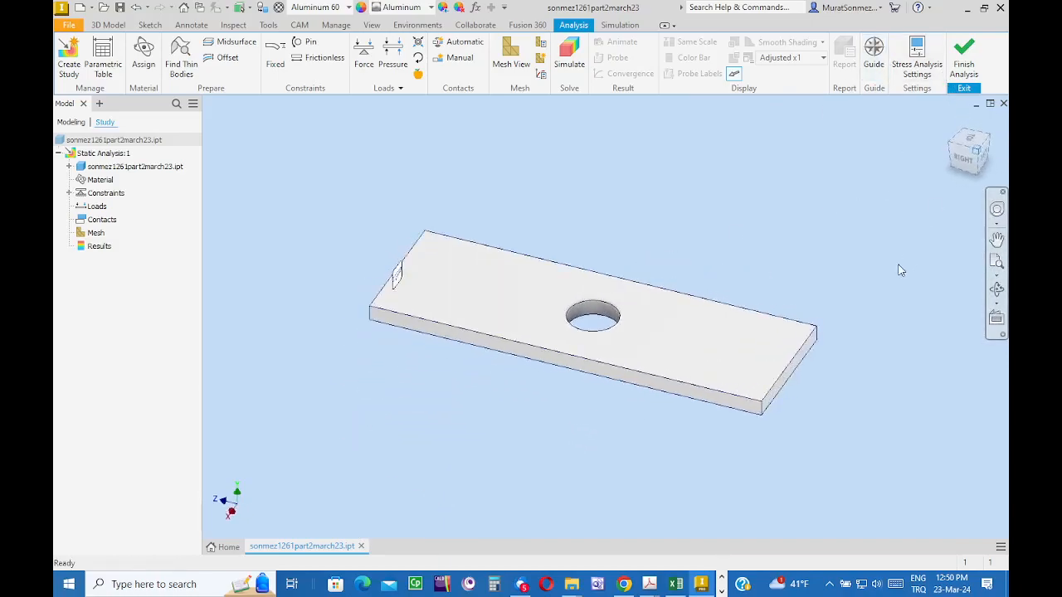
pyautogui.scroll(3, 752, 432)
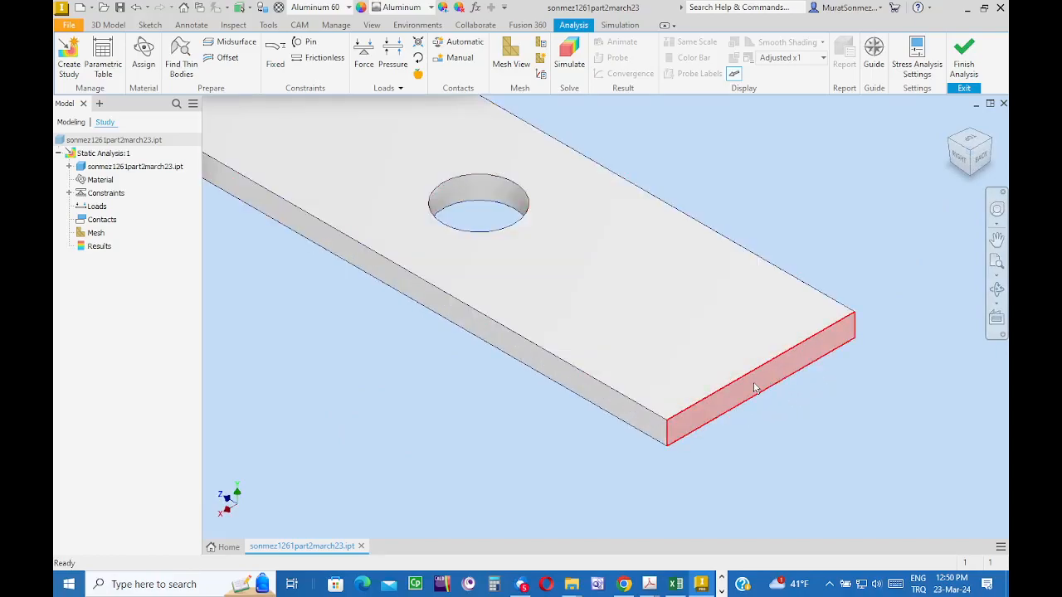
pyautogui.click(364, 58)
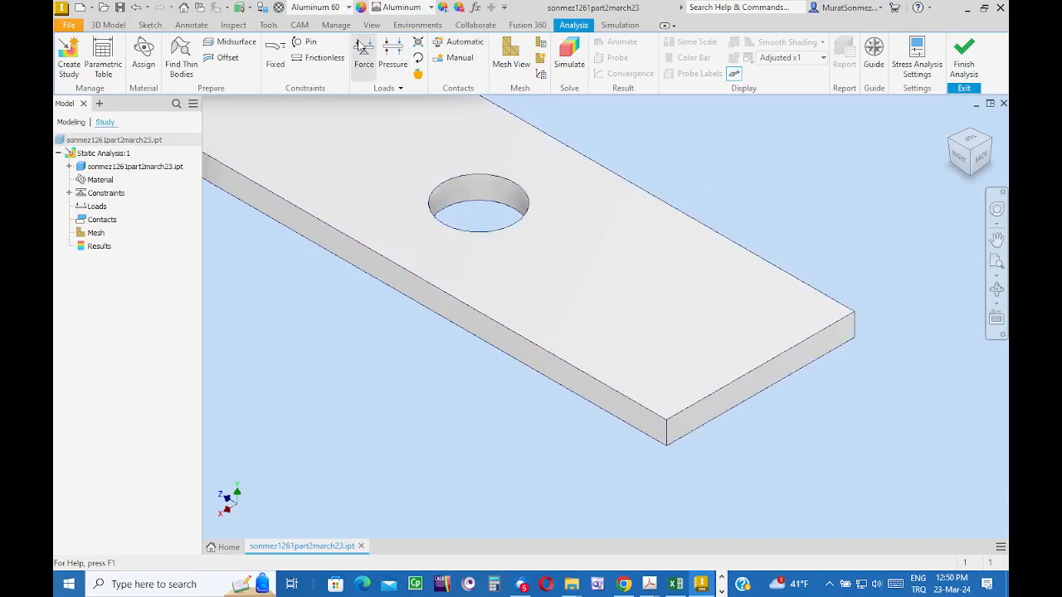
pyautogui.doubleClick(827, 129)
pyautogui.moveTo(830, 129); pyautogui.dragTo(754, 133)
pyautogui.write('2kN')
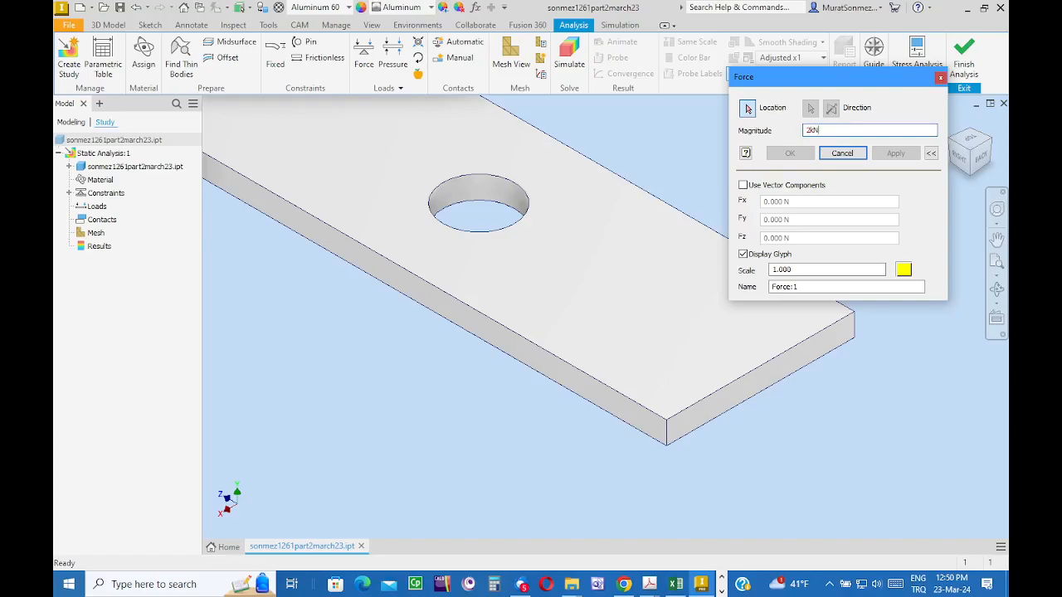
pyautogui.click(785, 371)
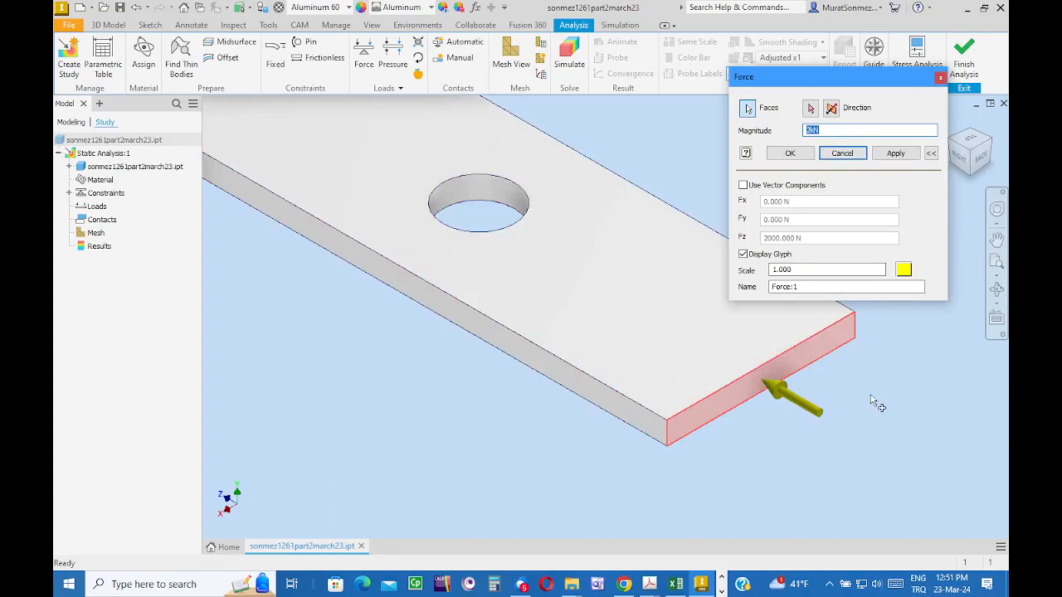
pyautogui.click(832, 108)
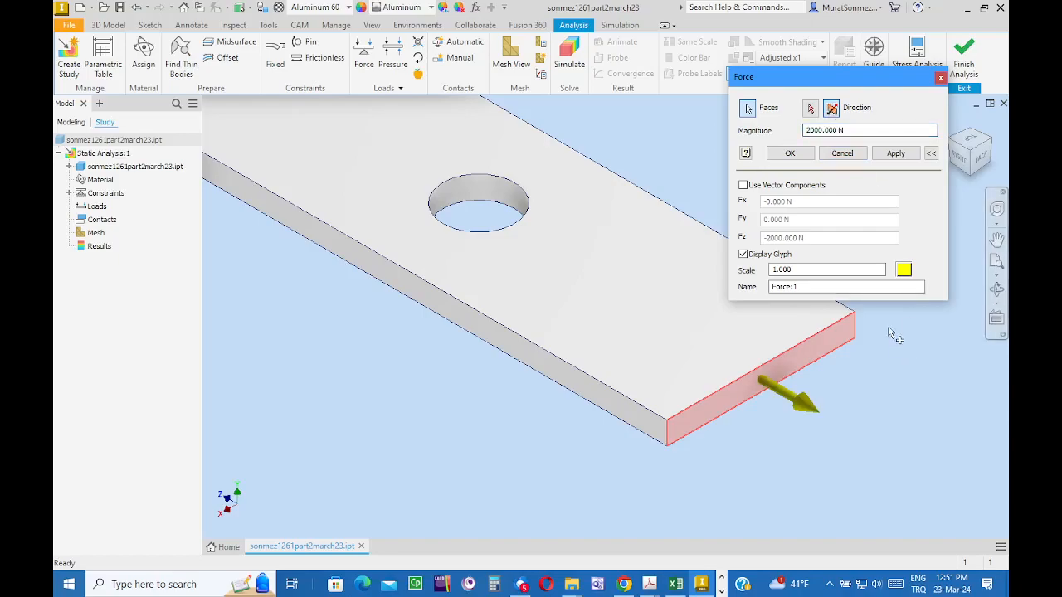
pyautogui.click(791, 155)
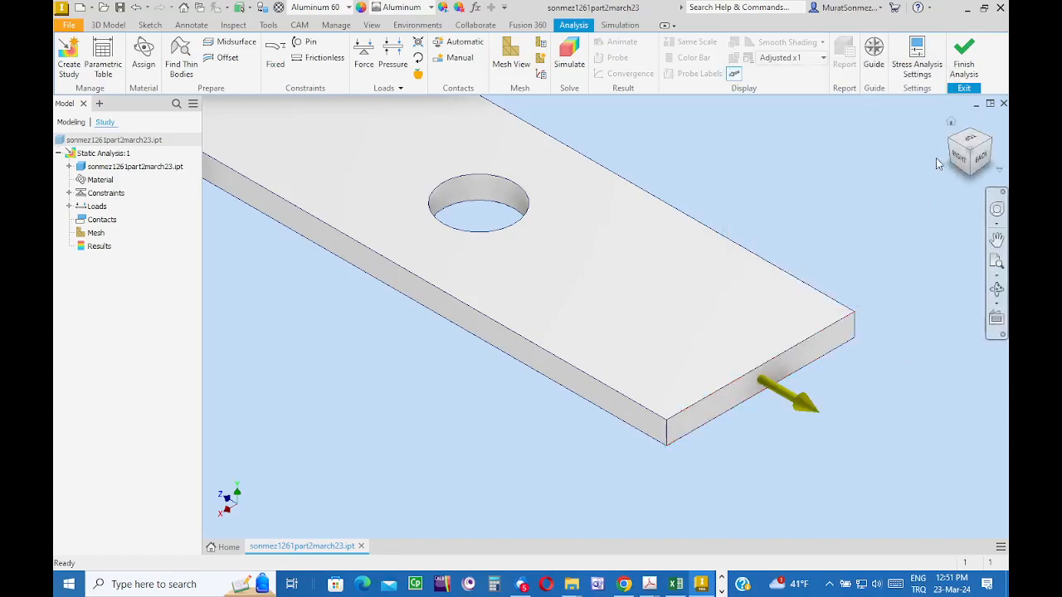
# Step: Generate and display the mesh on the whole plate in the home view
pyautogui.click(949, 123)
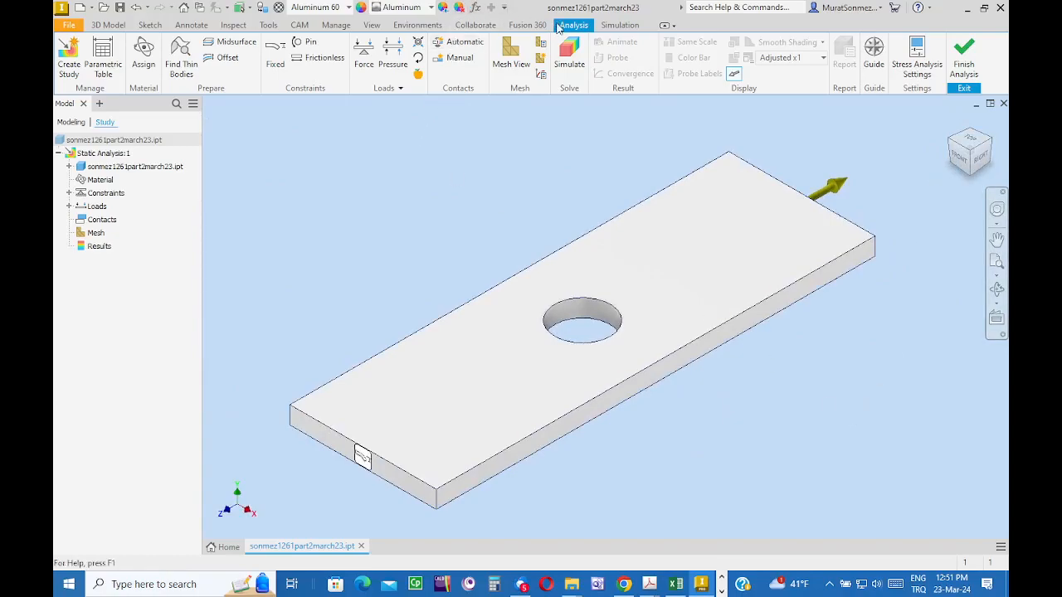
pyautogui.click(511, 55)
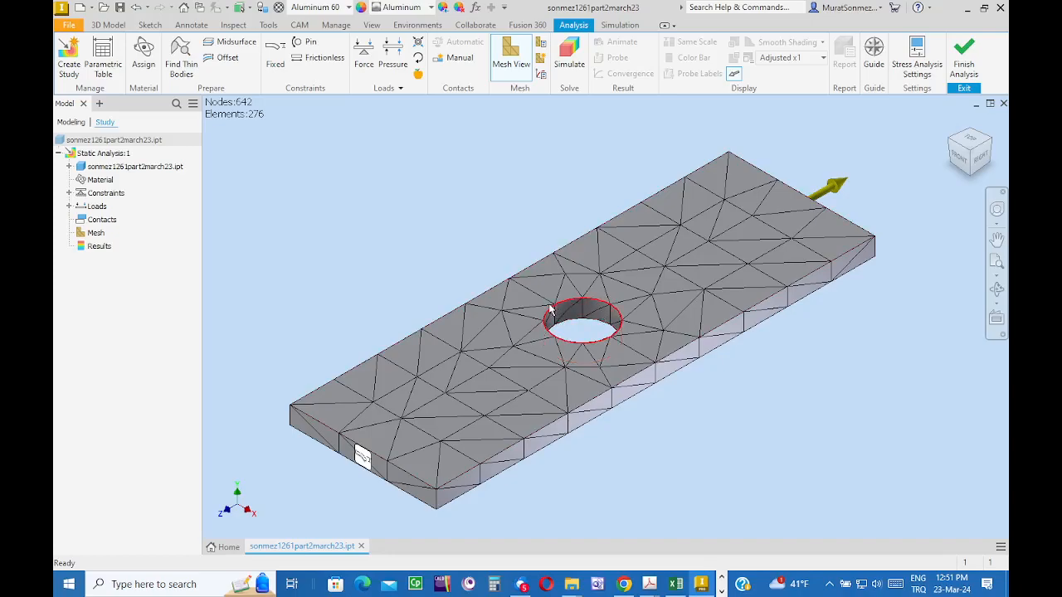
# Step: Set the convergence settings to a maximum of 6 h refinements and a 5% stop criteria, accepting the longer study
pyautogui.moveTo(570, 326)
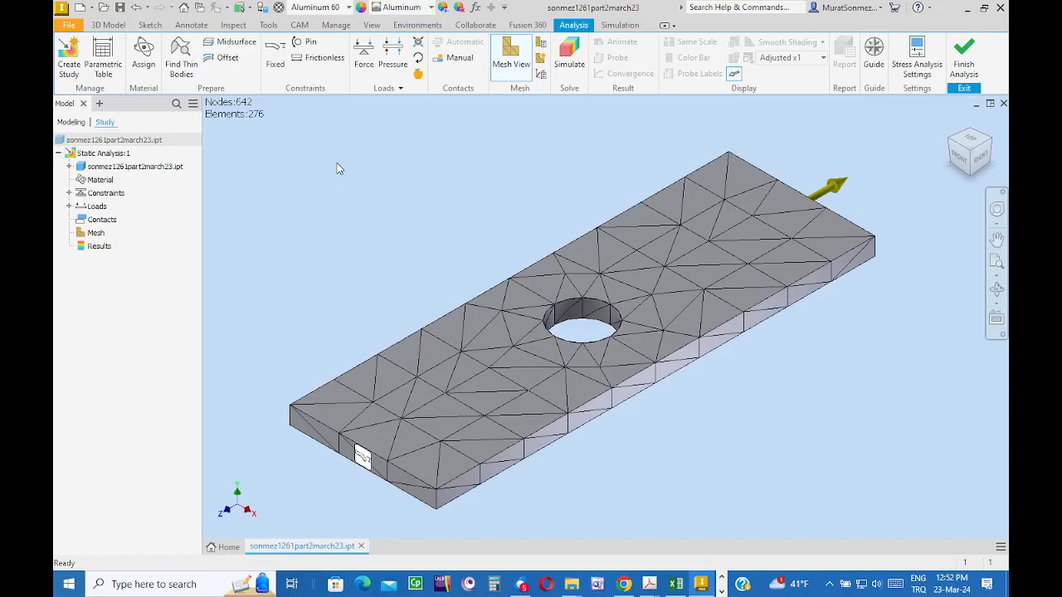
pyautogui.click(543, 75)
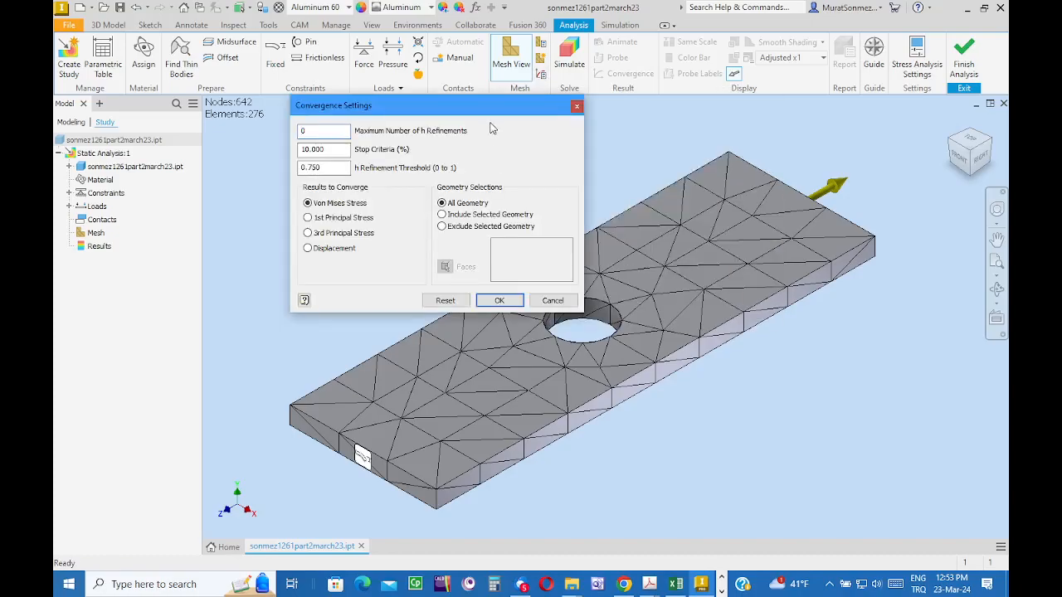
pyautogui.moveTo(488, 108); pyautogui.dragTo(526, 108)
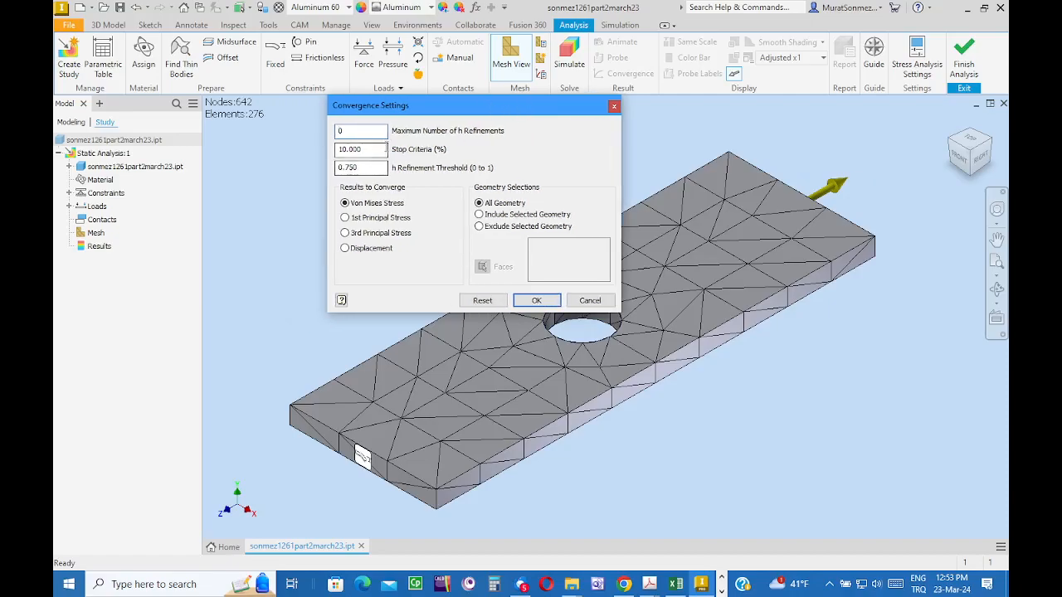
pyautogui.moveTo(360, 131); pyautogui.dragTo(326, 133)
pyautogui.write('6')
pyautogui.press('Tab')
pyautogui.write('5')
pyautogui.click(535, 302)
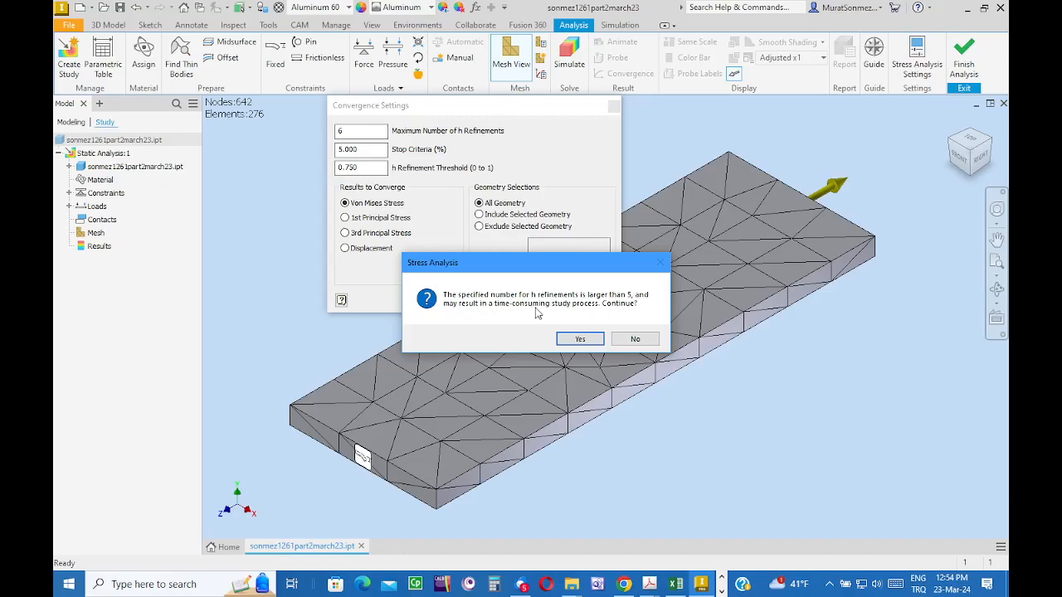
pyautogui.click(578, 339)
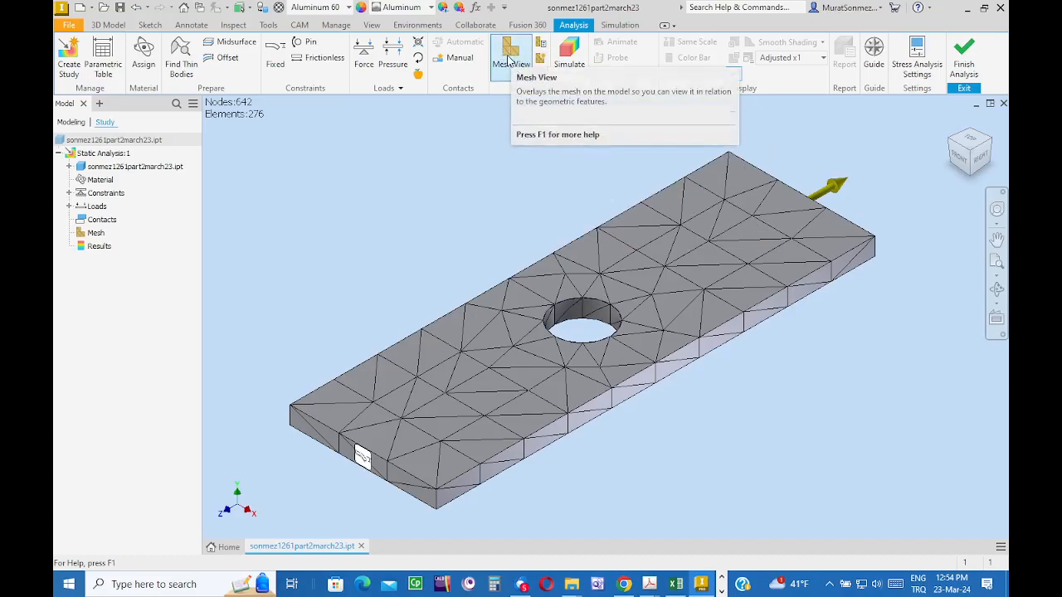
pyautogui.click(510, 55)
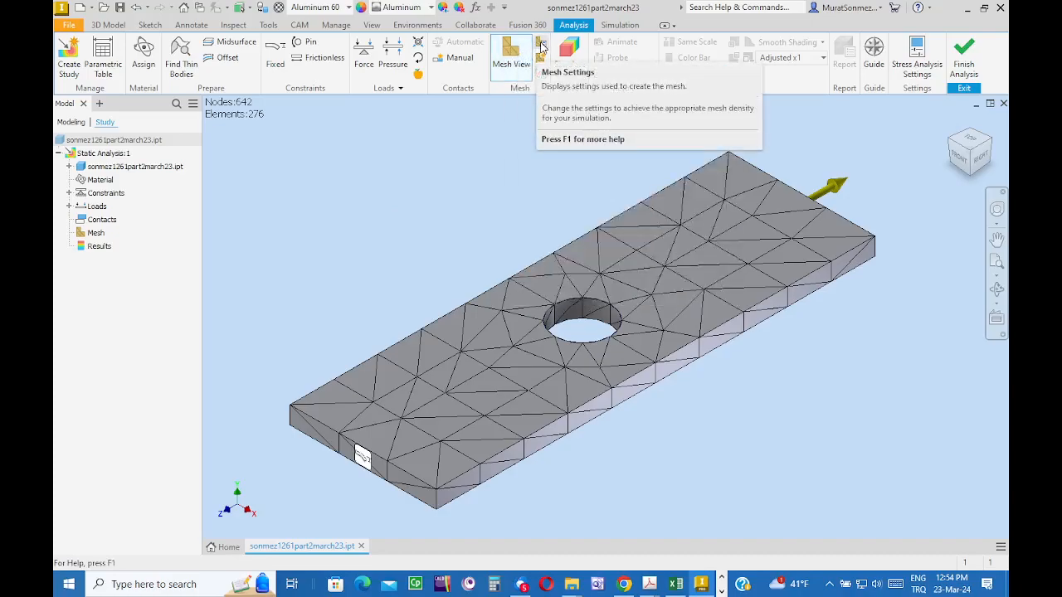
pyautogui.click(94, 235)
pyautogui.rightClick(95, 236)
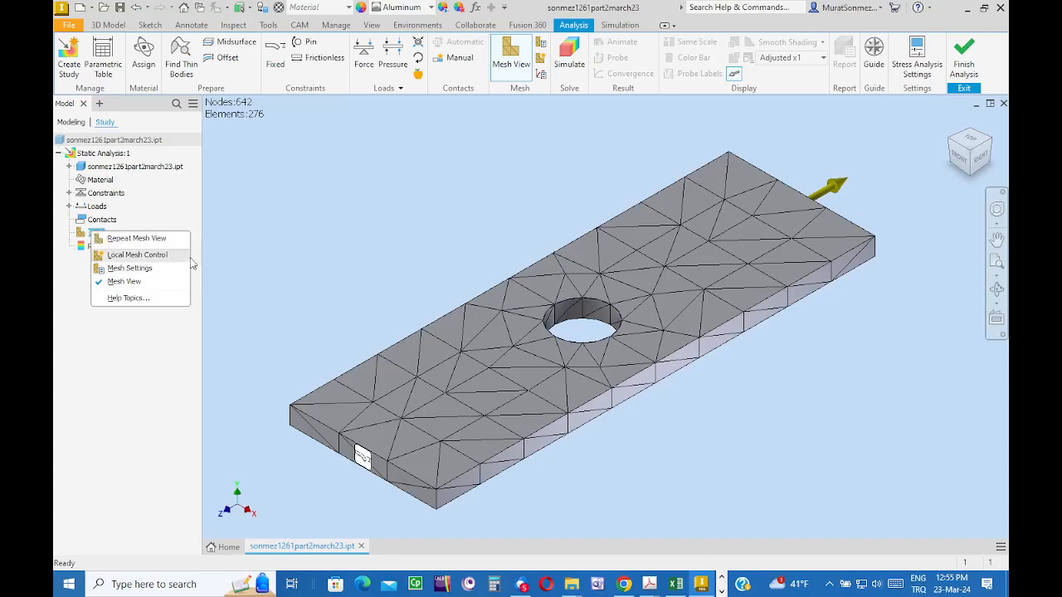
pyautogui.click(245, 253)
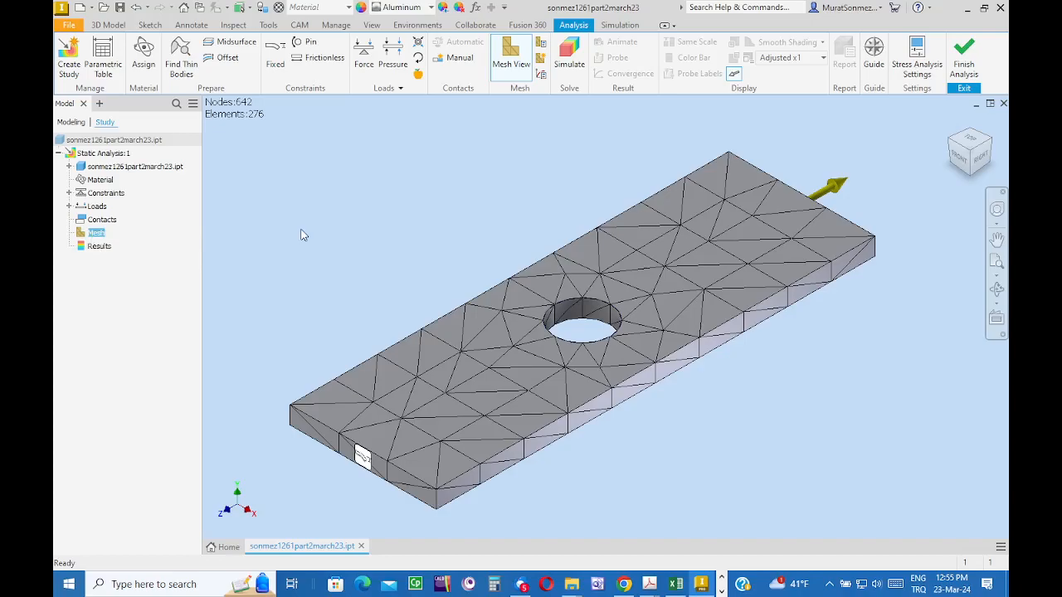
pyautogui.click(515, 59)
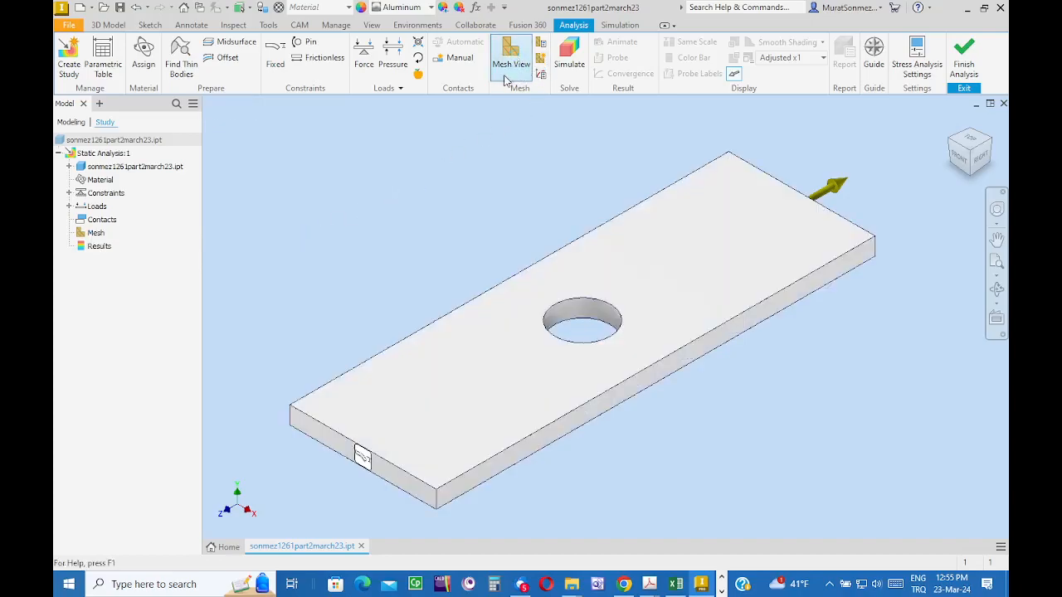
pyautogui.click(513, 53)
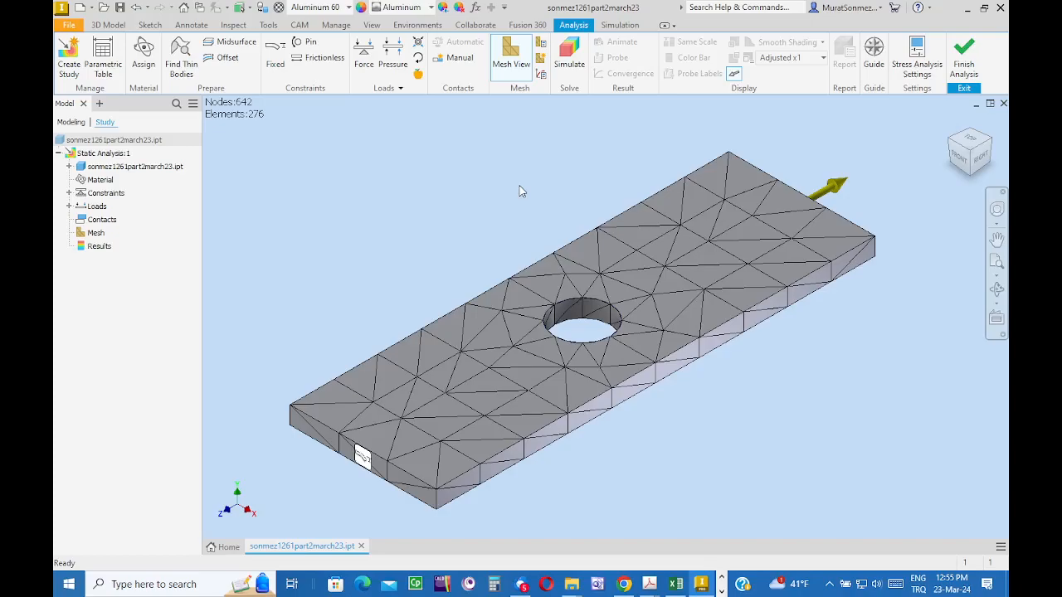
# Step: Run the static analysis simulation for the current configuration
pyautogui.click(569, 56)
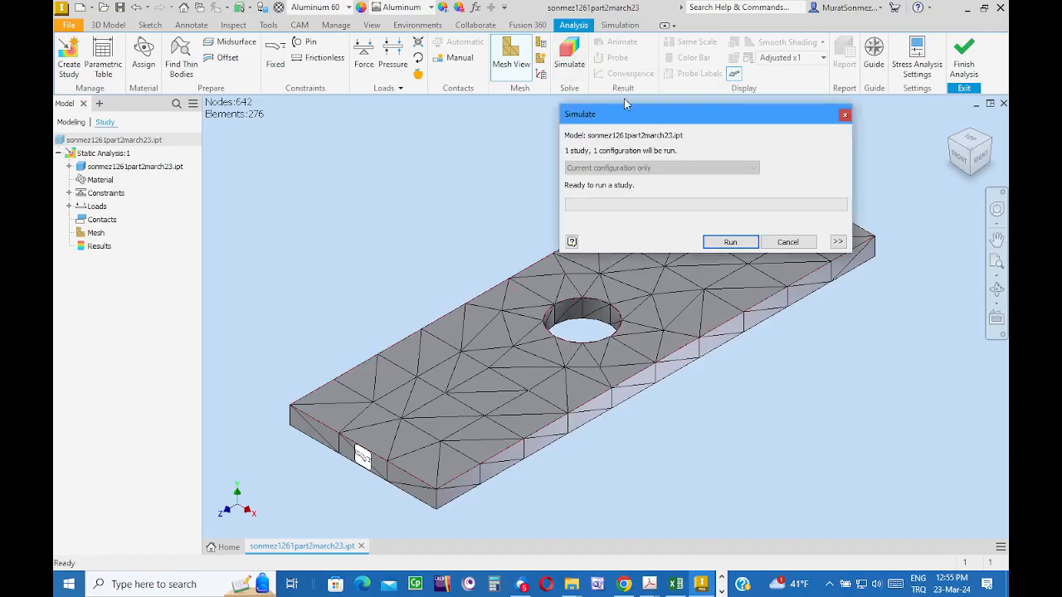
pyautogui.click(723, 241)
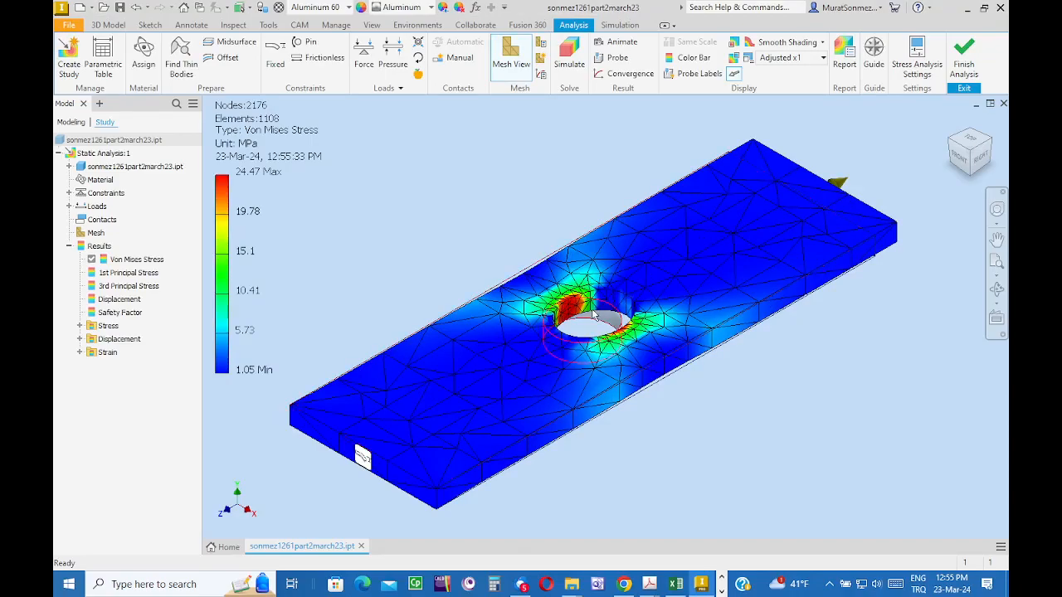
# Step: Examine the Von Mises stress distribution and the refined mesh around the plate's hole
pyautogui.scroll(3, 592, 315)
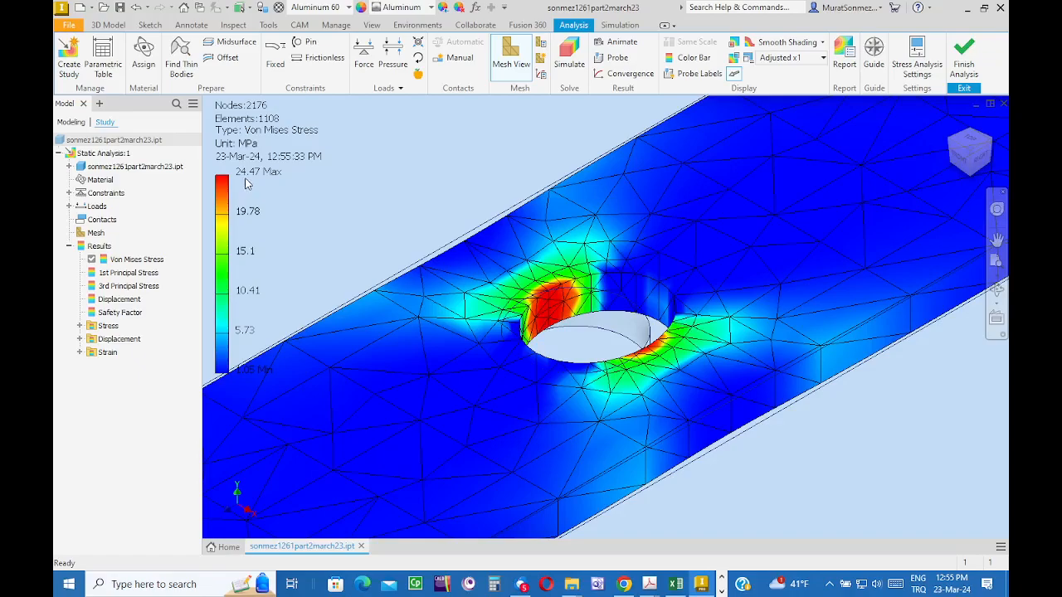
pyautogui.press('F6')
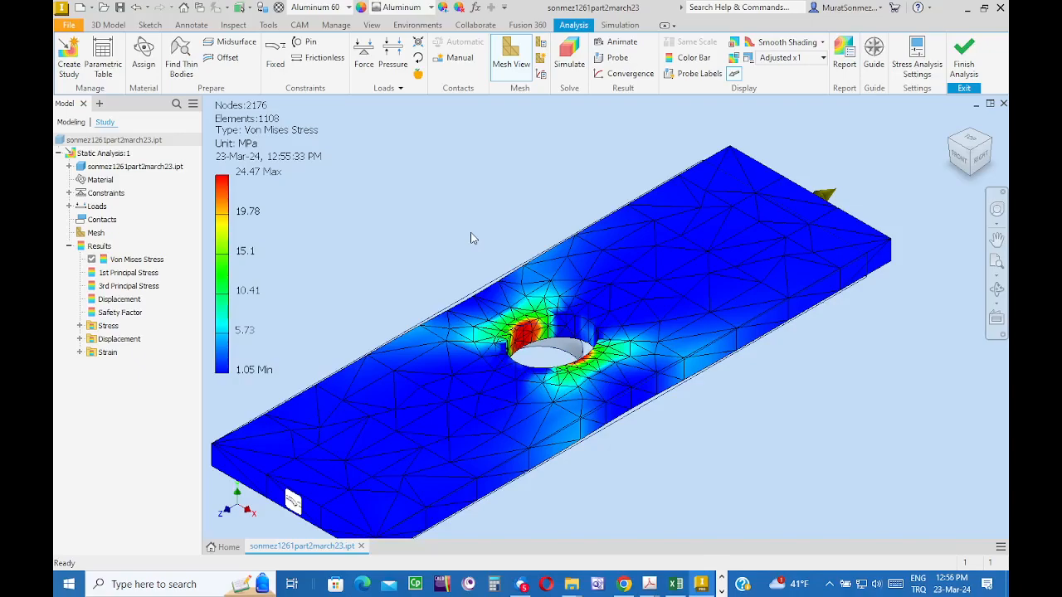
pyautogui.scroll(3, 683, 312)
pyautogui.moveTo(689, 317); pyautogui.dragTo(784, 239, button='middle')
pyautogui.scroll(-3, 685, 262)
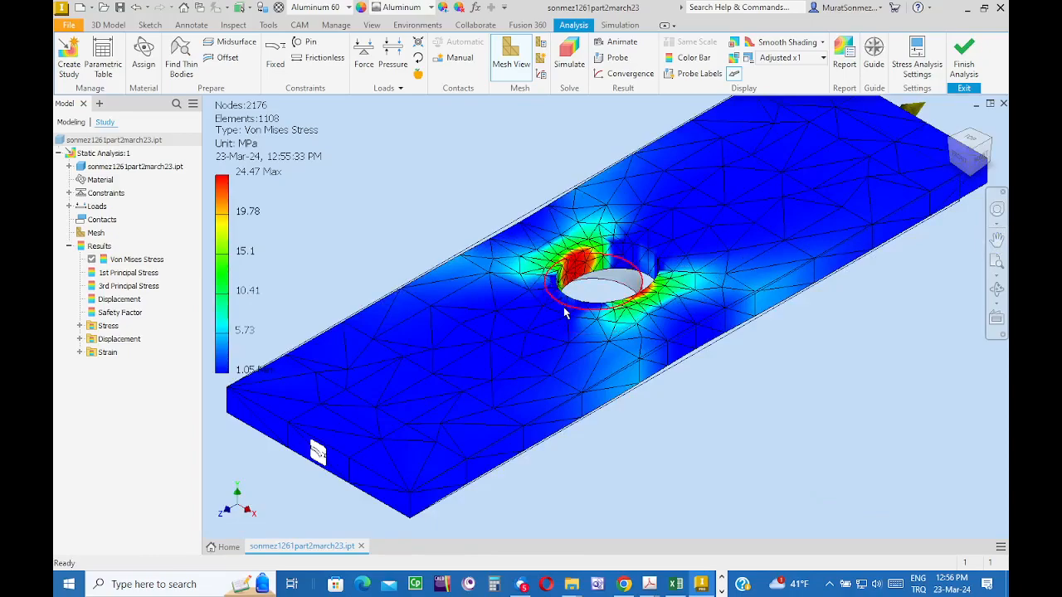
pyautogui.moveTo(585, 330)
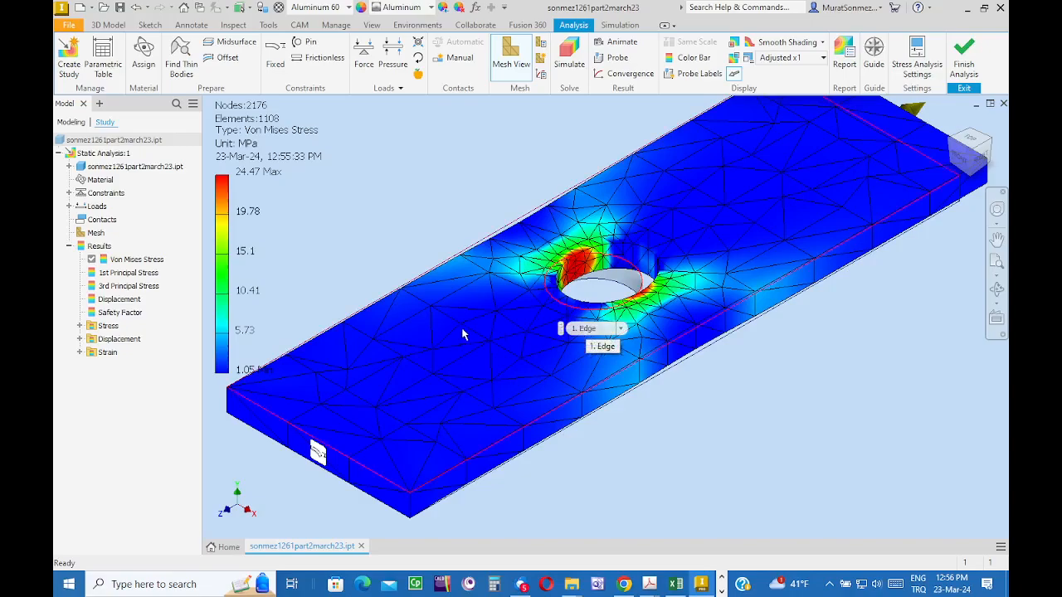
pyautogui.scroll(2, 591, 270)
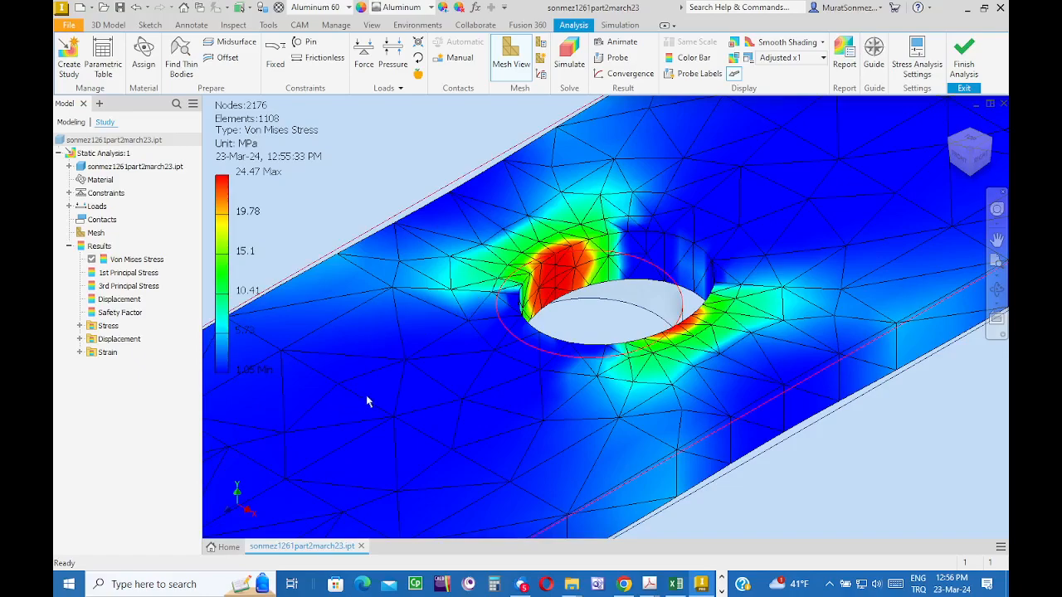
pyautogui.scroll(-2, 738, 263)
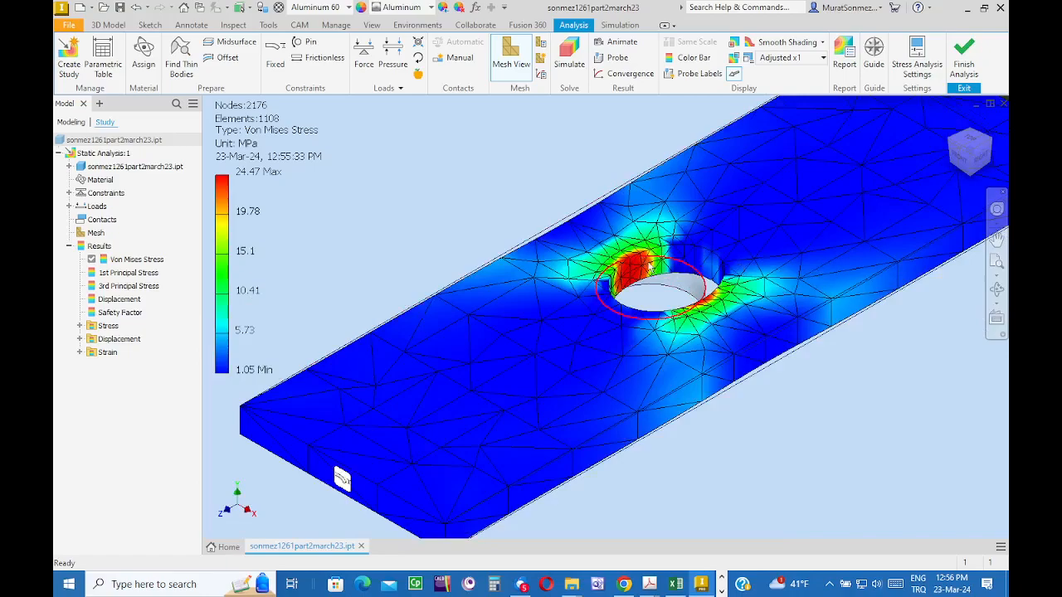
pyautogui.moveTo(788, 389); pyautogui.dragTo(702, 434, button='middle')
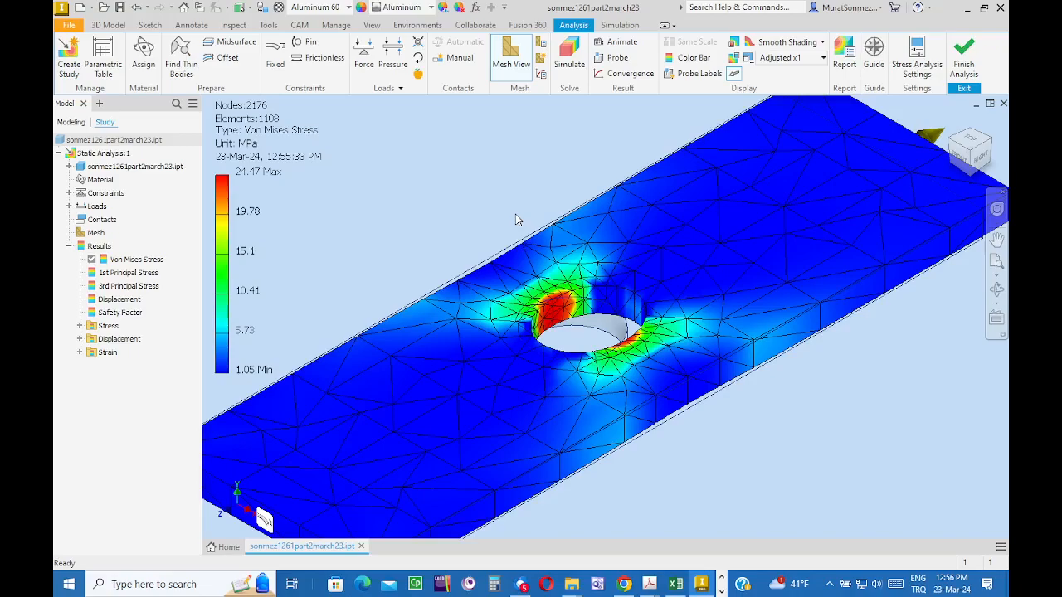
# Step: View the convergence plot of the Von Mises stress results, leaving it closed when done
pyautogui.click(633, 77)
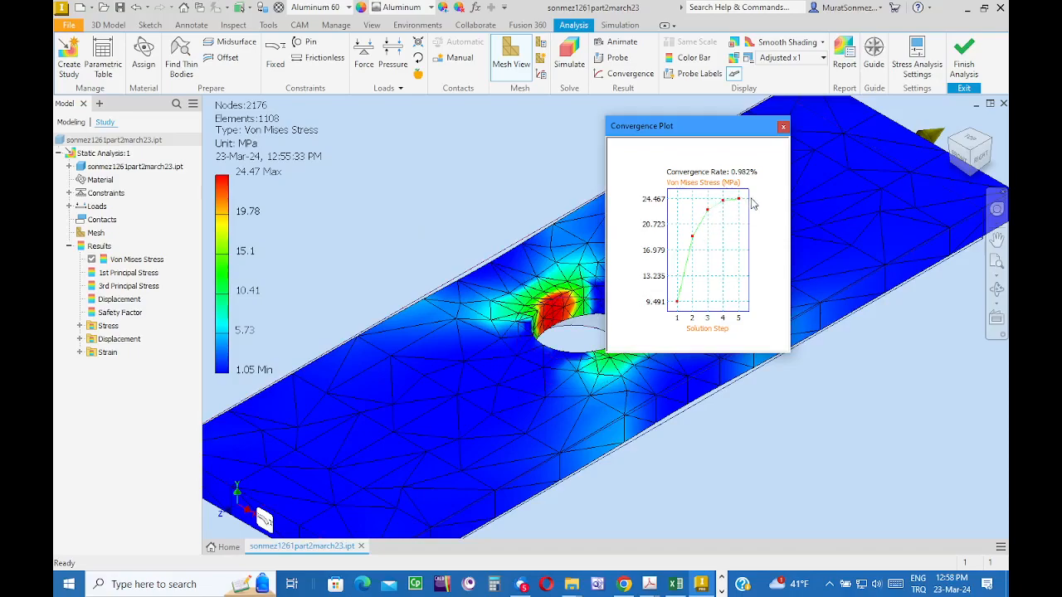
pyautogui.click(782, 126)
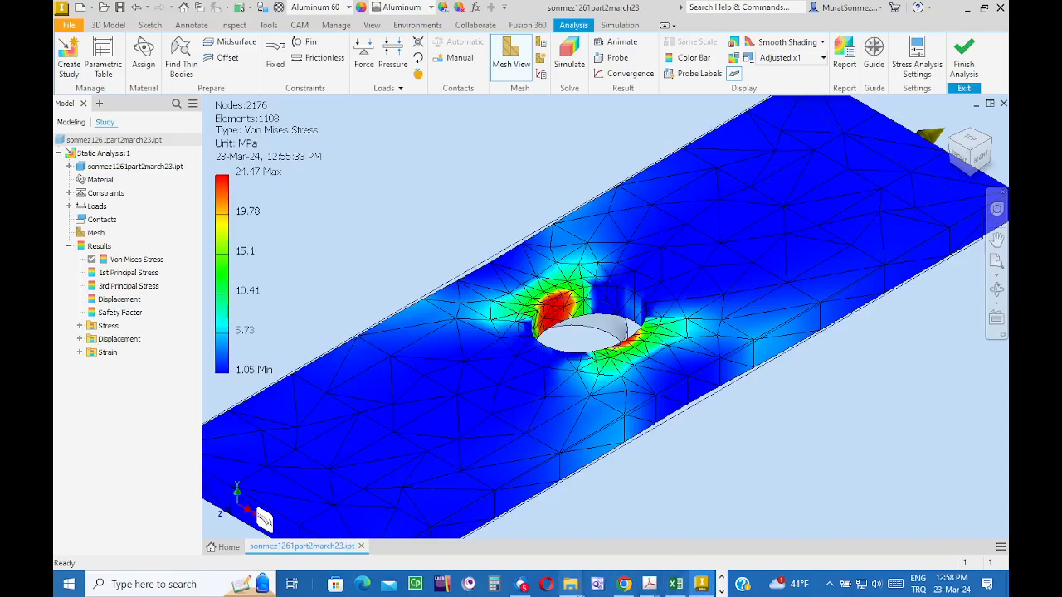
# Step: Switch to the Stress Strain presentation in PowerPoint and show the stress concentration factor charts for flat bars as a slide show
pyautogui.click(721, 591)
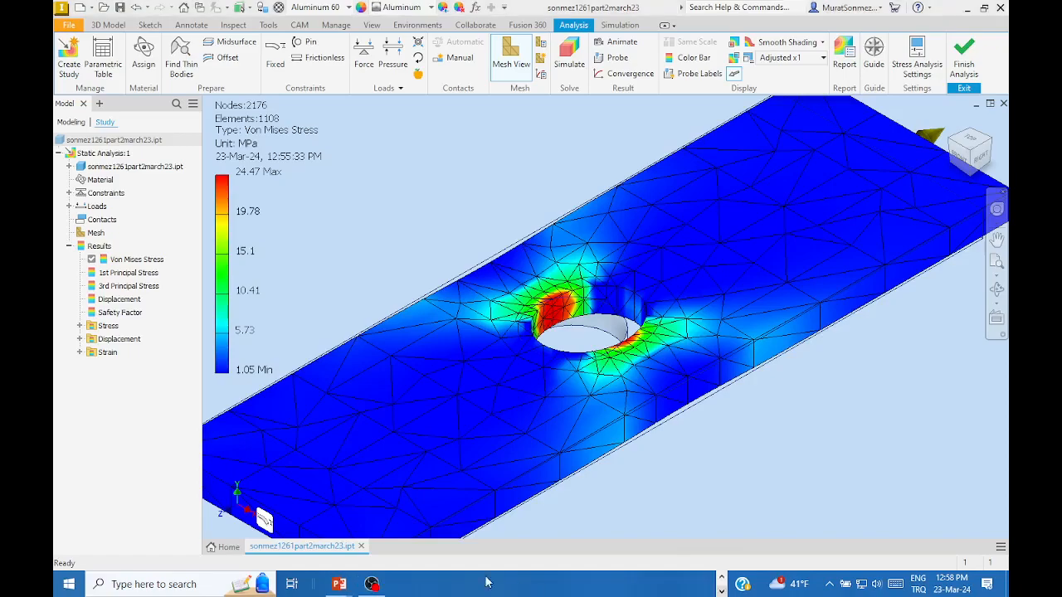
pyautogui.moveTo(341, 587)
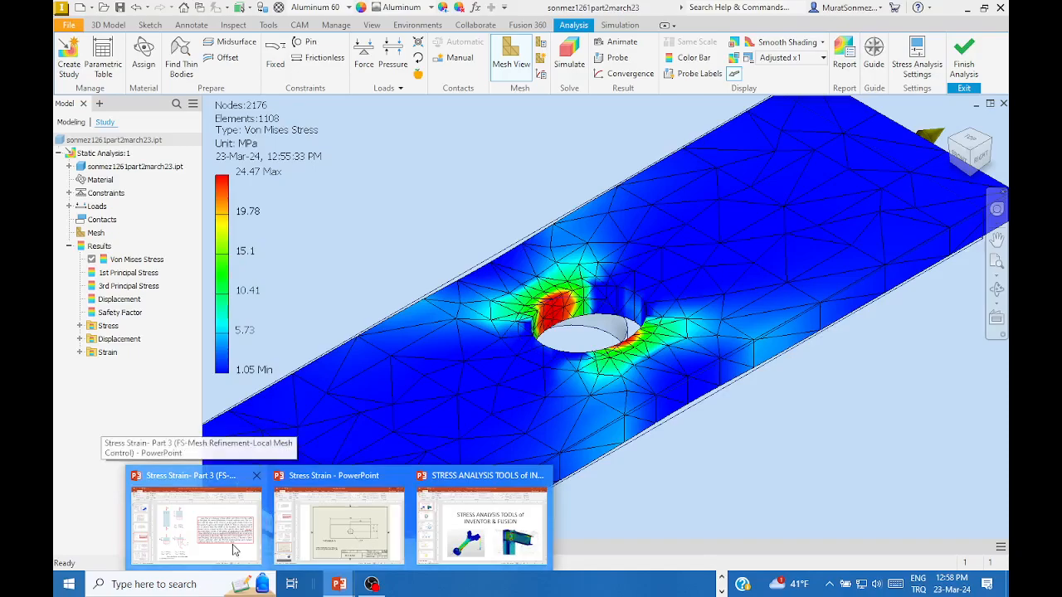
pyautogui.click(339, 527)
pyautogui.scroll(3, 341, 355)
pyautogui.scroll(-2, 341, 355)
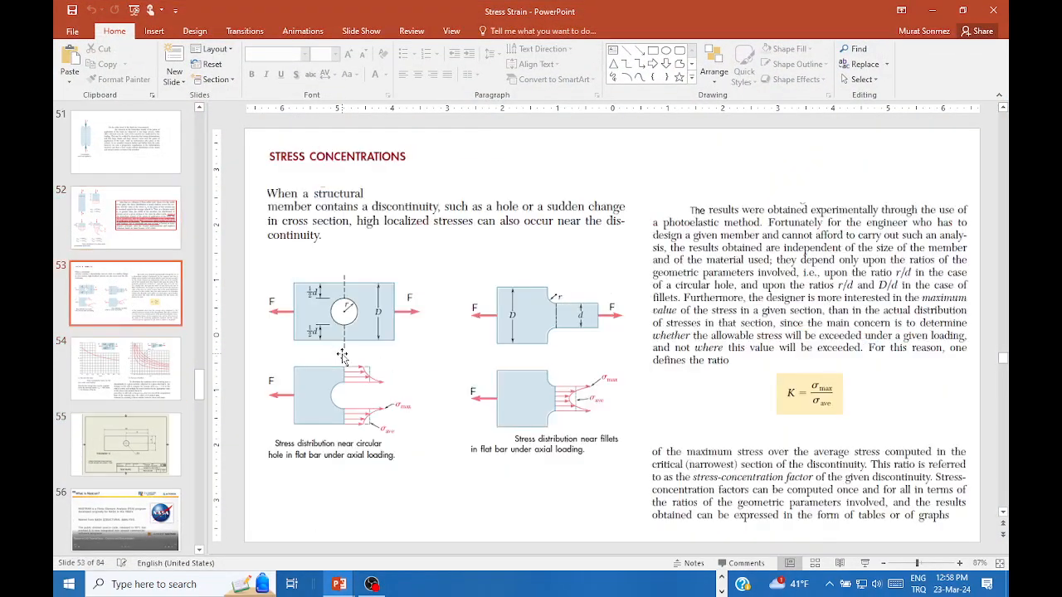
pyautogui.click(863, 563)
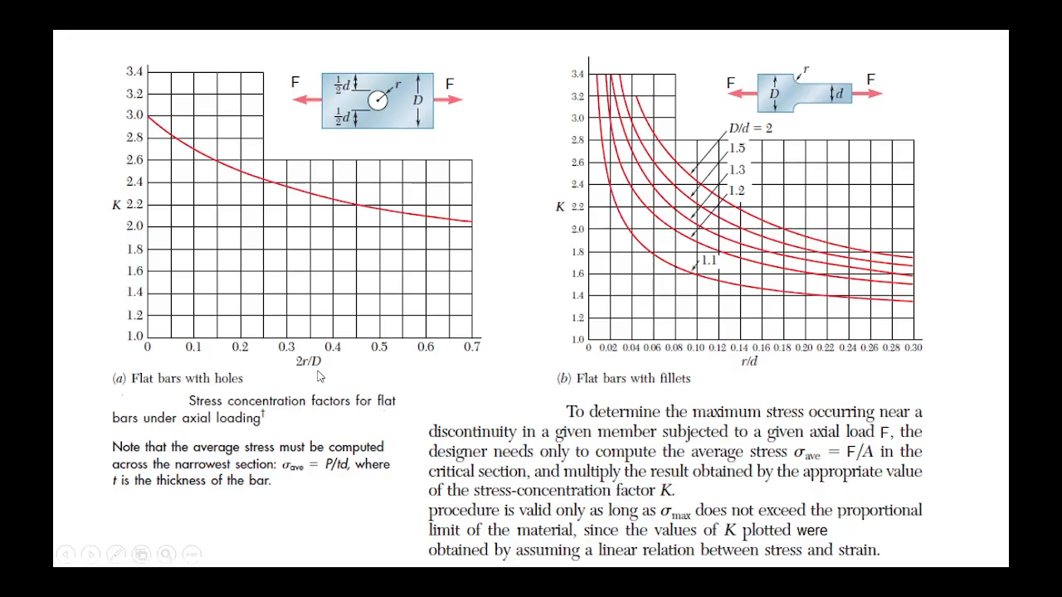
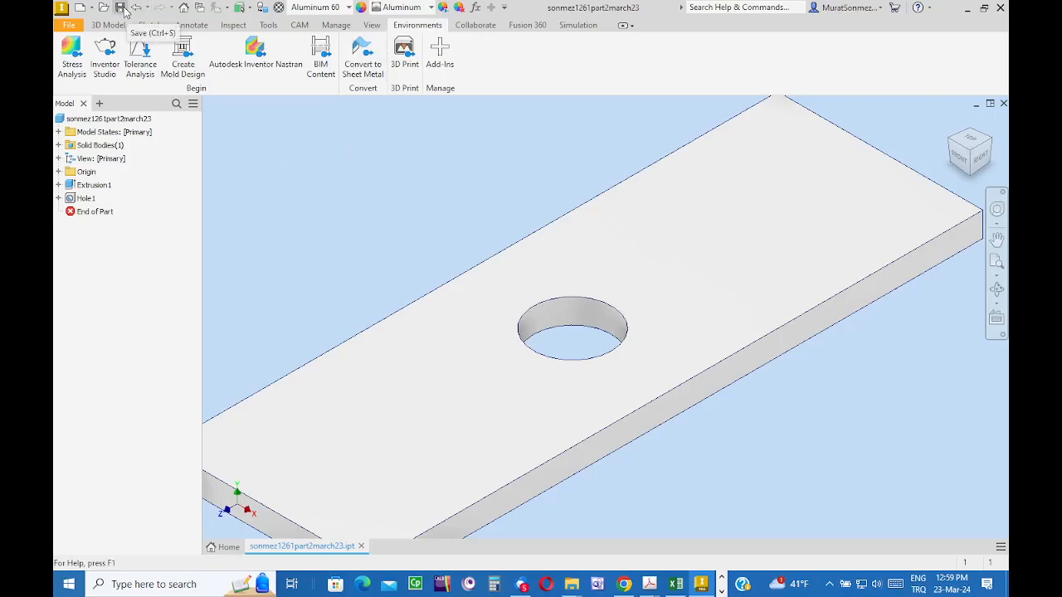
# Step: Save the part and create a new Single Point static analysis study in the Stress Analysis environment
pyautogui.click(121, 8)
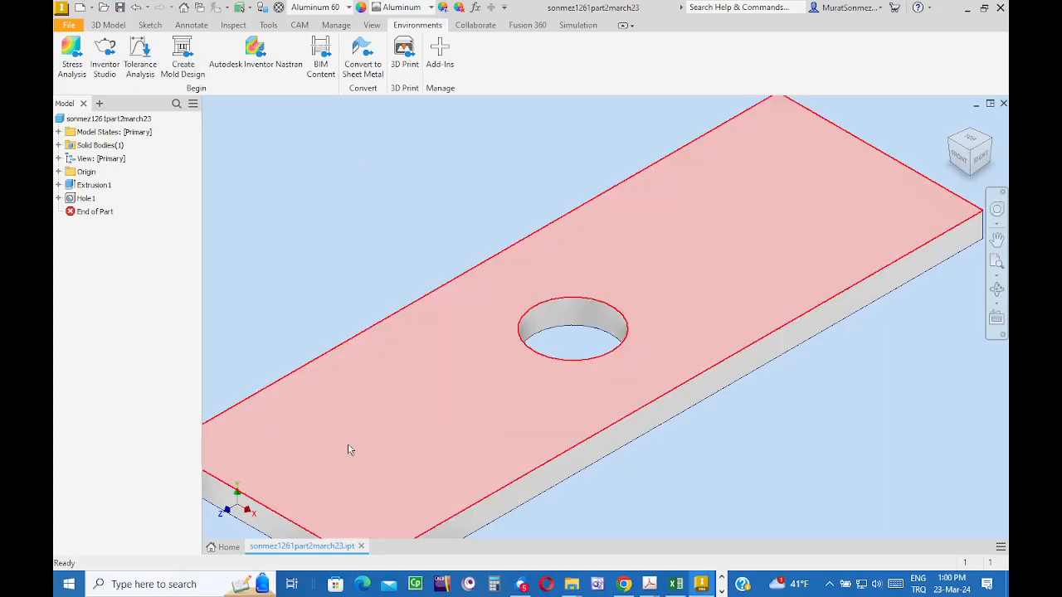
pyautogui.moveTo(349, 449)
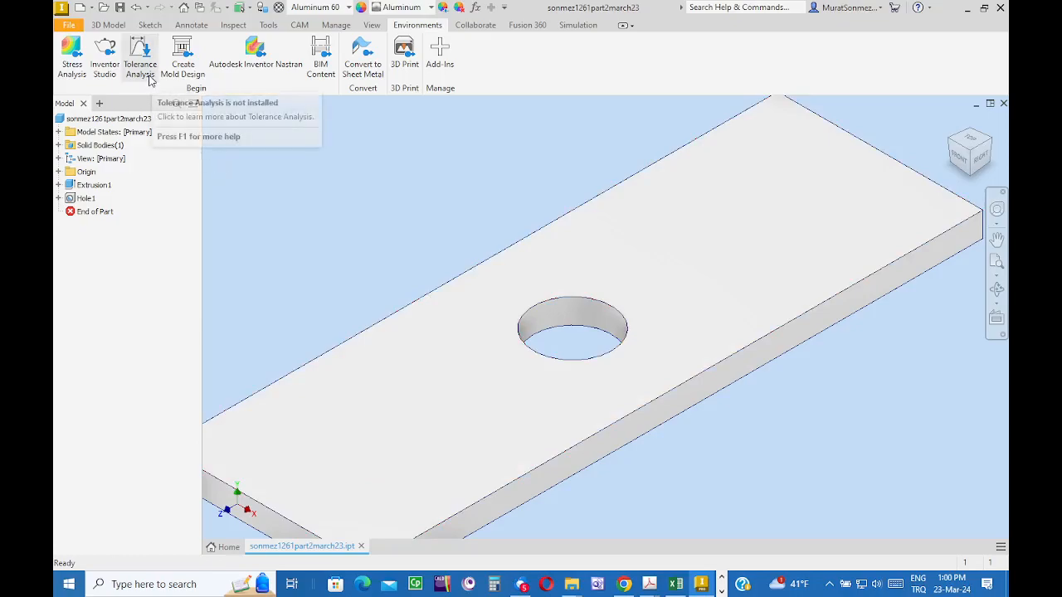
pyautogui.click(72, 56)
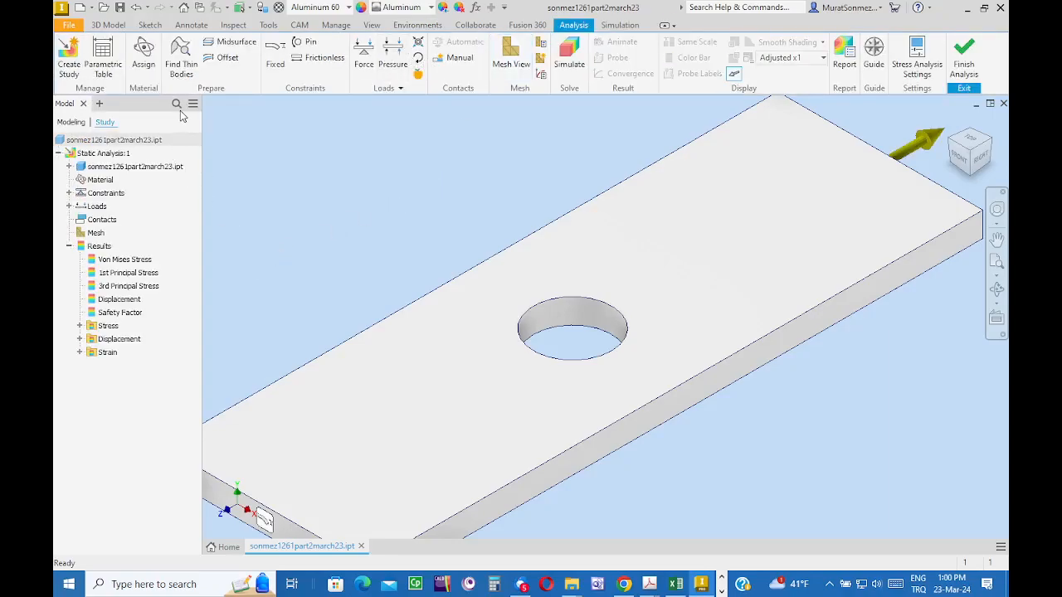
pyautogui.click(69, 51)
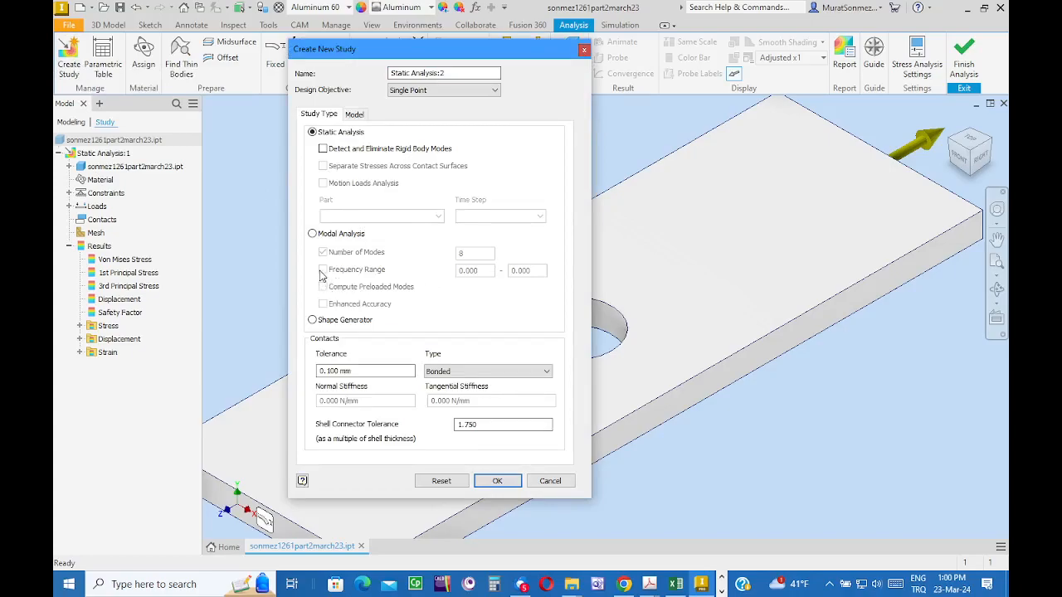
pyautogui.click(495, 481)
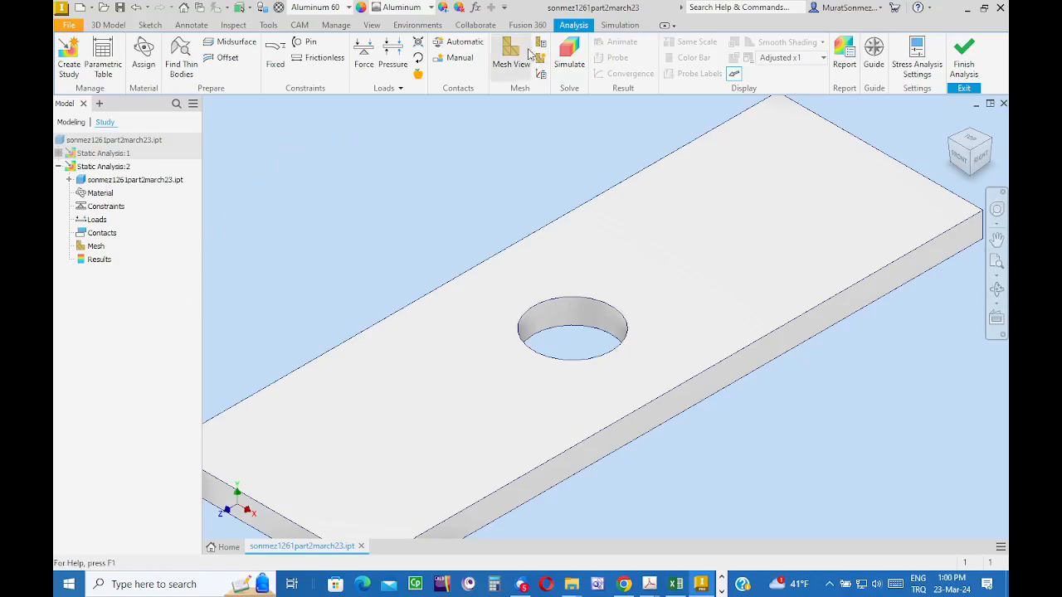
# Step: Apply a 2 kN force to one short end face of the plate, with its direction reversed to pull outward
pyautogui.click(364, 51)
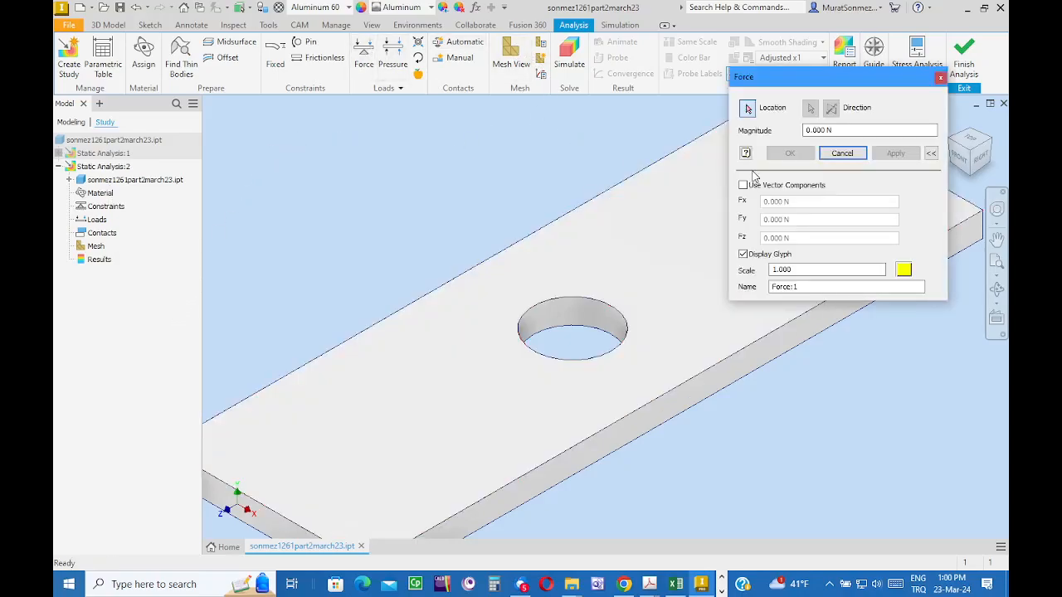
pyautogui.click(860, 130)
pyautogui.write('2kN')
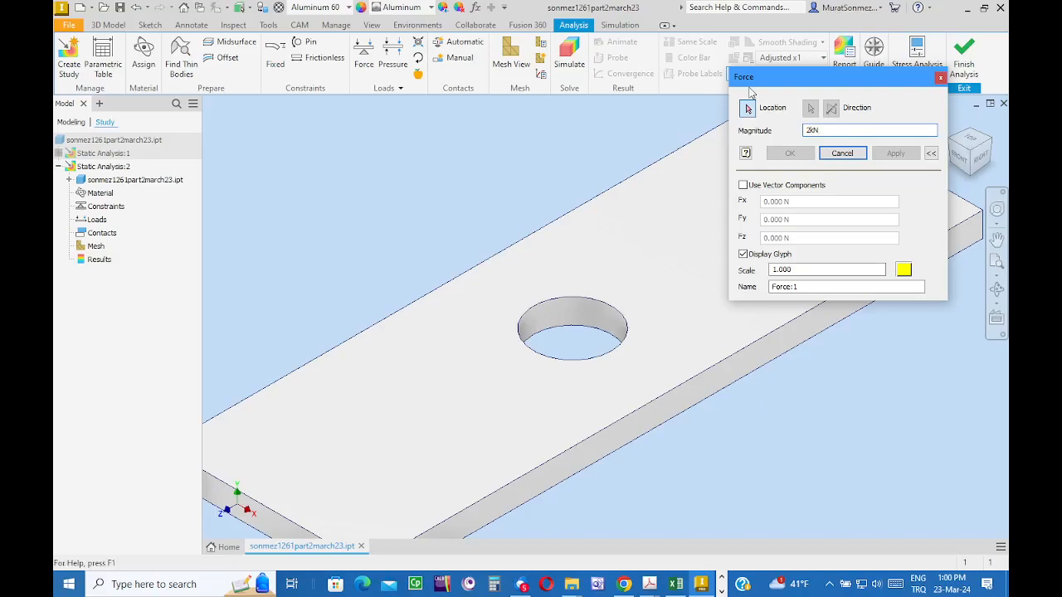
pyautogui.click(996, 146)
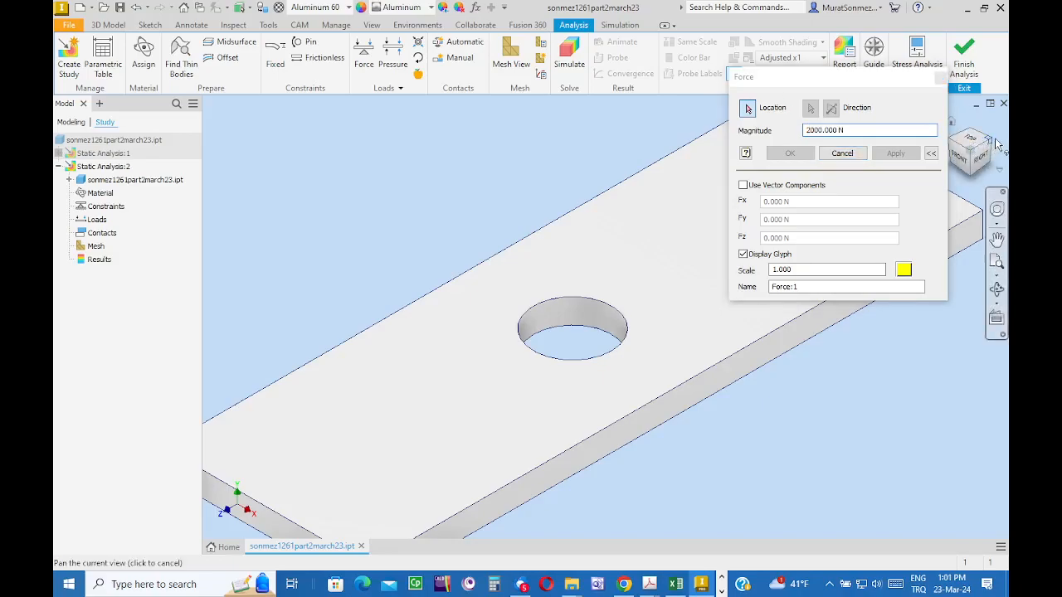
pyautogui.scroll(3, 780, 406)
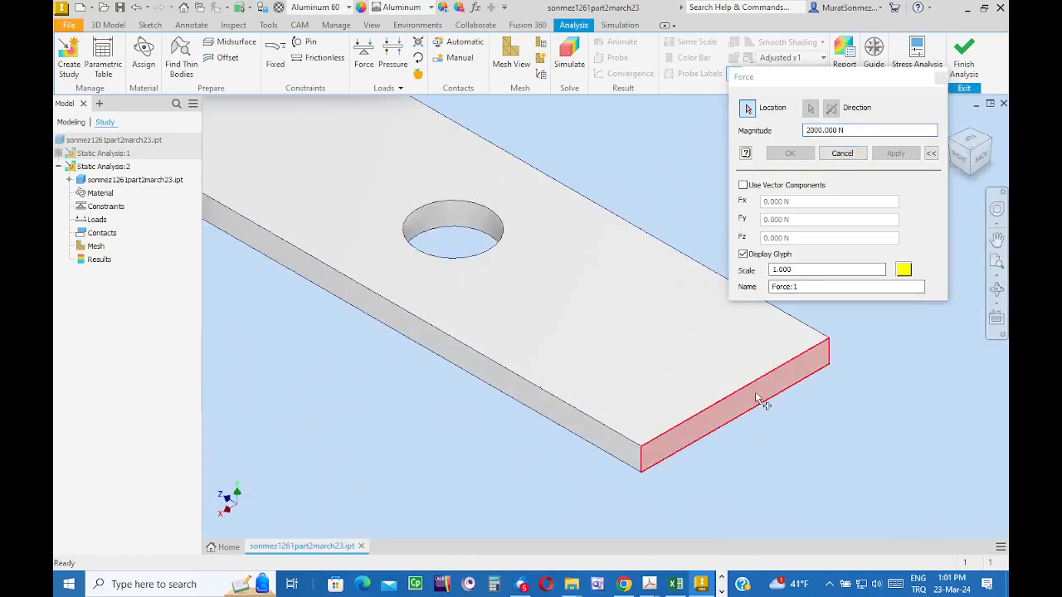
pyautogui.click(772, 405)
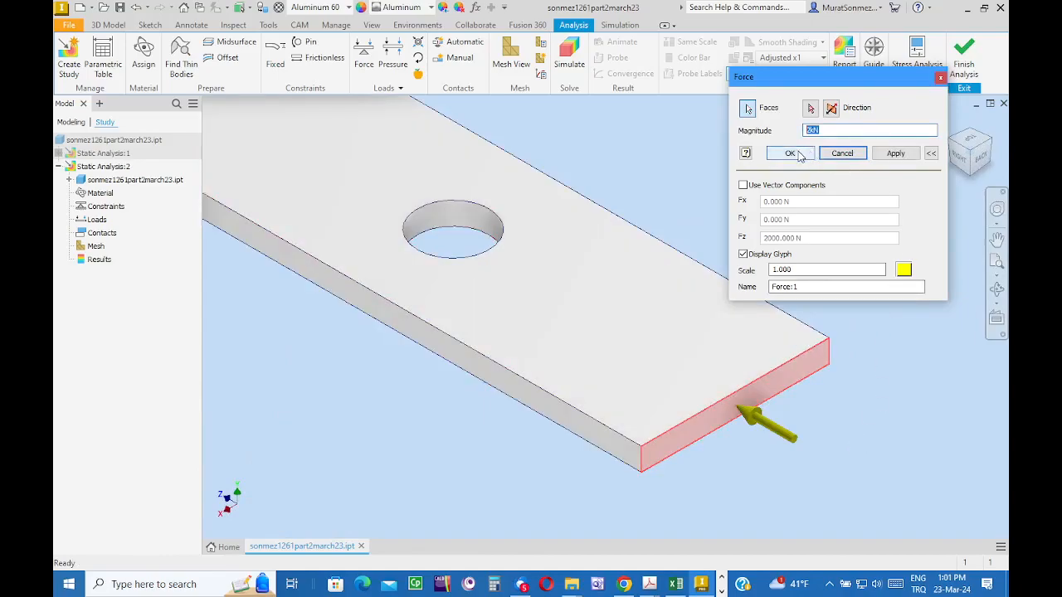
pyautogui.click(831, 107)
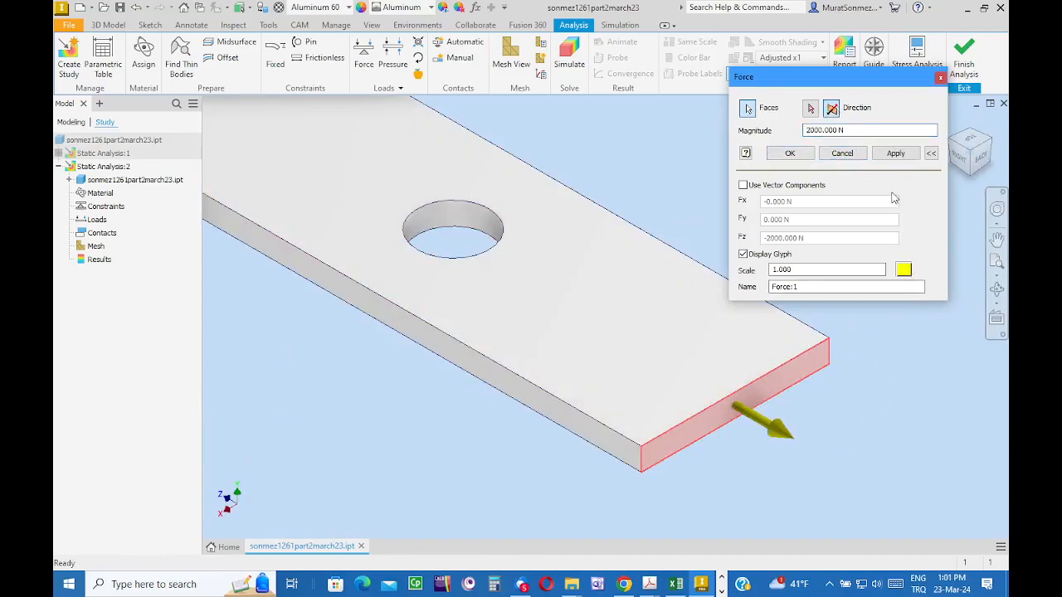
pyautogui.click(790, 152)
# Step: Add a fixed constraint to the plate's short end face opposite the force
pyautogui.scroll(-4, 873, 355)
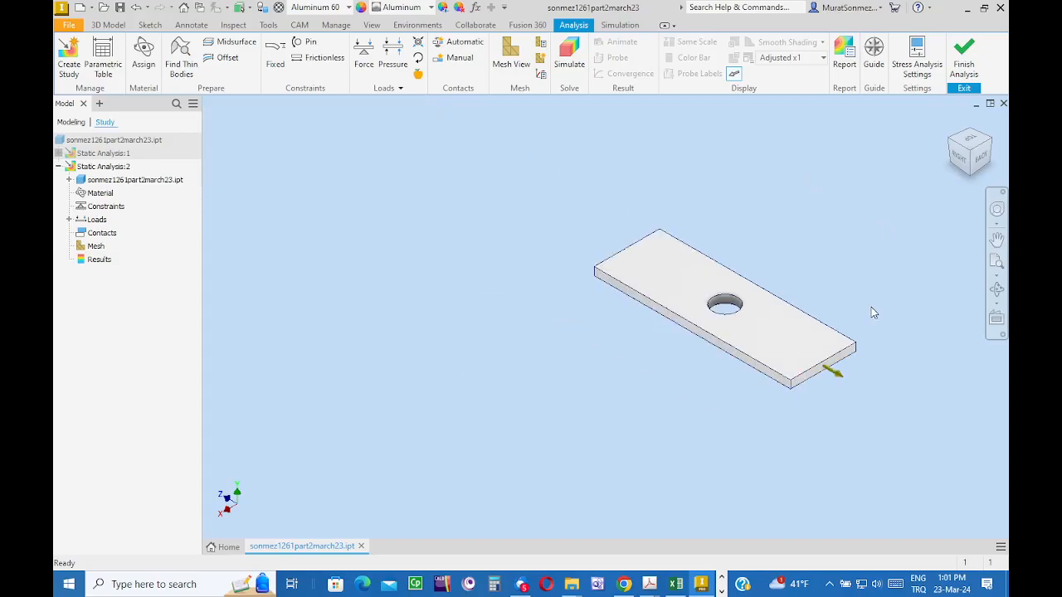
pyautogui.click(954, 144)
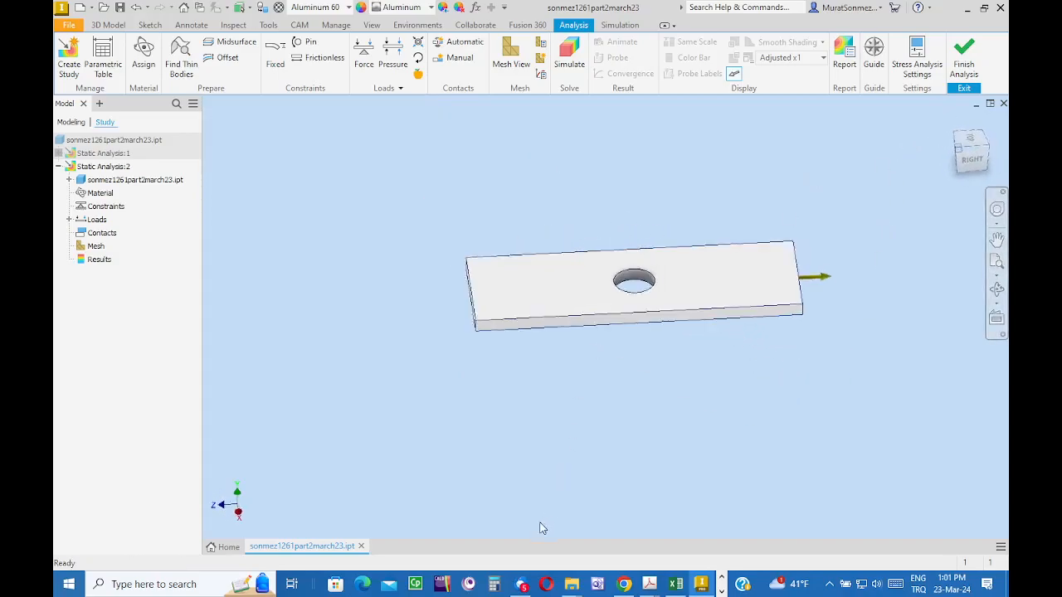
pyautogui.click(274, 55)
pyautogui.click(453, 406)
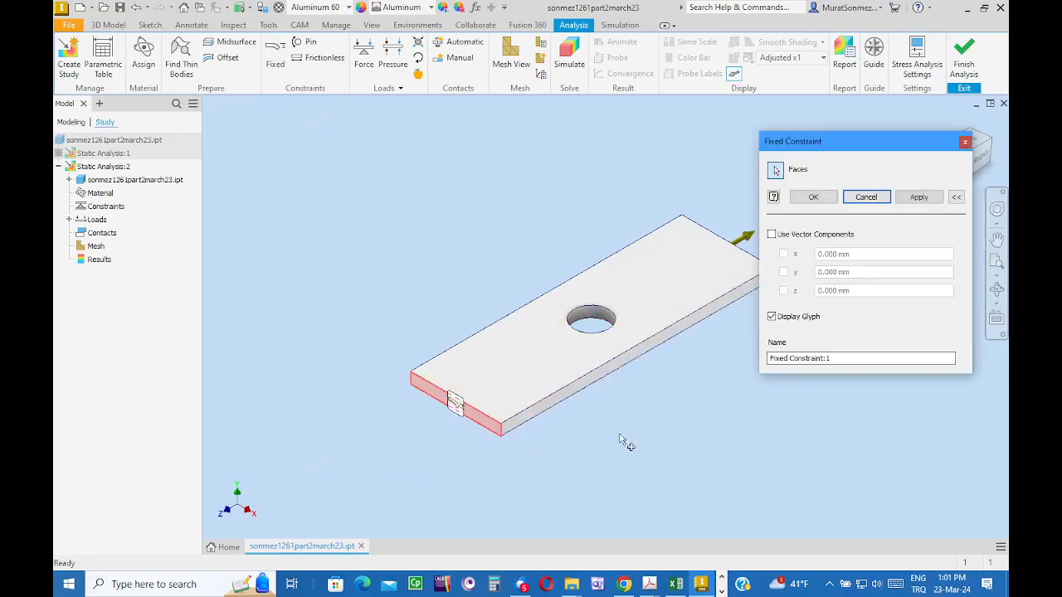
pyautogui.click(812, 196)
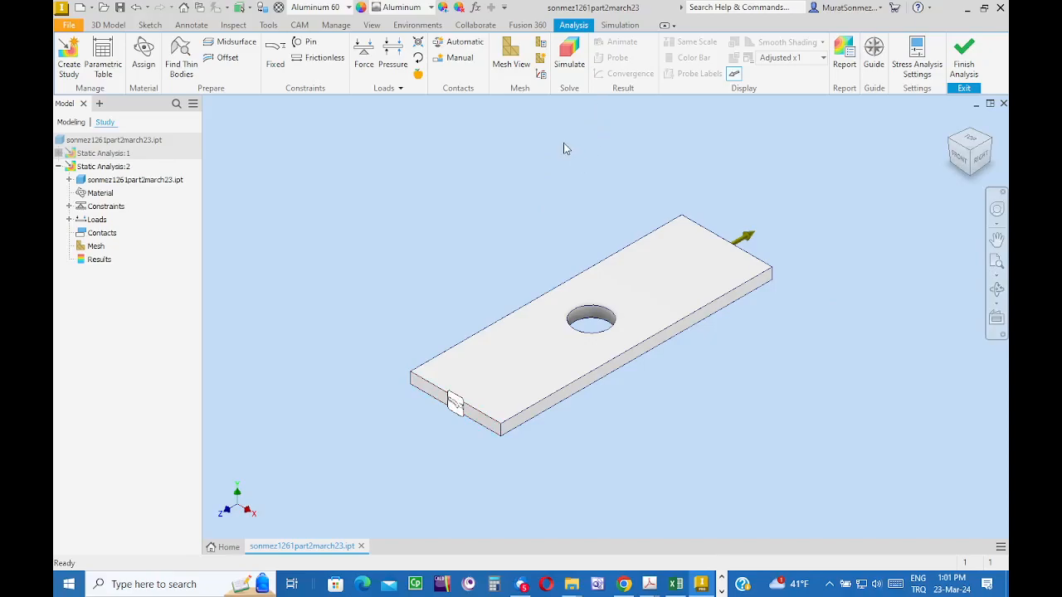
# Step: Generate the default mesh on the plate and display it around the hole
pyautogui.click(512, 51)
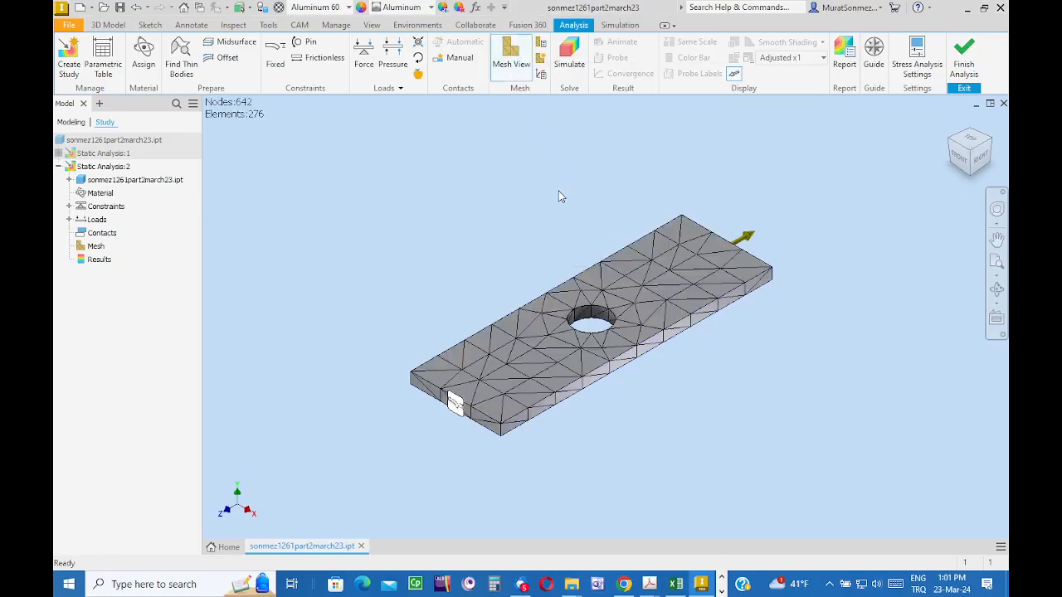
pyautogui.scroll(4, 746, 374)
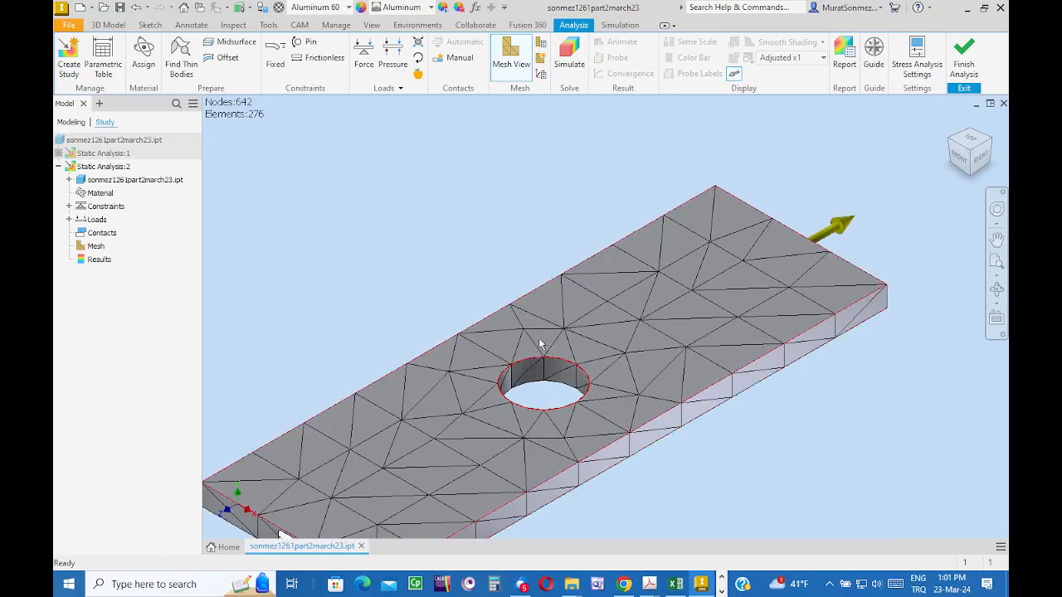
pyautogui.moveTo(561, 365)
pyautogui.moveTo(736, 313)
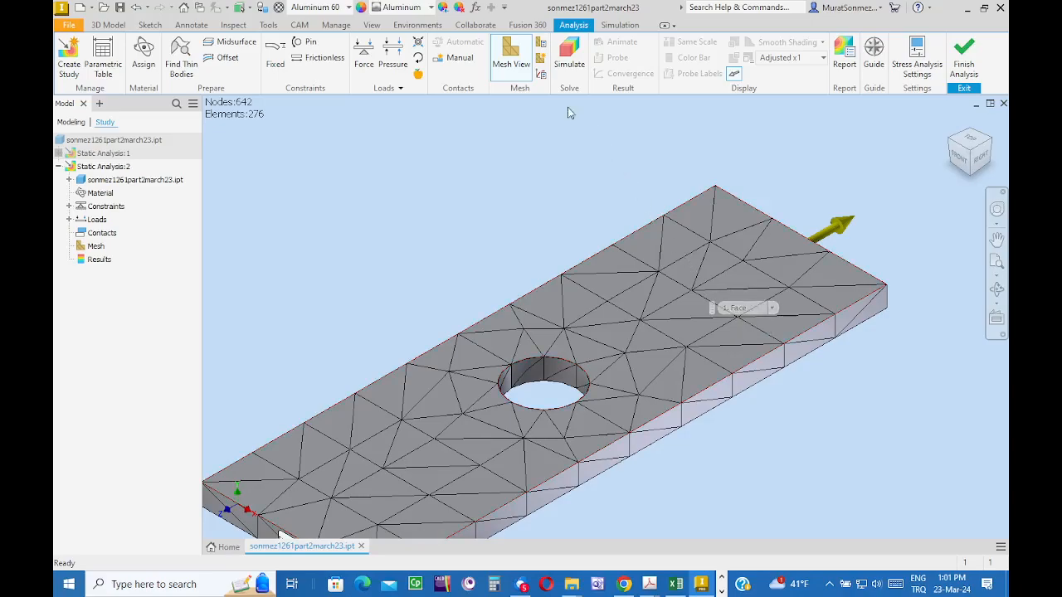
# Step: Add a local mesh control with a 1 mm element size to the hole's inner face and update the mesh
pyautogui.click(542, 63)
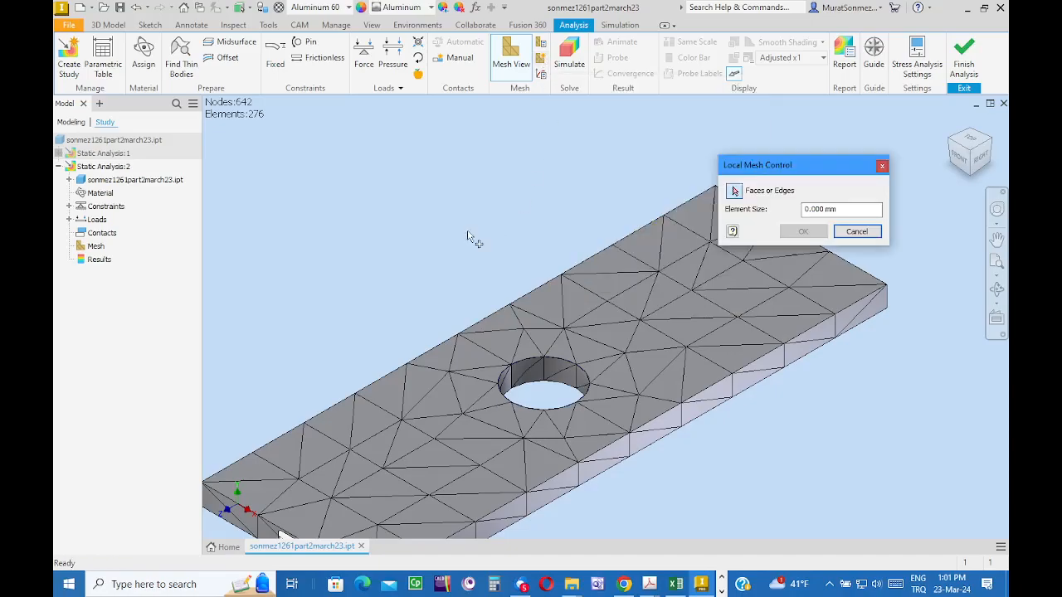
pyautogui.moveTo(833, 173); pyautogui.dragTo(419, 138)
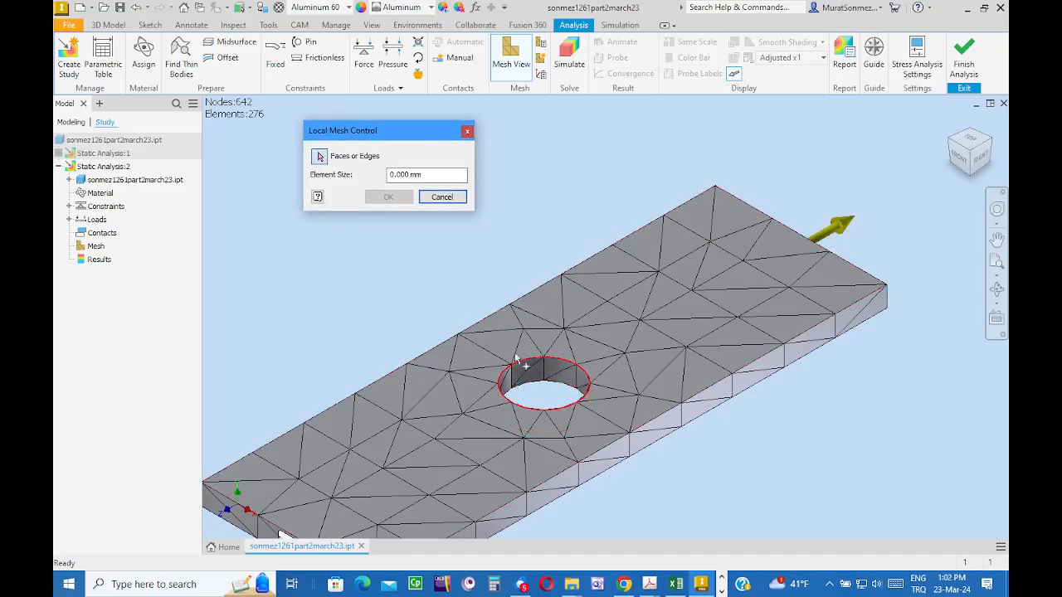
pyautogui.doubleClick(440, 173)
pyautogui.write('1')
pyautogui.click(540, 371)
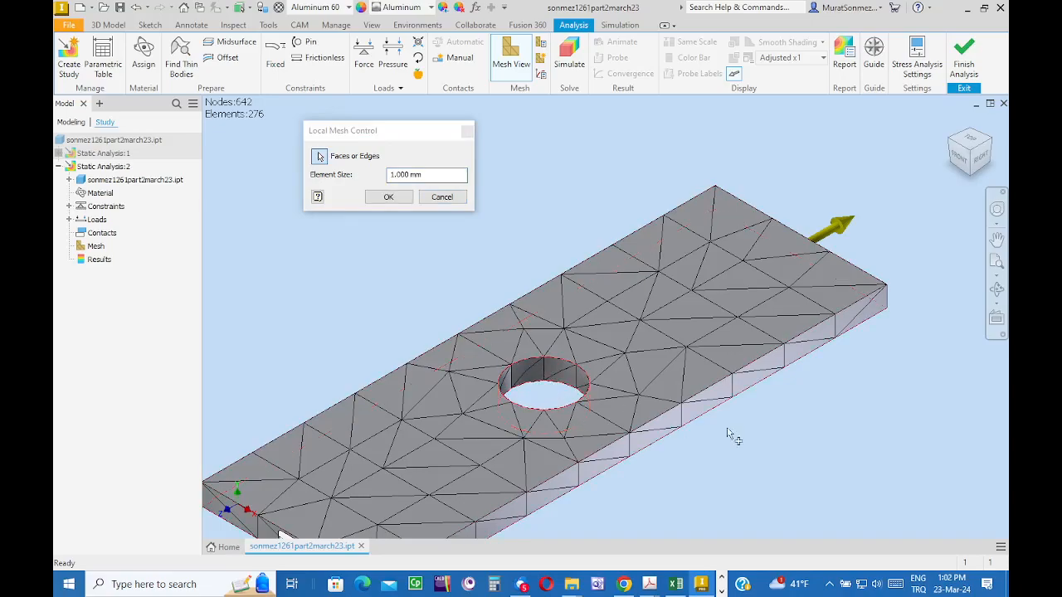
pyautogui.click(388, 197)
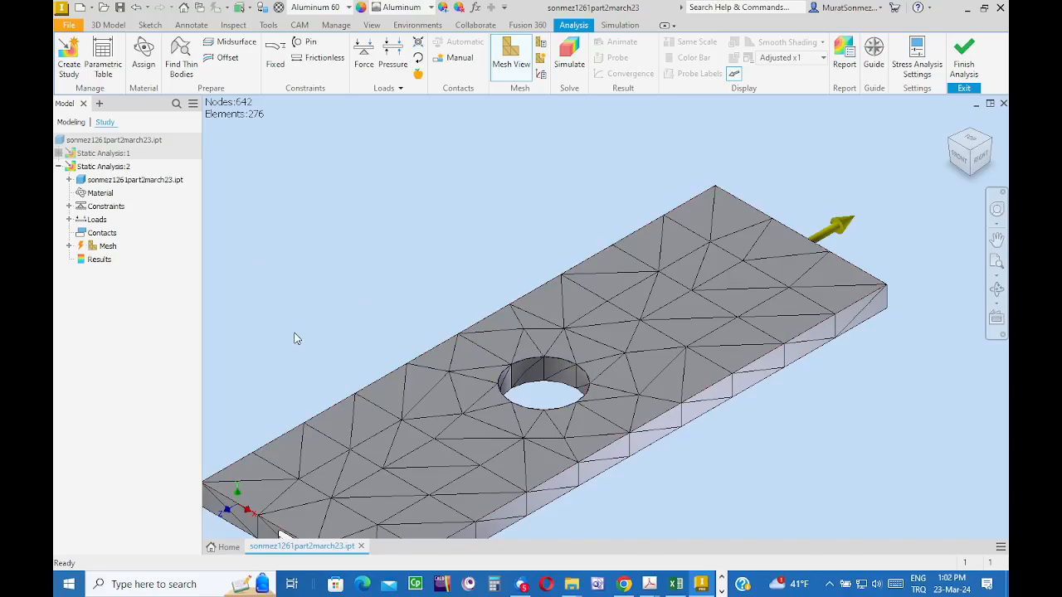
pyautogui.rightClick(106, 252)
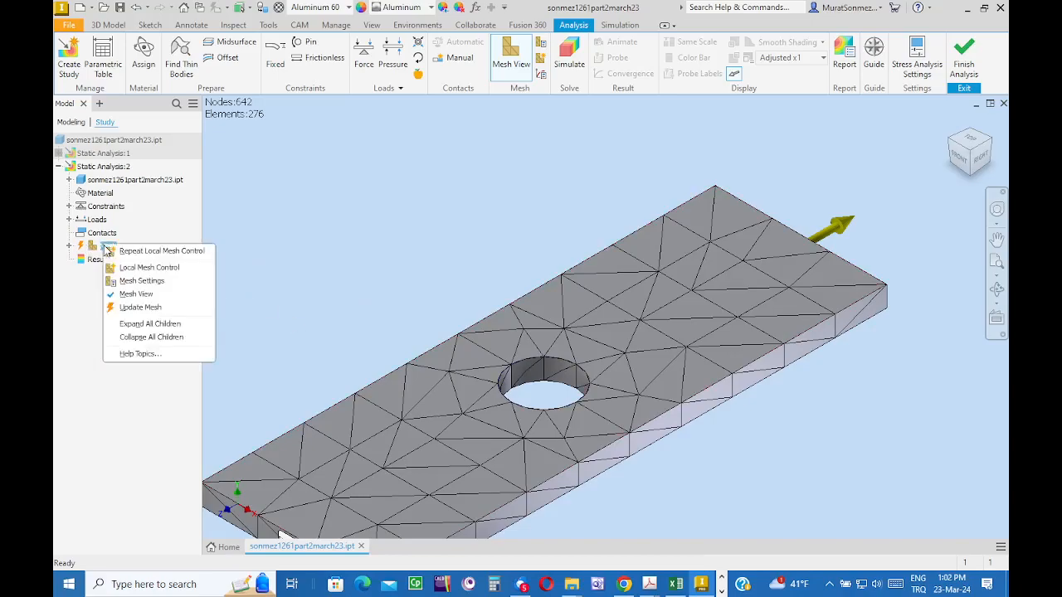
pyautogui.click(138, 309)
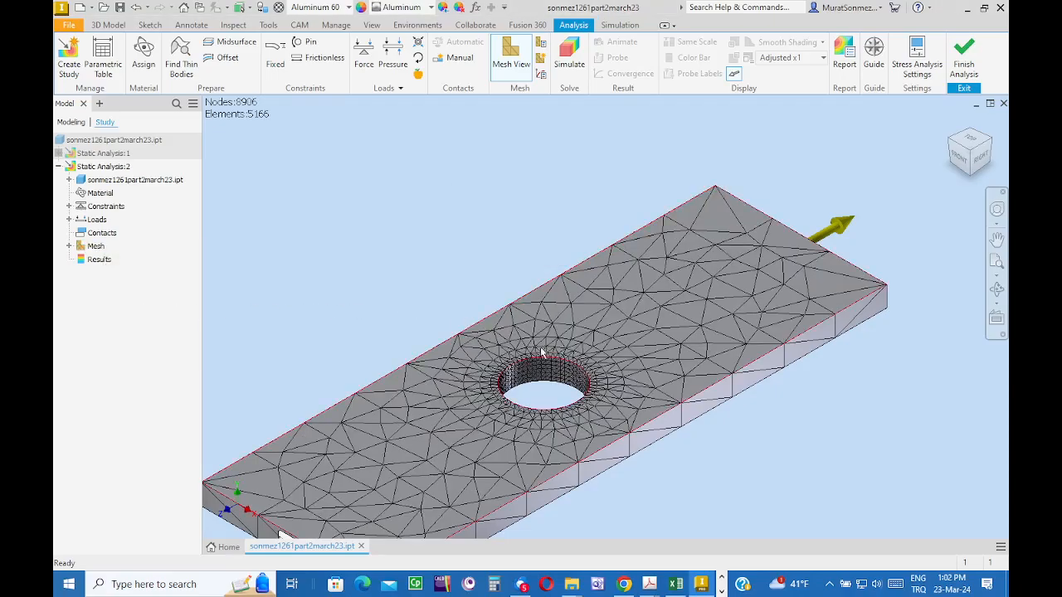
# Step: Examine the refined mesh around and inside the hole and along the plate's edges from several angles
pyautogui.scroll(-3, 572, 380)
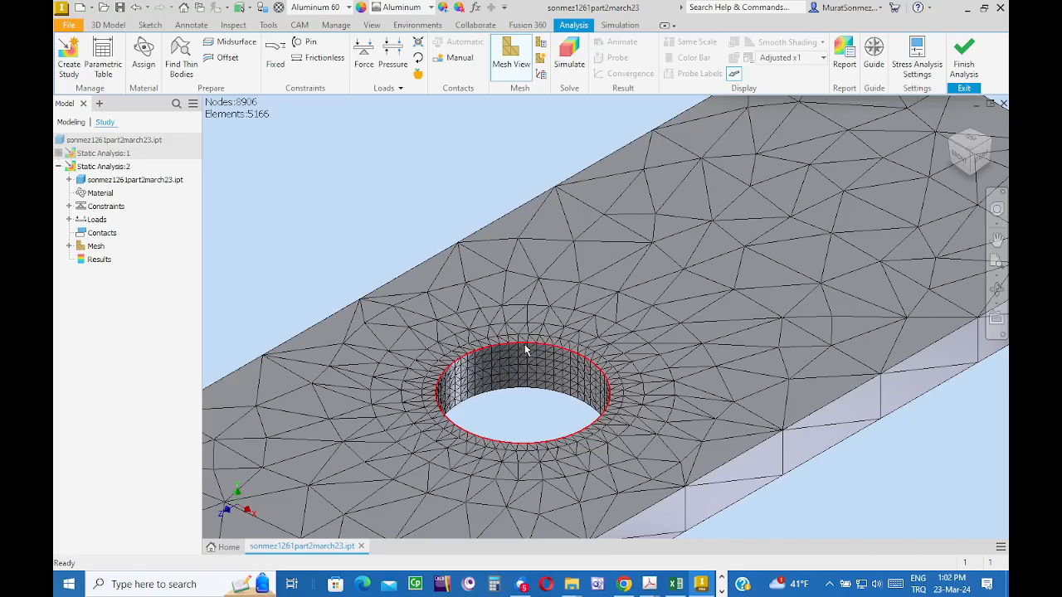
pyautogui.moveTo(546, 370)
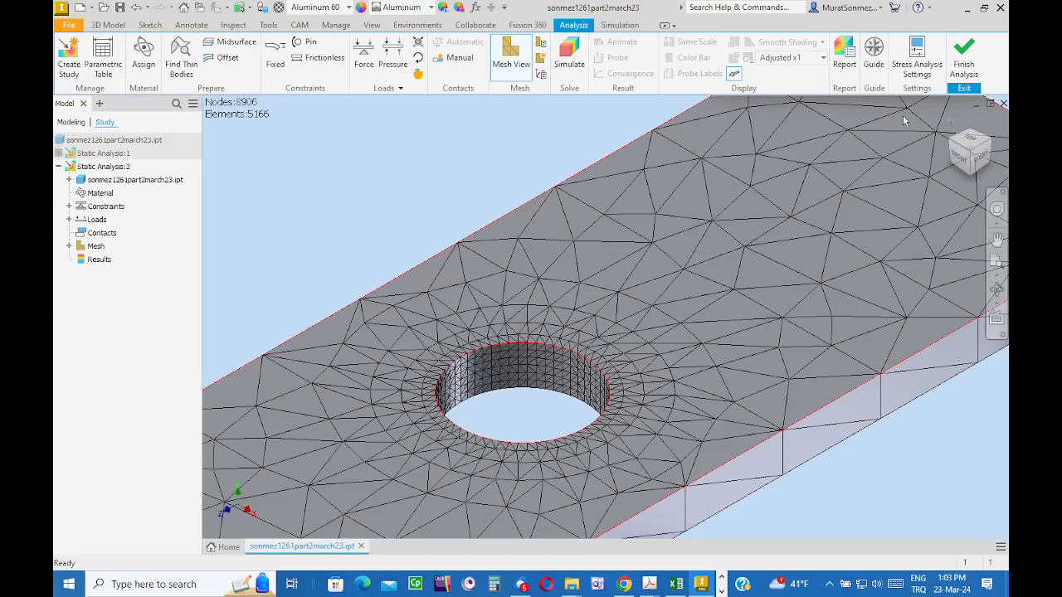
pyautogui.scroll(3, 898, 246)
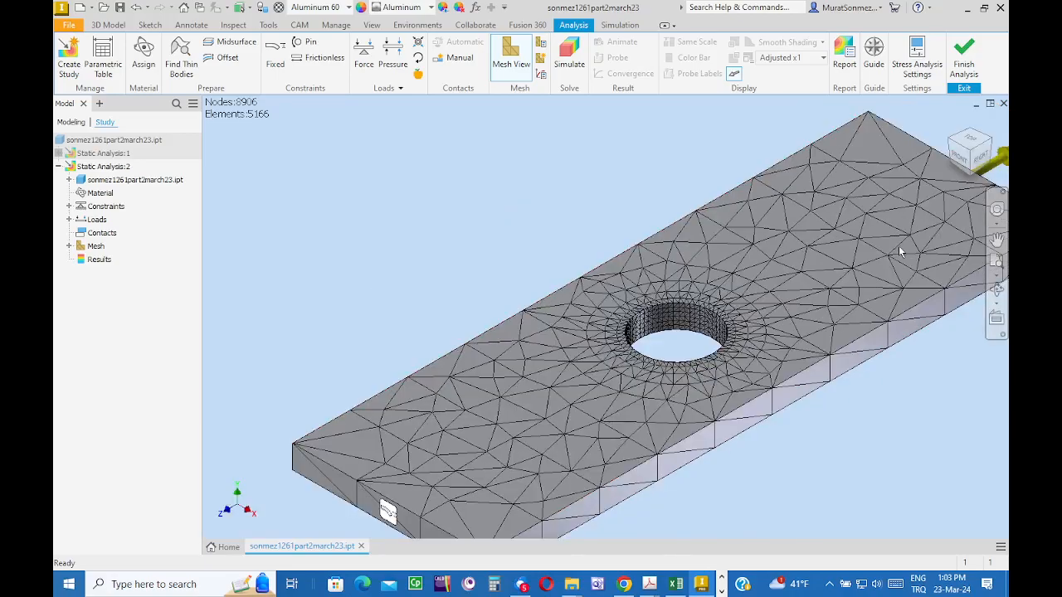
pyautogui.moveTo(883, 350); pyautogui.dragTo(702, 241, button='middle')
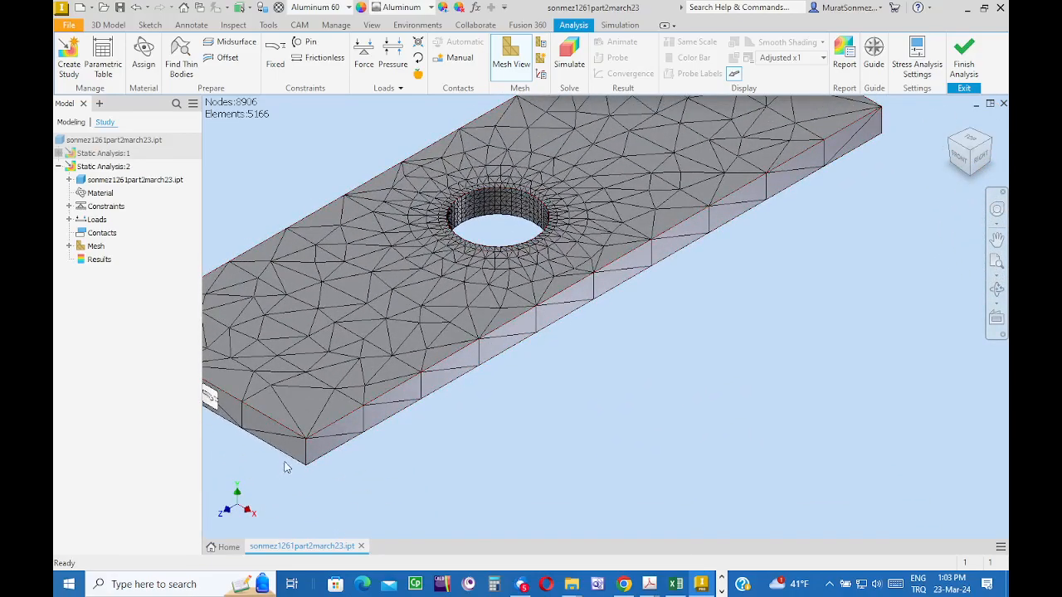
pyautogui.moveTo(399, 439); pyautogui.dragTo(713, 420, button='middle')
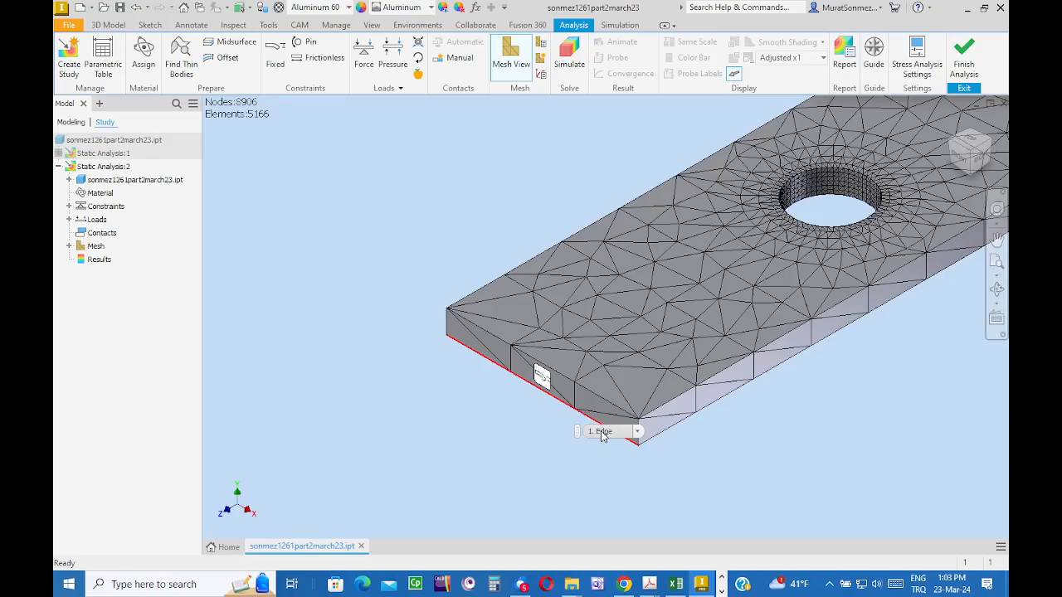
pyautogui.moveTo(768, 447); pyautogui.dragTo(478, 540, button='middle')
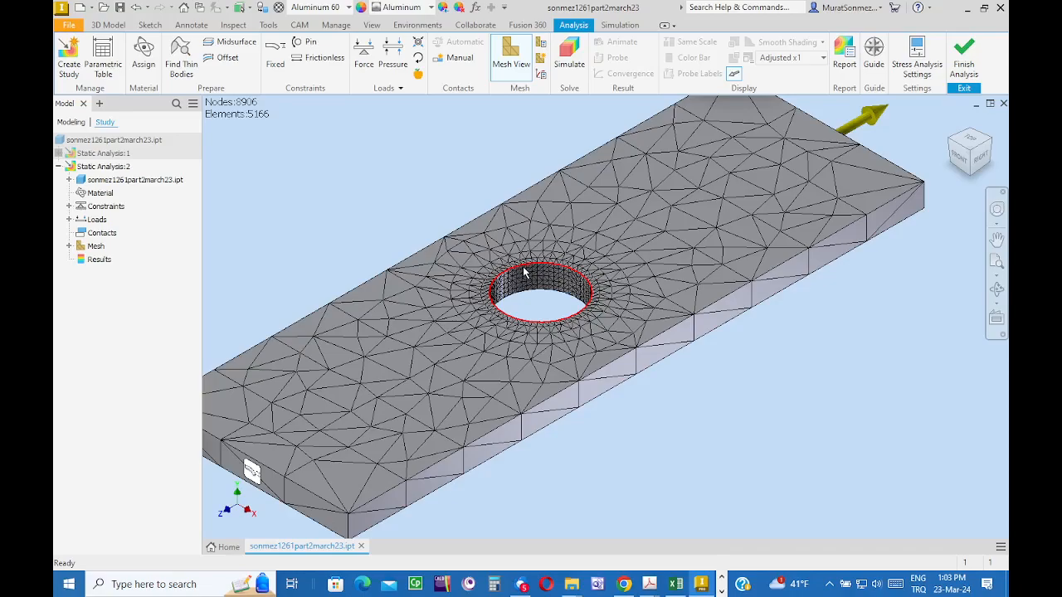
pyautogui.moveTo(524, 274)
pyautogui.moveTo(540, 297)
pyautogui.moveTo(620, 383)
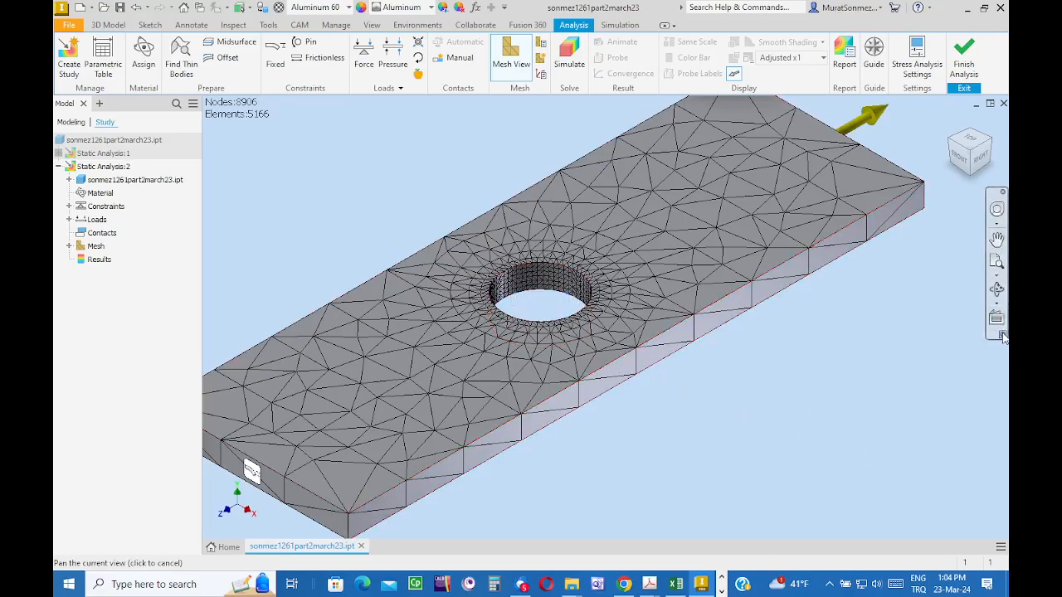
pyautogui.click(996, 289)
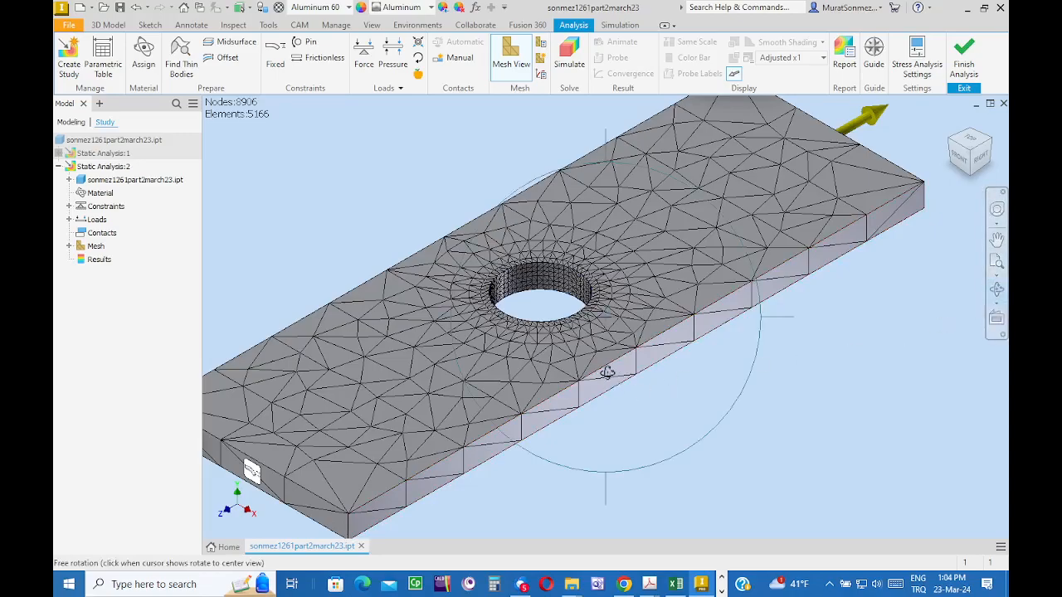
pyautogui.moveTo(608, 374); pyautogui.dragTo(697, 142)
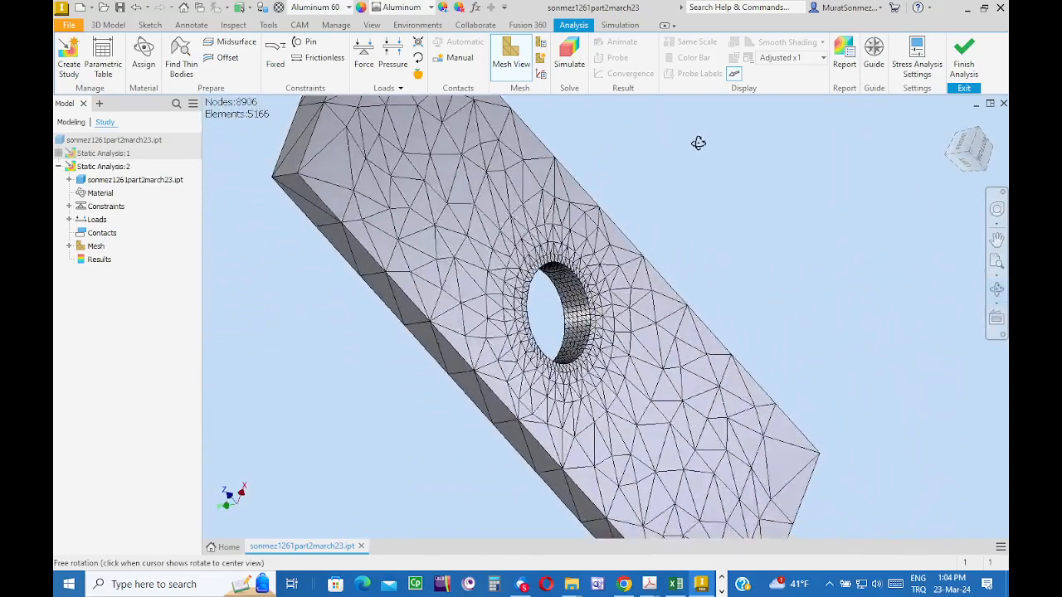
pyautogui.scroll(5, 576, 329)
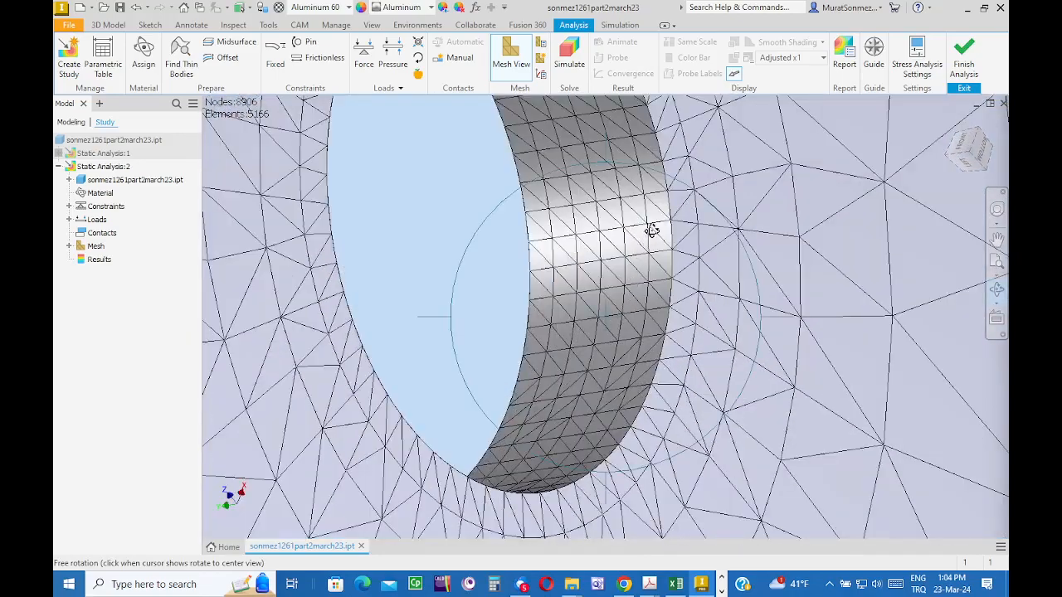
pyautogui.scroll(-5, 703, 390)
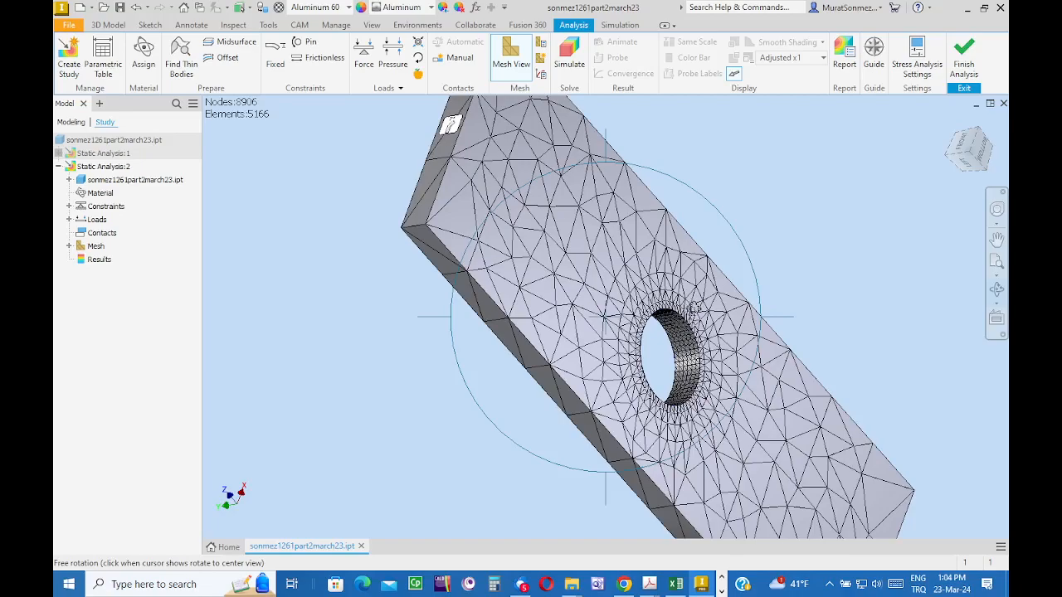
pyautogui.click(996, 238)
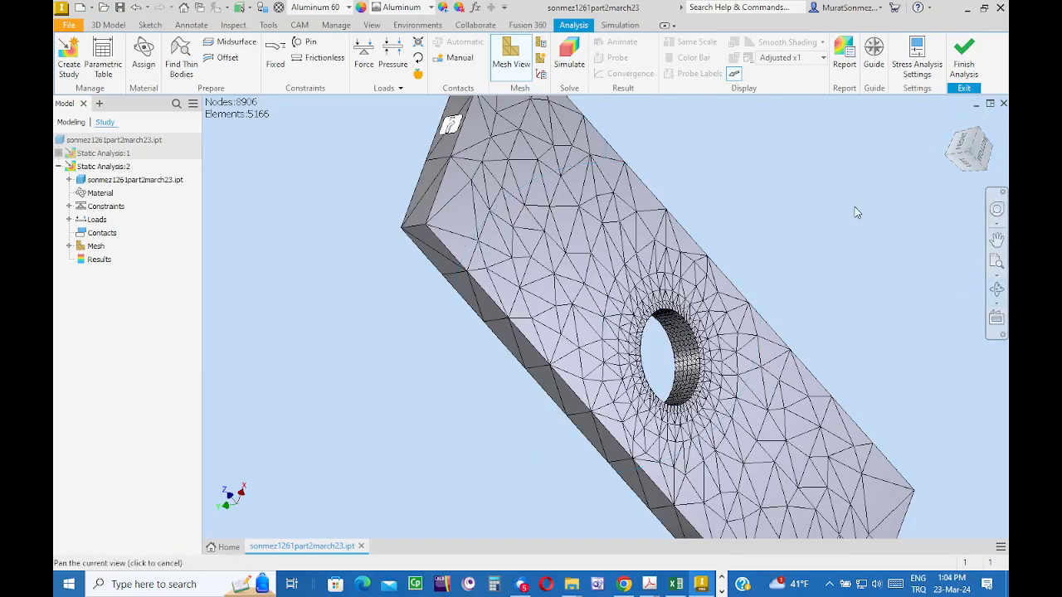
pyautogui.click(951, 122)
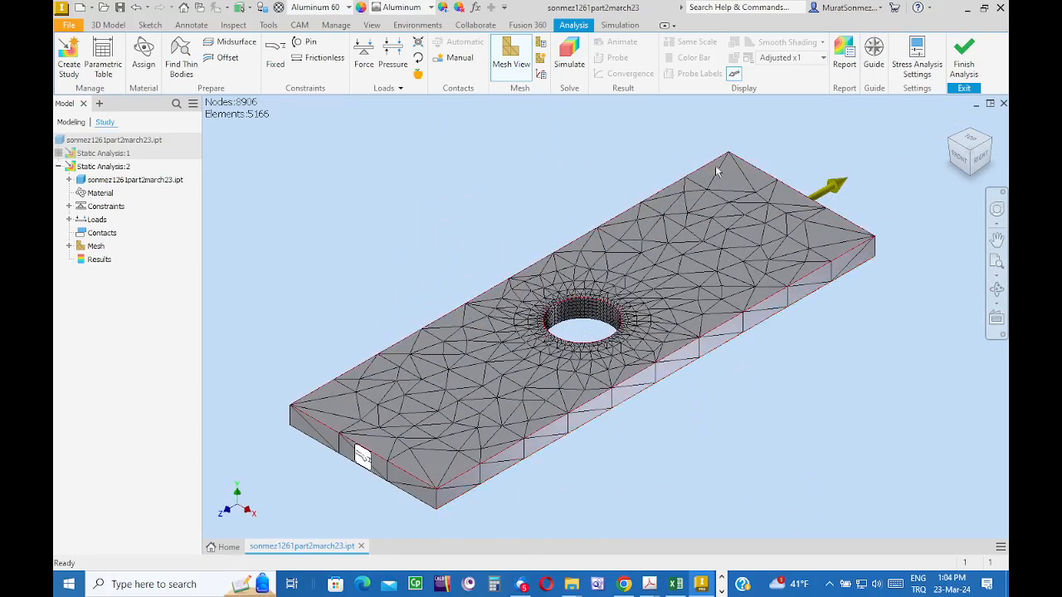
# Step: Simulate the second study to view the Von Mises stress around the hole, and finish the stress analysis
pyautogui.click(570, 49)
pyautogui.click(734, 241)
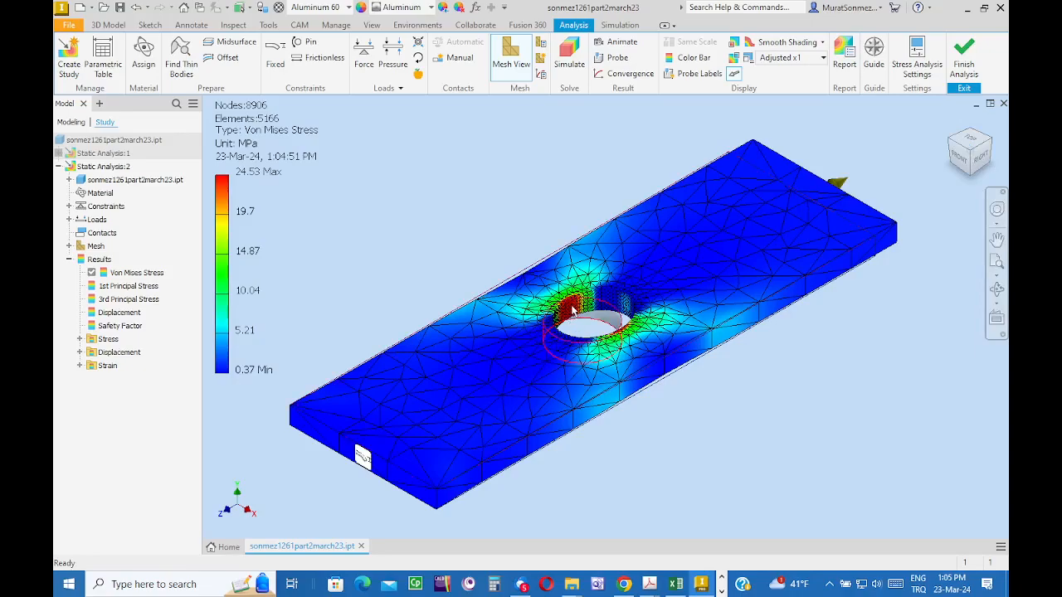
pyautogui.scroll(3, 572, 310)
pyautogui.scroll(-5, 576, 312)
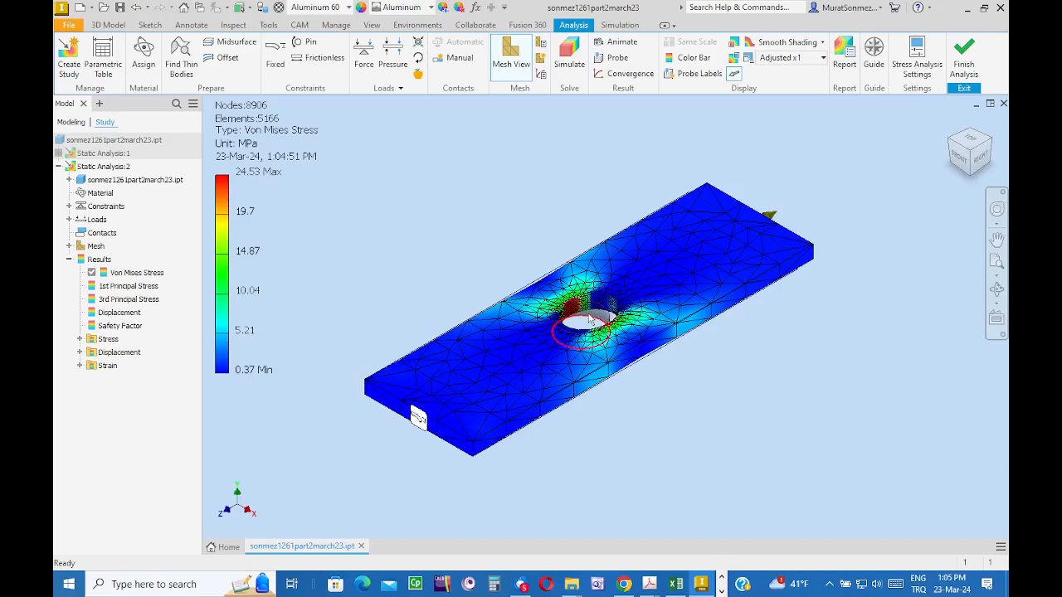
pyautogui.moveTo(611, 339)
pyautogui.click(964, 58)
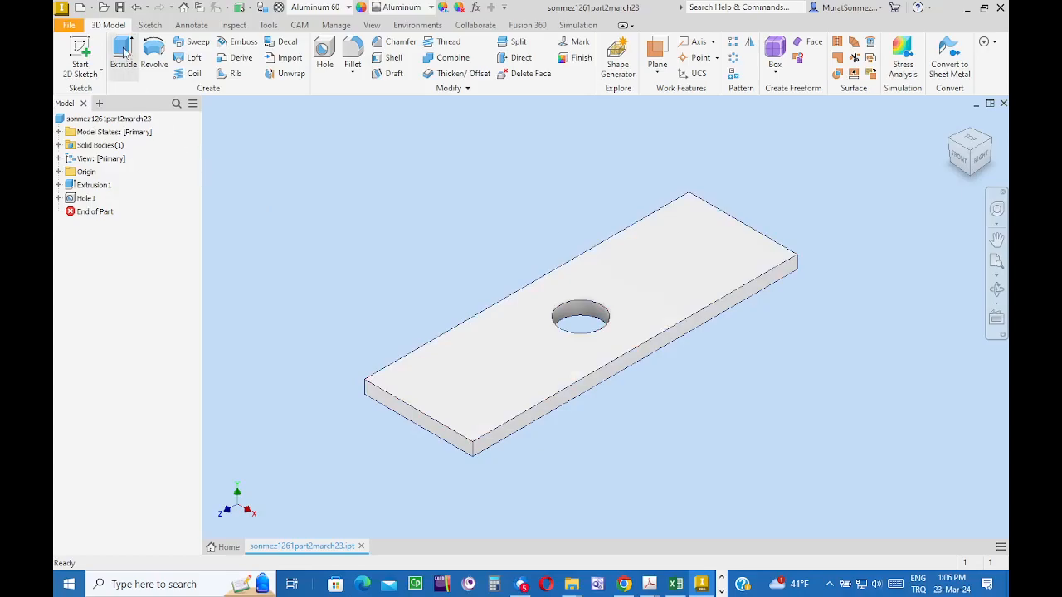
# Step: Save the plate part with the hole and close Inventor
pyautogui.click(119, 8)
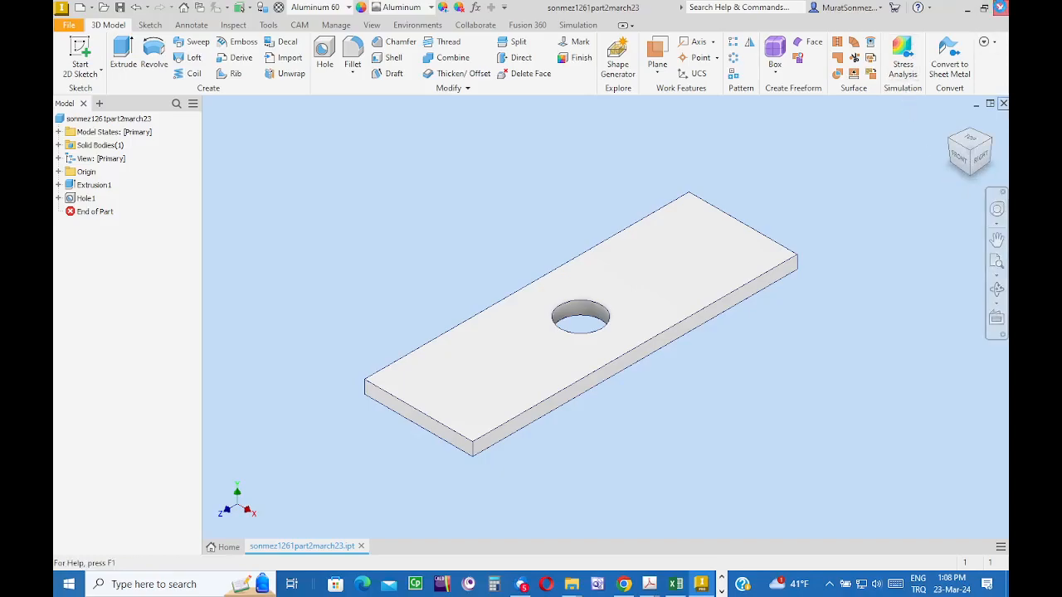
pyautogui.click(1000, 7)
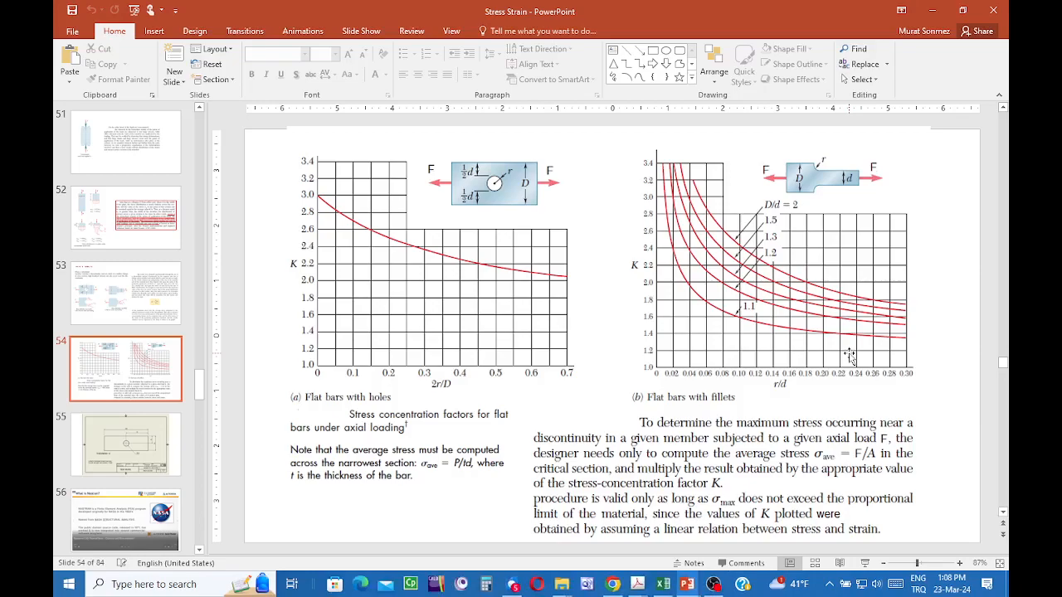
# Step: Minimize both open PowerPoint presentations and switch to Autodesk Fusion
pyautogui.click(932, 13)
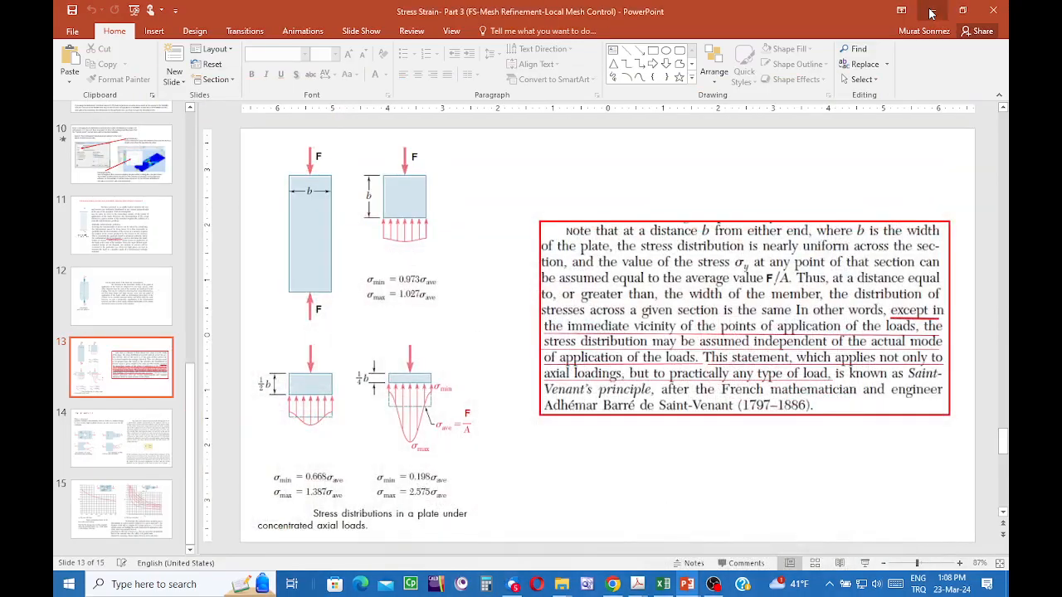
pyautogui.click(930, 12)
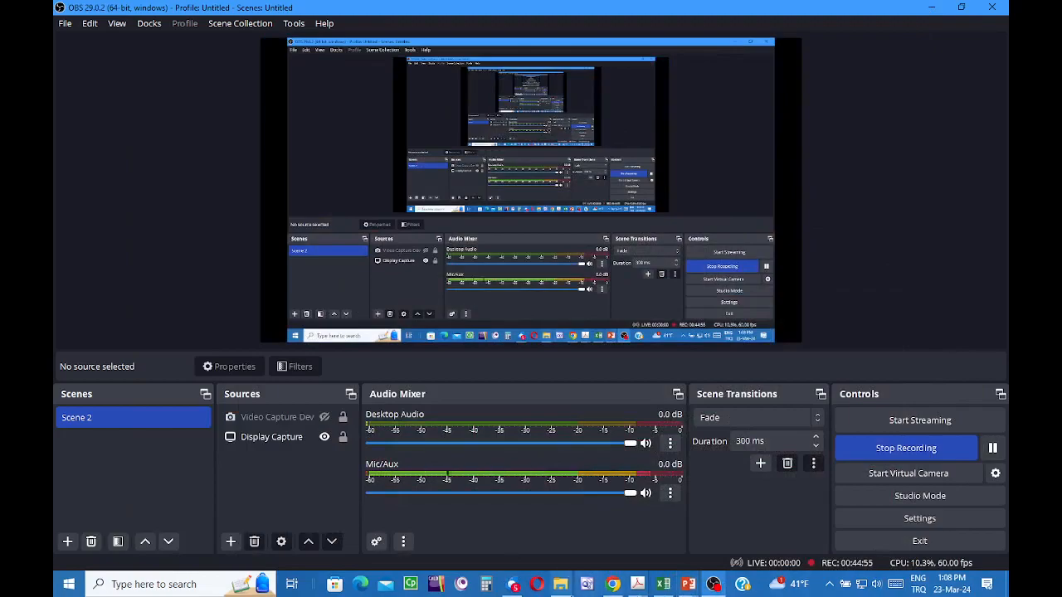
pyautogui.click(119, 586)
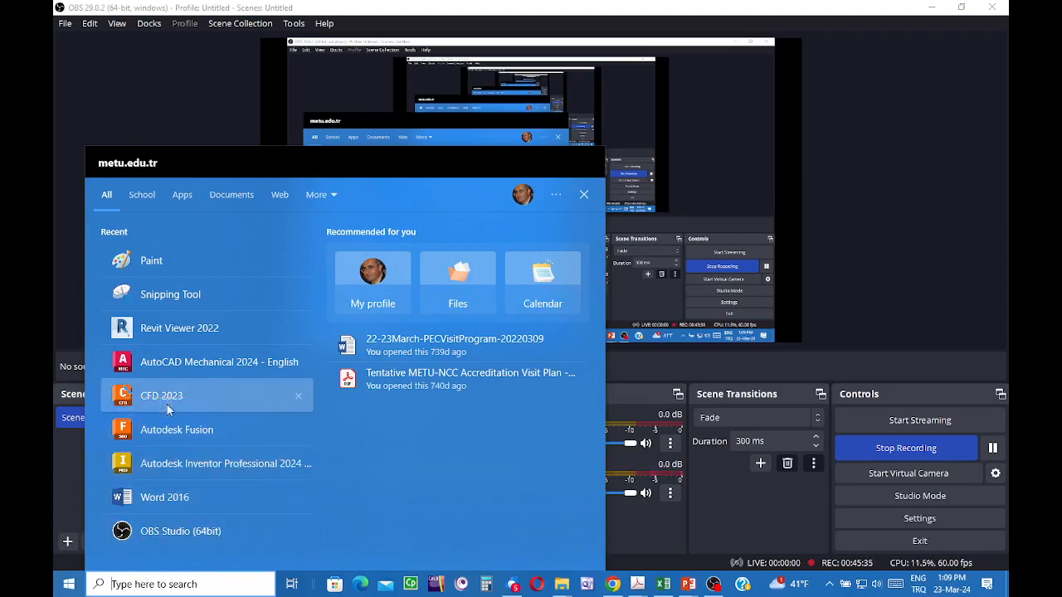
pyautogui.click(189, 432)
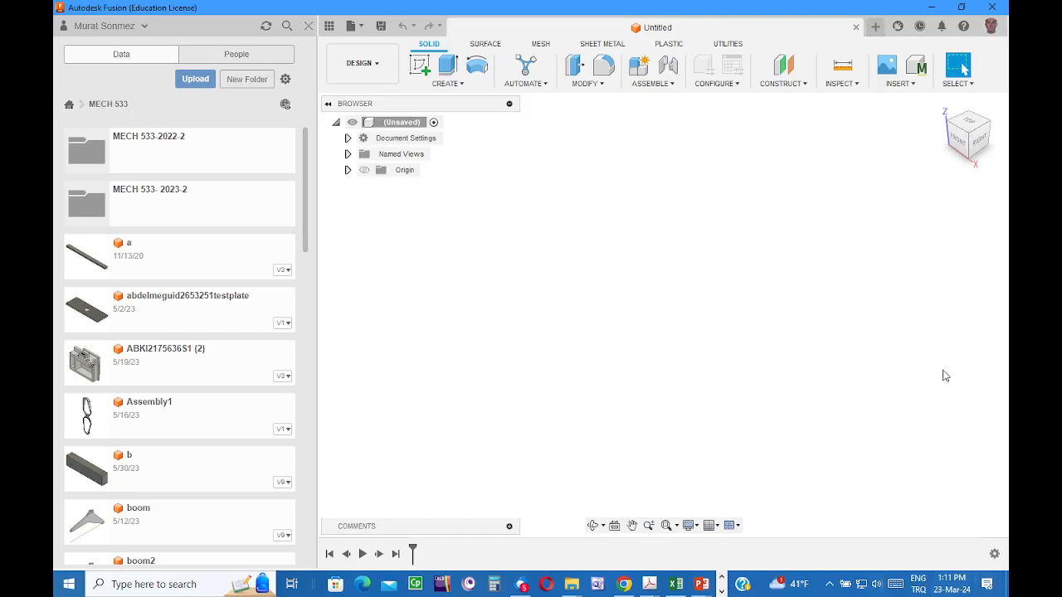
pyautogui.click(991, 27)
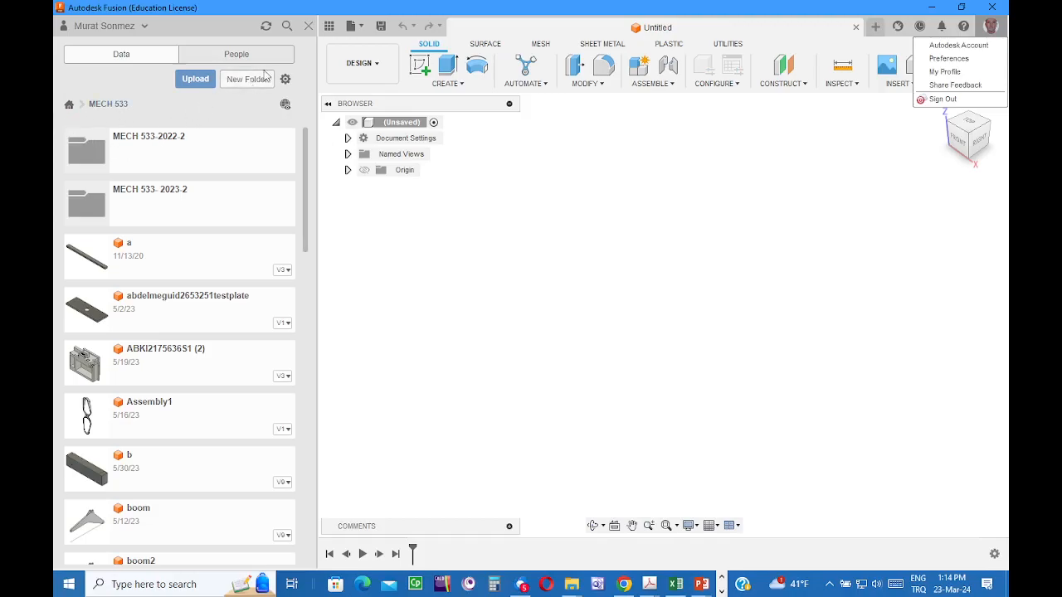
pyautogui.click(329, 26)
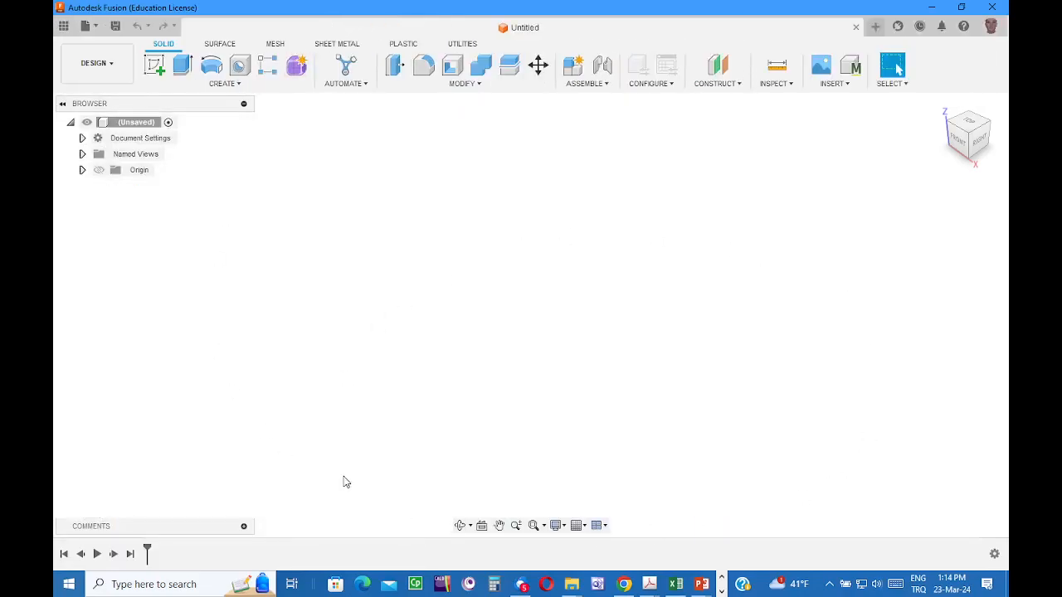
pyautogui.click(63, 25)
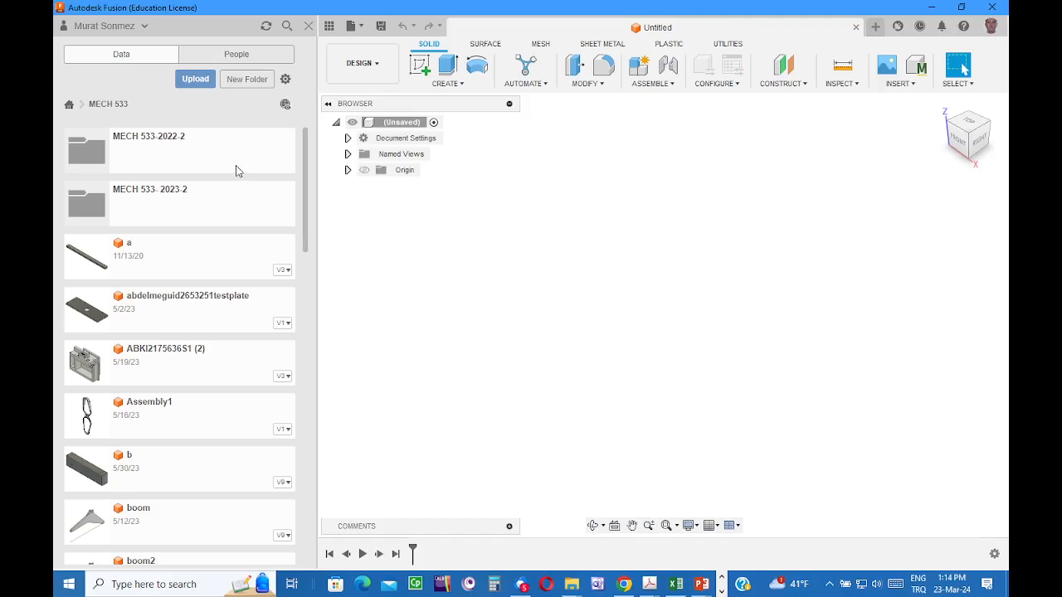
# Step: Create a folder in the MECH 533 project, named with the surname, personal number and "SAVTEK course-March23-2024", and open it
pyautogui.click(241, 83)
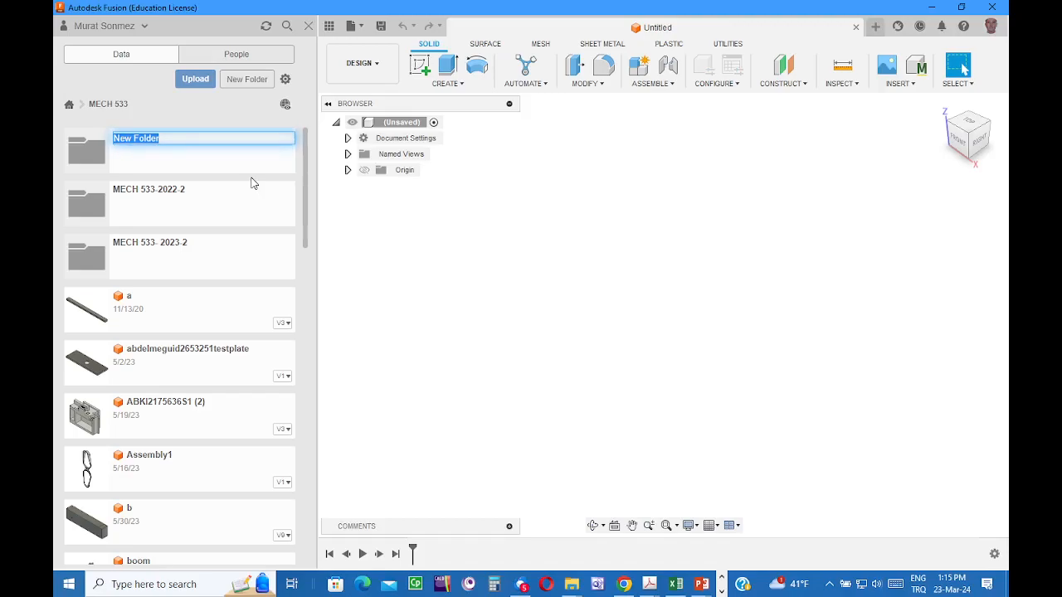
pyautogui.write('sonmez')
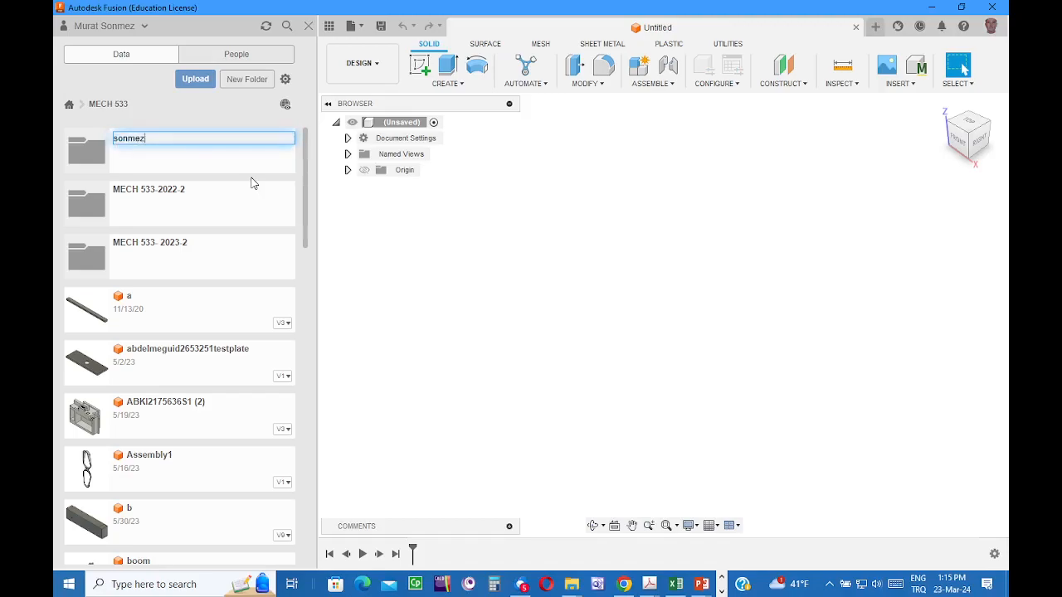
pyautogui.write('1261SAVTEK course')
pyautogui.write('-March')
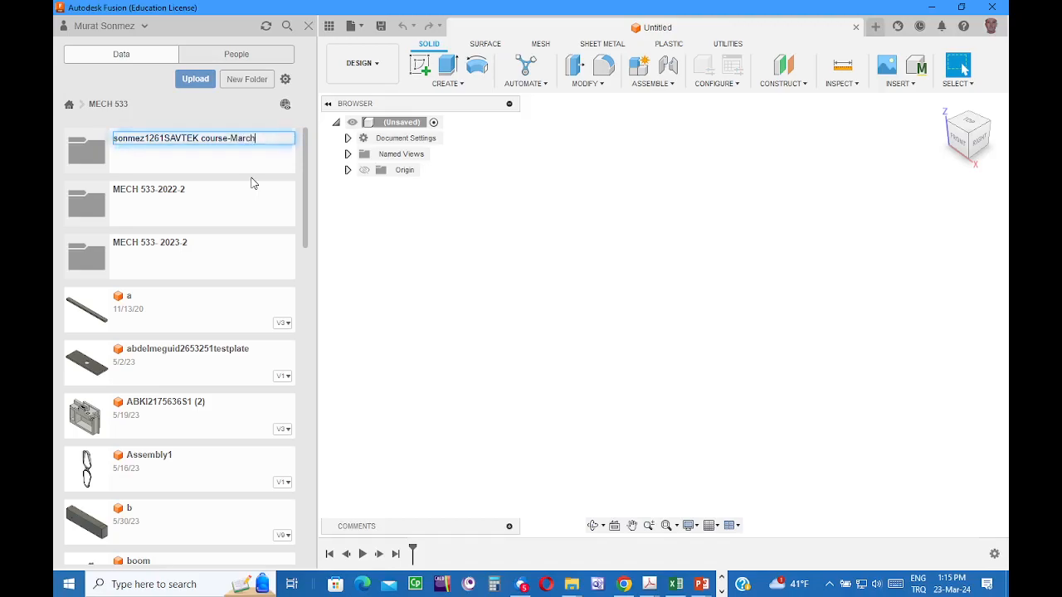
pyautogui.write('23-2024')
pyautogui.press('Return')
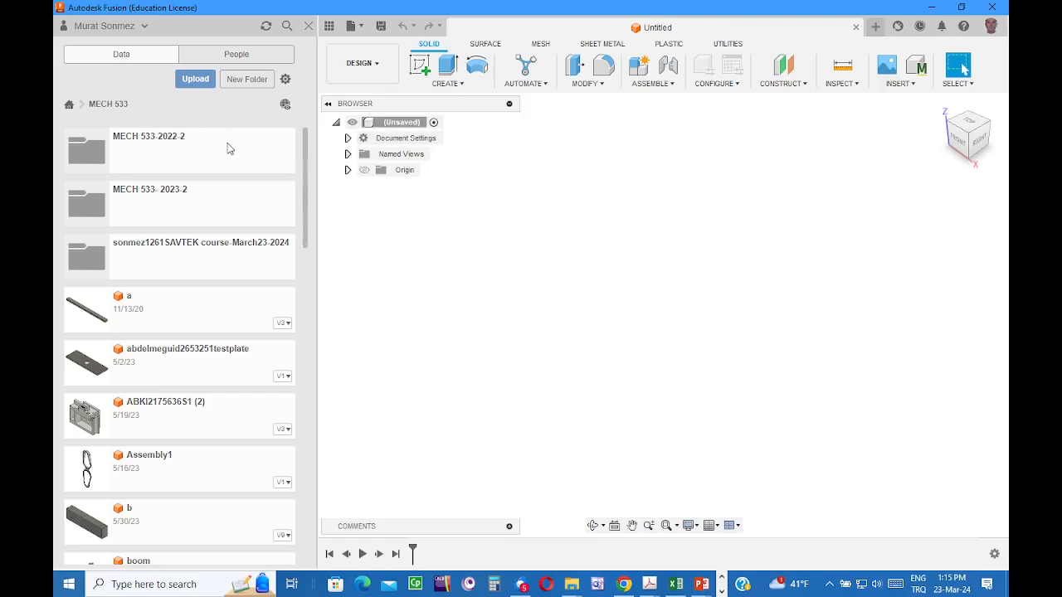
pyautogui.click(210, 251)
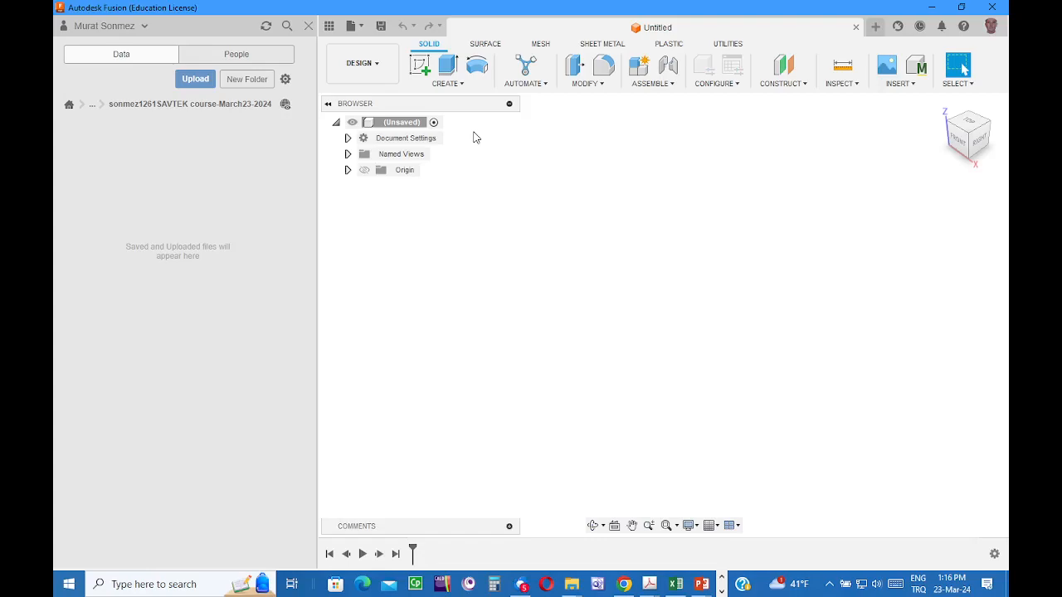
# Step: Start a new sketch on the vertical YZ plane
pyautogui.click(421, 68)
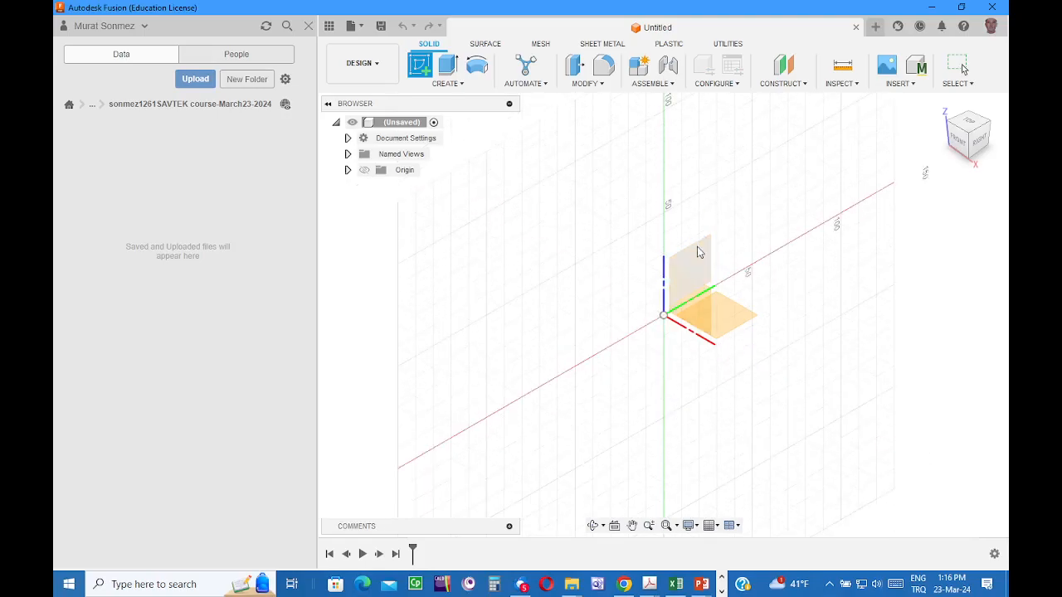
pyautogui.click(714, 261)
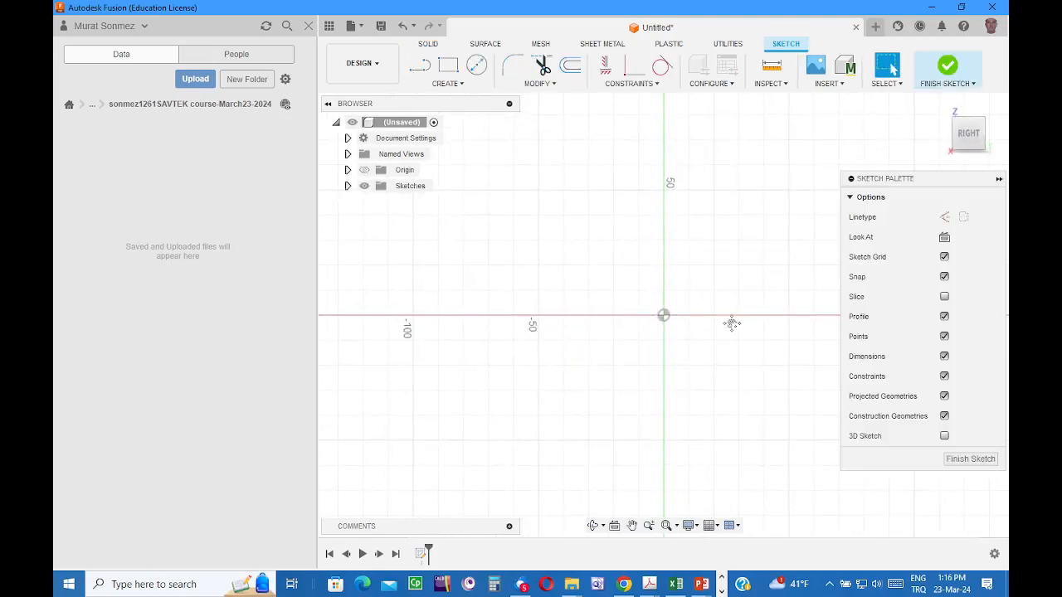
pyautogui.moveTo(733, 325); pyautogui.dragTo(671, 318, button='middle')
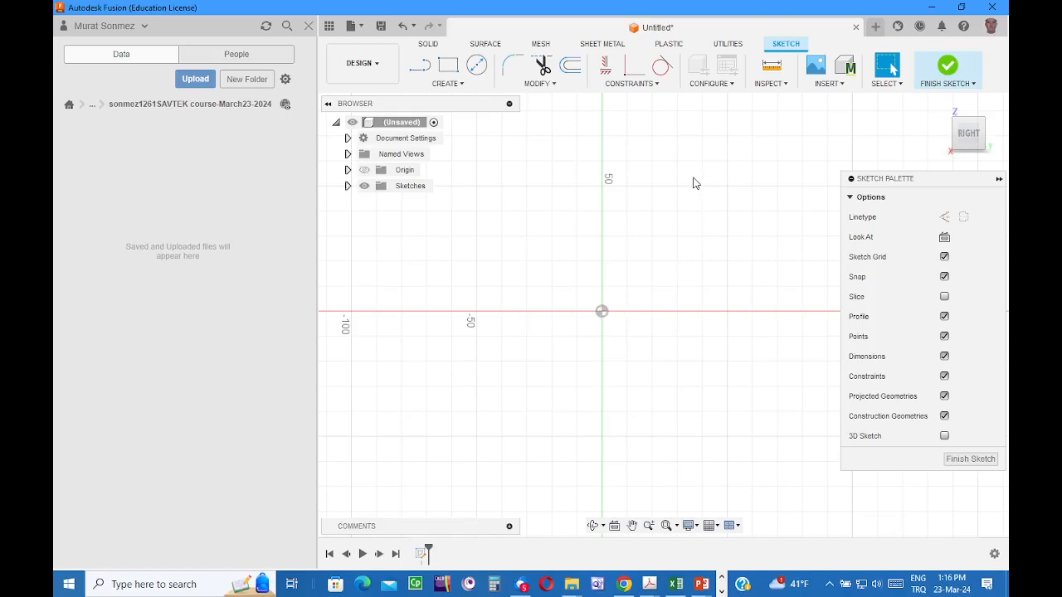
pyautogui.click(452, 69)
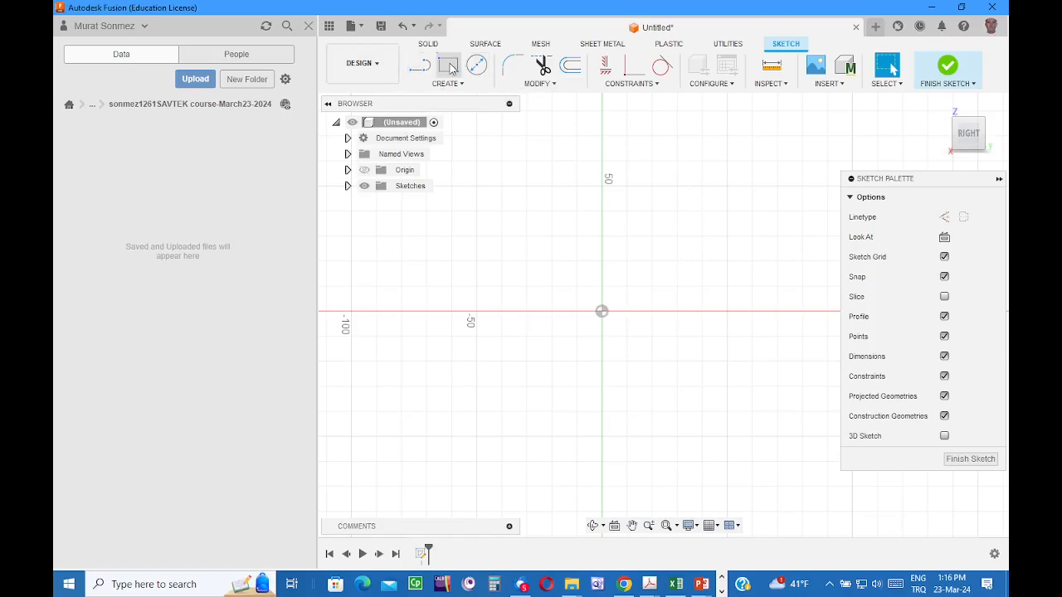
pyautogui.click(501, 238)
pyautogui.click(739, 374)
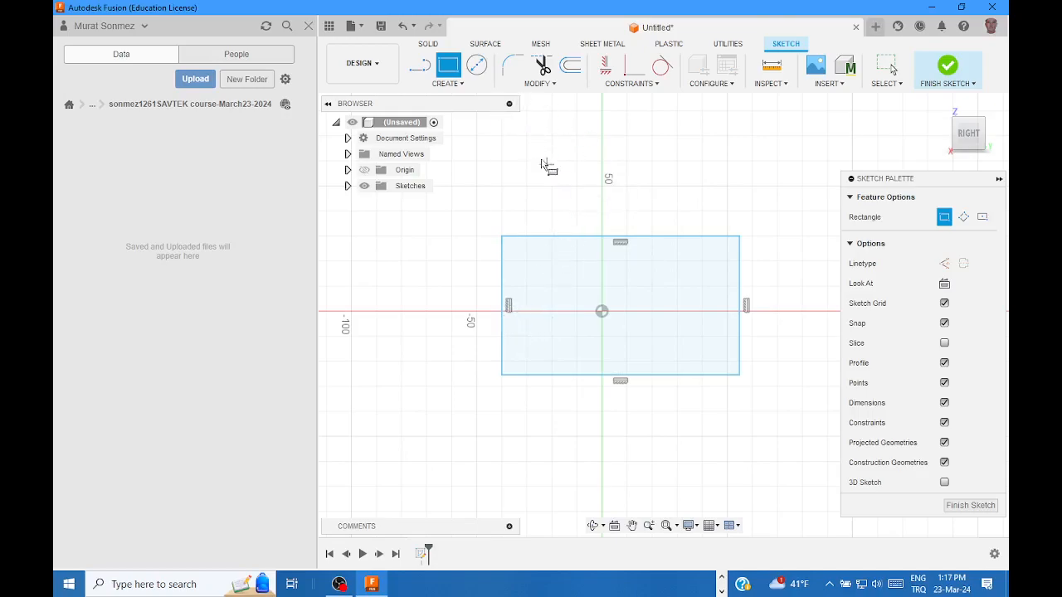
pyautogui.press('Escape')
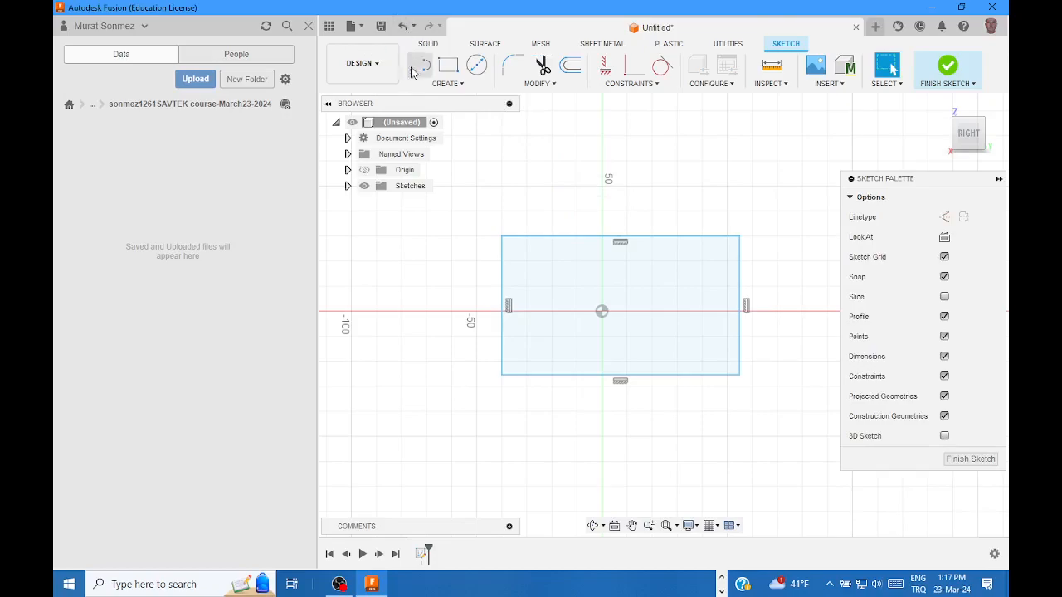
pyautogui.click(401, 26)
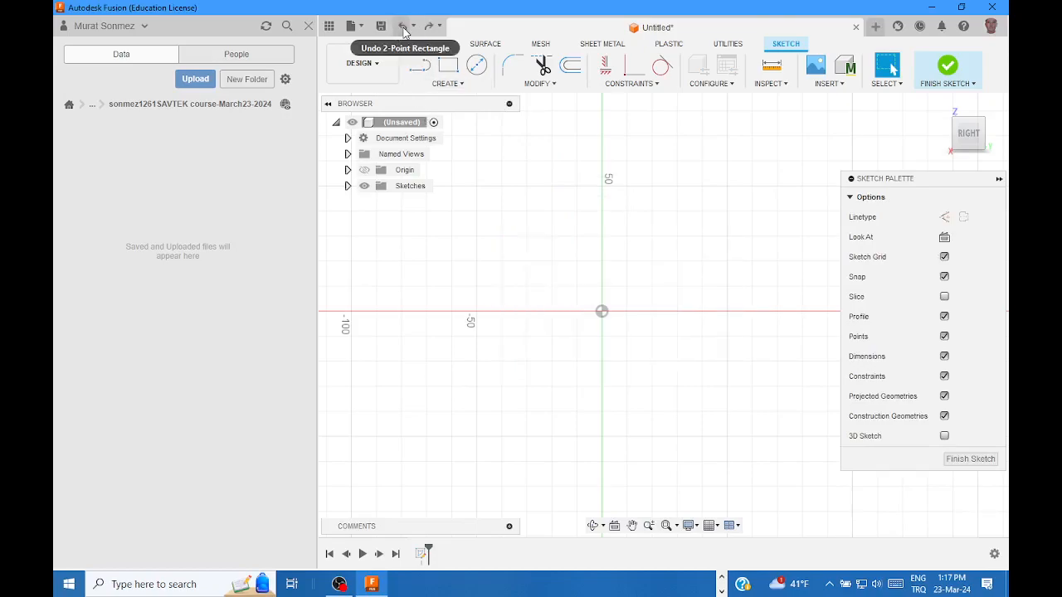
# Step: Sketch a two-point rectangle 100 mm wide and 50 mm high enclosing the origin, and finish the sketch
pyautogui.click(446, 67)
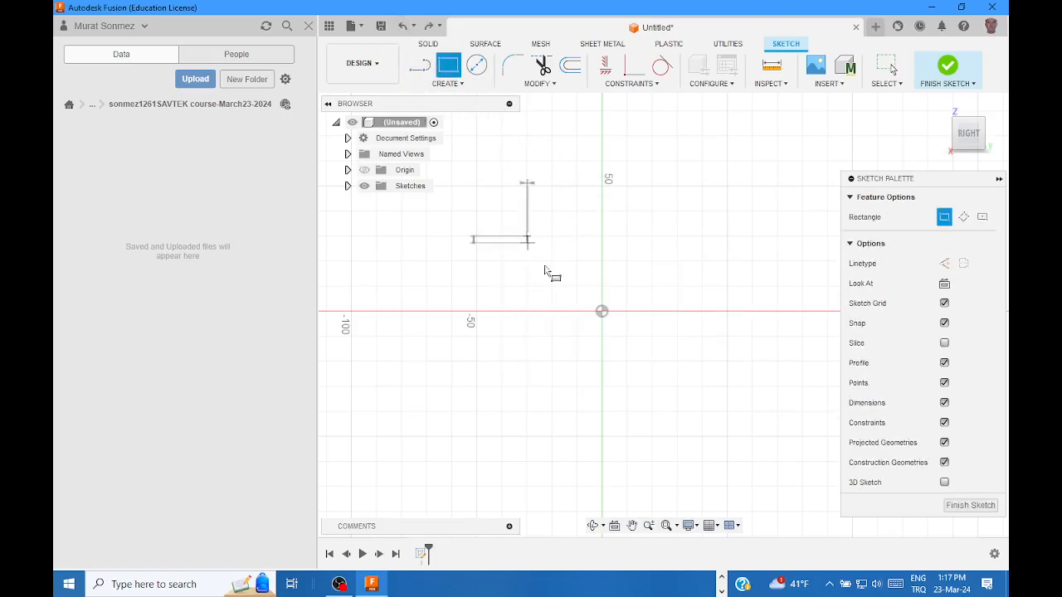
pyautogui.click(526, 237)
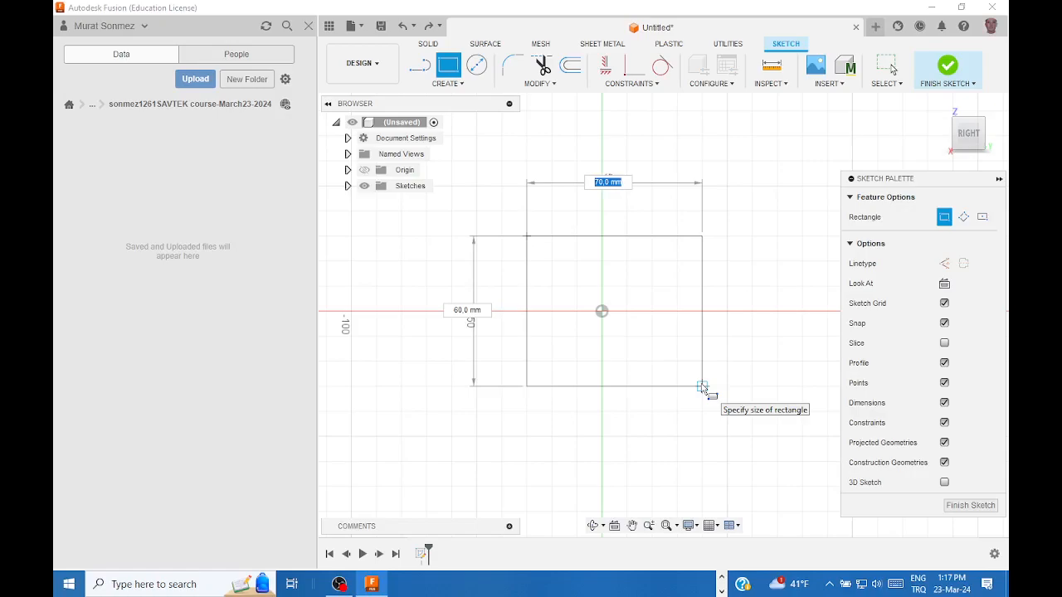
pyautogui.write('100')
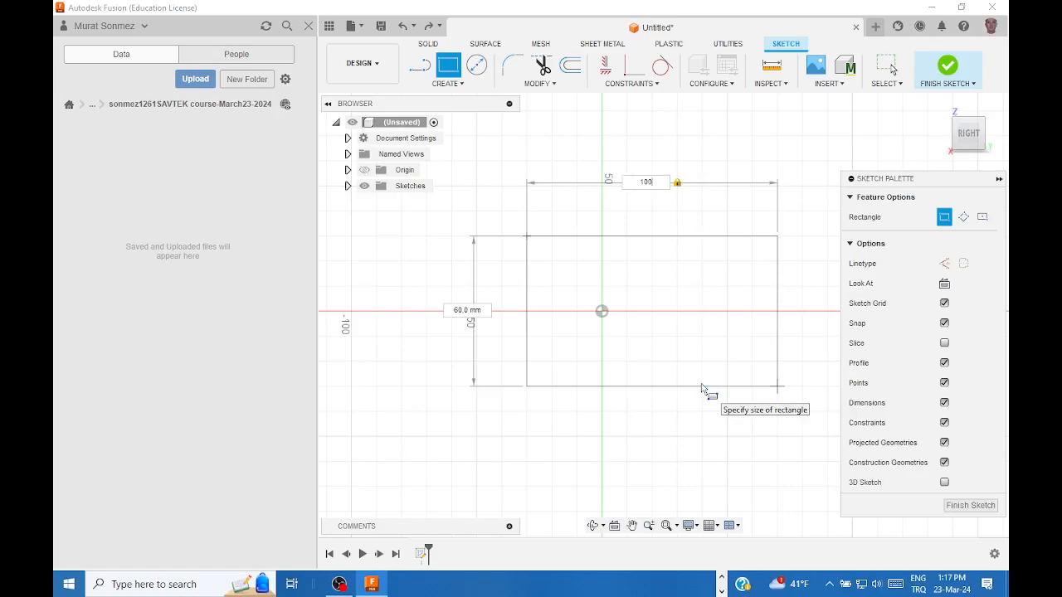
pyautogui.press('Tab')
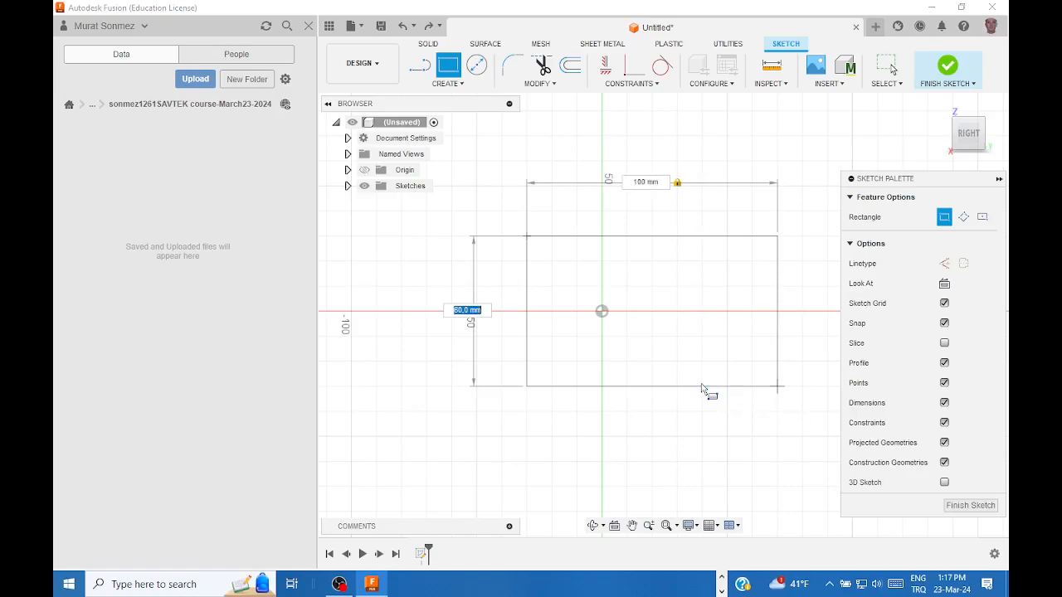
pyautogui.write('50')
pyautogui.press('Return')
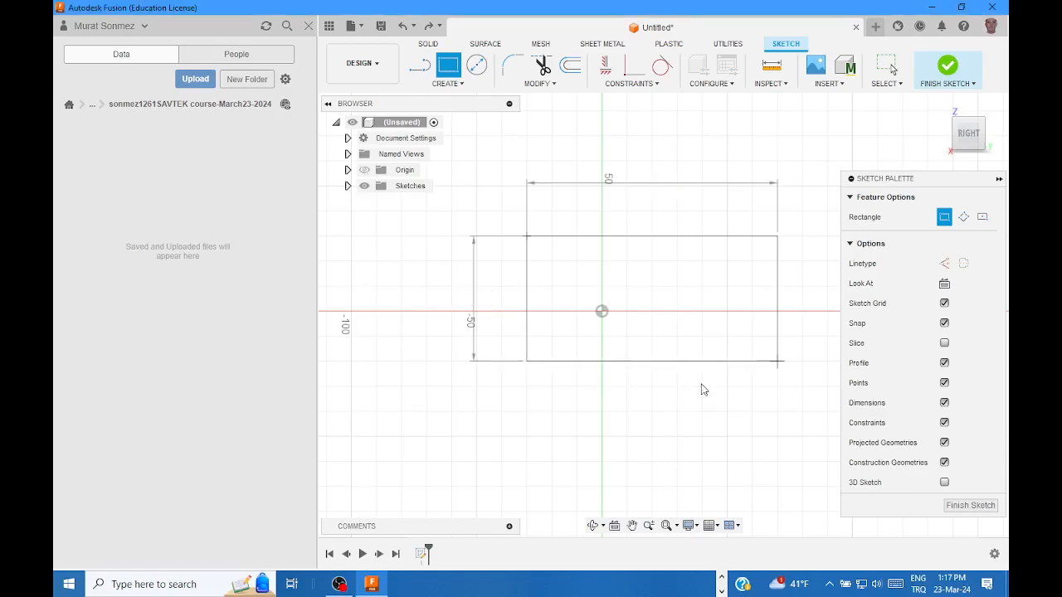
pyautogui.press('Escape')
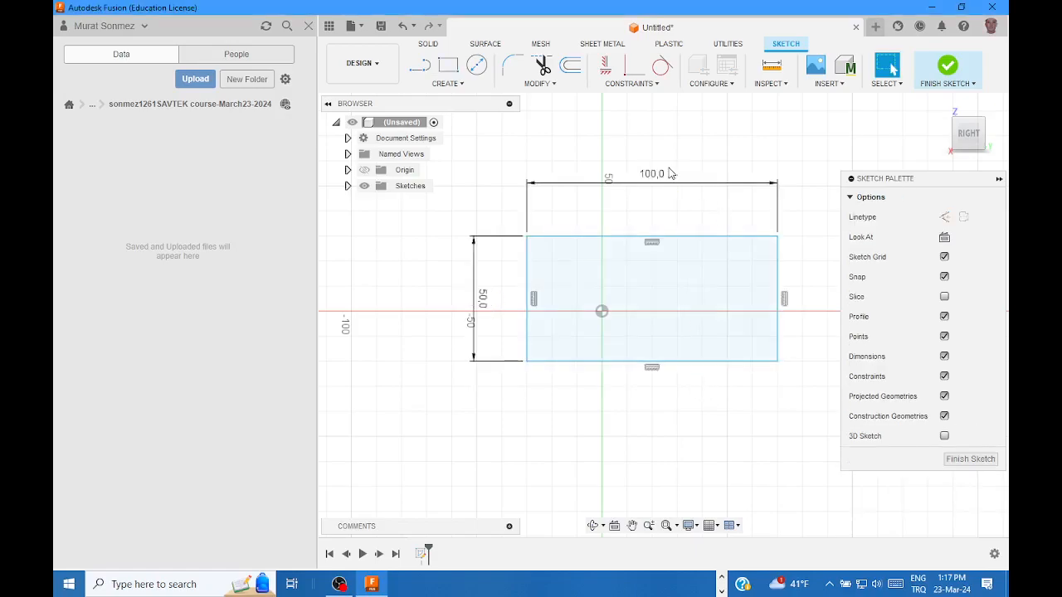
pyautogui.click(465, 85)
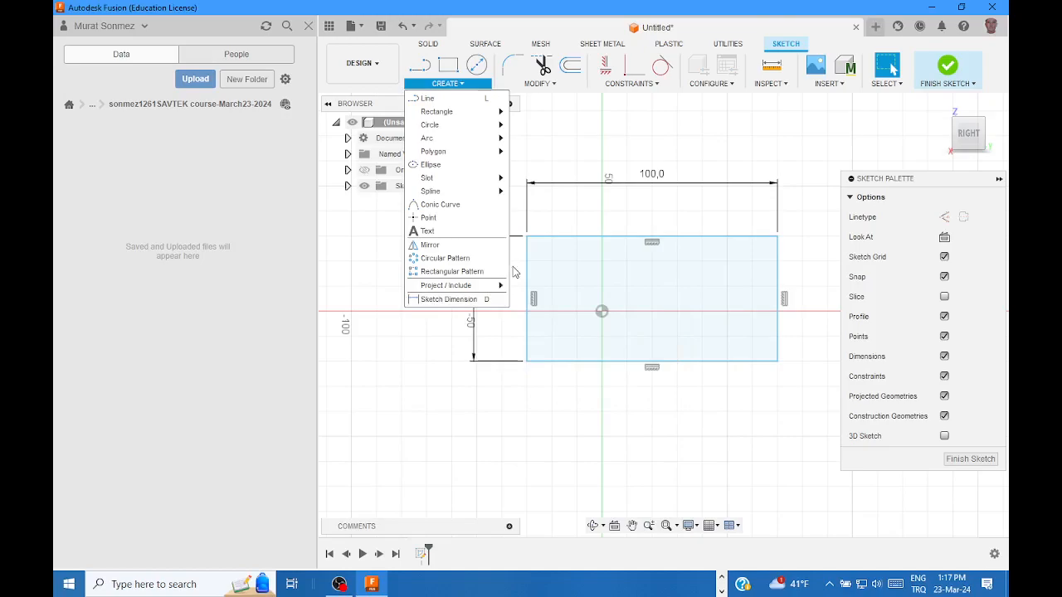
pyautogui.click(405, 451)
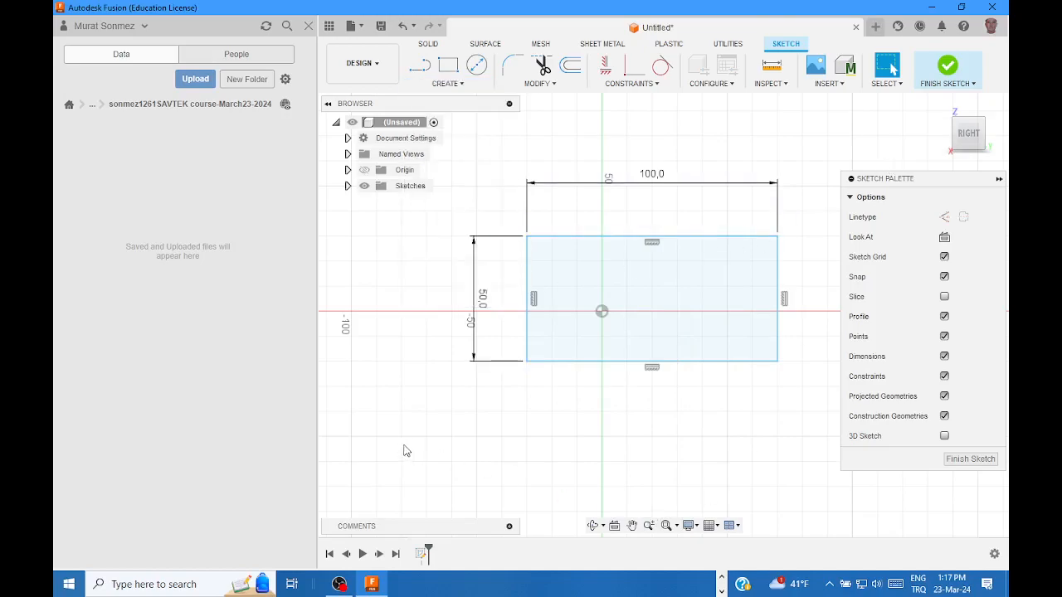
pyautogui.click(947, 68)
# Step: Extrude the rectangular profile 1500 mm to one side as a new component
pyautogui.scroll(-2, 901, 212)
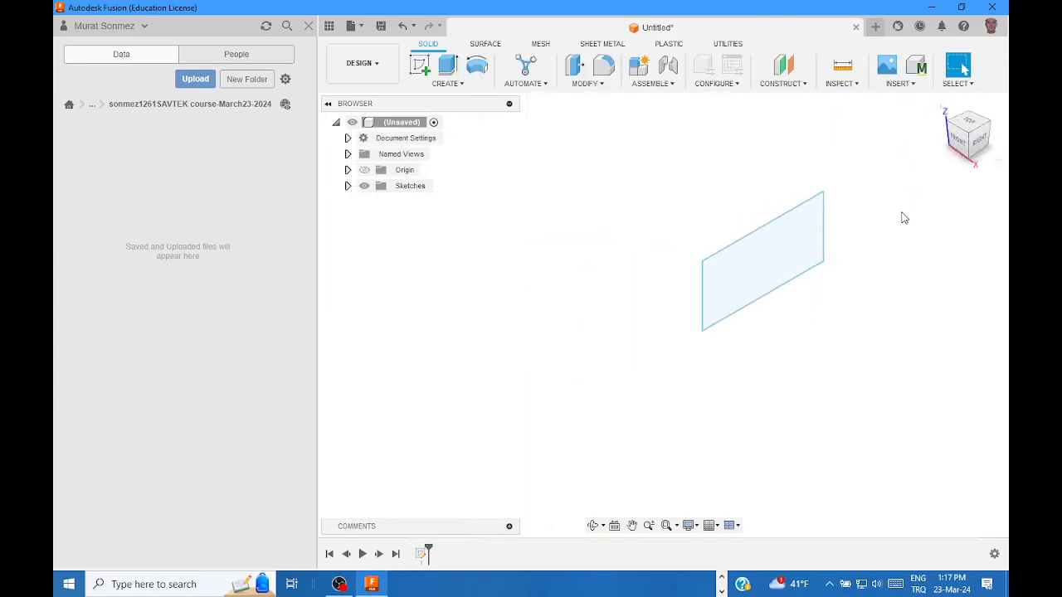
pyautogui.moveTo(901, 216)
pyautogui.mouseDown(button='middle')
pyautogui.moveTo(823, 252)
pyautogui.moveTo(628, 274)
pyautogui.moveTo(609, 228)
pyautogui.mouseUp(button='middle')
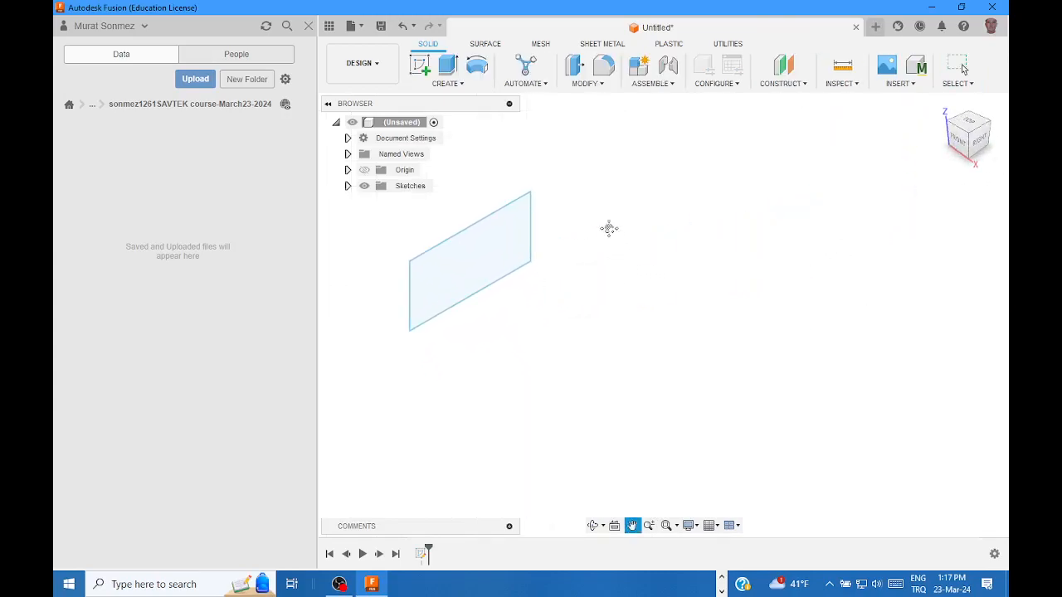
pyautogui.click(447, 69)
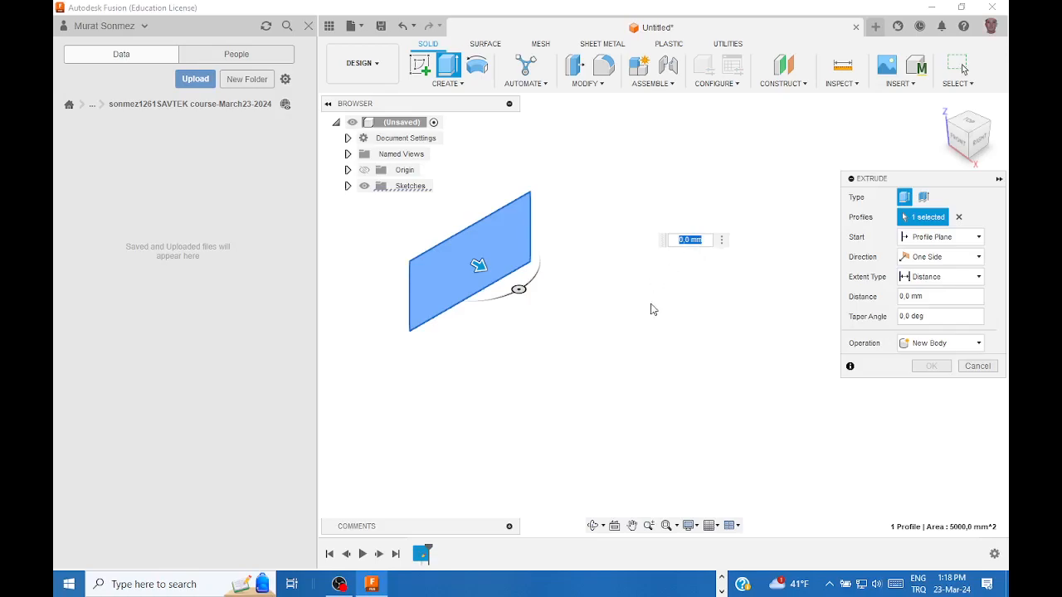
pyautogui.write('1500')
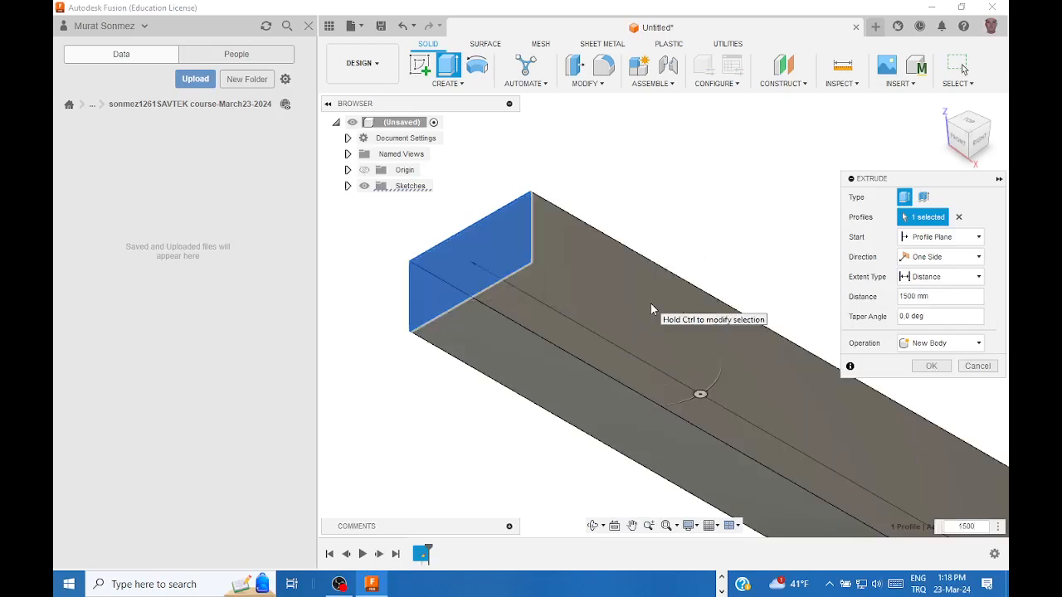
pyautogui.scroll(-3, 671, 269)
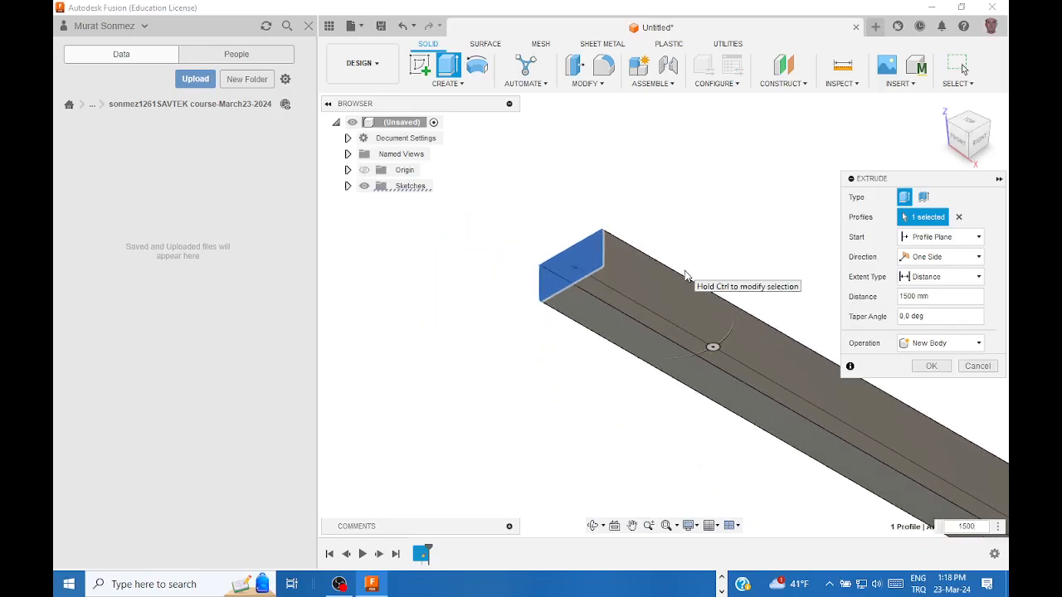
pyautogui.moveTo(705, 296); pyautogui.dragTo(540, 216, button='middle')
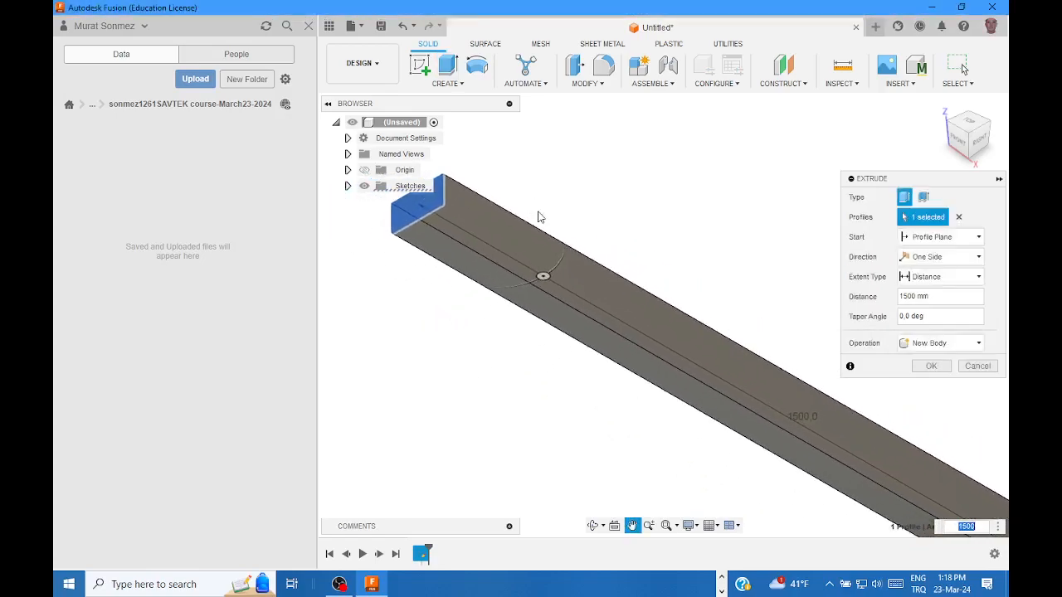
pyautogui.moveTo(921, 181); pyautogui.dragTo(753, 120)
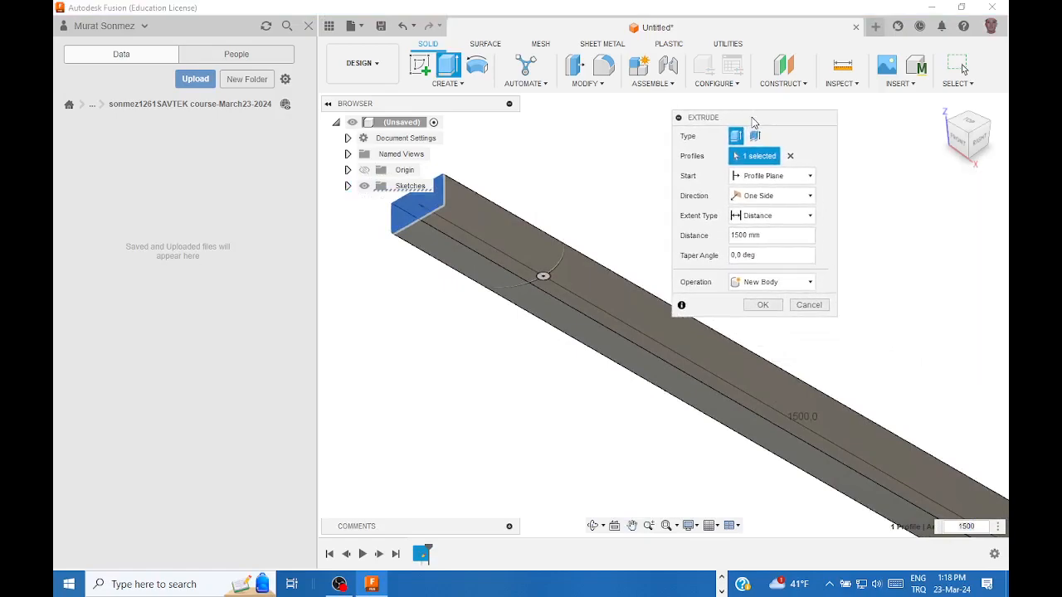
pyautogui.click(810, 283)
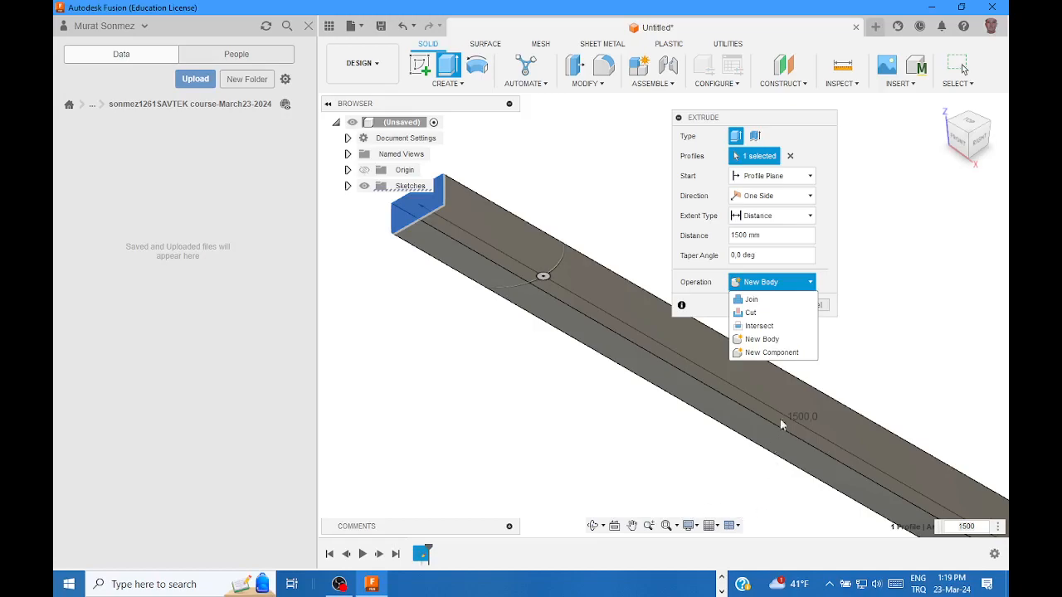
pyautogui.click(770, 353)
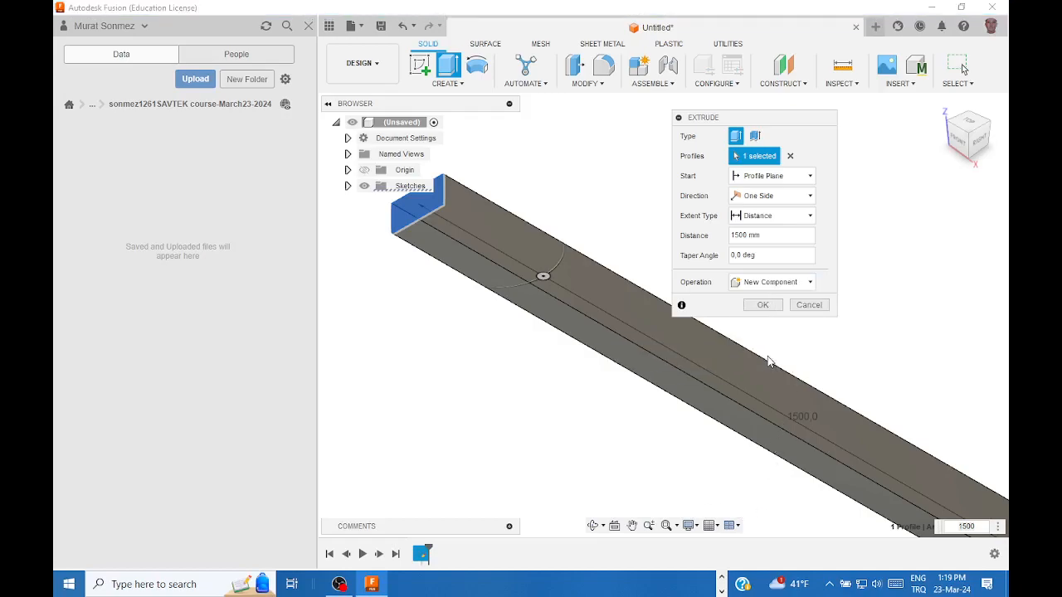
pyautogui.click(769, 306)
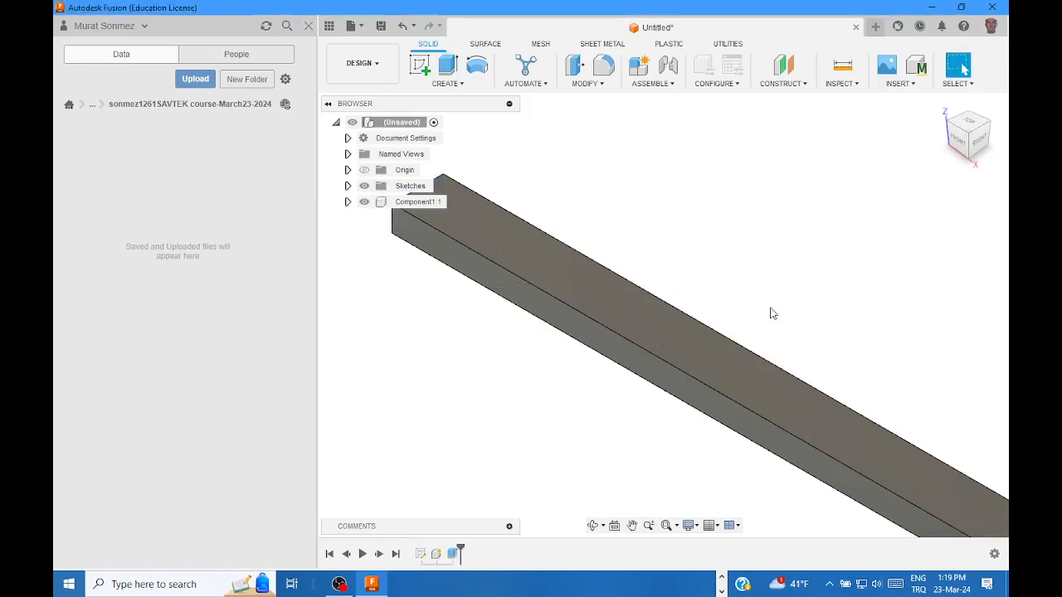
# Step: Assign the physical material Steel ASTM A36 from the Metal category of the Fusion Material Library to the beam
pyautogui.scroll(-5, 773, 311)
pyautogui.moveTo(782, 311); pyautogui.dragTo(682, 257, button='middle')
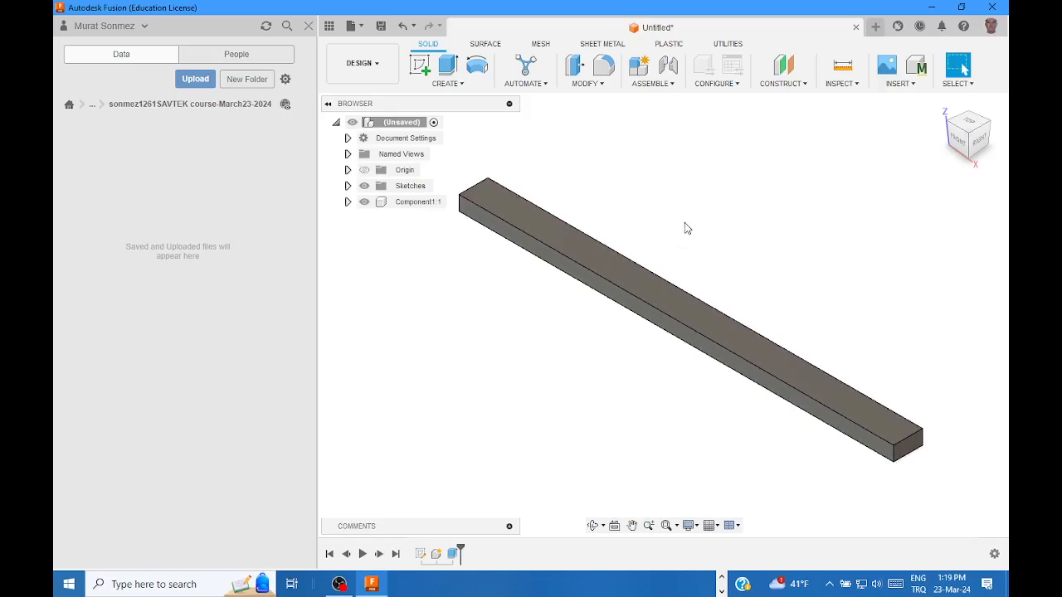
pyautogui.click(602, 86)
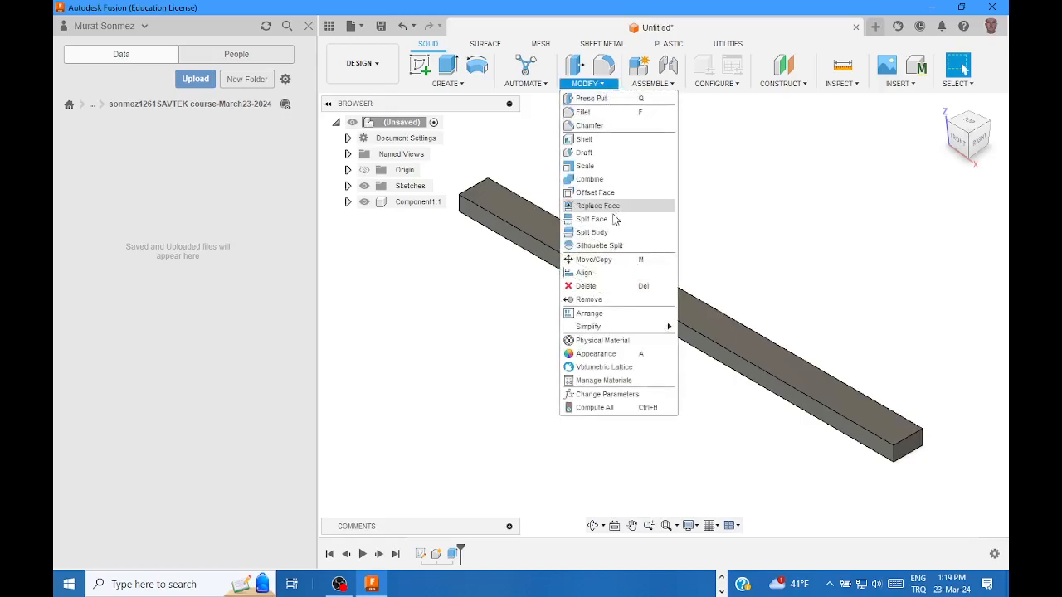
pyautogui.click(601, 345)
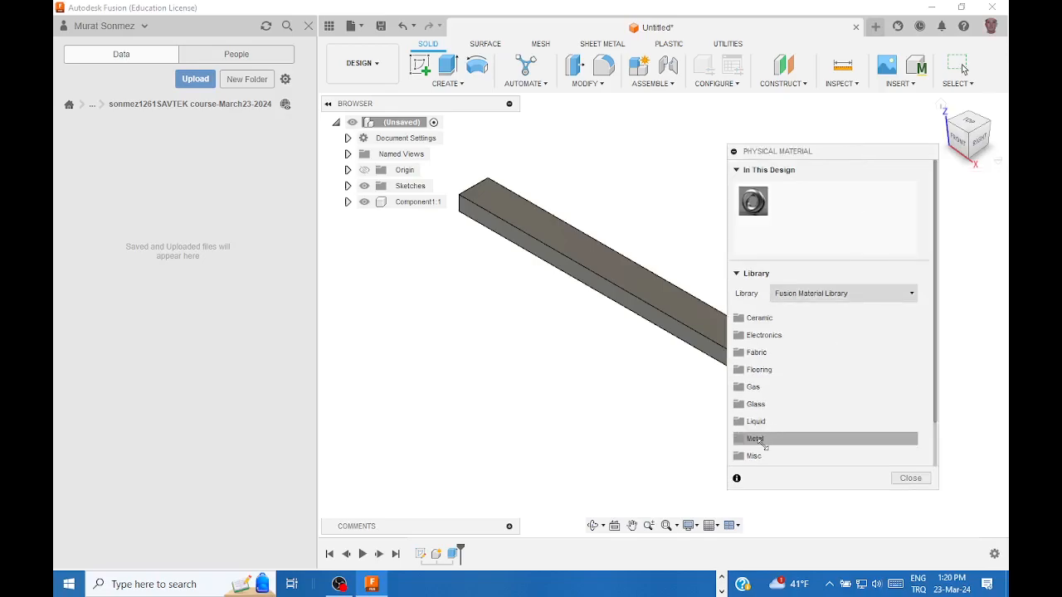
pyautogui.click(760, 440)
pyautogui.scroll(-10, 882, 348)
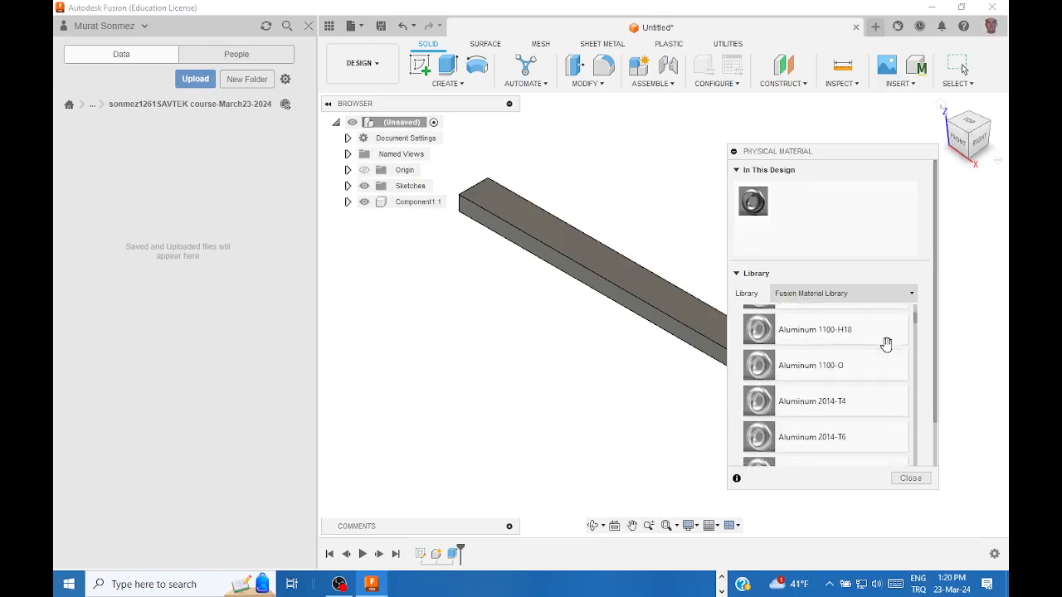
pyautogui.scroll(-5, 887, 353)
pyautogui.scroll(-10, 887, 353)
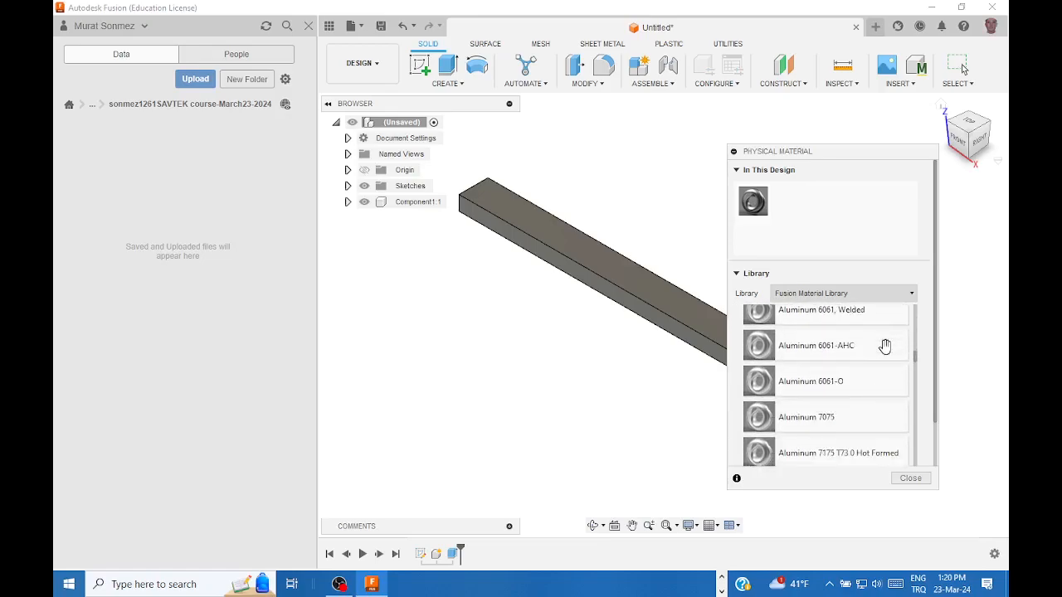
pyautogui.scroll(-12, 885, 347)
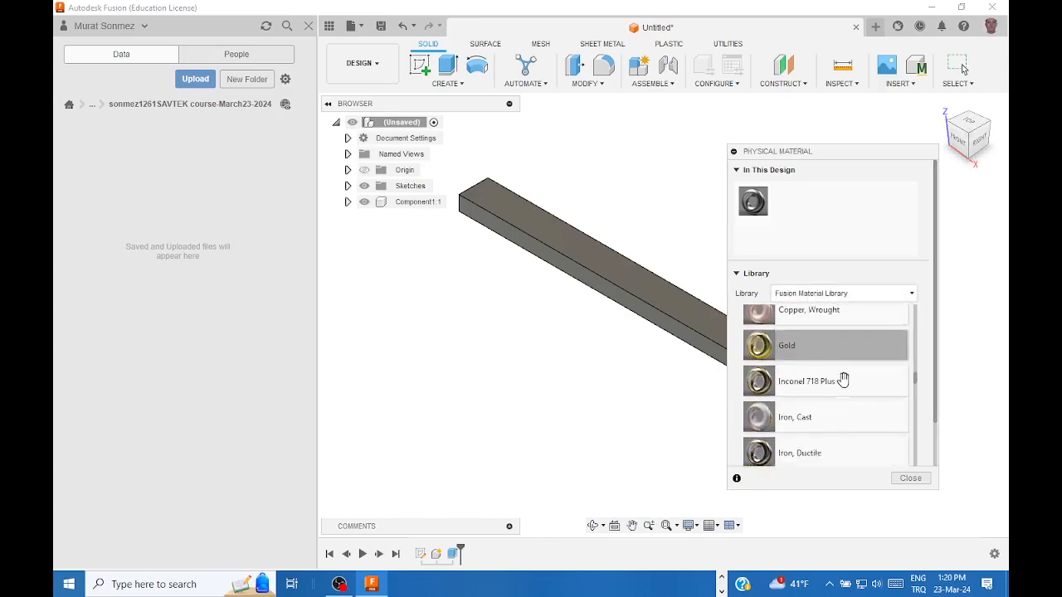
pyautogui.scroll(-10, 842, 383)
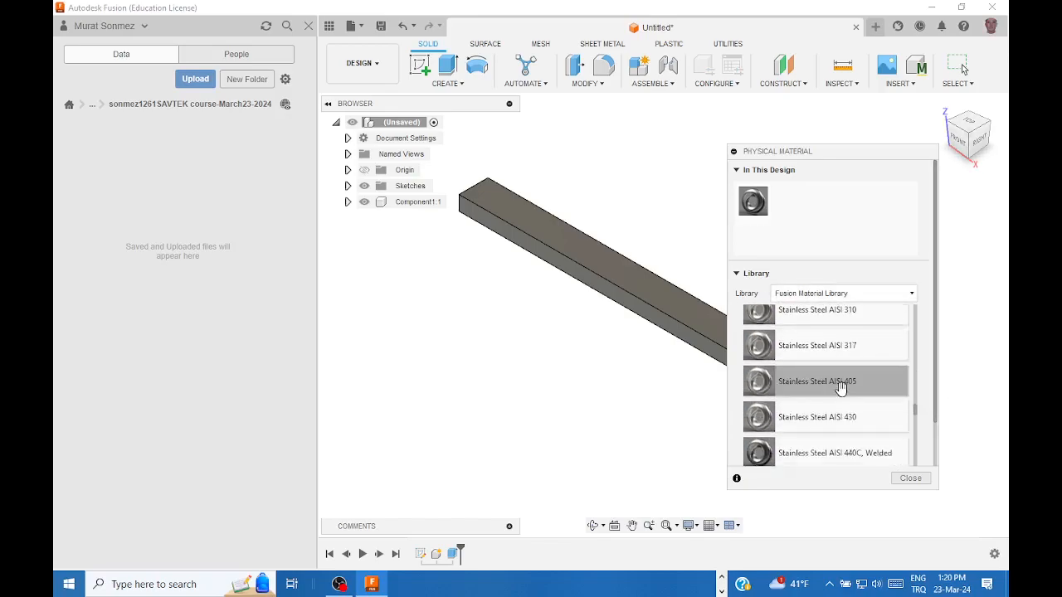
pyautogui.scroll(-8, 841, 389)
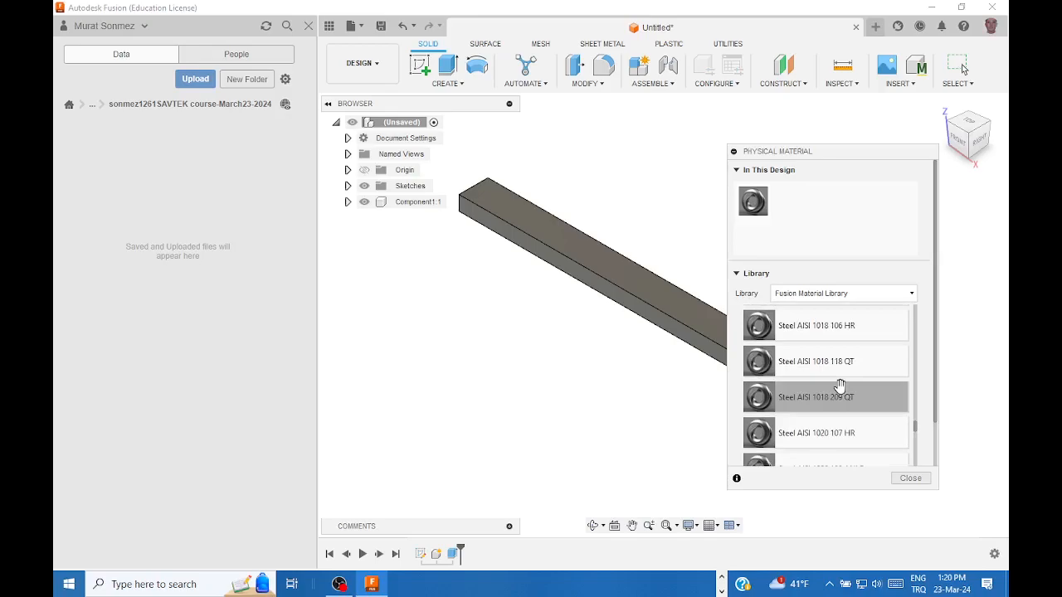
pyautogui.scroll(-8, 840, 385)
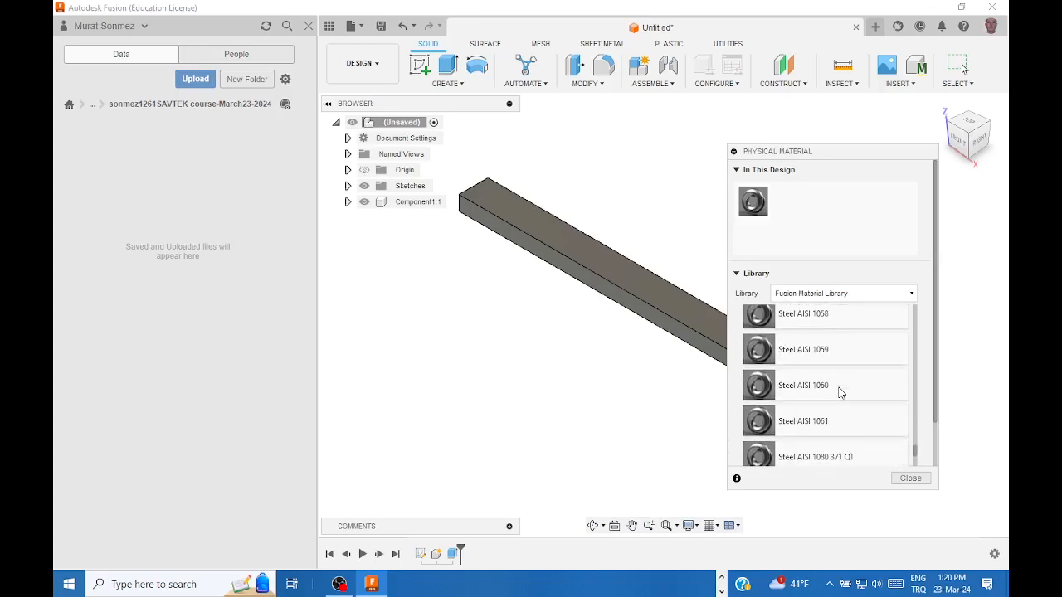
pyautogui.scroll(-8, 836, 384)
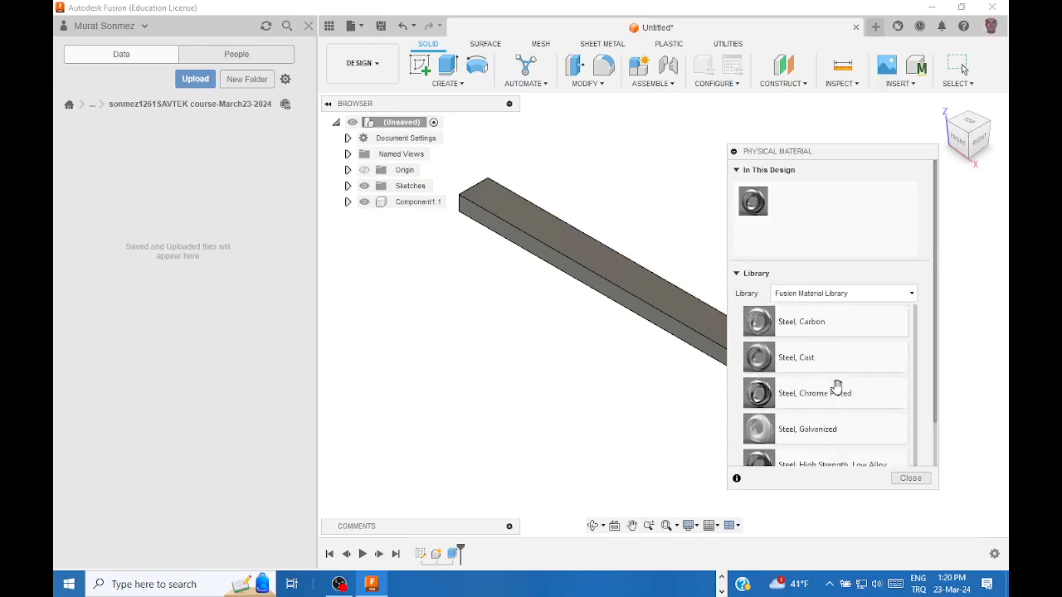
pyautogui.scroll(-8, 836, 387)
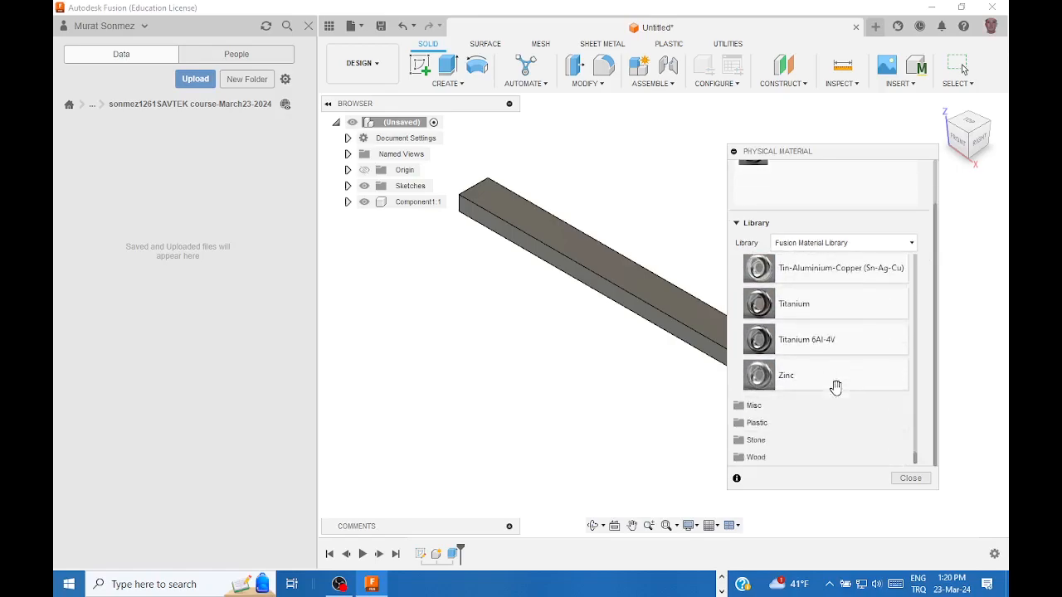
pyautogui.scroll(4, 838, 387)
pyautogui.scroll(-3, 838, 387)
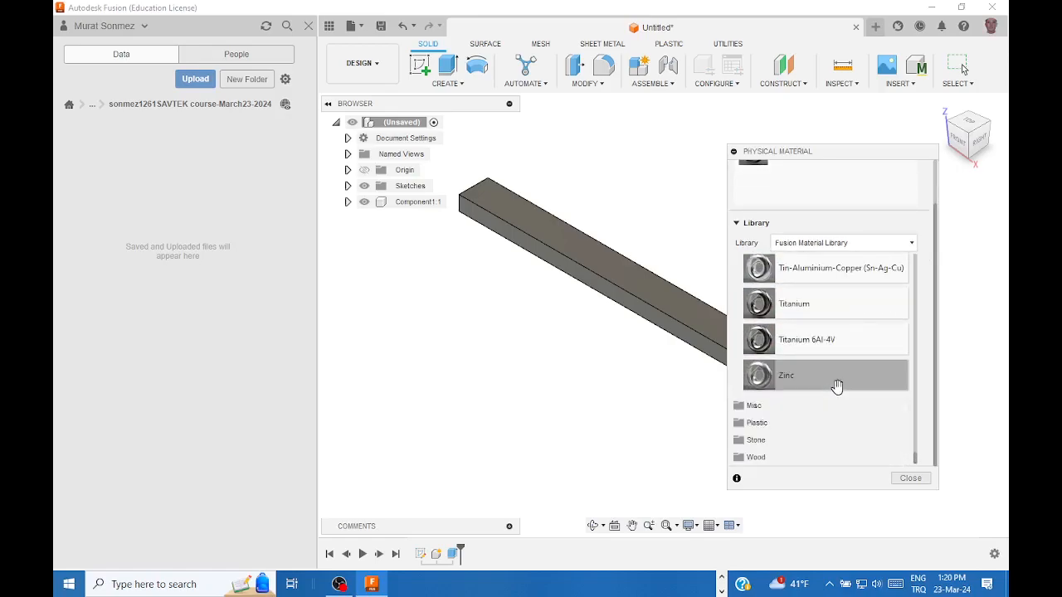
pyautogui.scroll(8, 836, 386)
pyautogui.scroll(8, 836, 384)
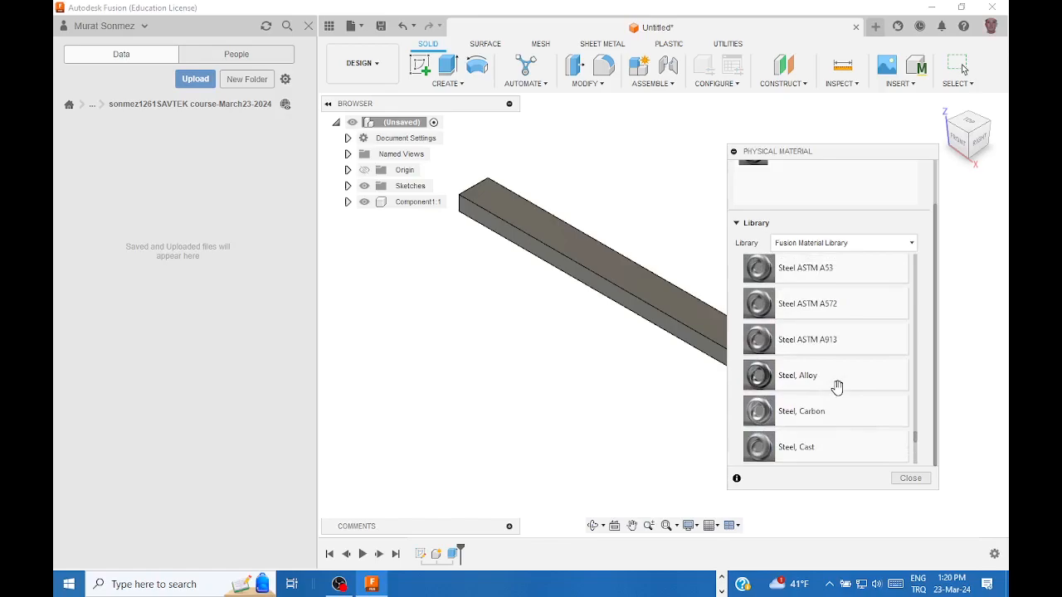
pyautogui.scroll(2, 836, 379)
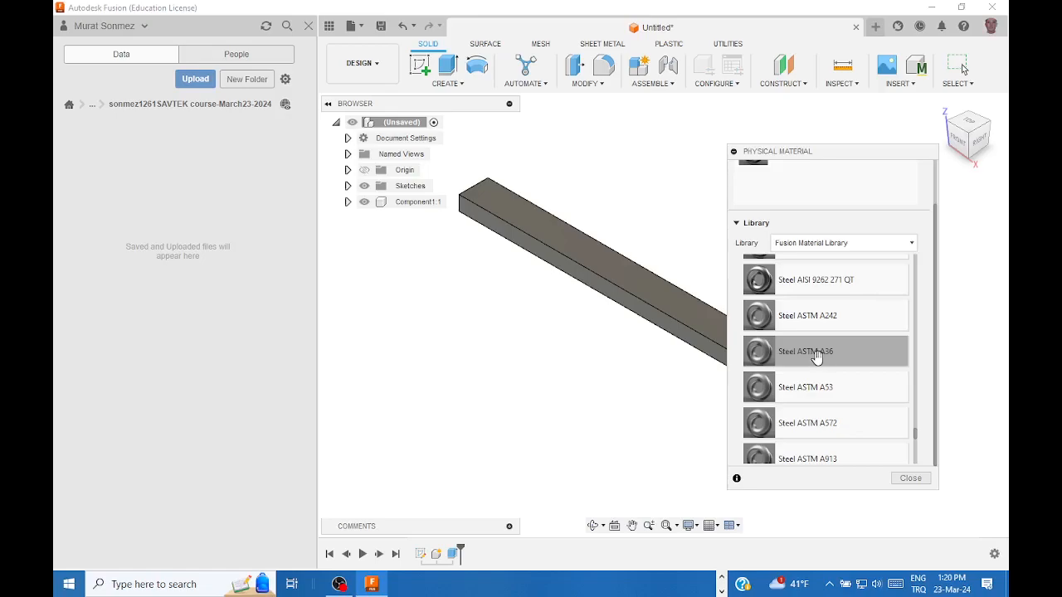
pyautogui.moveTo(818, 355); pyautogui.dragTo(669, 306)
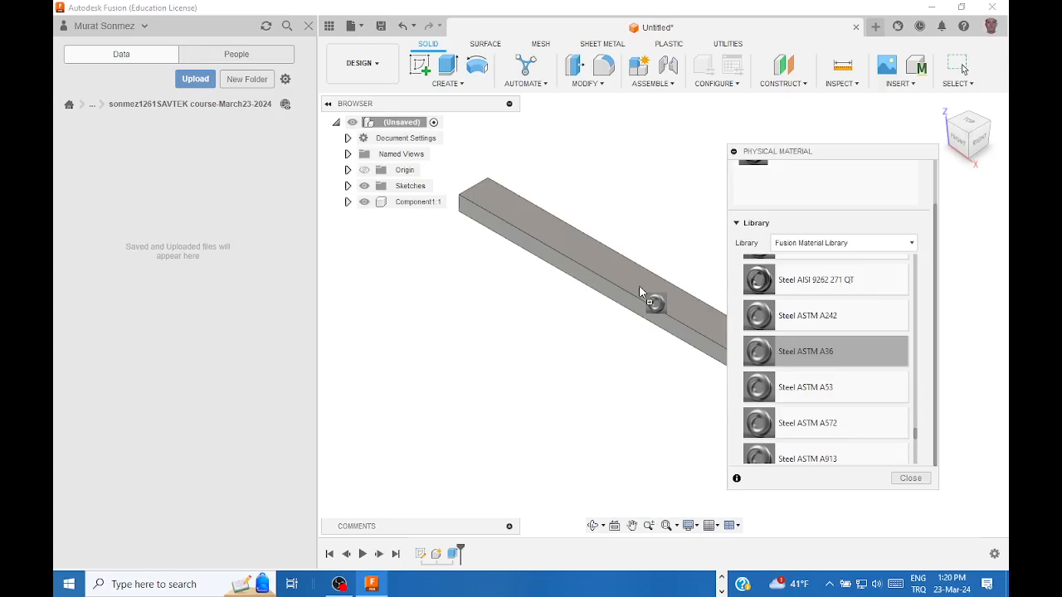
pyautogui.moveTo(641, 292); pyautogui.dragTo(641, 292)
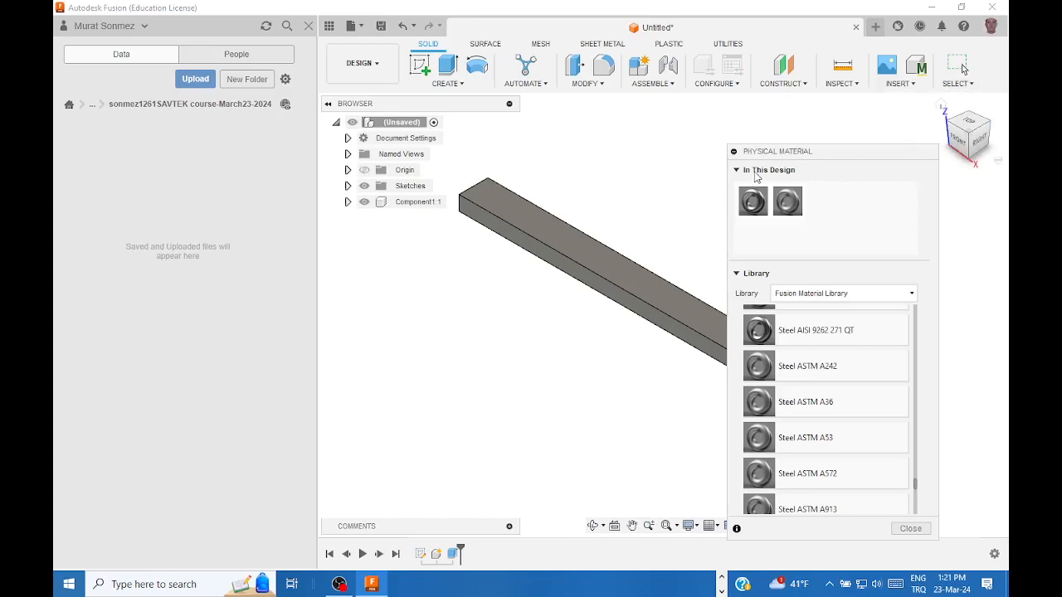
pyautogui.click(910, 529)
# Step: Reopen the physical material settings to review the materials in this design
pyautogui.click(768, 87)
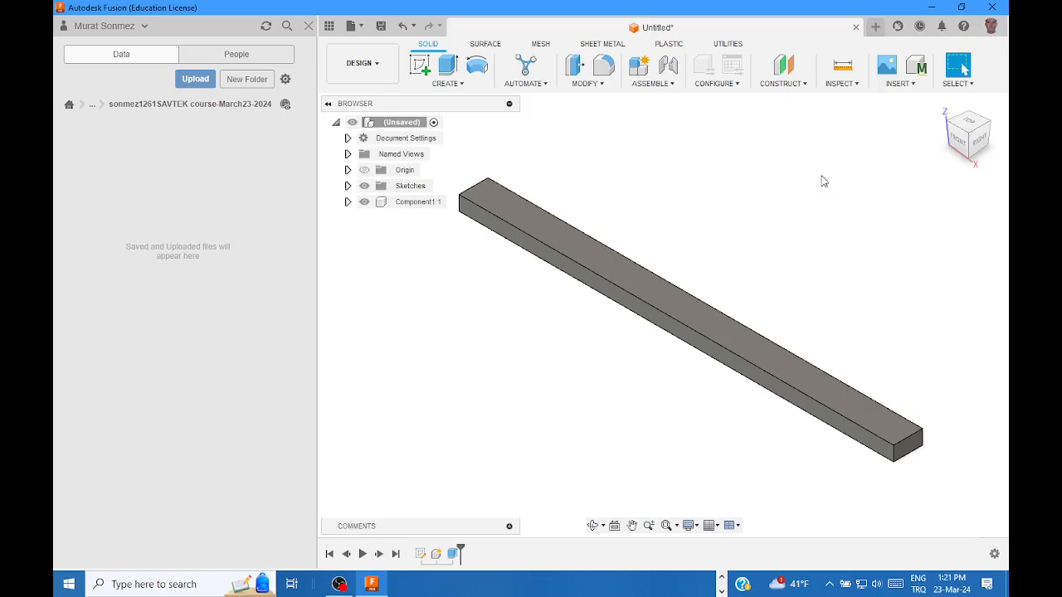
pyautogui.click(605, 87)
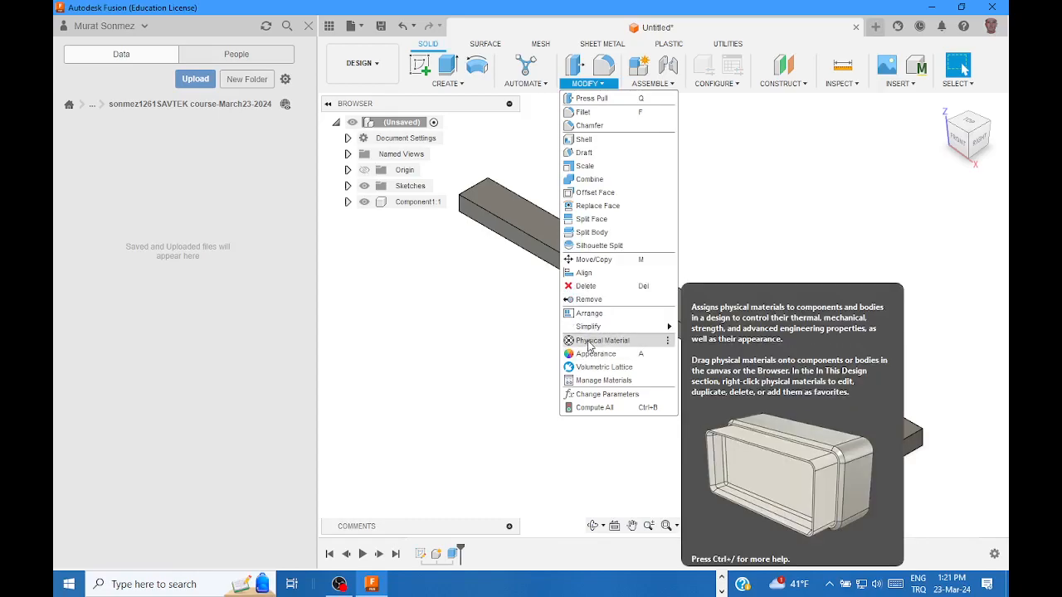
pyautogui.click(588, 346)
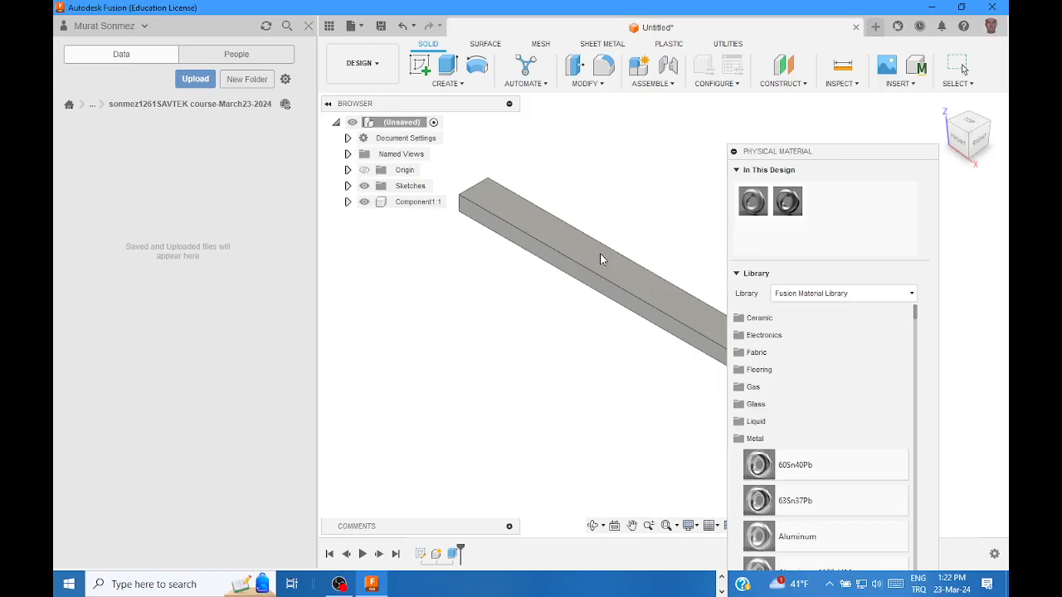
# Step: Switch to the PowerPoint presentation "Stress Strain- Part 3 (FS-Mesh Refinement-Local Mesh Control)" and look through its slides around mesh refinement and concentrated axial loads
pyautogui.click(722, 577)
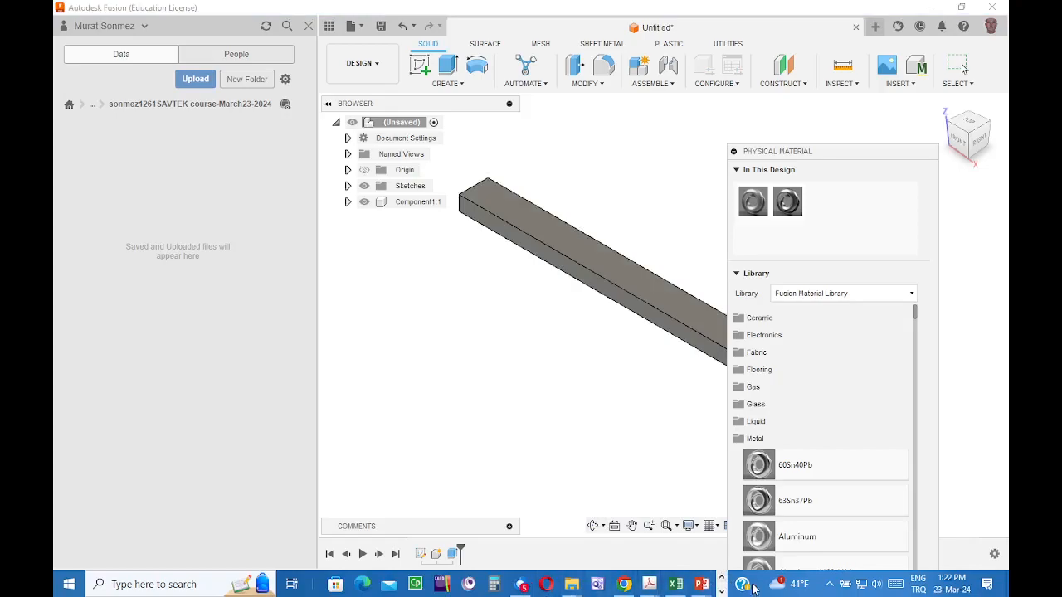
pyautogui.moveTo(704, 586)
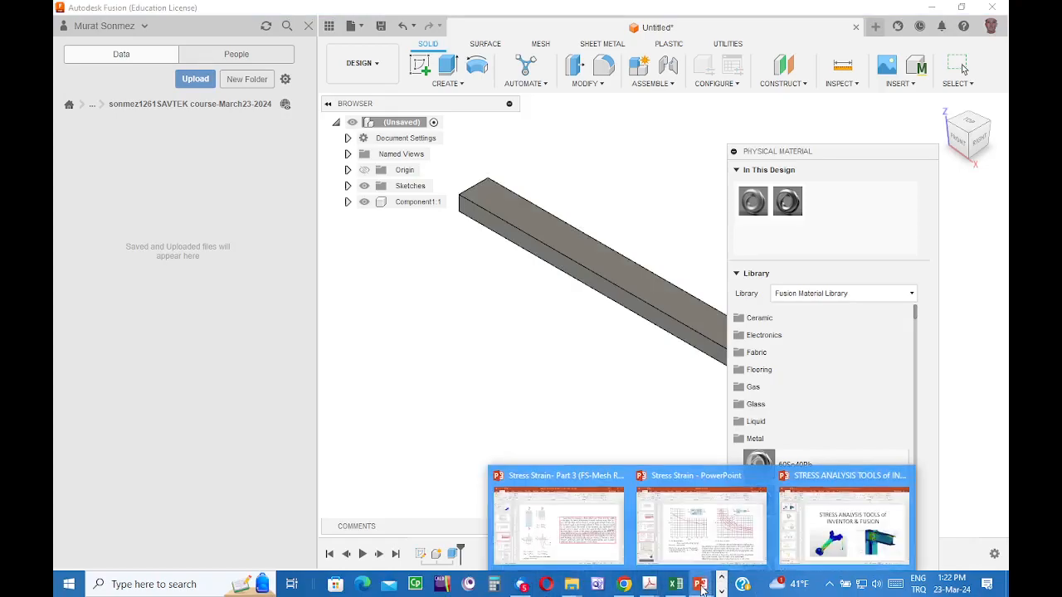
pyautogui.click(572, 552)
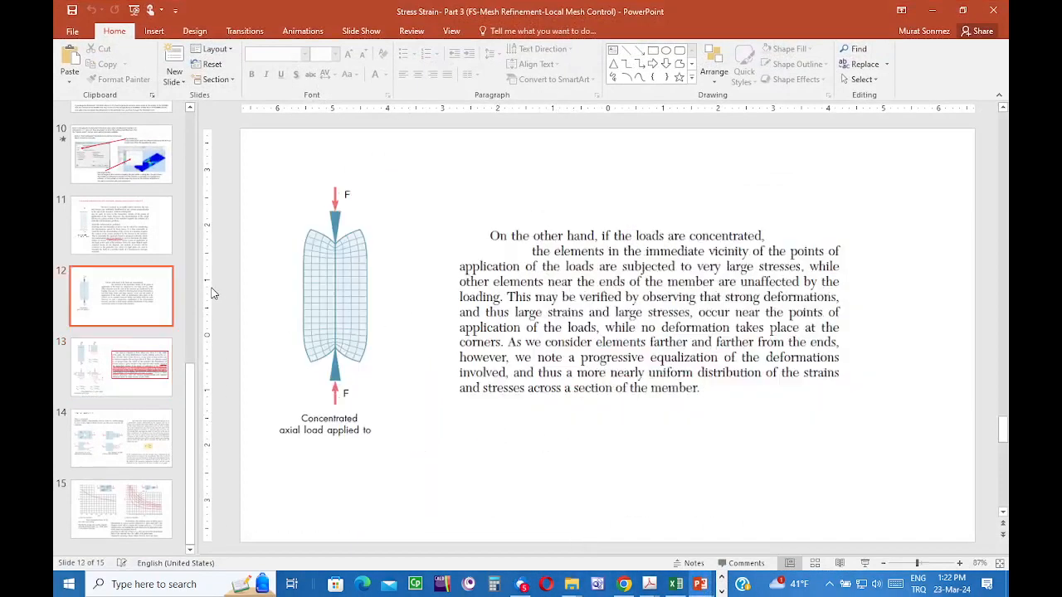
pyautogui.scroll(3, 212, 292)
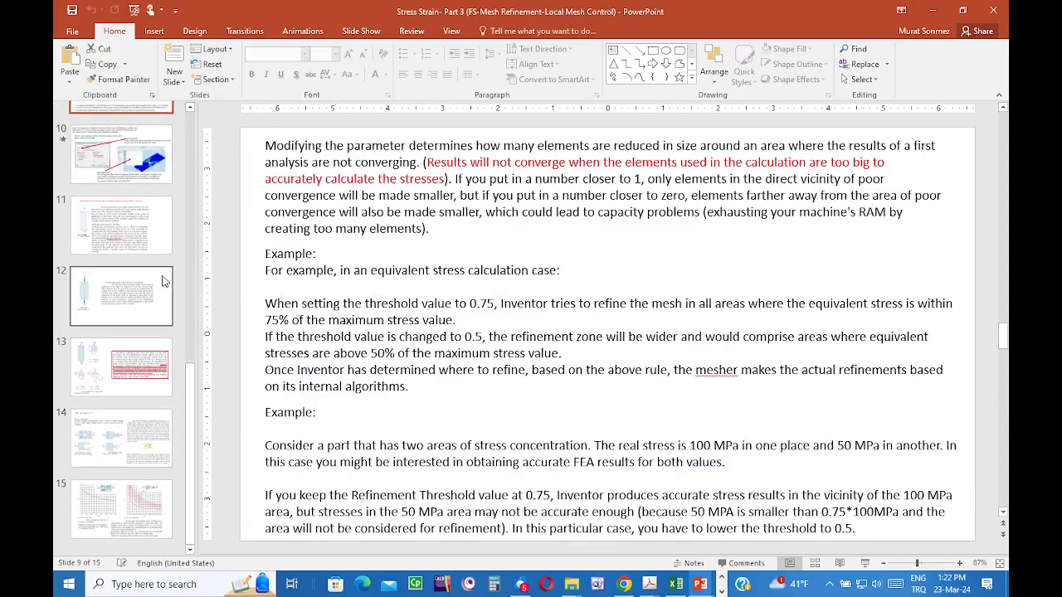
pyautogui.scroll(8, 163, 282)
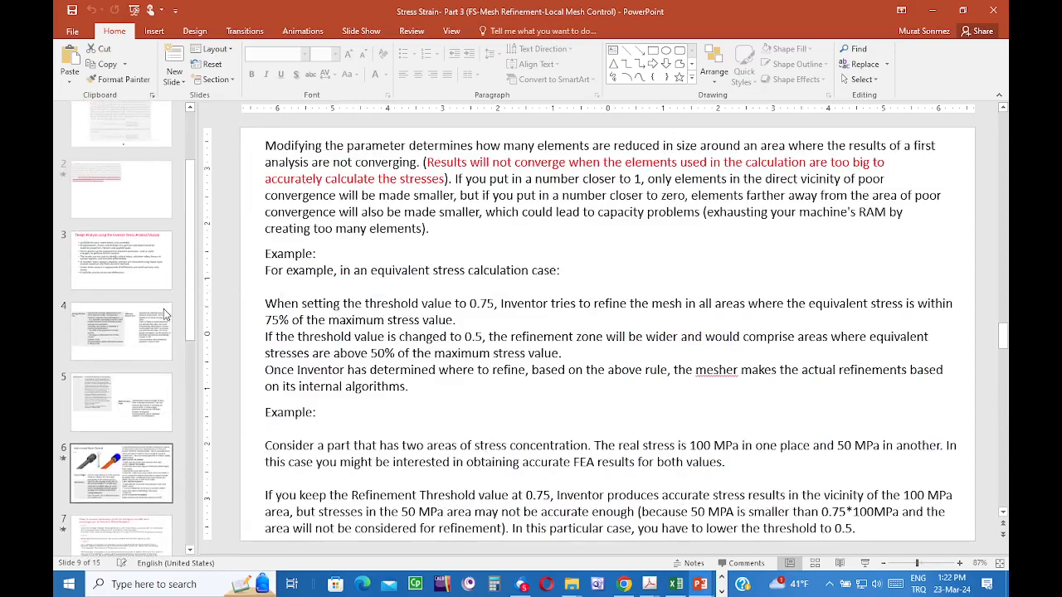
pyautogui.scroll(-3, 129, 266)
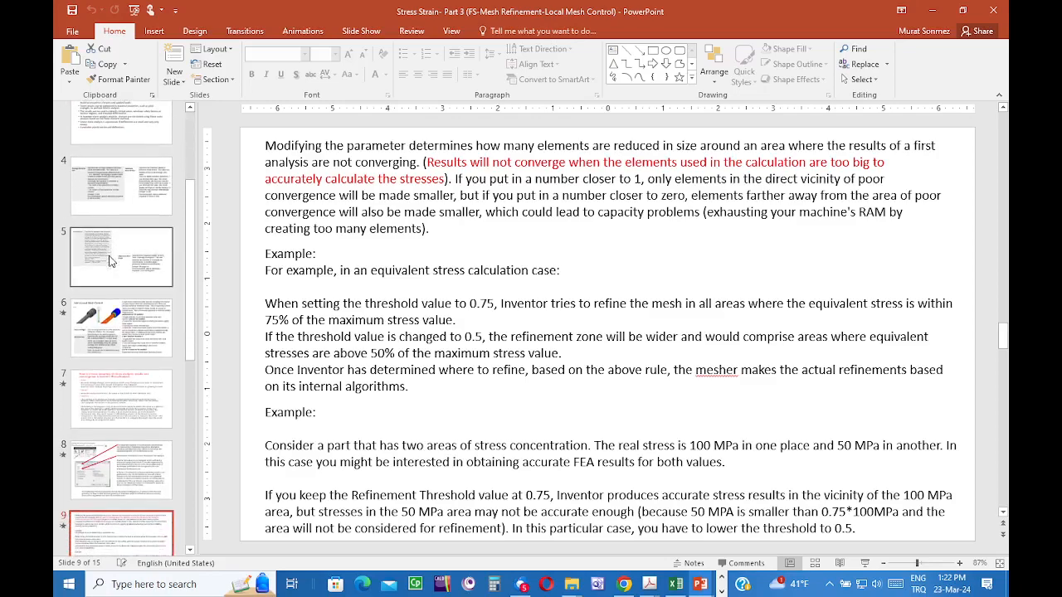
pyautogui.scroll(-6, 116, 269)
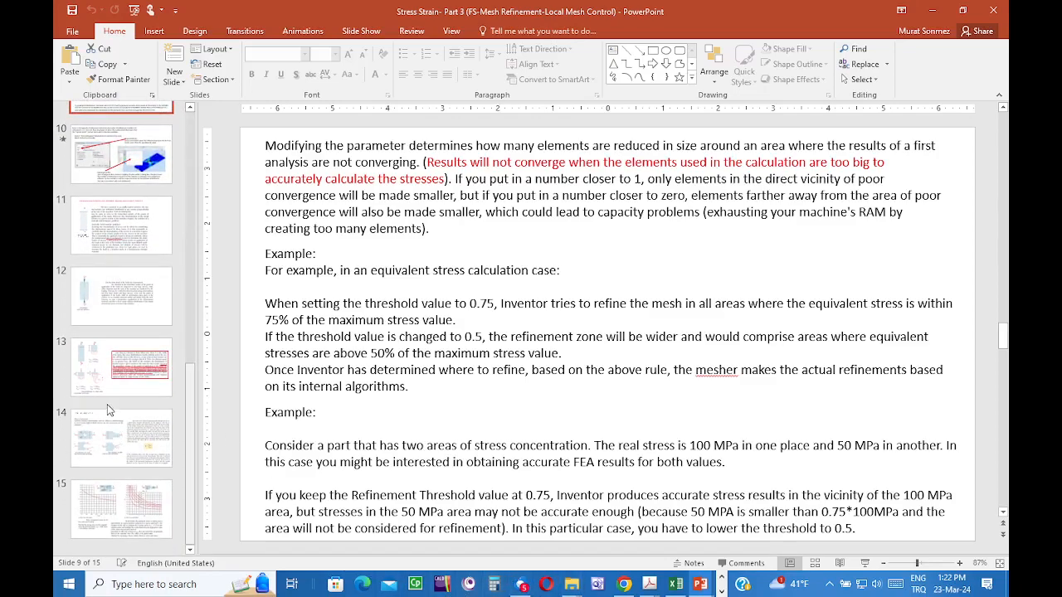
pyautogui.scroll(3, 107, 409)
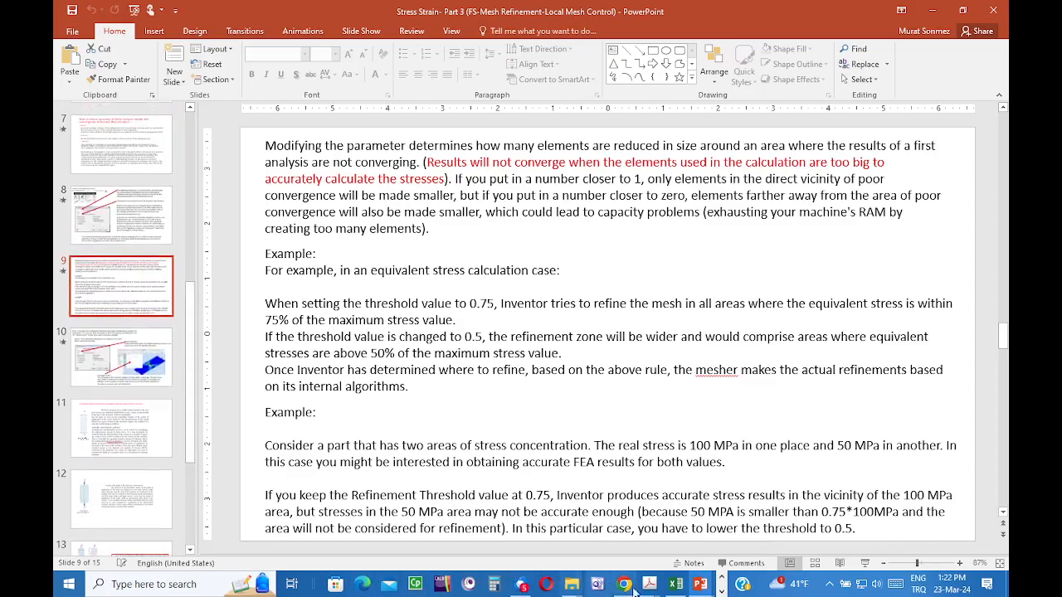
# Step: Review the Stress Strain presentation back to slide 39, with the Stress XX analysis of the loaded bar
pyautogui.click(722, 591)
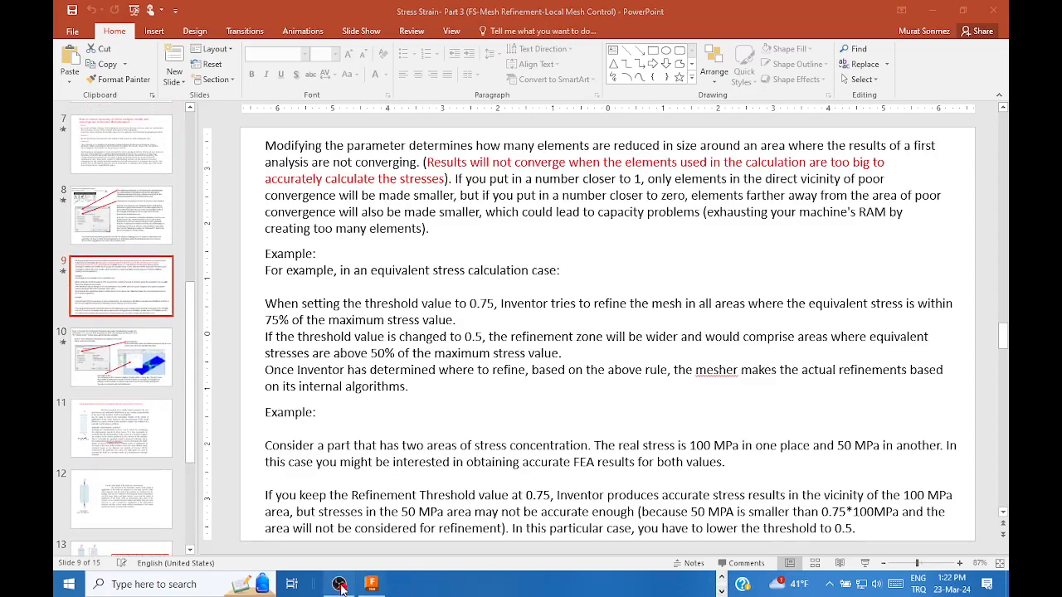
pyautogui.click(721, 578)
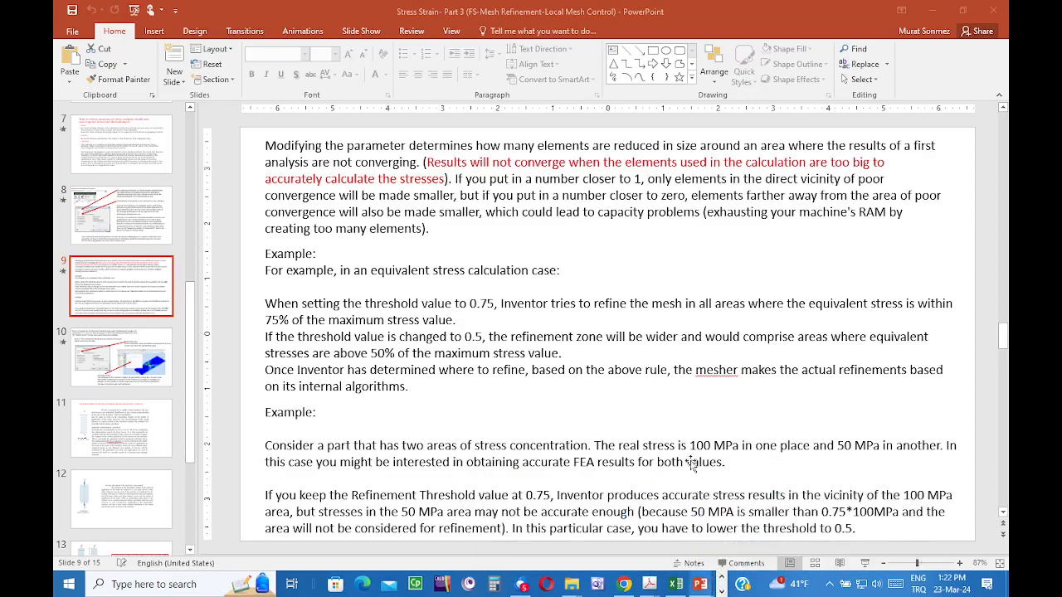
pyautogui.scroll(-2, 423, 349)
pyautogui.scroll(3, 423, 351)
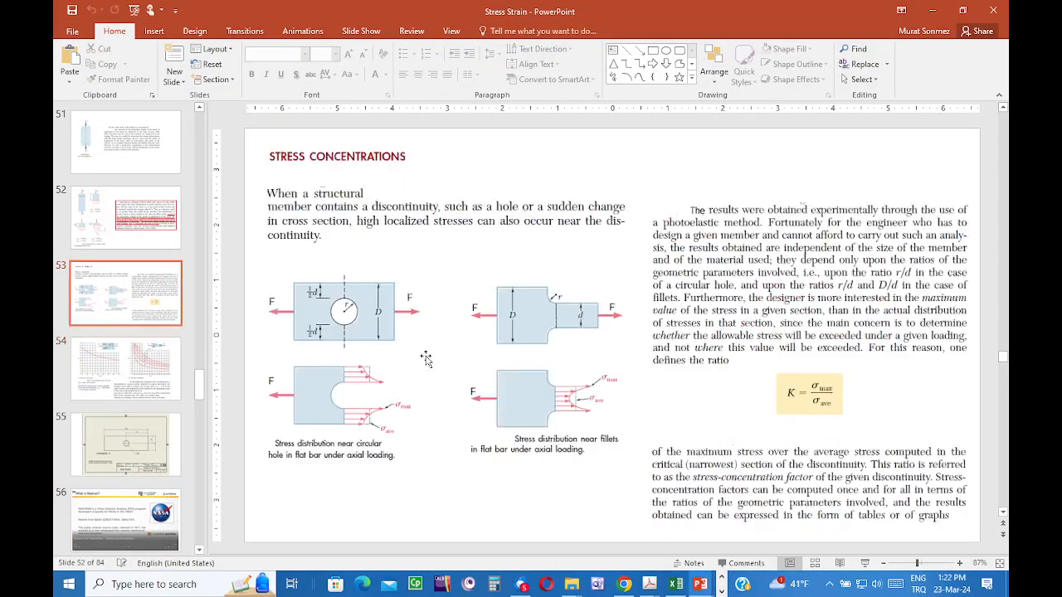
pyautogui.scroll(10, 426, 357)
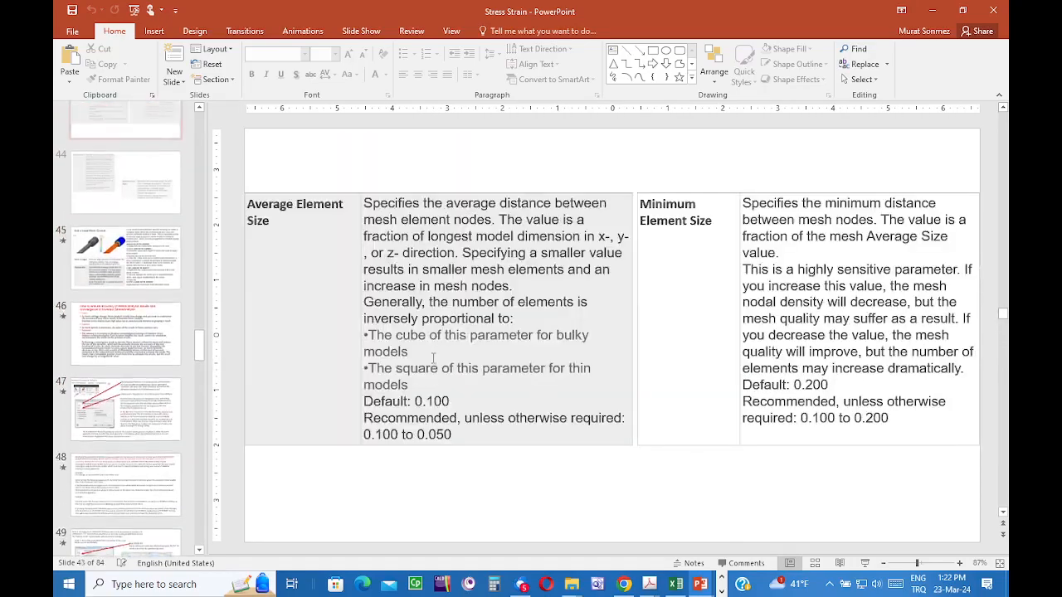
pyautogui.scroll(4, 433, 359)
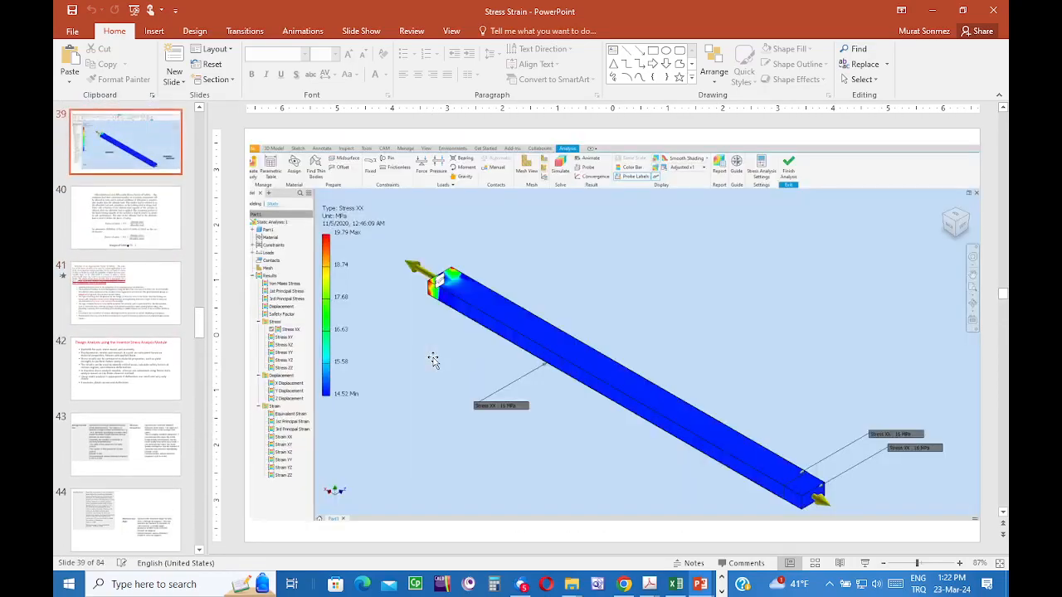
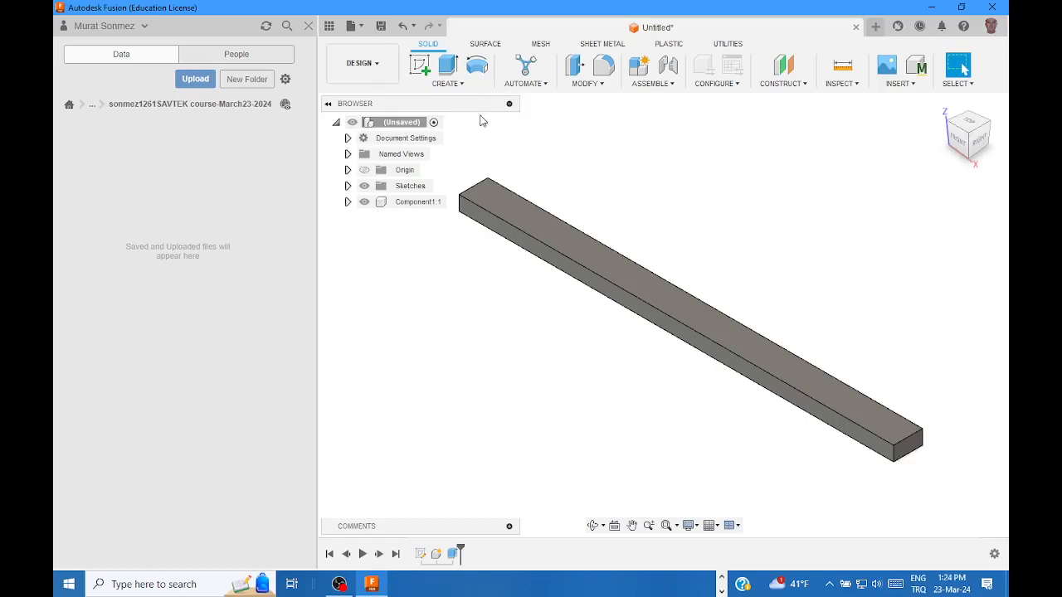
# Step: Save the bar design in the MECH 533 project's SAVTEK course folder, naming it with the owner's user ID followed by part3SAVTEKmarch23
pyautogui.click(381, 27)
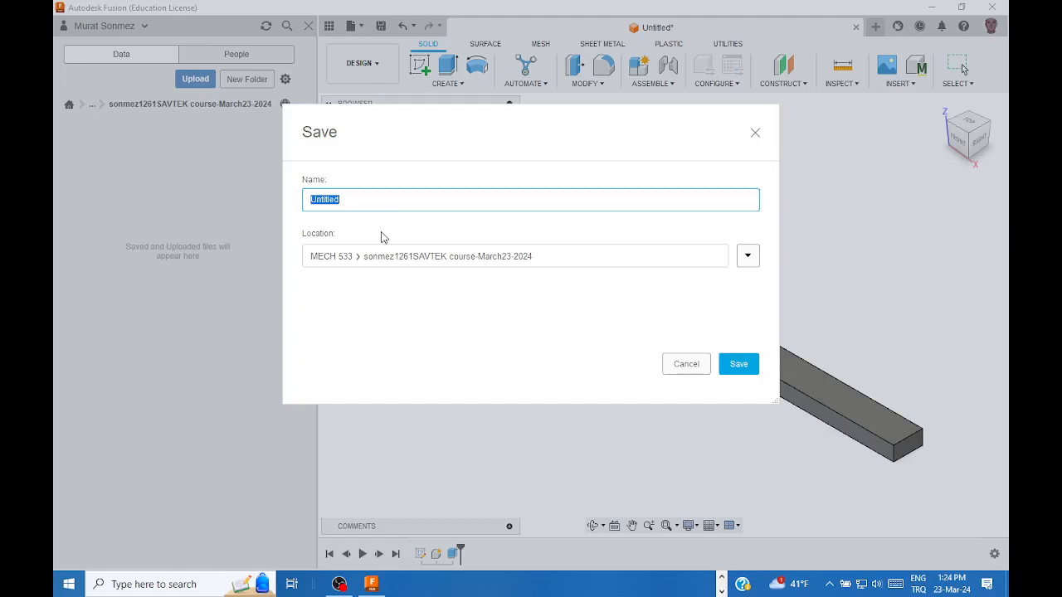
pyautogui.write('sonmez1261')
pyautogui.write('part3SAVTEKmarch23')
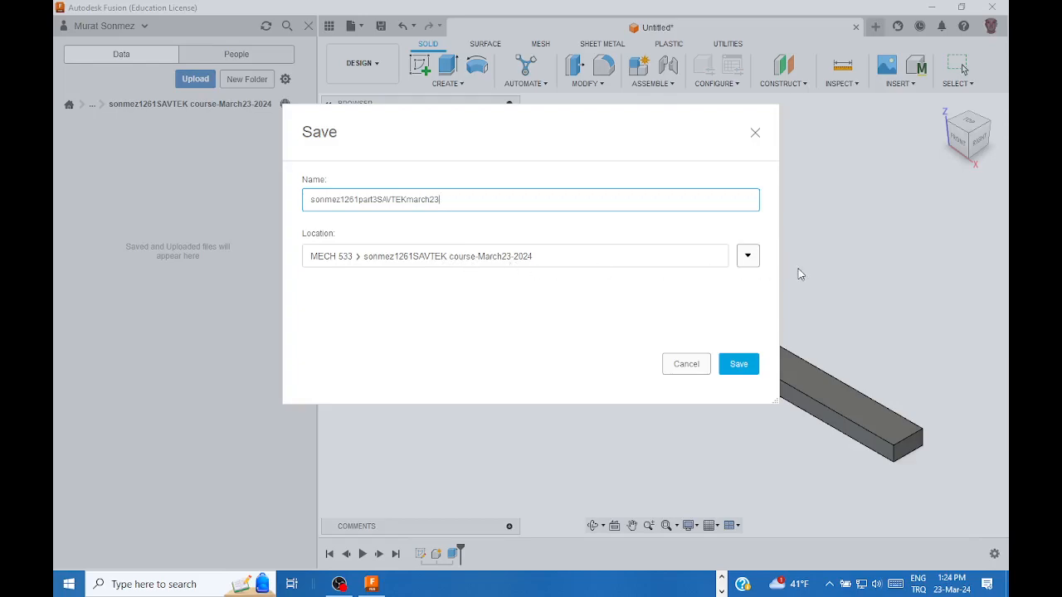
pyautogui.click(747, 258)
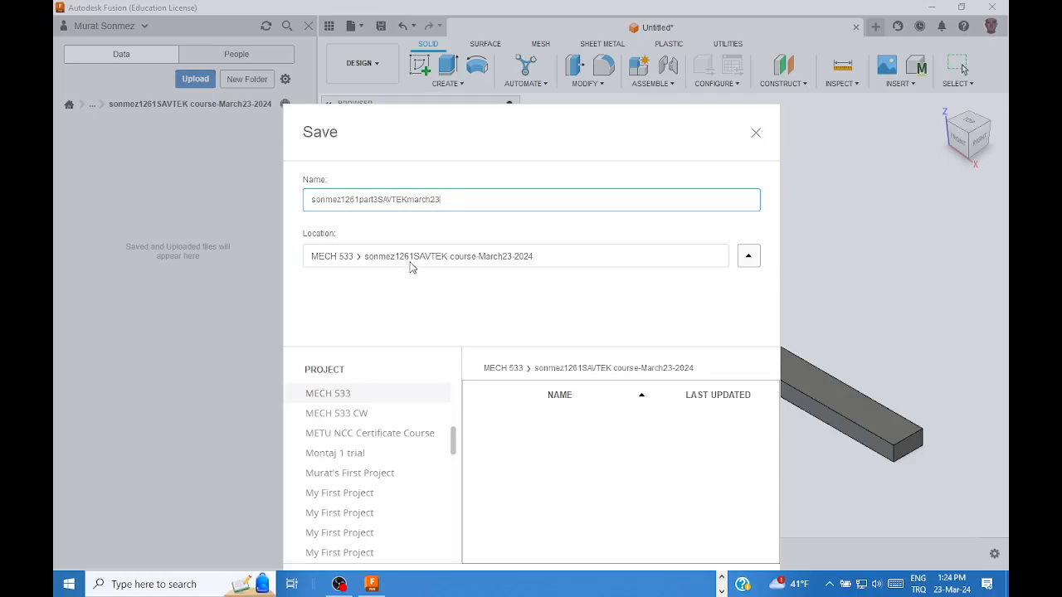
pyautogui.moveTo(635, 146); pyautogui.dragTo(574, 63)
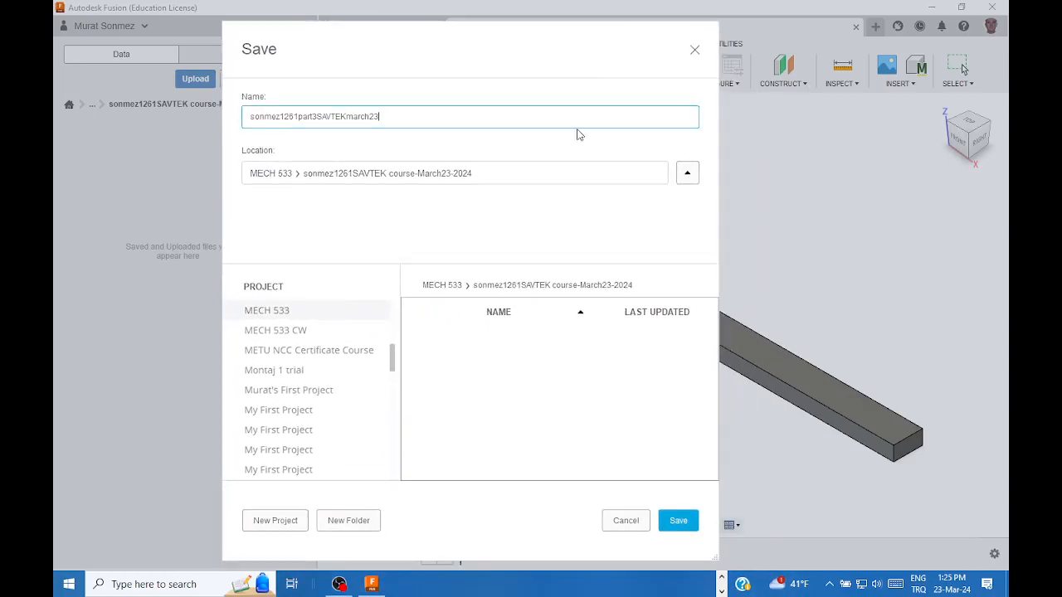
pyautogui.click(677, 521)
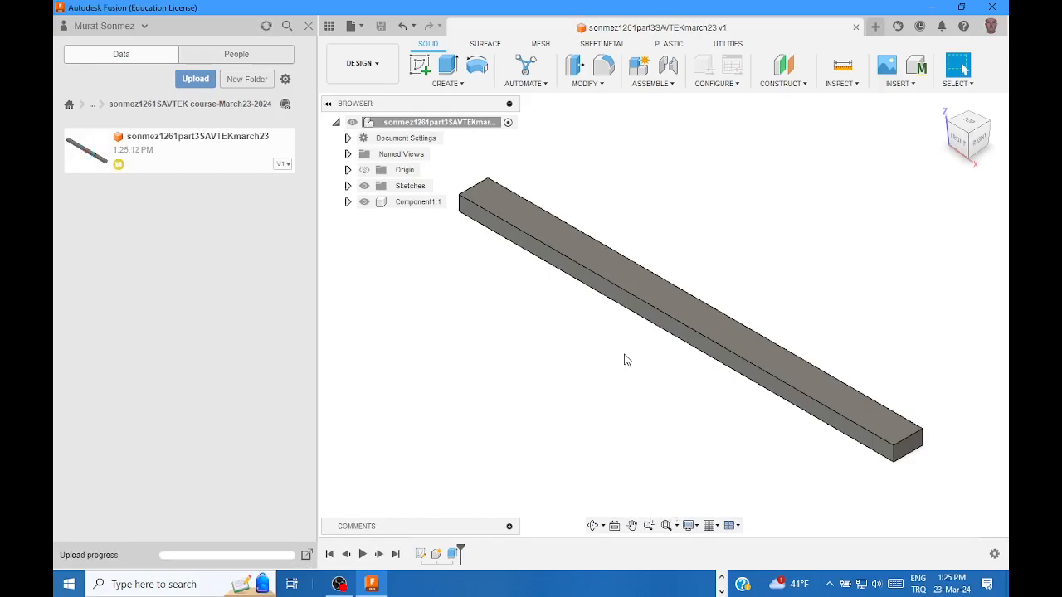
pyautogui.click(377, 67)
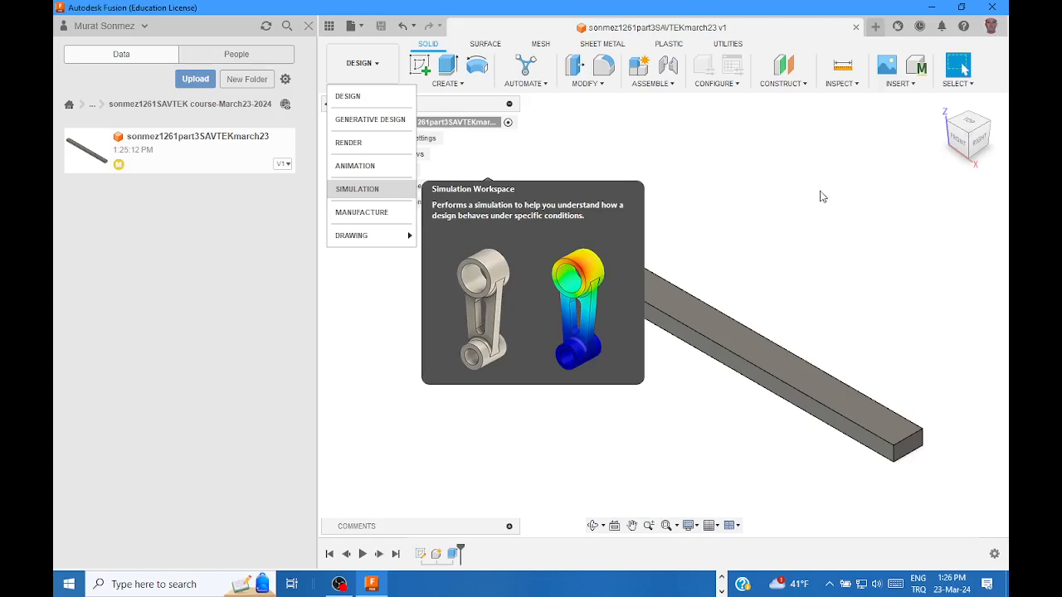
pyautogui.click(855, 179)
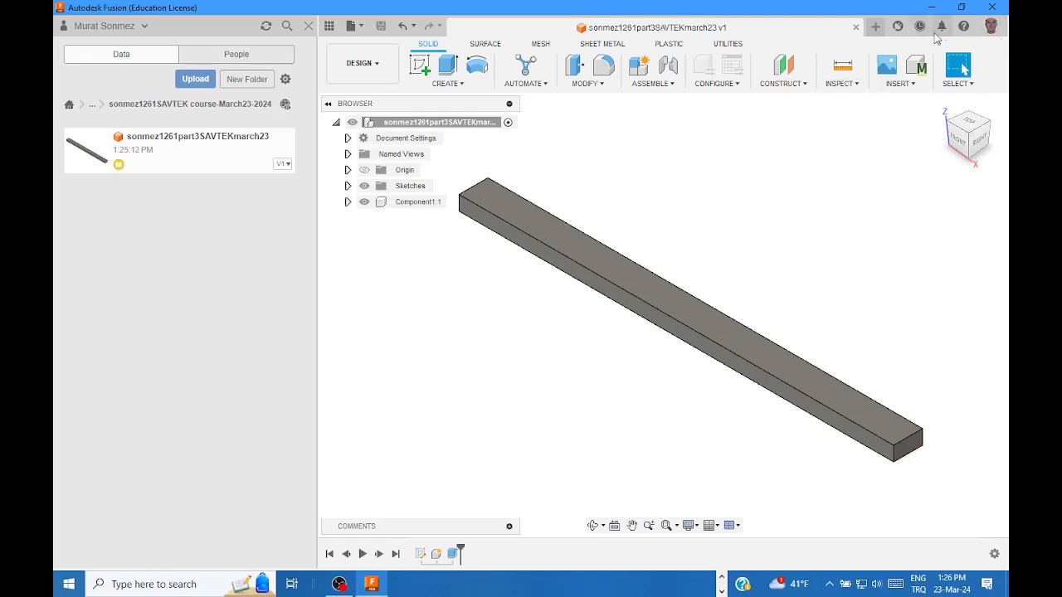
# Step: Open the Unit and Value Display preferences and check the Material Unit Display options, keeping Metric Standard (MPa, kg, J)
pyautogui.click(991, 27)
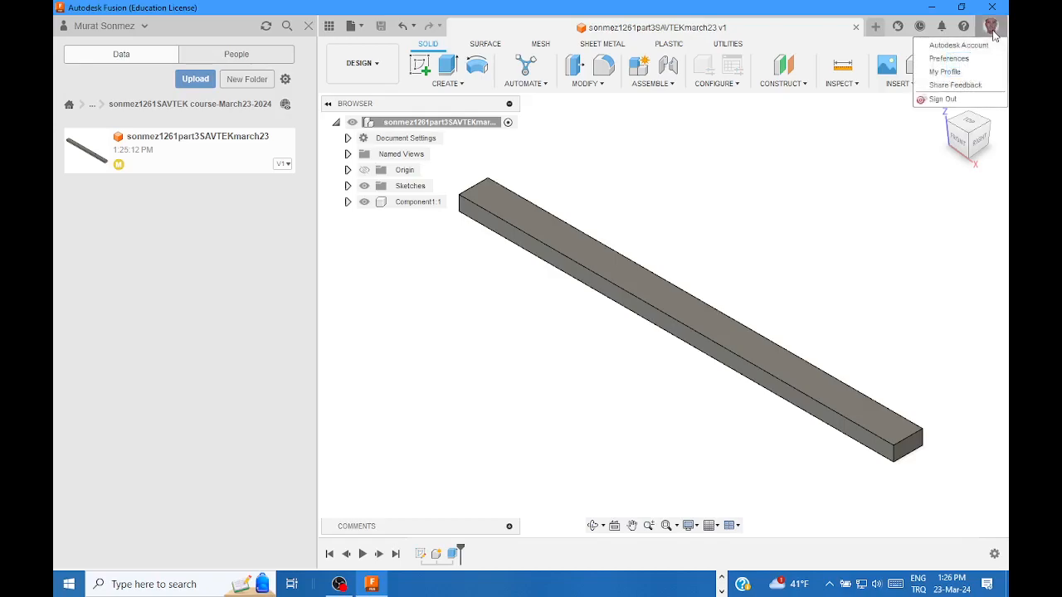
pyautogui.click(954, 60)
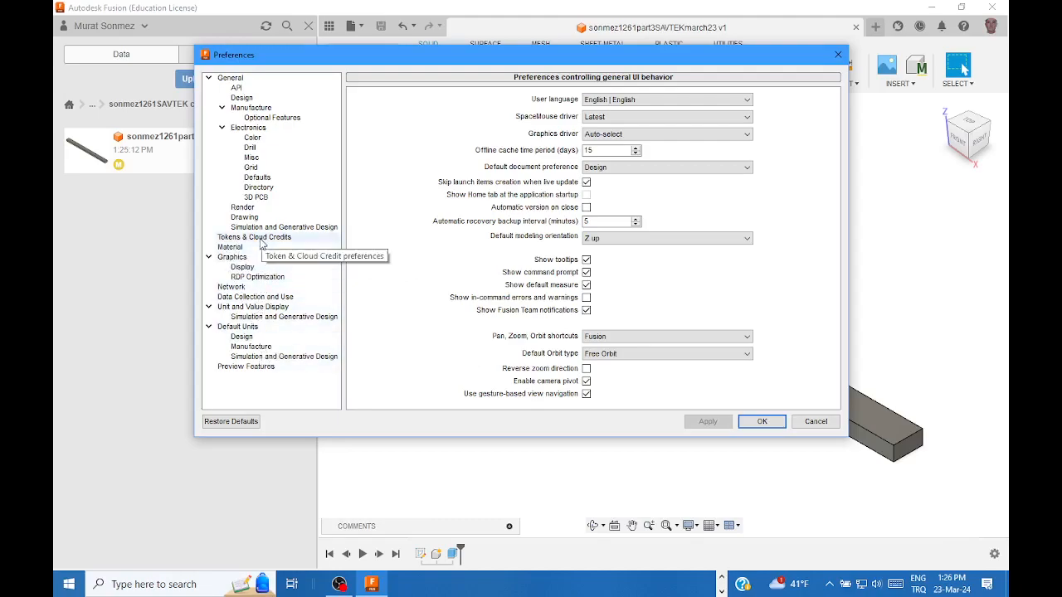
pyautogui.click(237, 308)
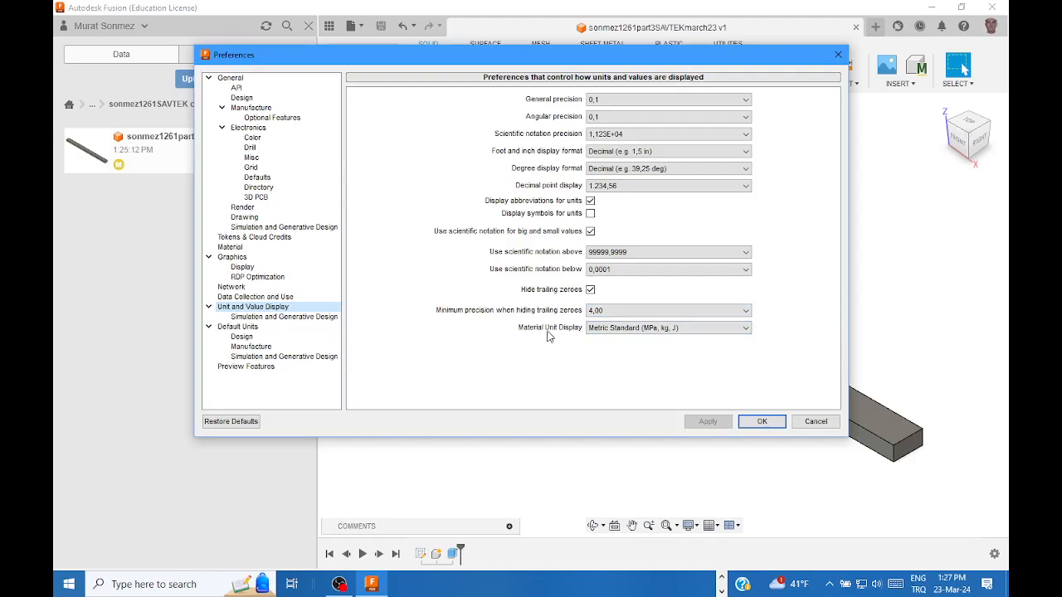
pyautogui.click(745, 328)
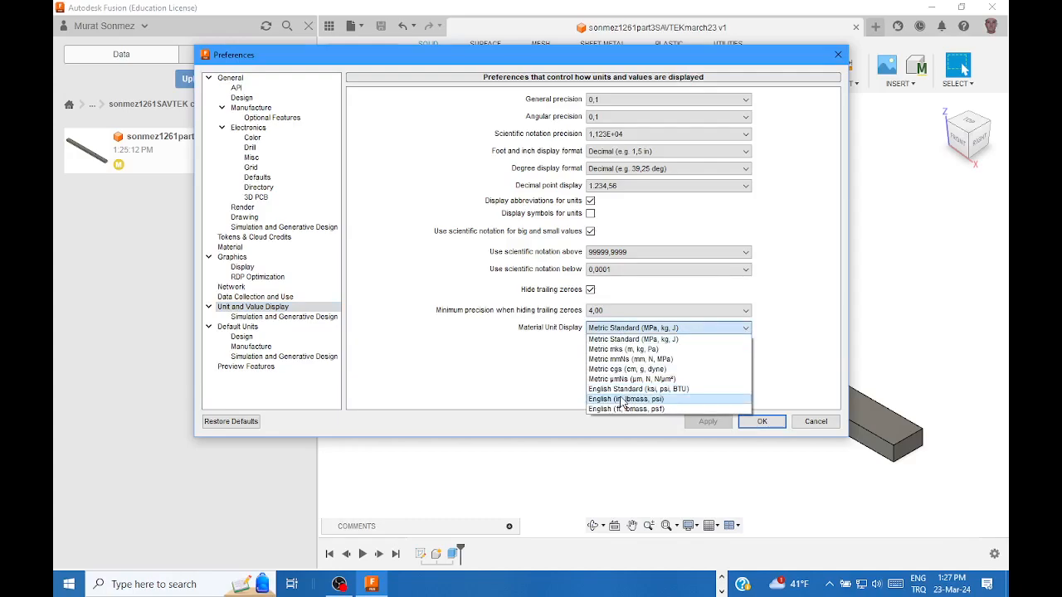
pyautogui.click(635, 331)
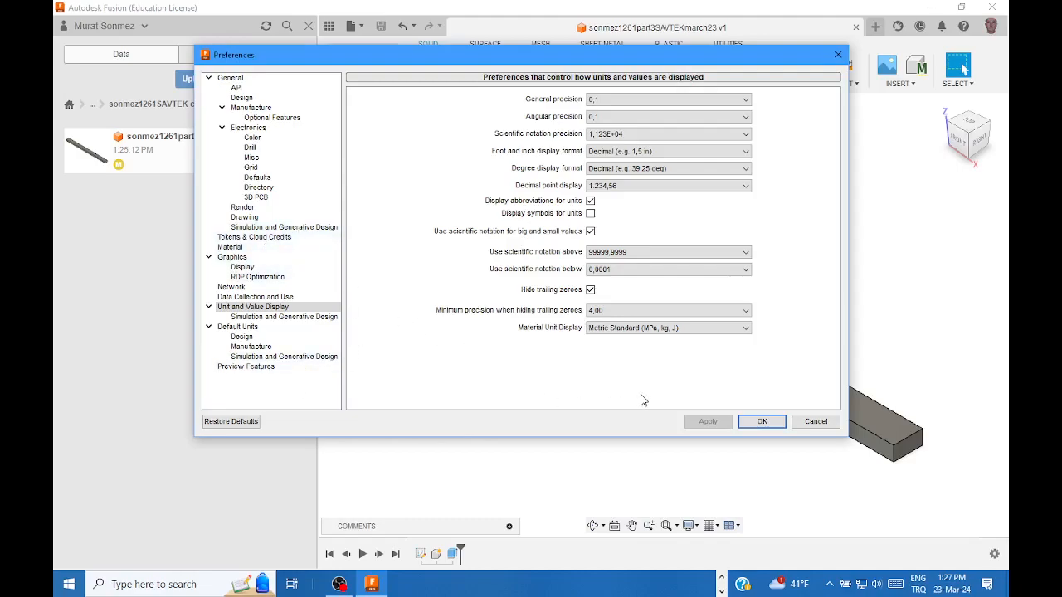
# Step: Check the default unit options for new designs, keep mm, and accept the preferences
pyautogui.click(243, 329)
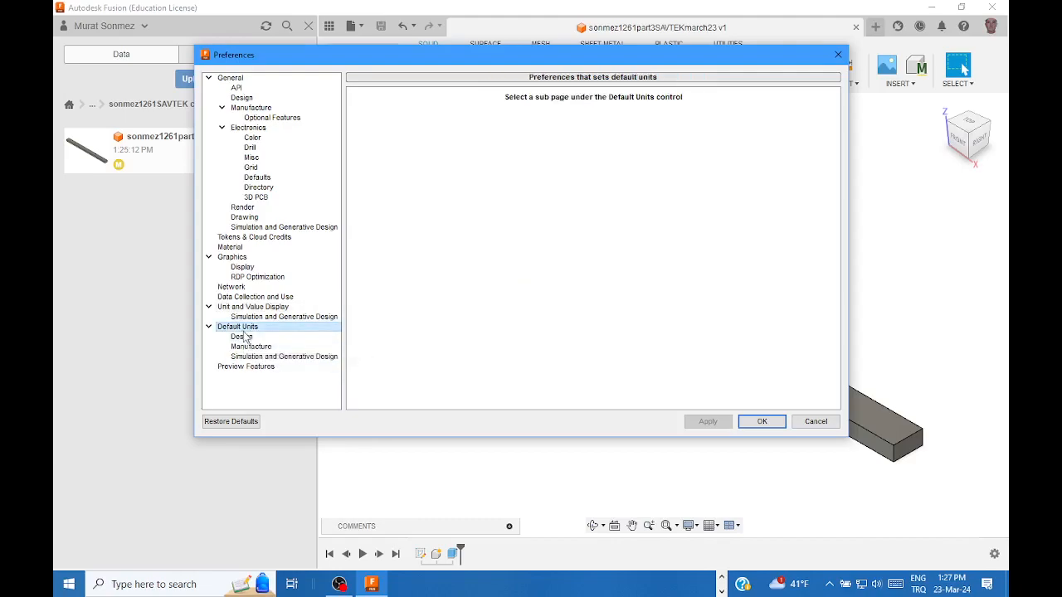
pyautogui.click(244, 338)
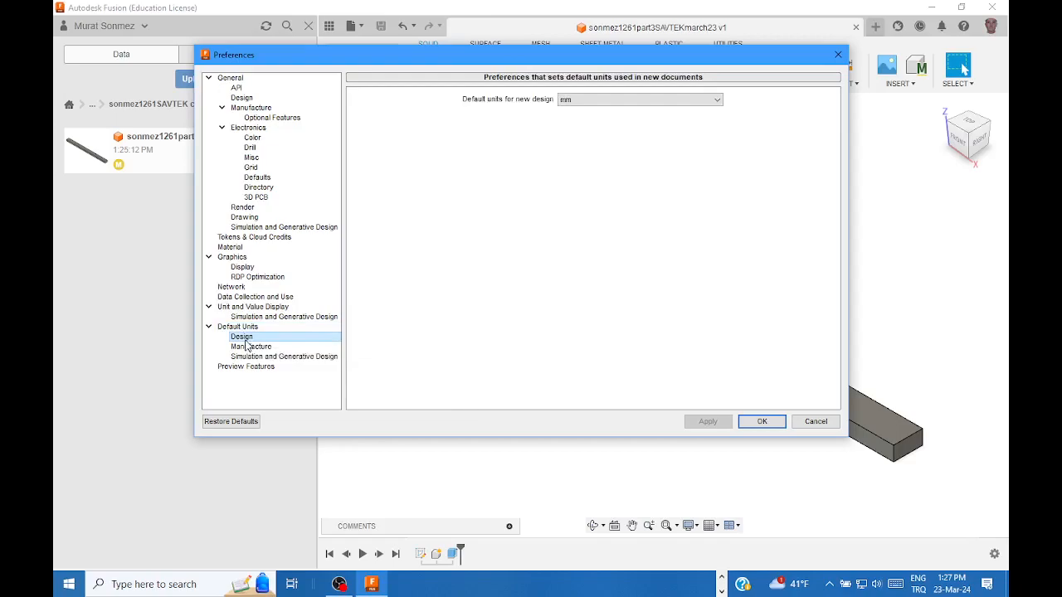
pyautogui.click(719, 99)
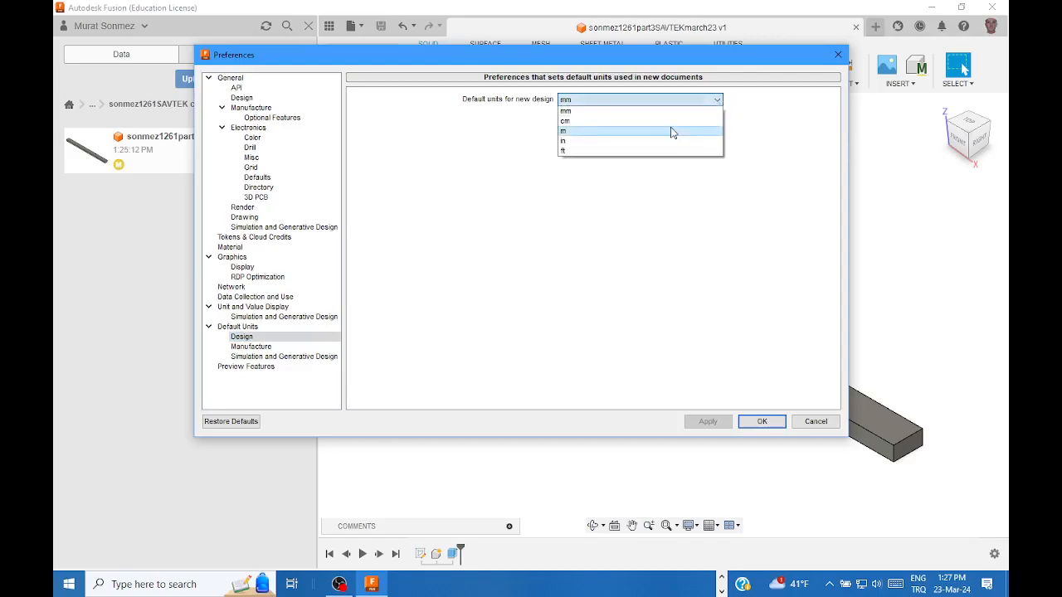
pyautogui.click(793, 127)
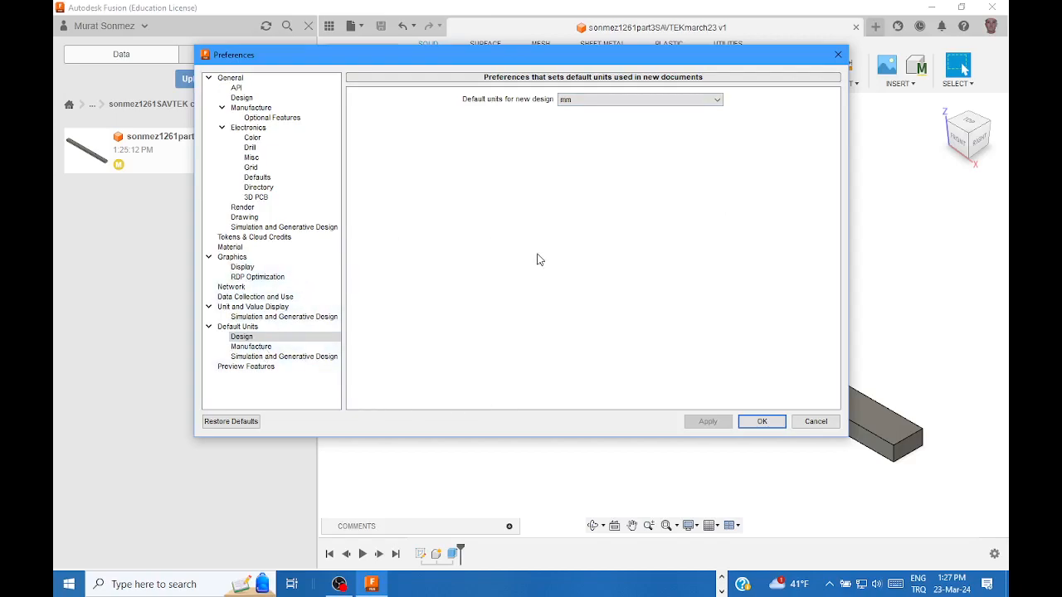
pyautogui.click(764, 426)
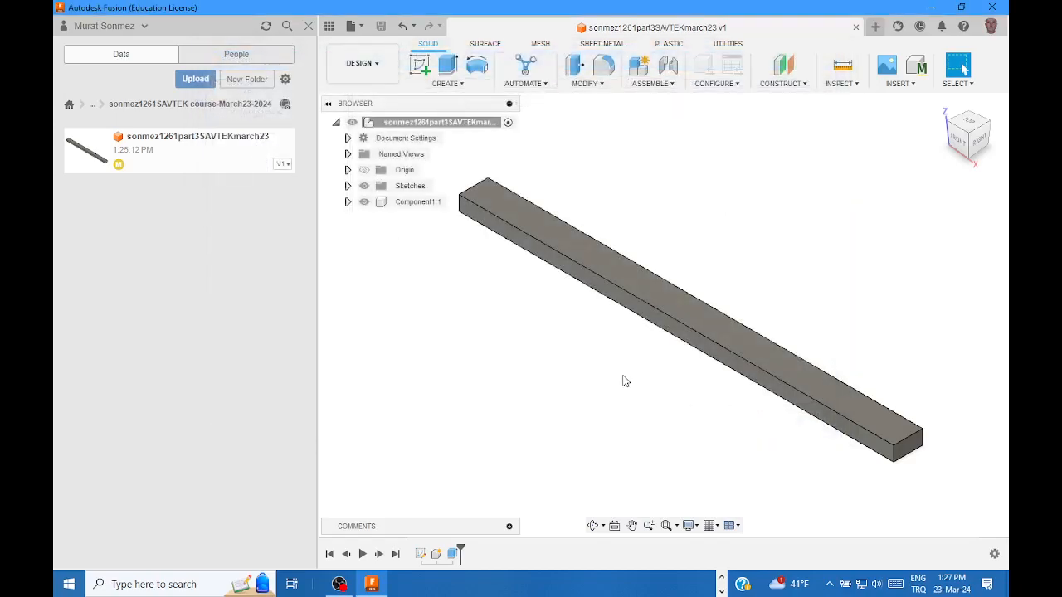
pyautogui.click(384, 71)
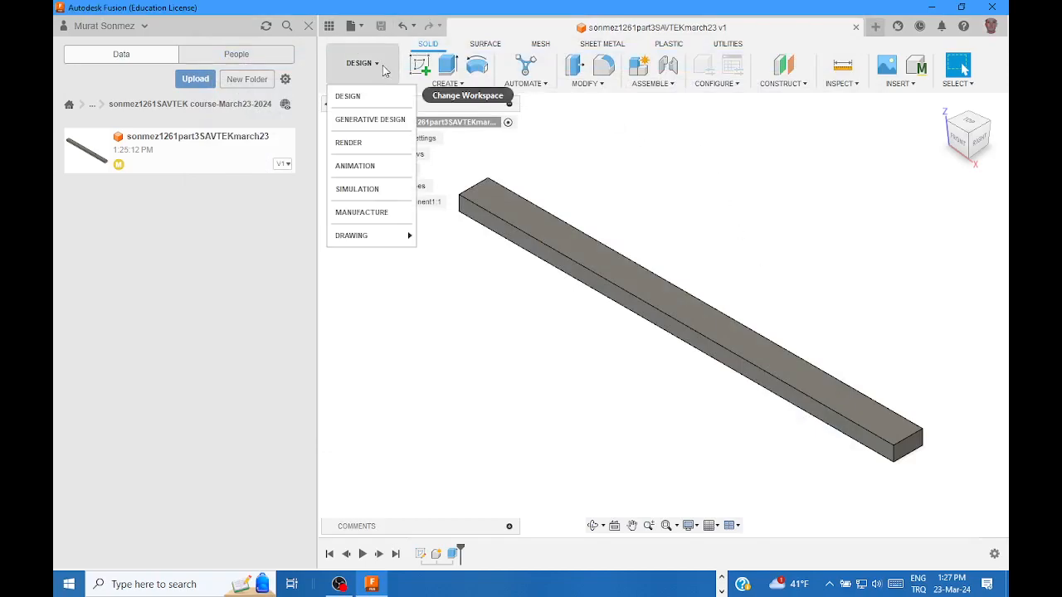
pyautogui.click(366, 191)
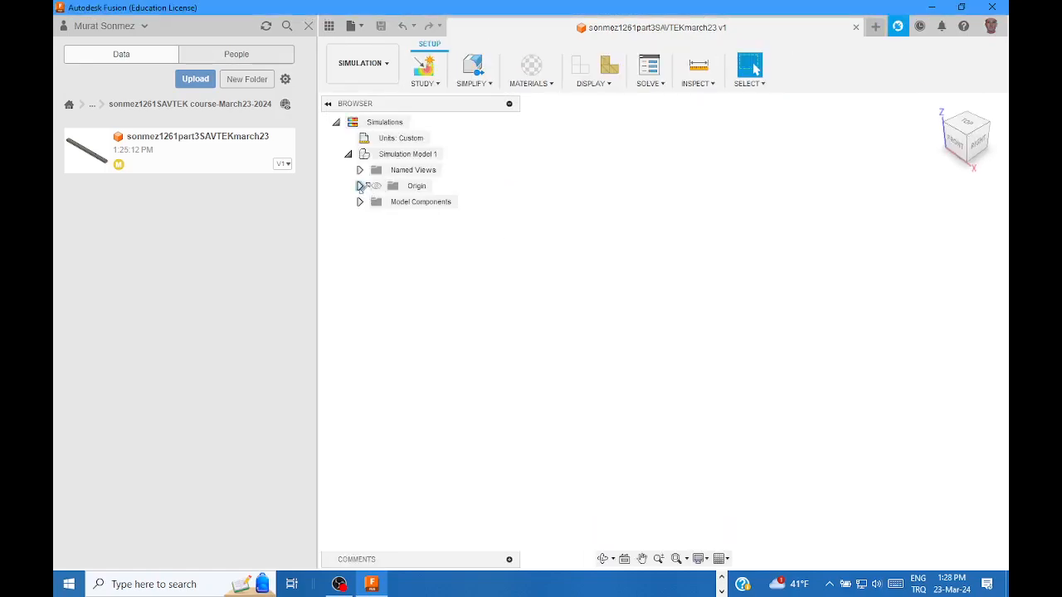
pyautogui.moveTo(486, 102); pyautogui.dragTo(481, 59)
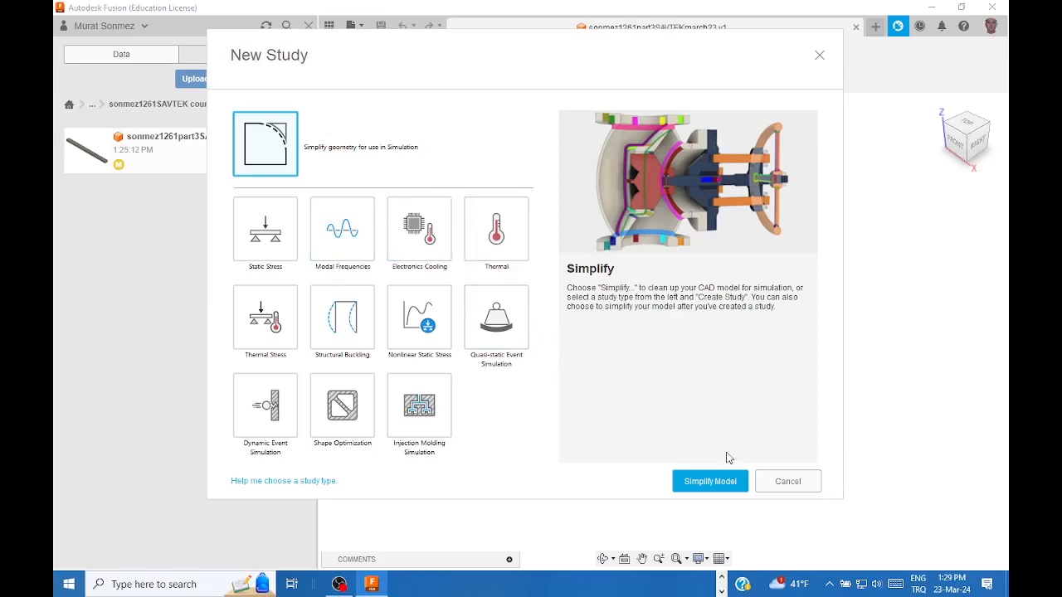
pyautogui.click(784, 482)
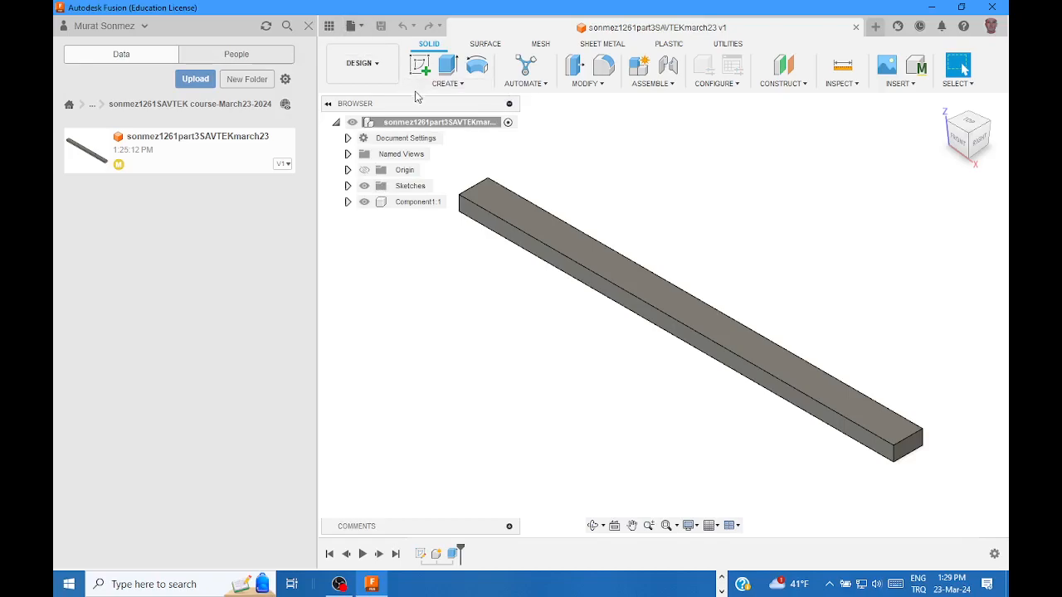
pyautogui.click(352, 27)
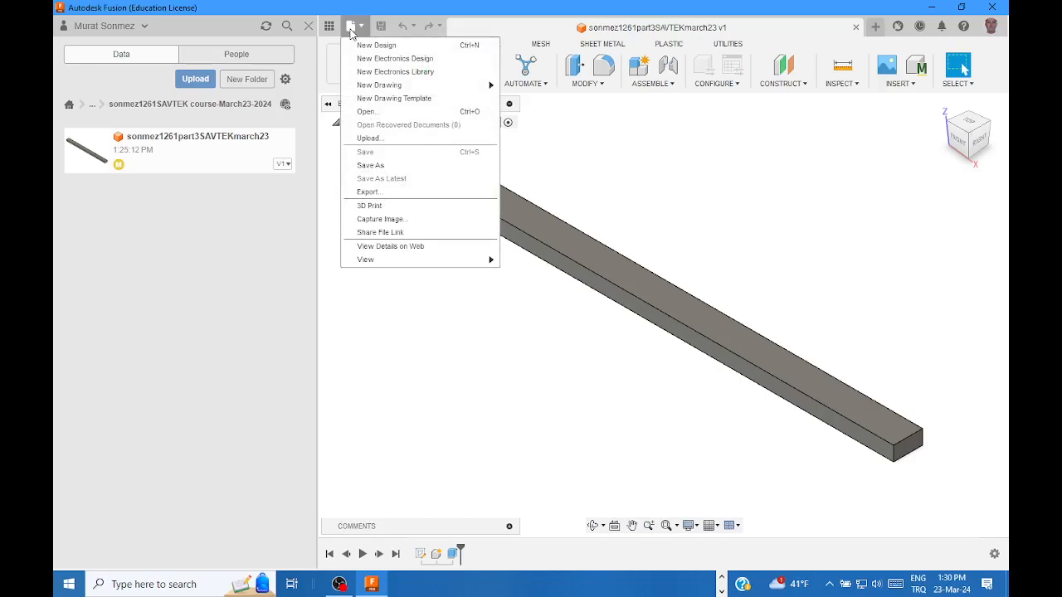
pyautogui.click(784, 217)
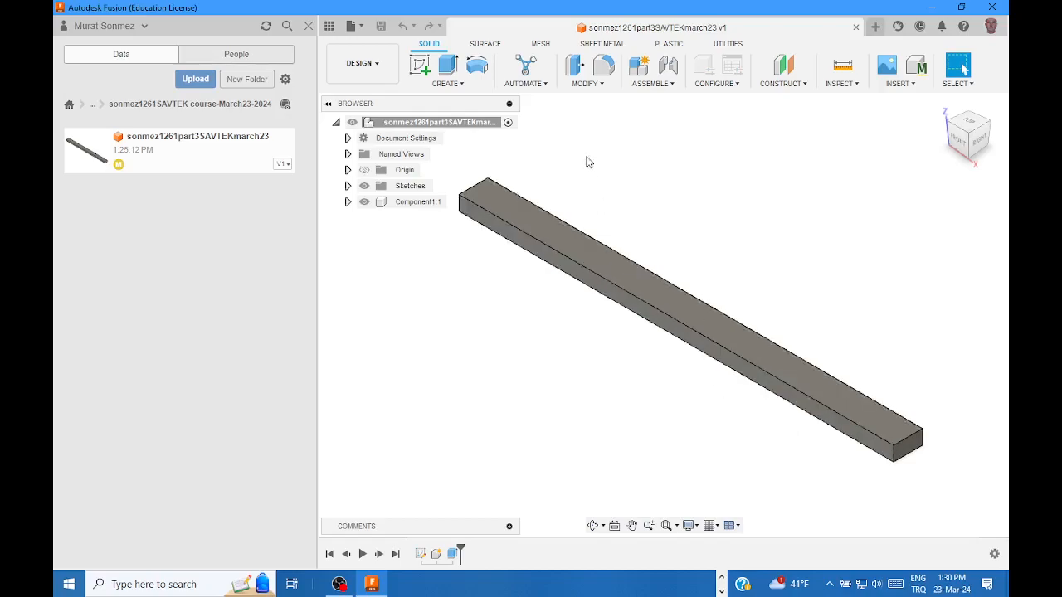
pyautogui.click(355, 28)
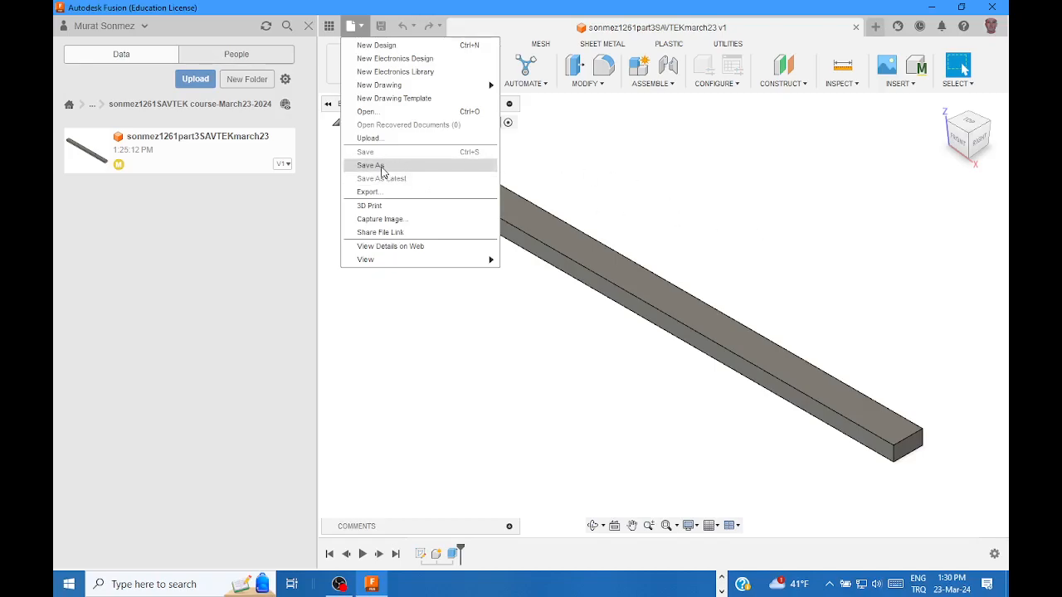
pyautogui.click(812, 256)
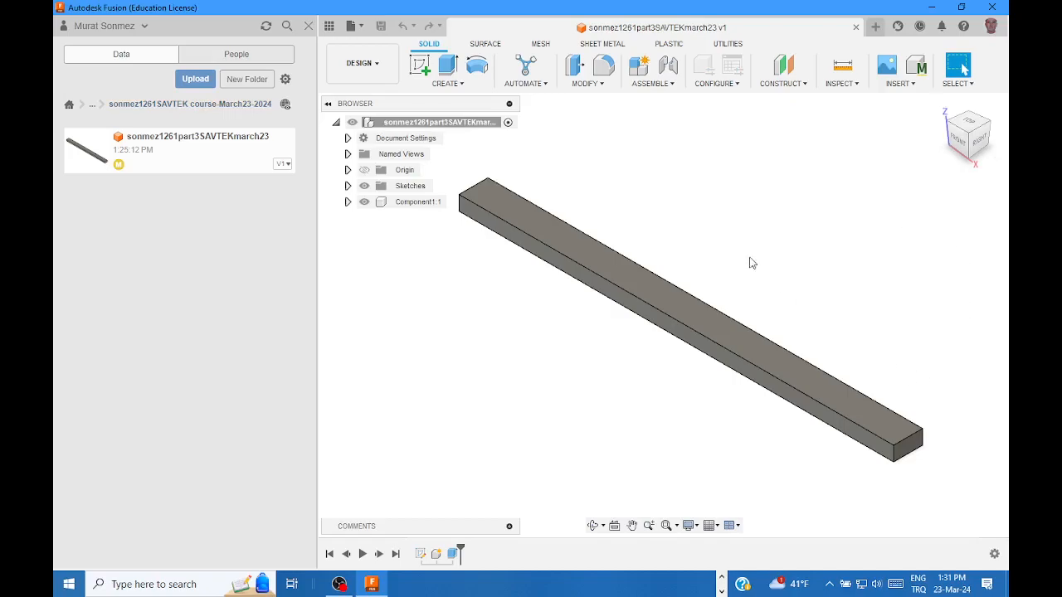
# Step: Switch to the Simulation workspace, create a Static Stress study for the bar, and hide the project file browser
pyautogui.click(374, 67)
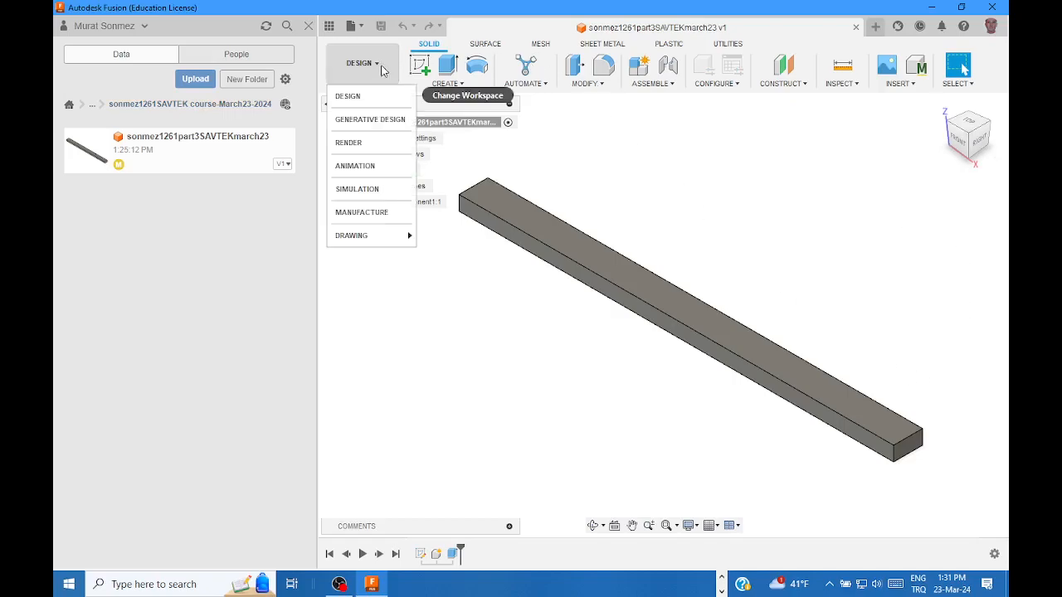
pyautogui.click(357, 190)
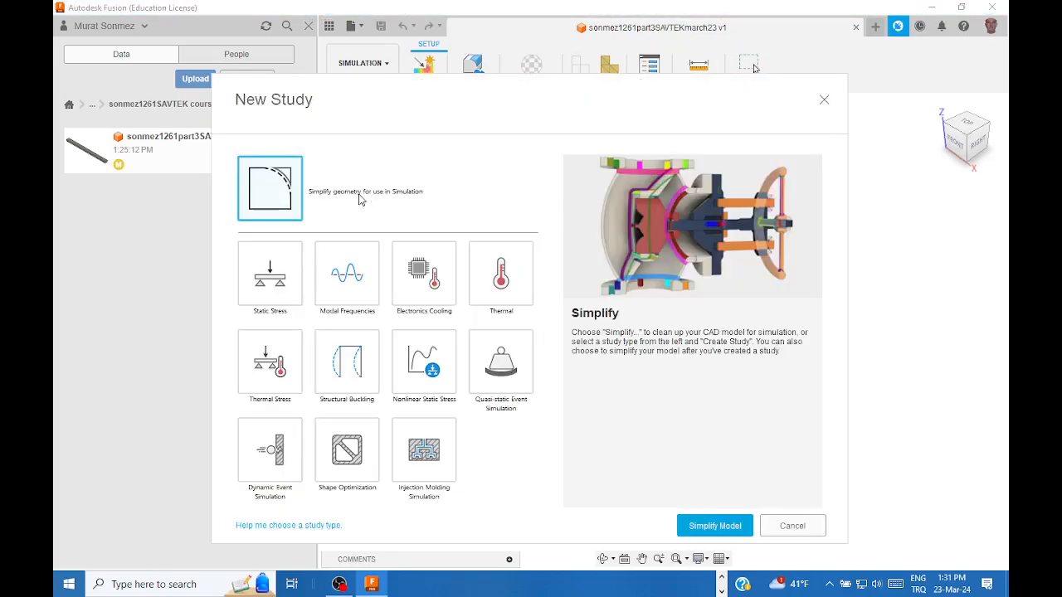
pyautogui.moveTo(440, 103); pyautogui.dragTo(444, 69)
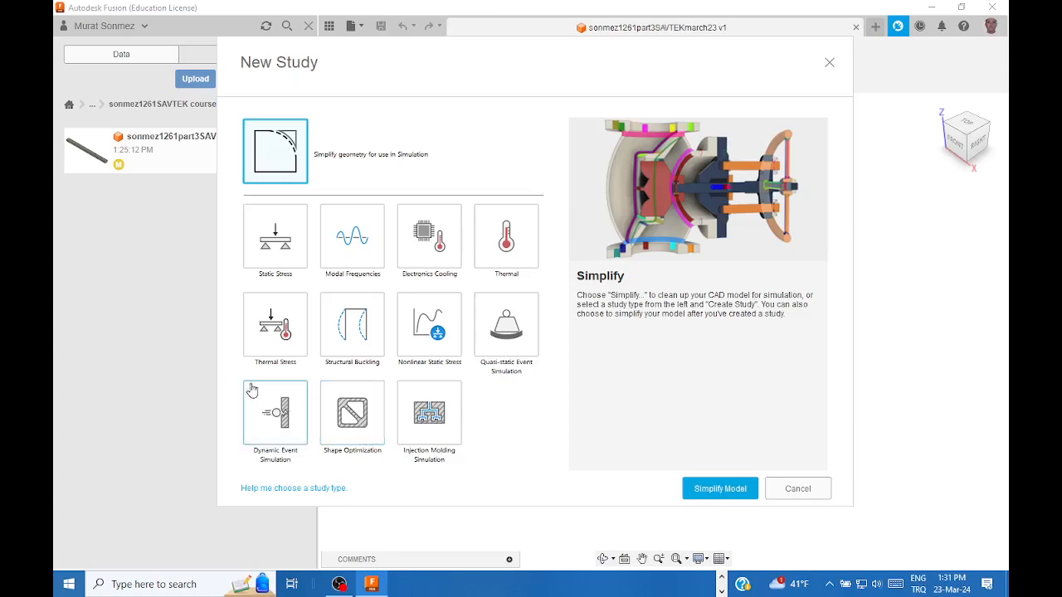
pyautogui.click(273, 241)
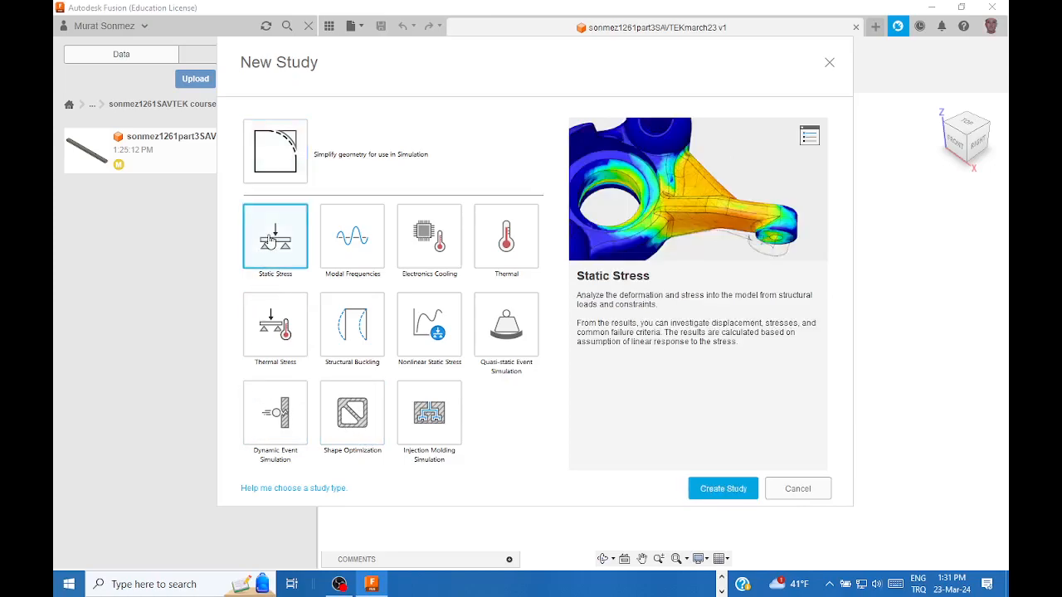
pyautogui.click(722, 489)
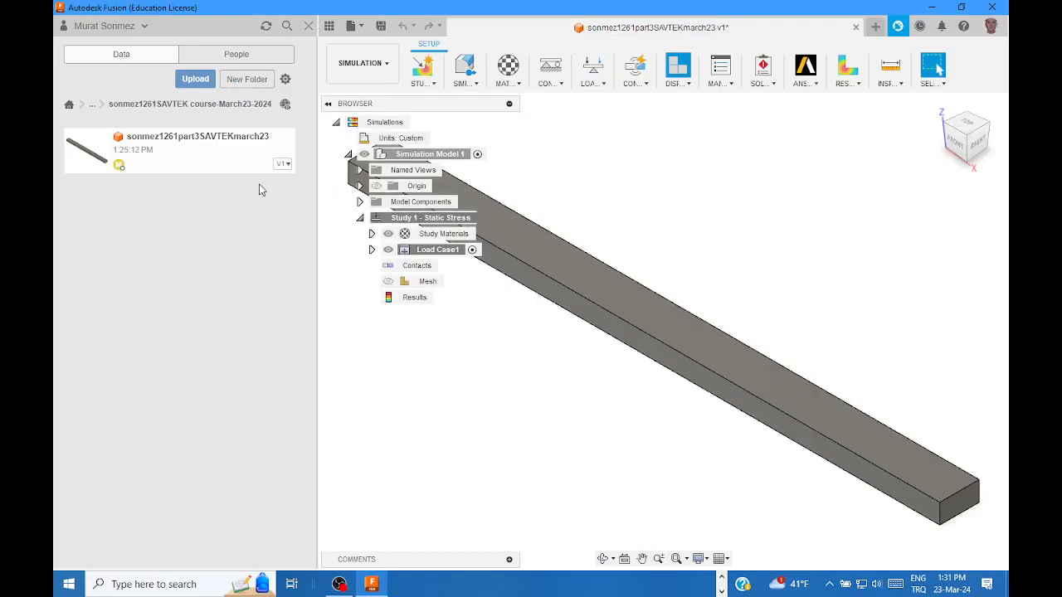
pyautogui.click(329, 30)
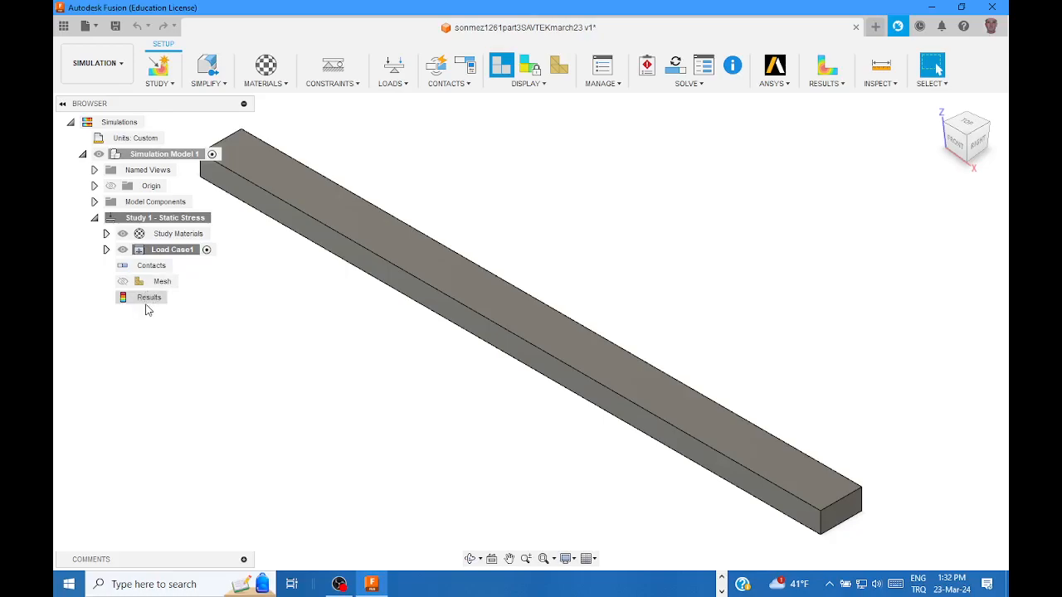
# Step: Review the study material options for Component1:1, keep the model material and Yield Strength as the safety factor basis, and accept
pyautogui.moveTo(642, 264); pyautogui.dragTo(721, 285, button='middle')
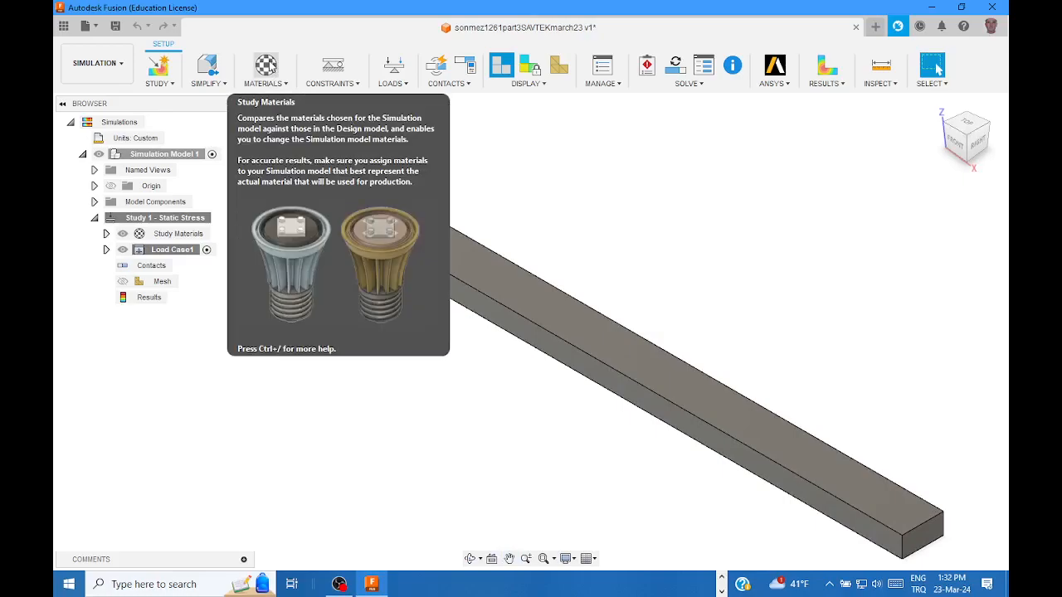
pyautogui.click(266, 66)
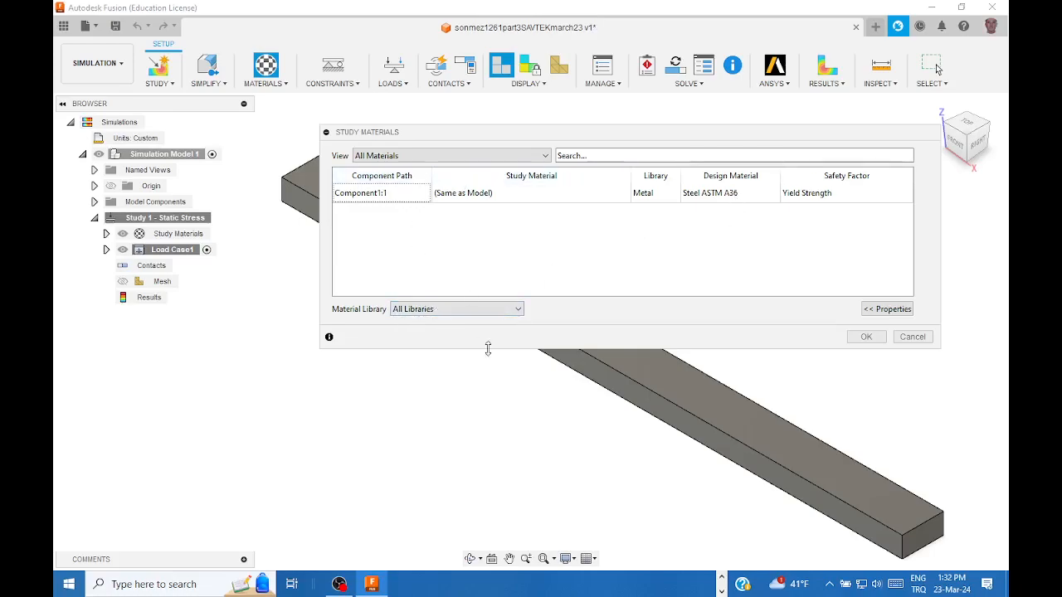
pyautogui.click(517, 309)
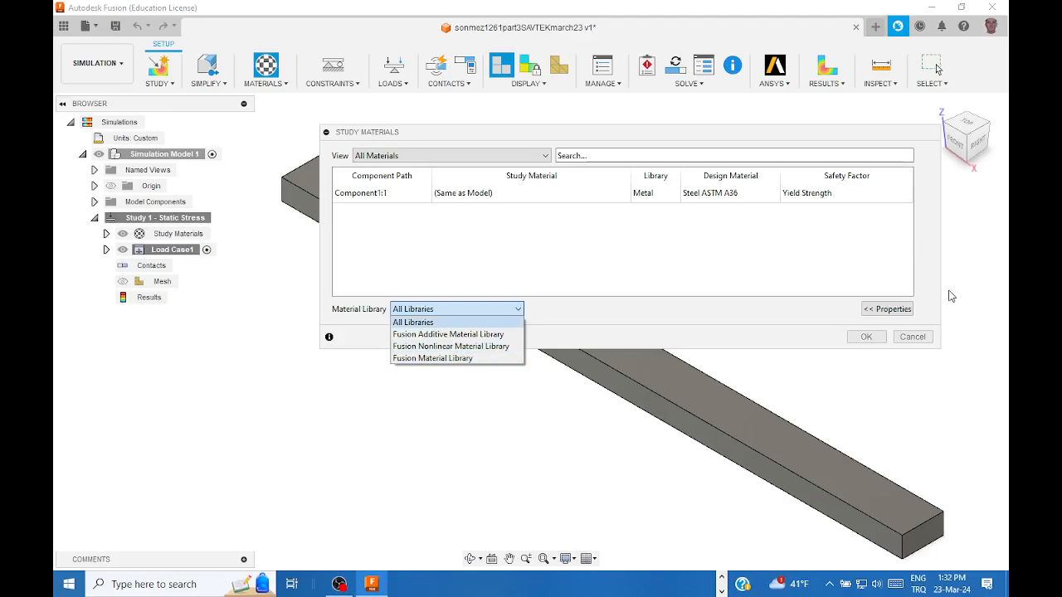
pyautogui.click(860, 194)
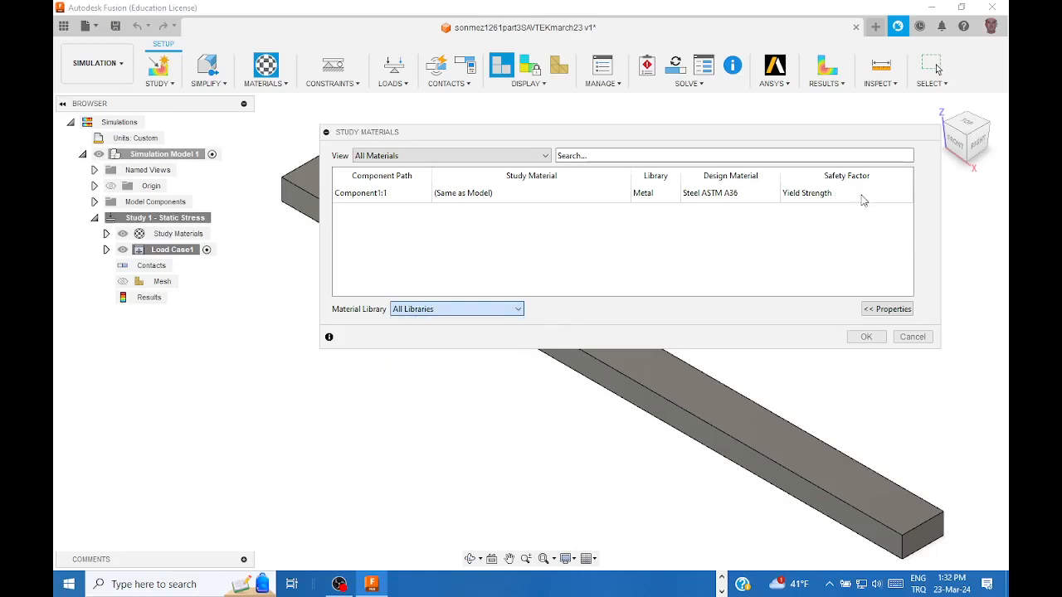
pyautogui.click(863, 198)
pyautogui.click(906, 194)
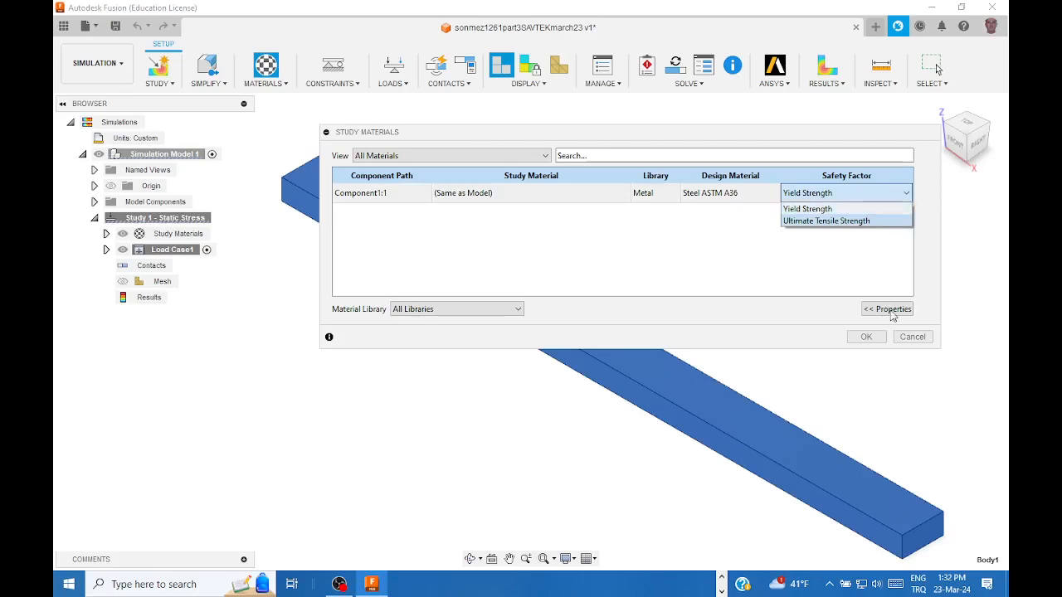
pyautogui.click(883, 197)
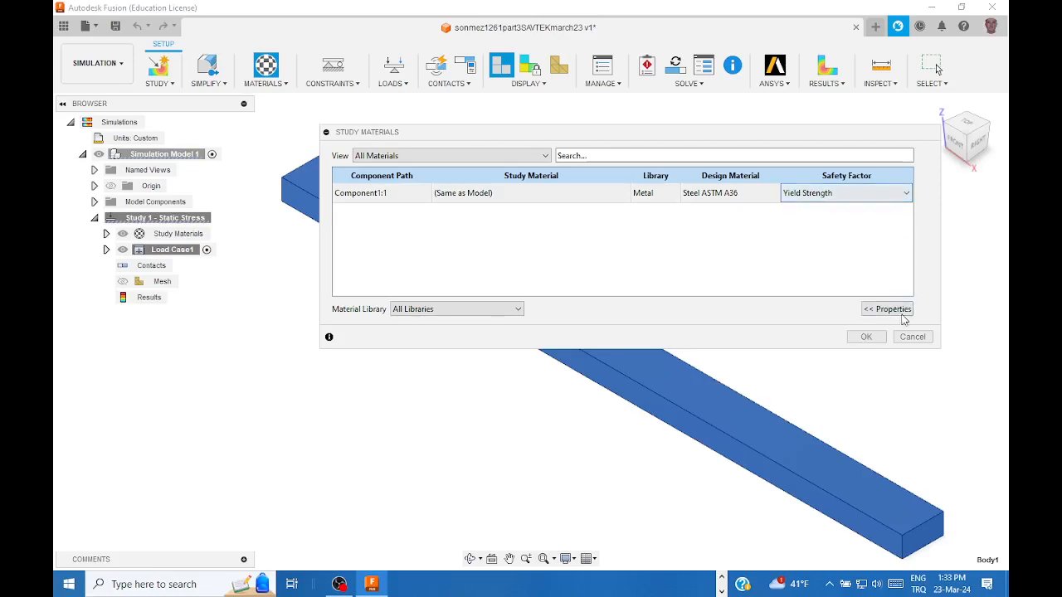
pyautogui.click(865, 337)
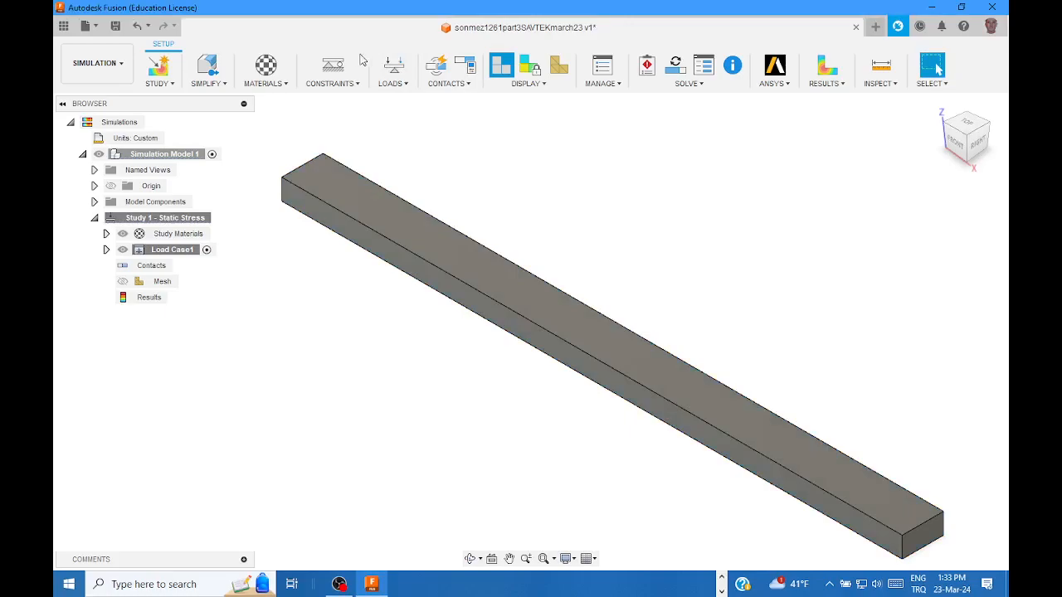
# Step: Apply a Fixed structural constraint in all three axes to the bar's left end face
pyautogui.click(339, 85)
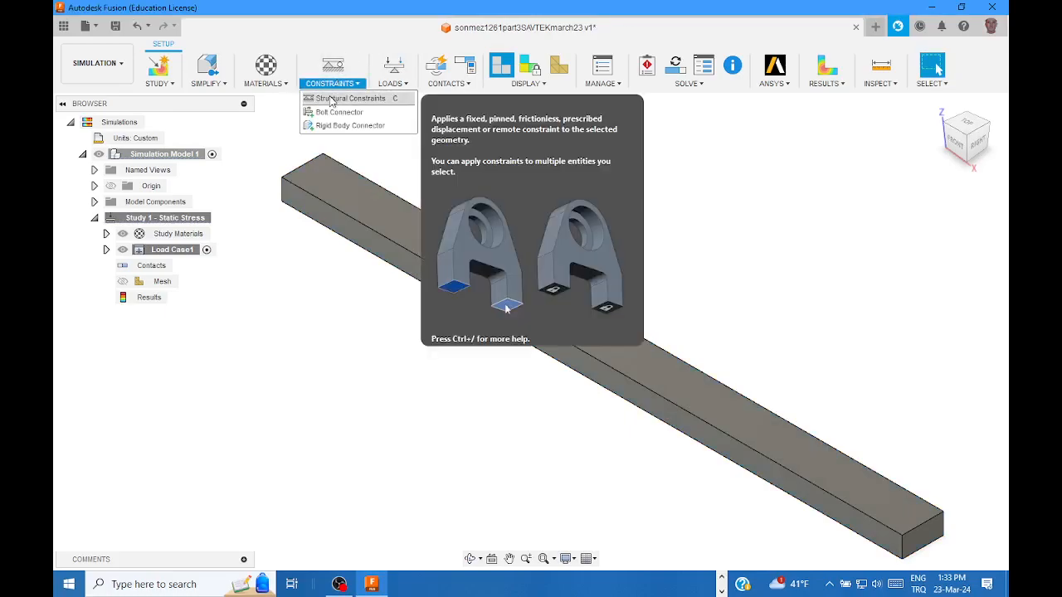
pyautogui.click(340, 99)
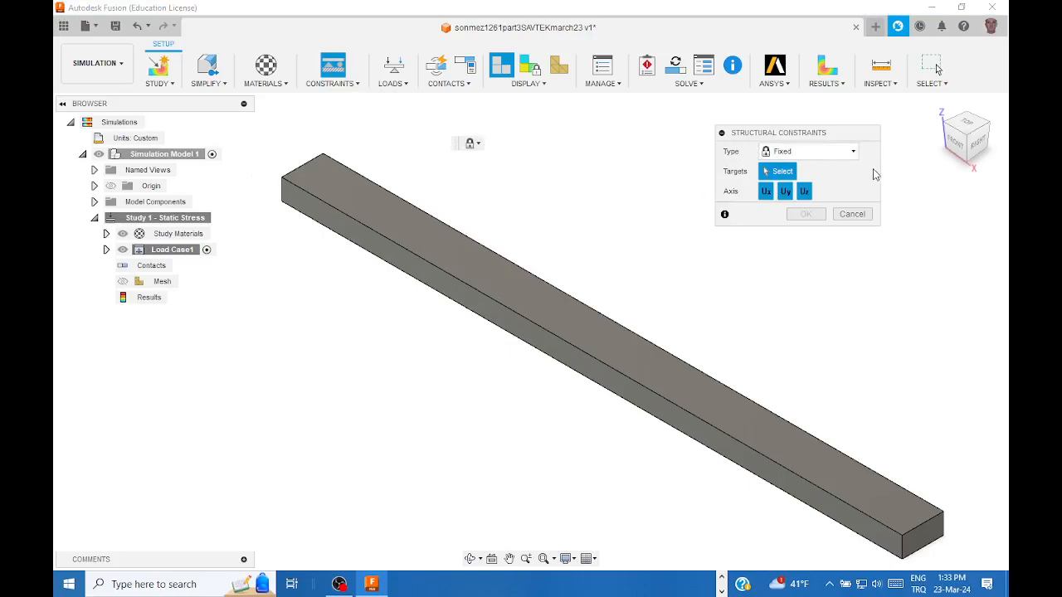
pyautogui.click(944, 127)
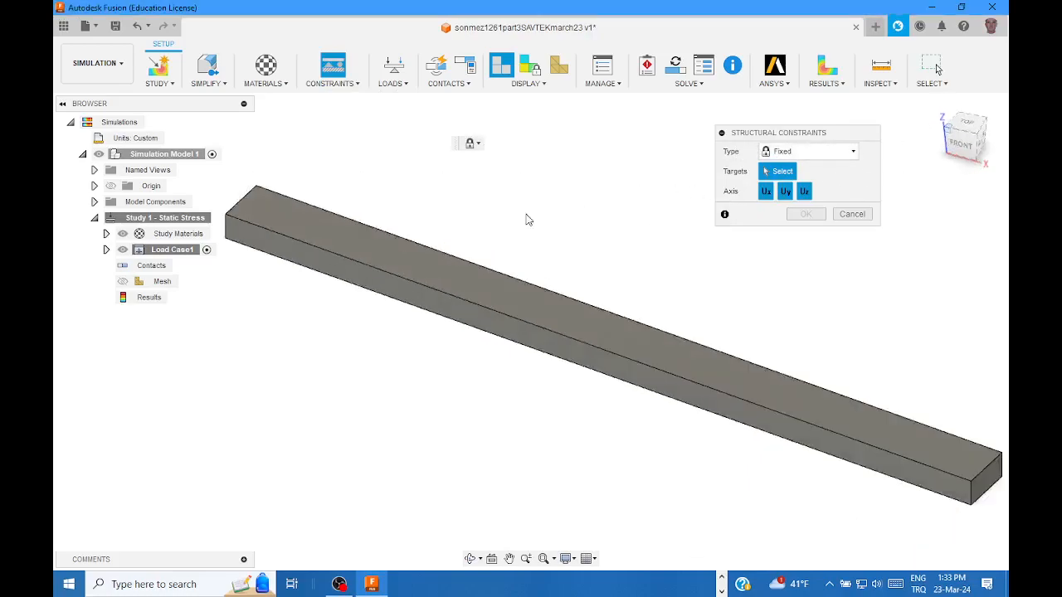
pyautogui.moveTo(367, 404); pyautogui.dragTo(518, 354, button='middle')
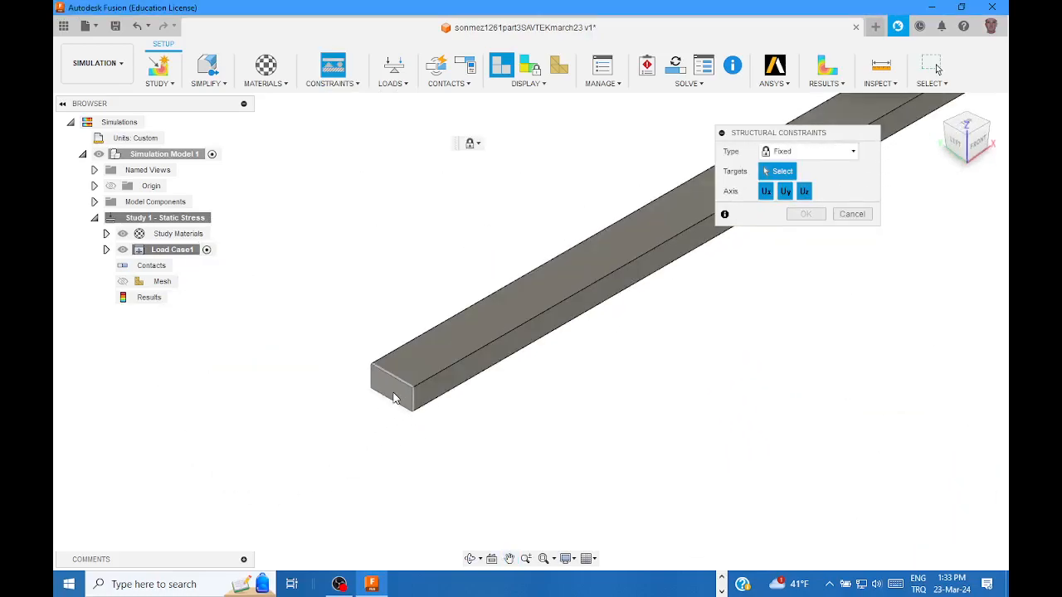
pyautogui.click(394, 397)
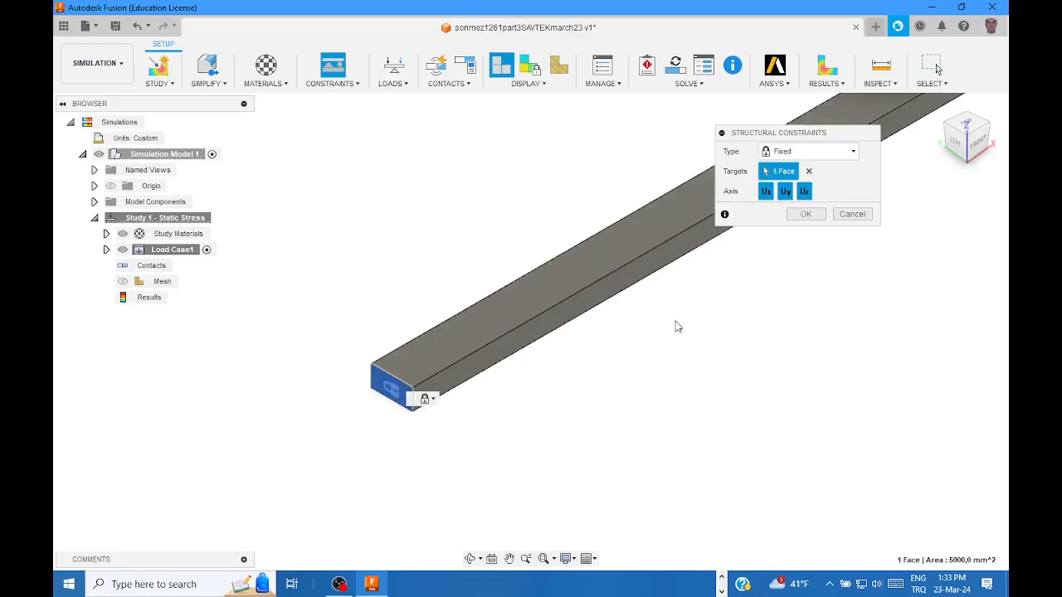
pyautogui.click(812, 215)
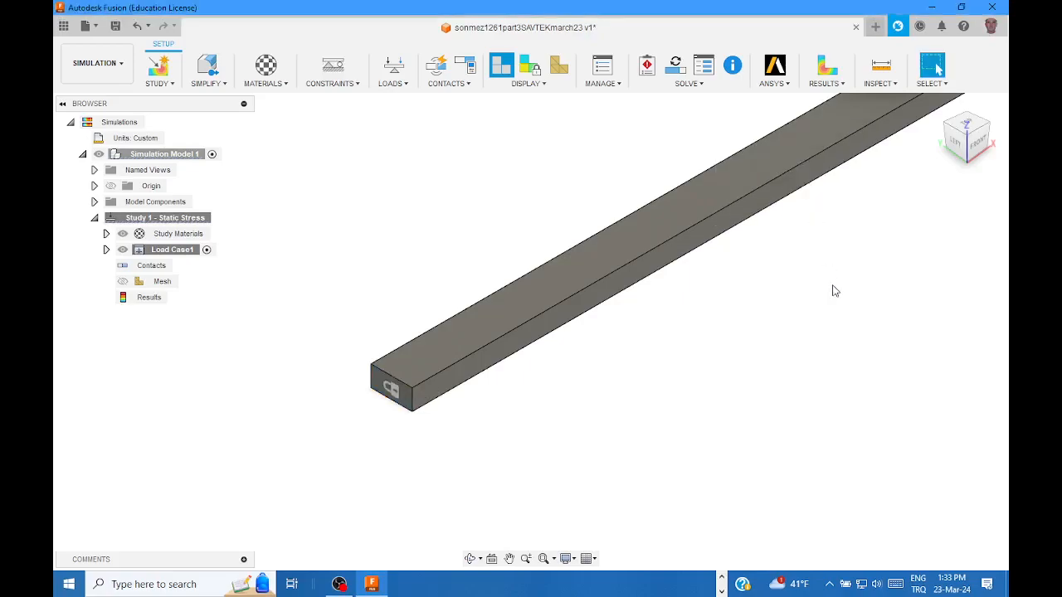
# Step: Start a structural load of type Force on the bar's free right end face, opposite the fixed end
pyautogui.scroll(-2, 843, 293)
pyautogui.moveTo(843, 294); pyautogui.dragTo(616, 379, button='middle')
pyautogui.click(994, 127)
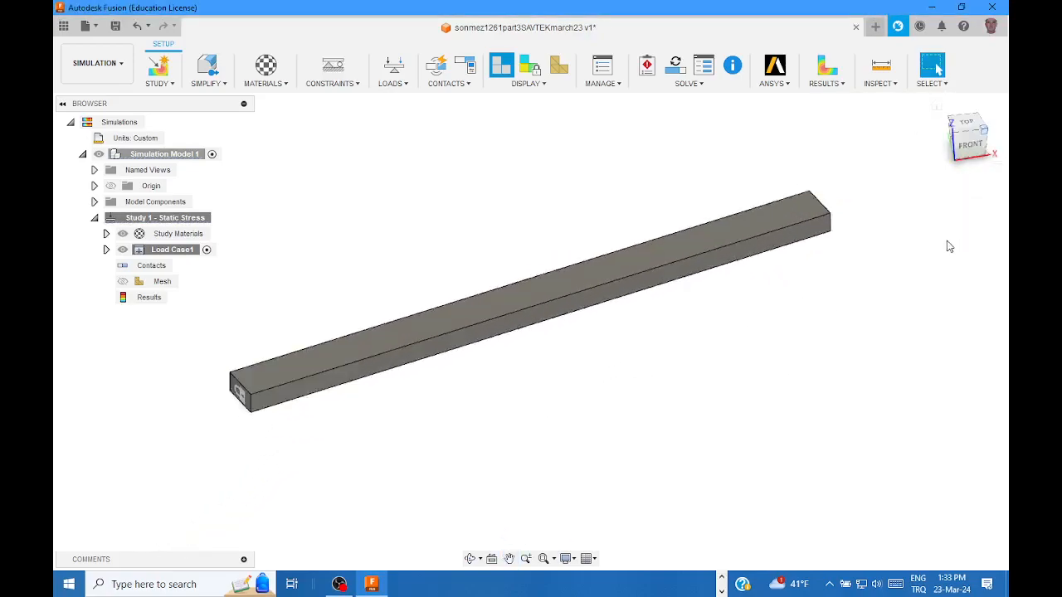
pyautogui.moveTo(857, 398); pyautogui.dragTo(710, 328, button='middle')
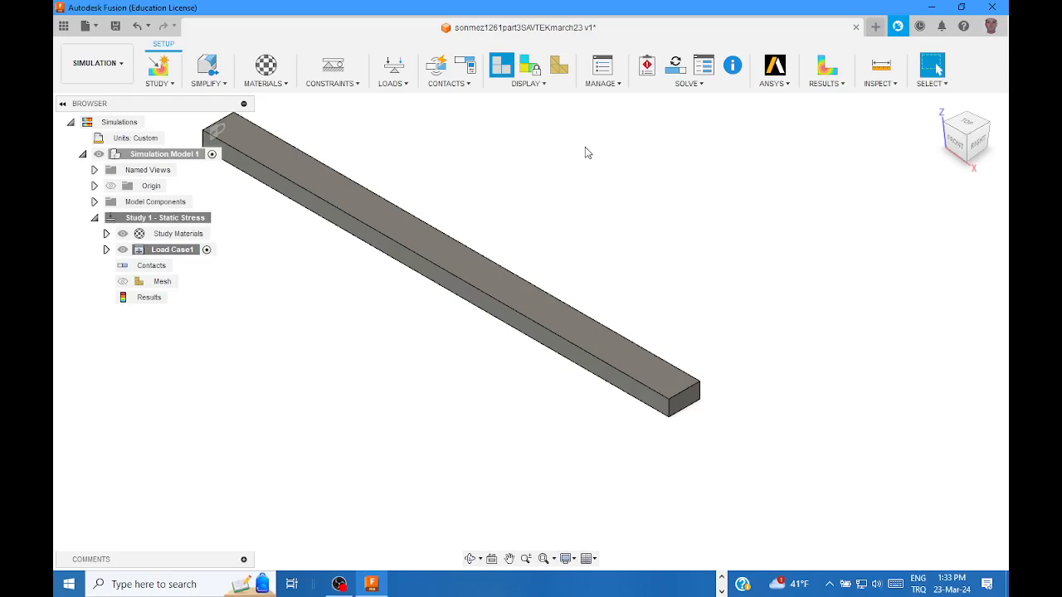
pyautogui.click(394, 66)
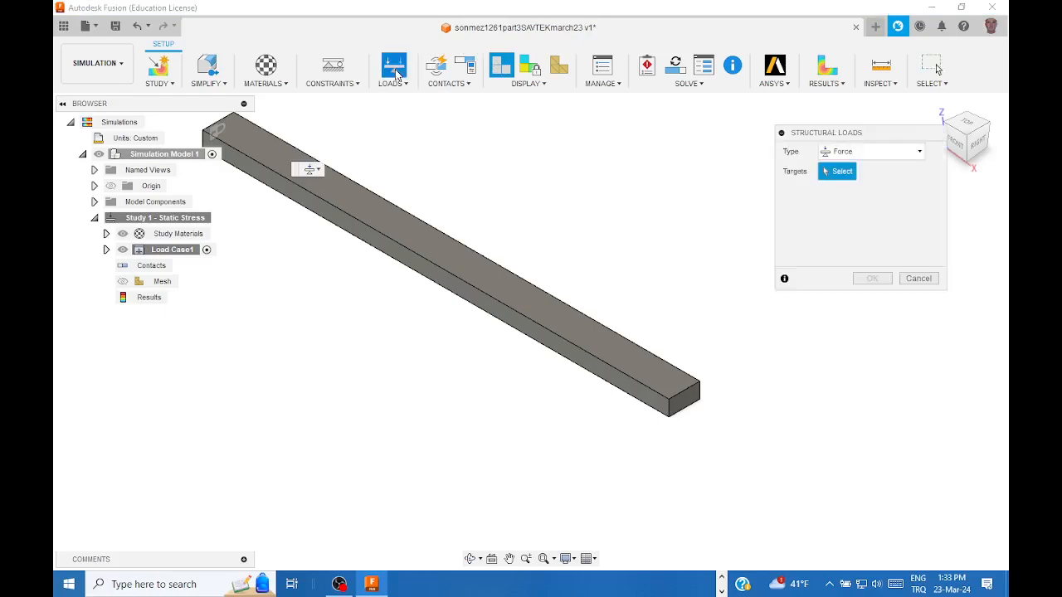
pyautogui.click(919, 152)
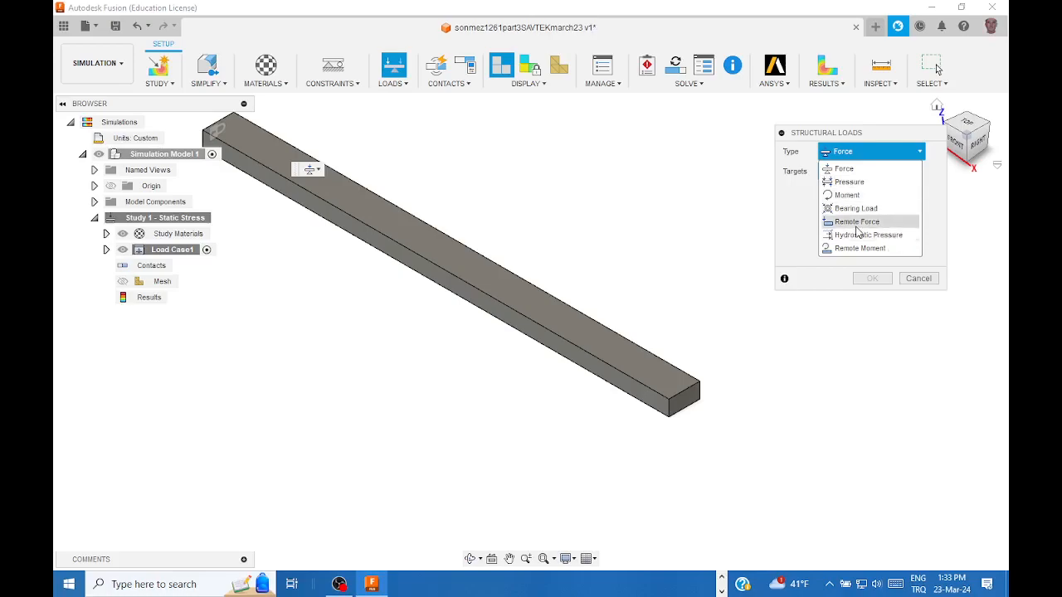
pyautogui.click(851, 170)
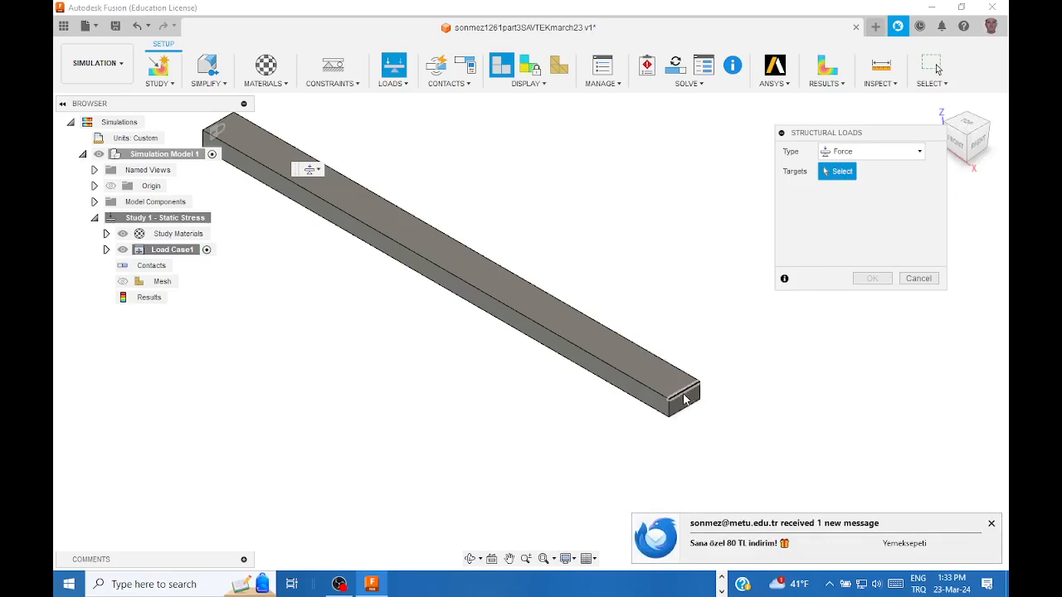
pyautogui.scroll(5, 686, 404)
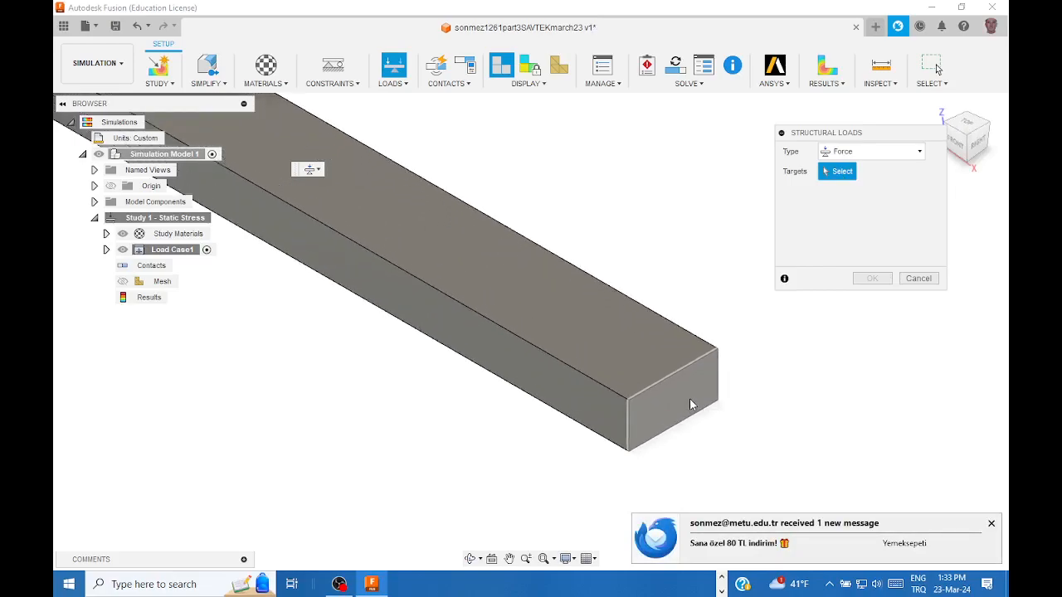
pyautogui.click(684, 396)
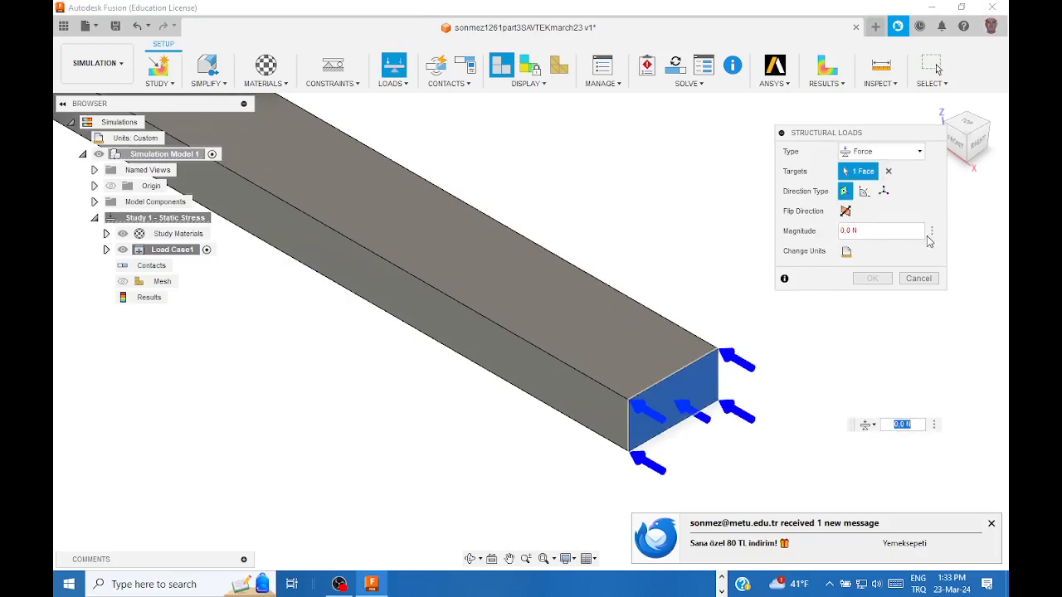
# Step: Keep the force normal to the end face, flip it to pull outward, set its magnitude to 80 kN, and accept the load
pyautogui.click(884, 192)
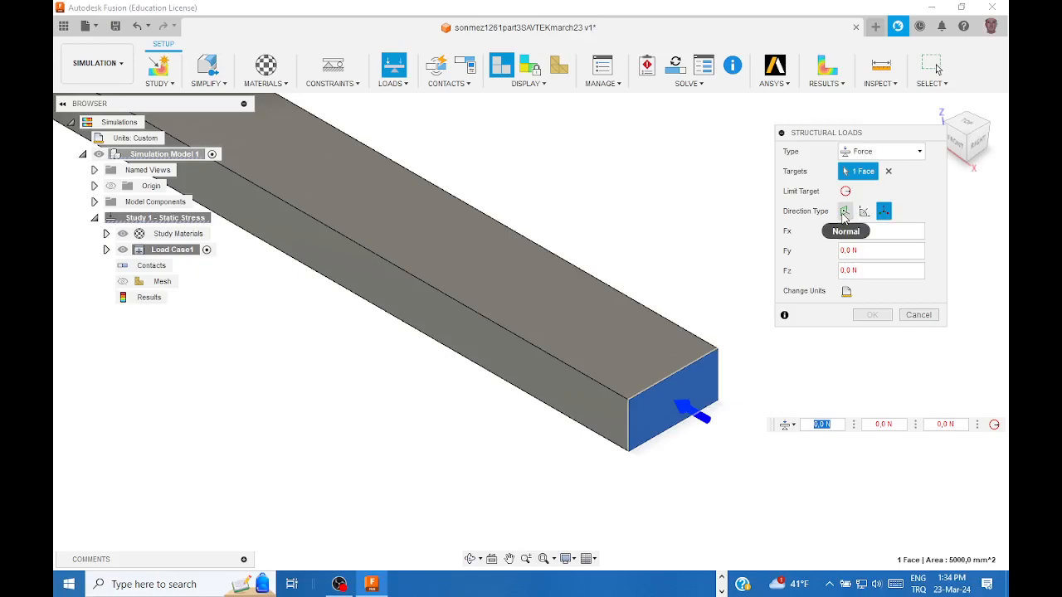
pyautogui.click(846, 212)
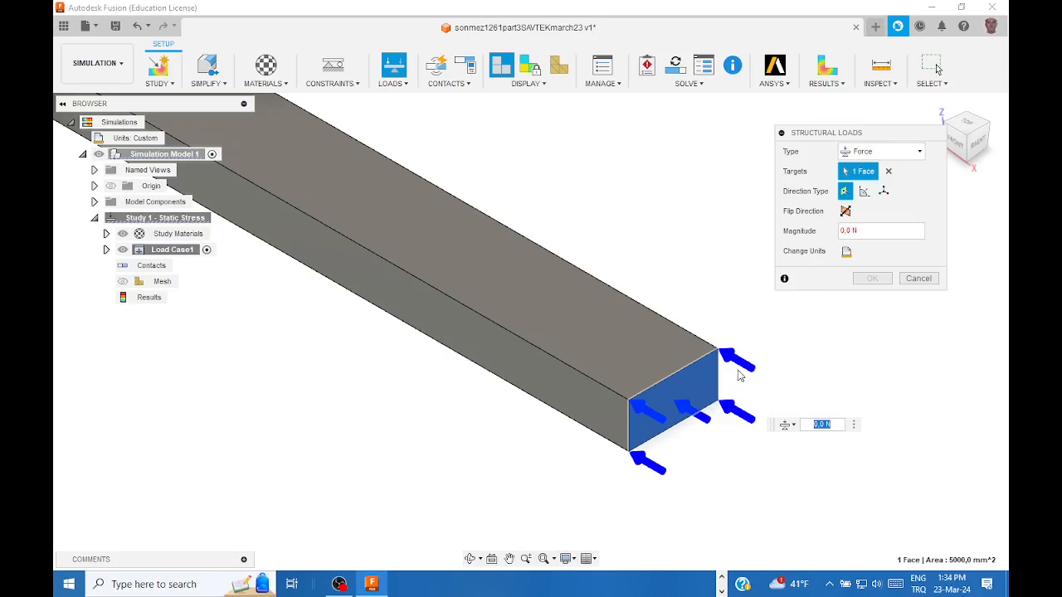
pyautogui.click(846, 211)
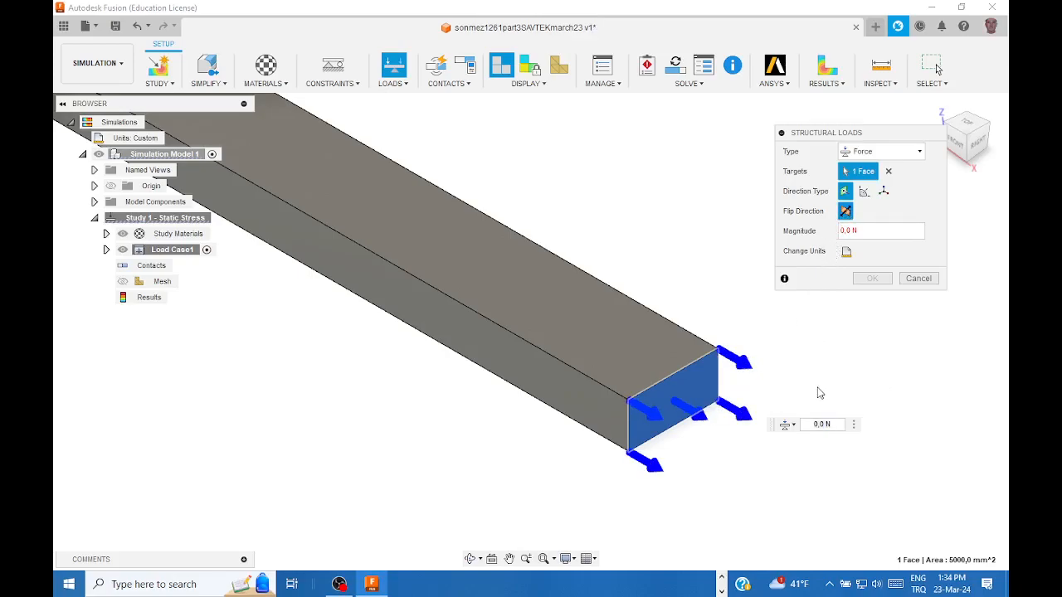
pyautogui.click(863, 231)
pyautogui.write('80kN')
pyautogui.press('Return')
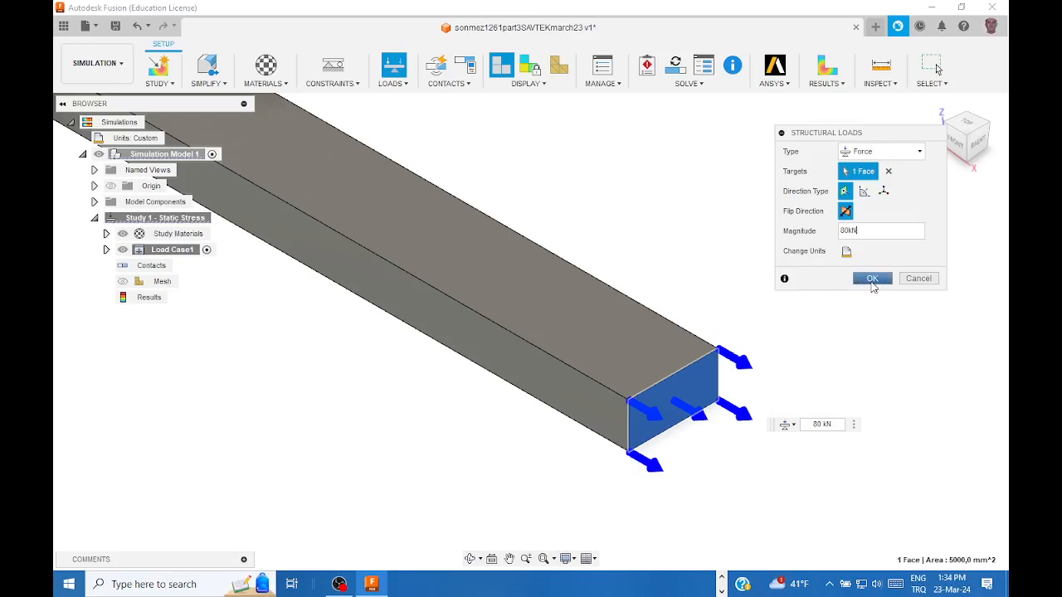
pyautogui.click(872, 279)
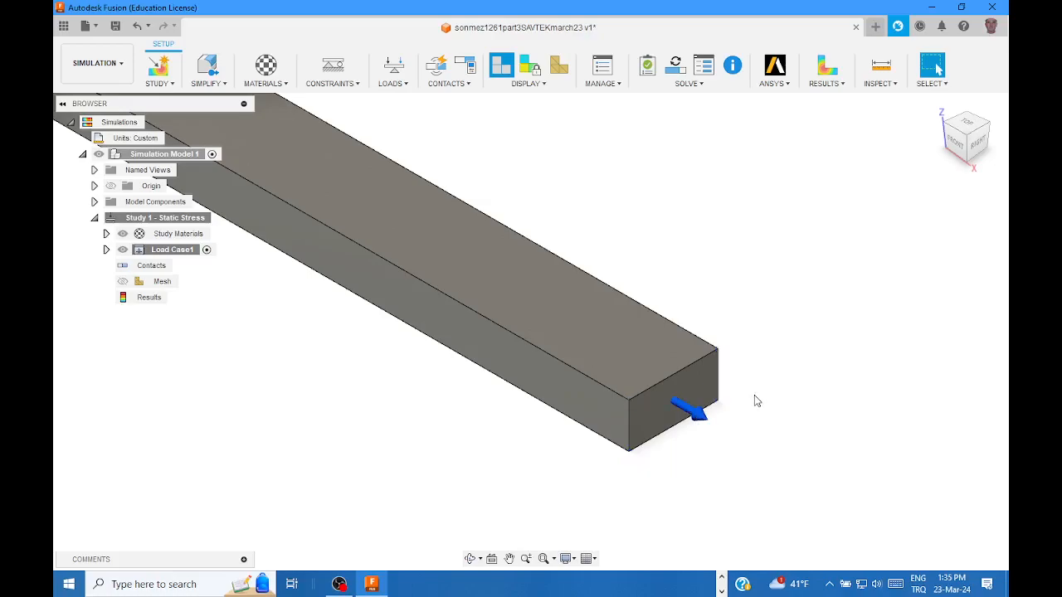
pyautogui.scroll(-2, 754, 395)
pyautogui.moveTo(698, 253); pyautogui.dragTo(919, 370, button='middle')
pyautogui.scroll(-3, 755, 278)
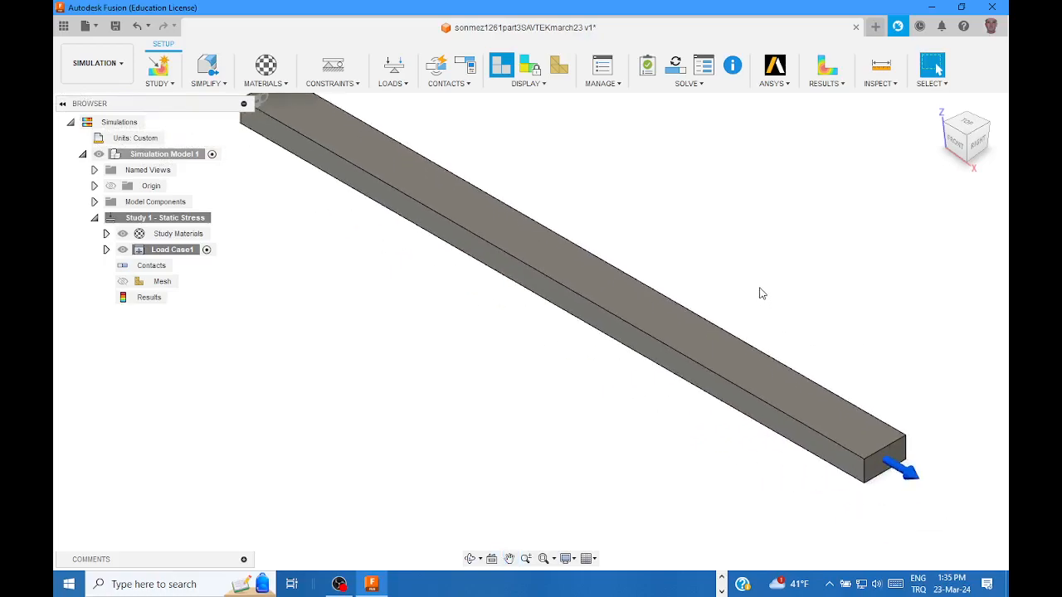
pyautogui.moveTo(710, 209); pyautogui.dragTo(711, 251, button='middle')
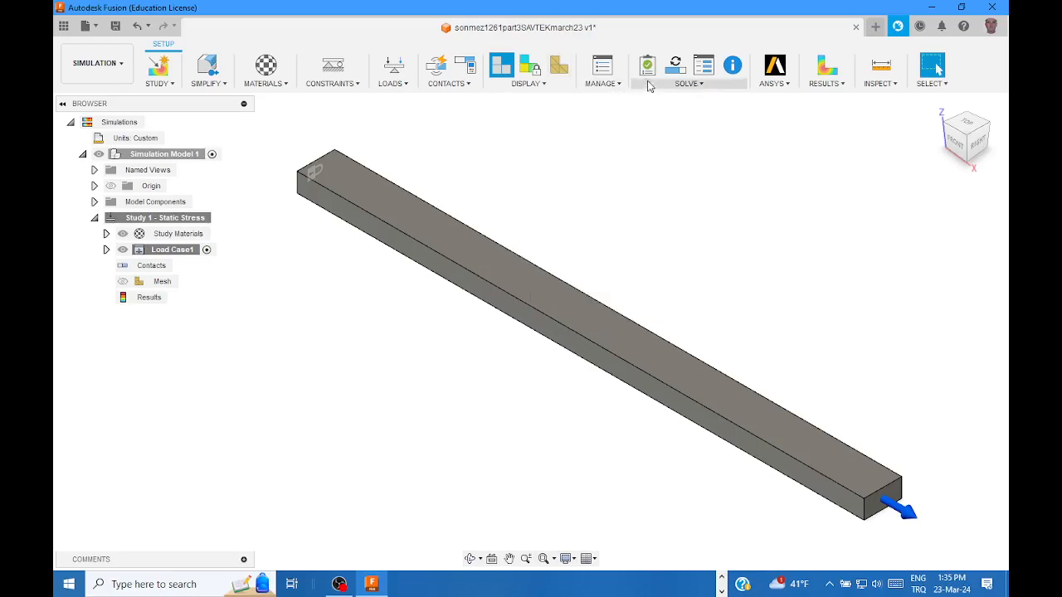
pyautogui.click(618, 85)
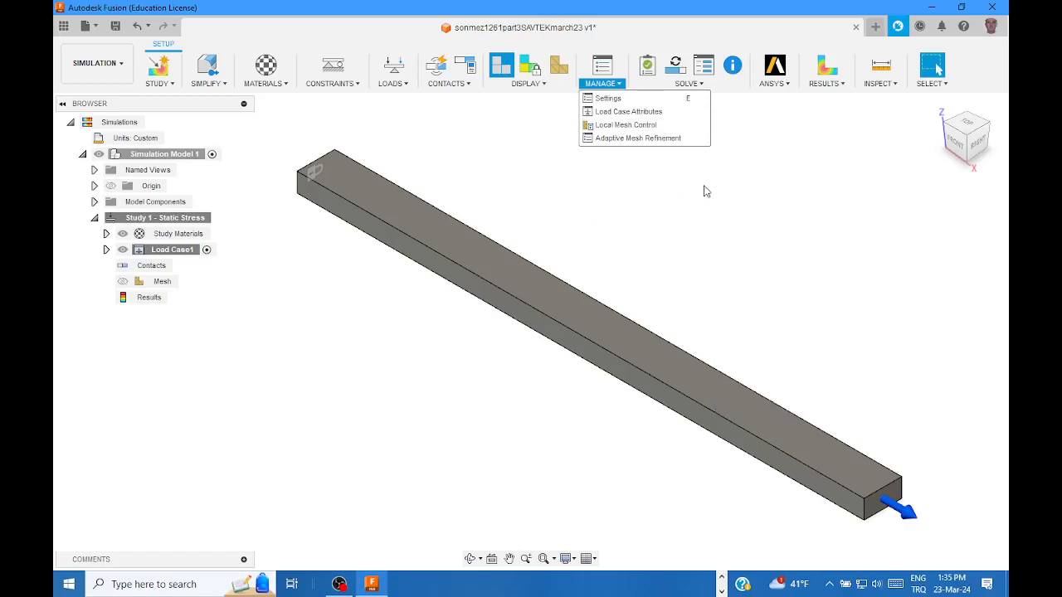
pyautogui.click(754, 224)
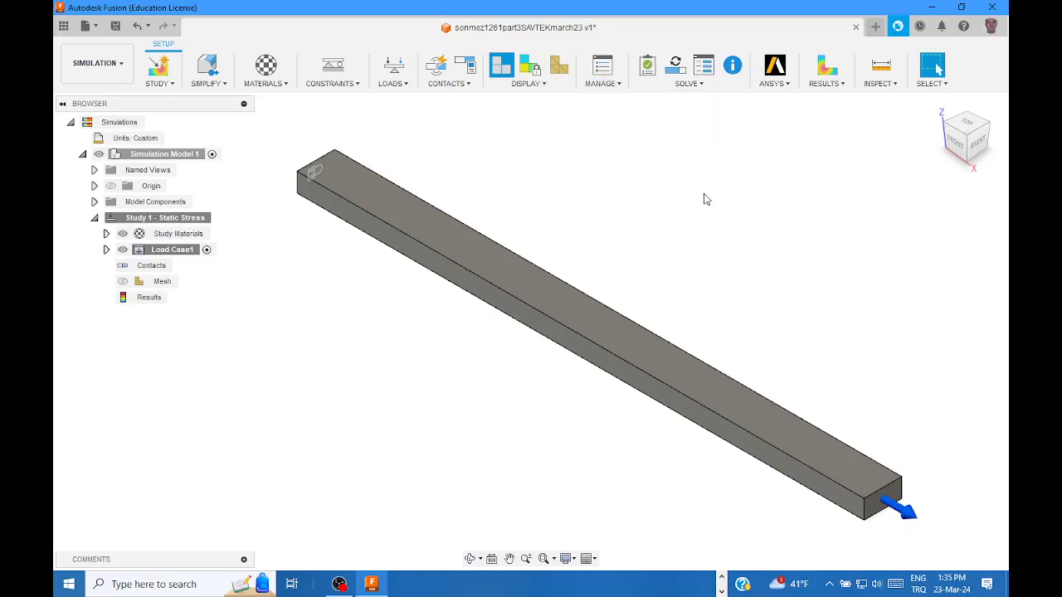
pyautogui.click(703, 86)
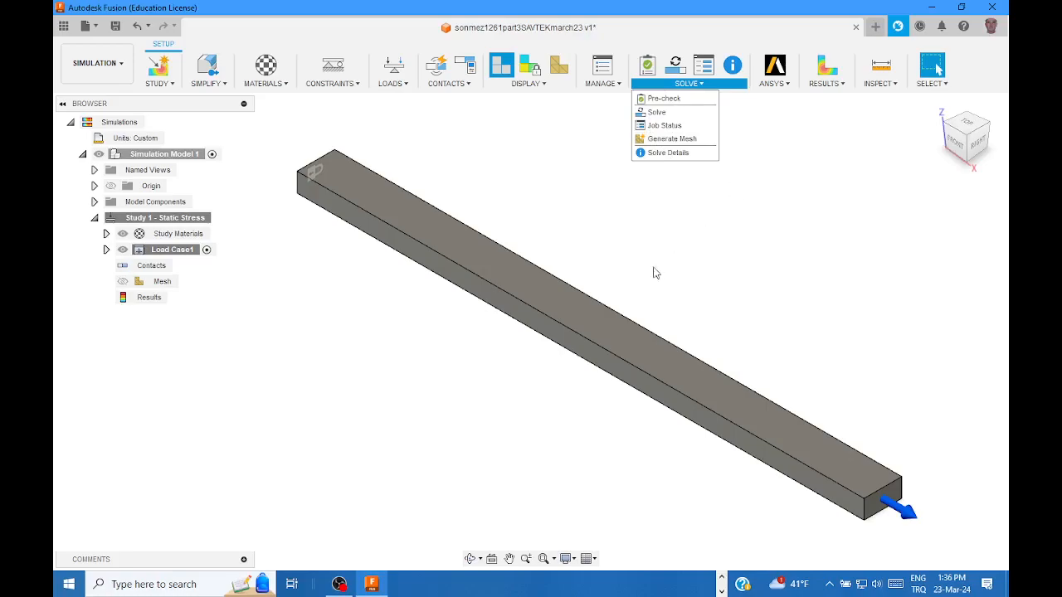
pyautogui.click(819, 242)
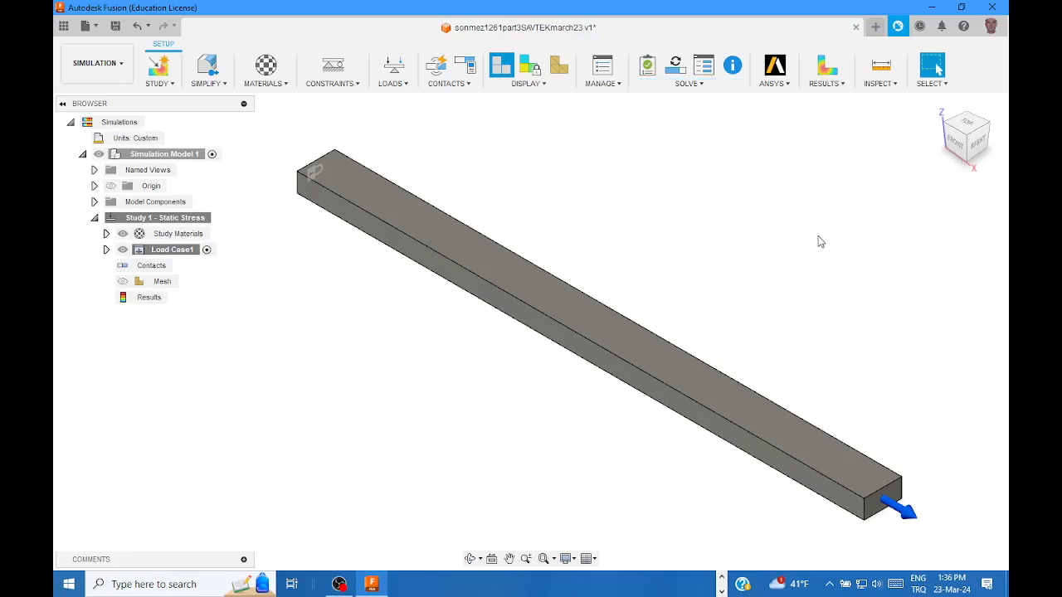
pyautogui.rightClick(151, 286)
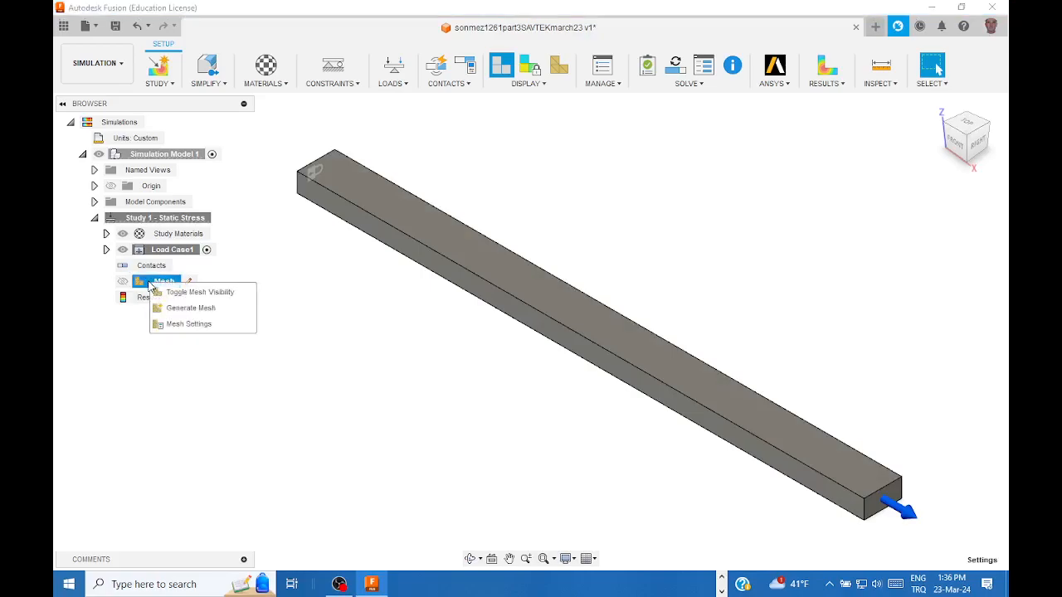
pyautogui.click(300, 279)
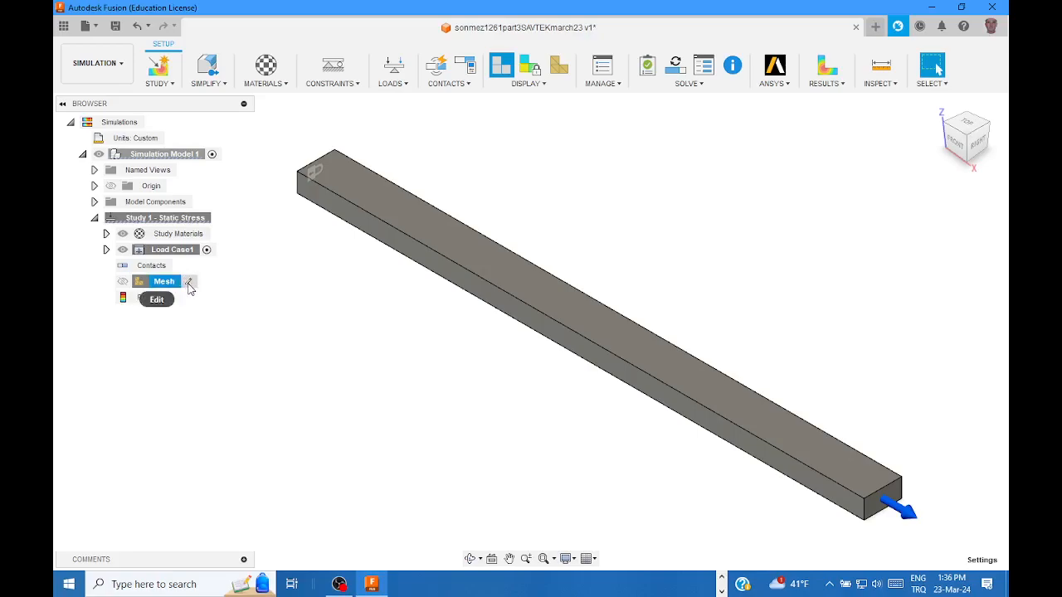
# Step: Review the mesh settings, keep the model-based average element size at 10%, accept, and generate the bar's mesh
pyautogui.click(189, 284)
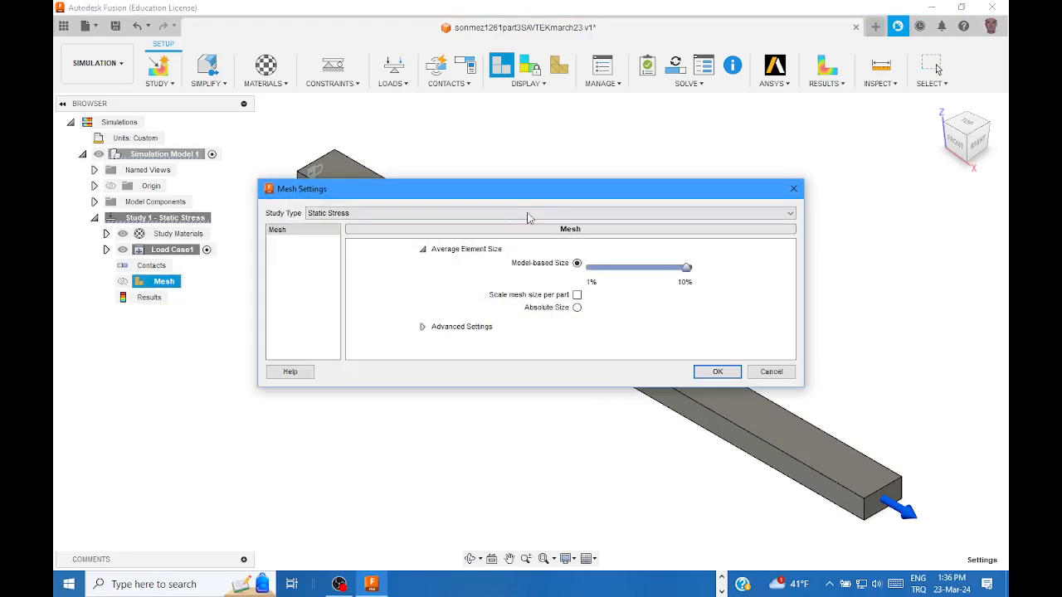
pyautogui.moveTo(550, 197); pyautogui.dragTo(563, 140)
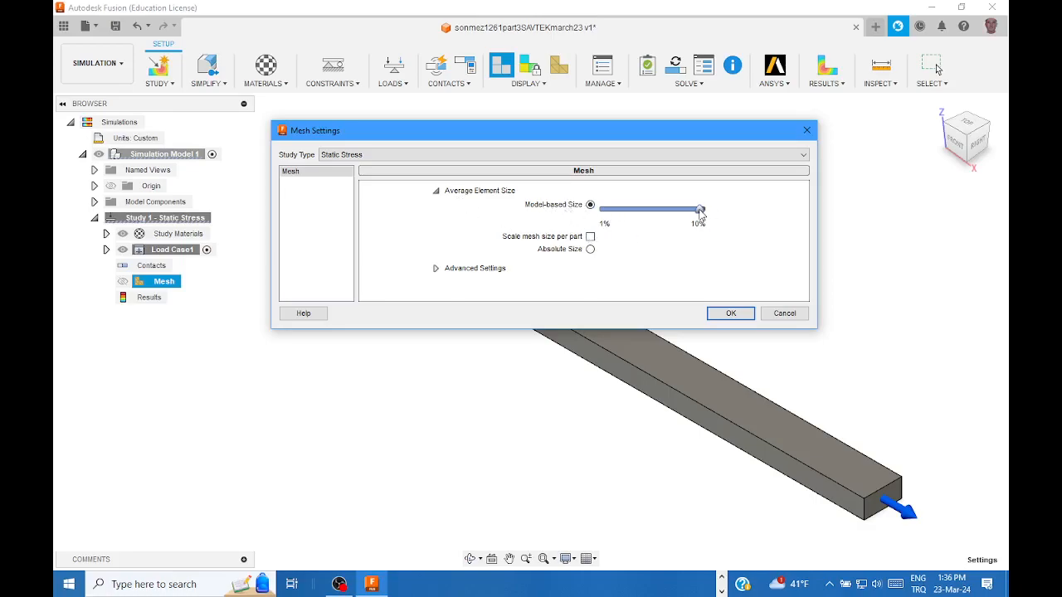
pyautogui.moveTo(696, 209)
pyautogui.click(590, 249)
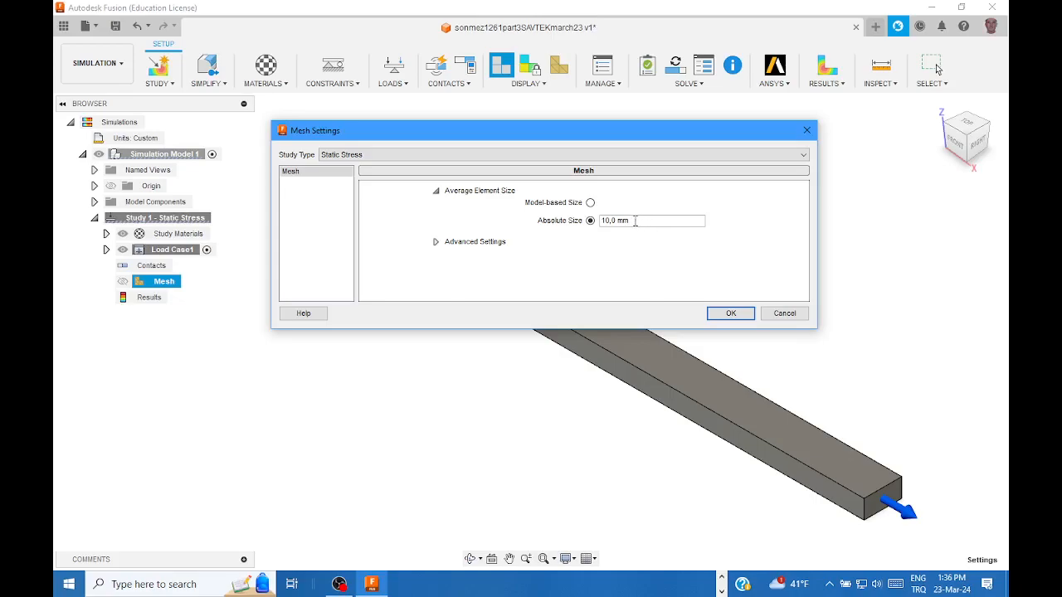
pyautogui.click(590, 203)
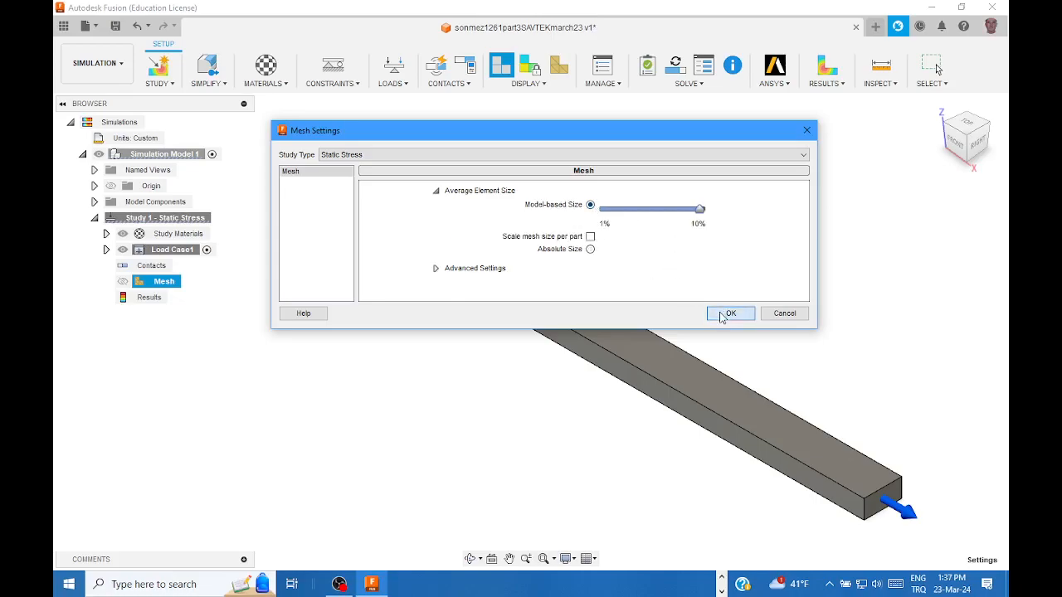
pyautogui.click(721, 314)
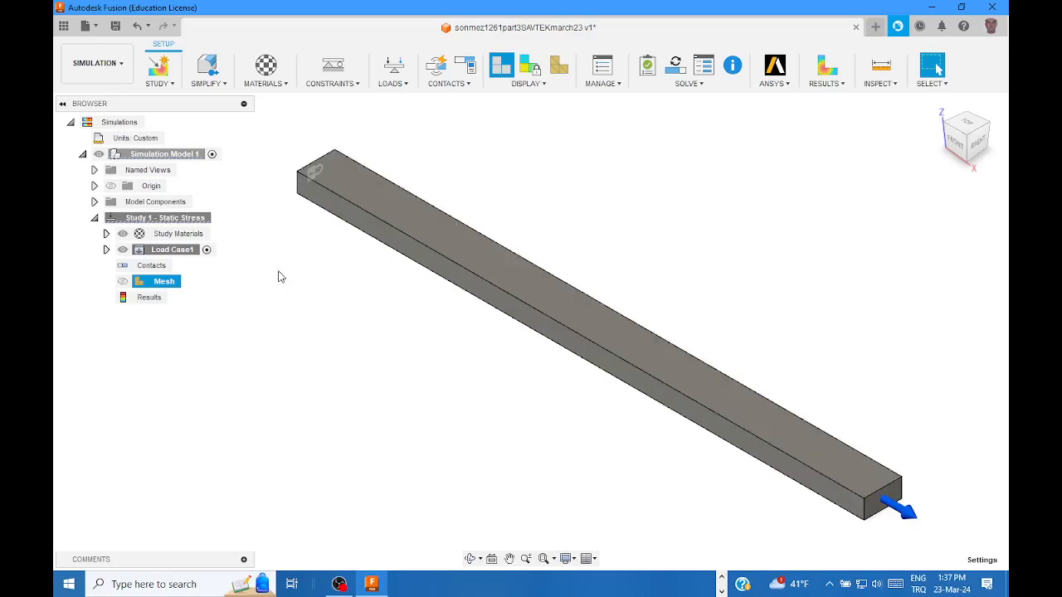
pyautogui.rightClick(162, 284)
pyautogui.click(190, 312)
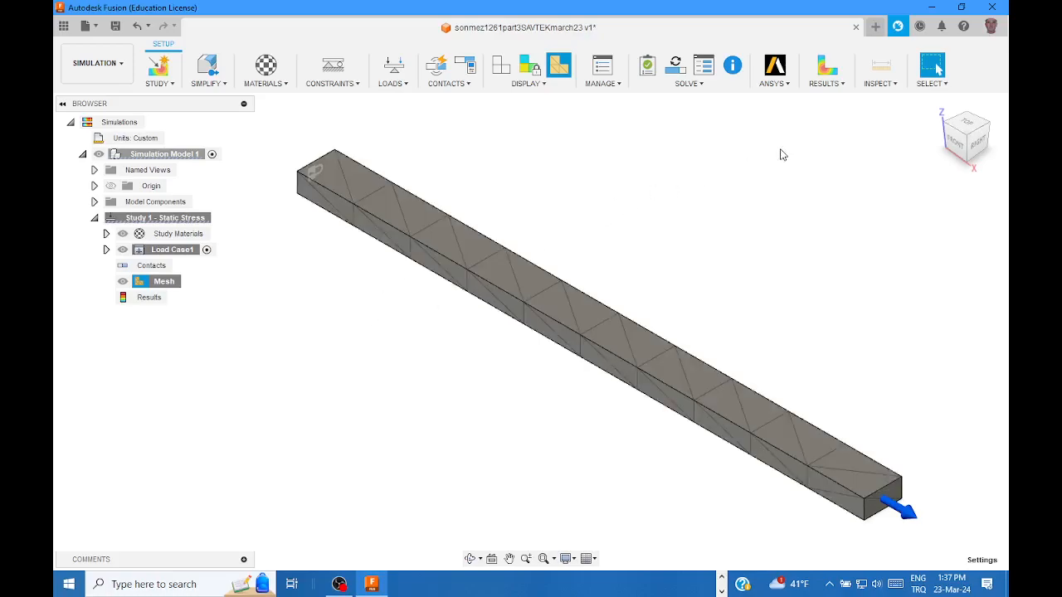
# Step: Solve Study 1 - Static Stress of Simulation Model 1
pyautogui.click(700, 85)
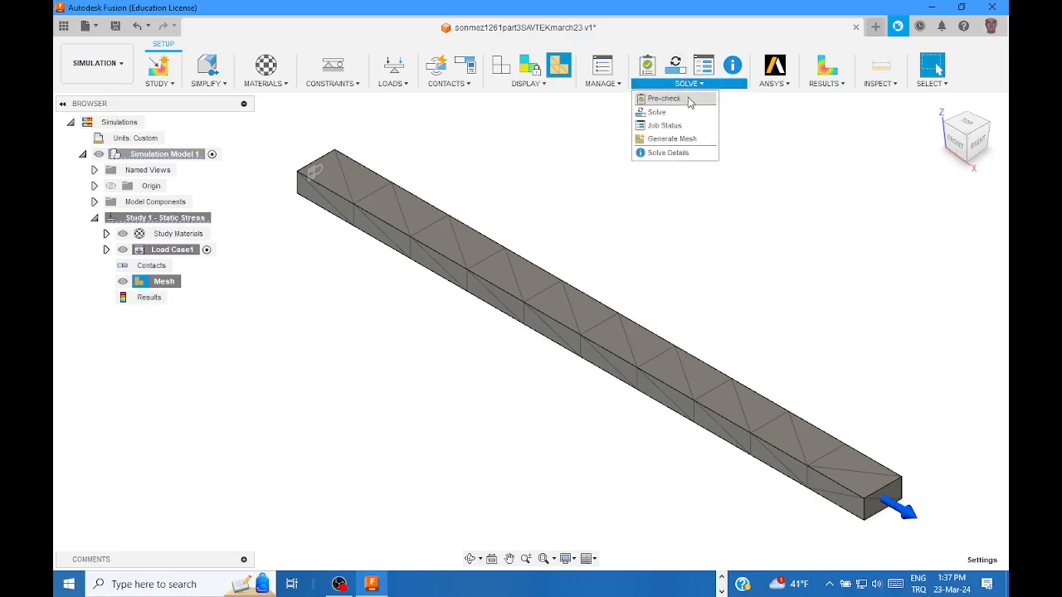
pyautogui.click(656, 112)
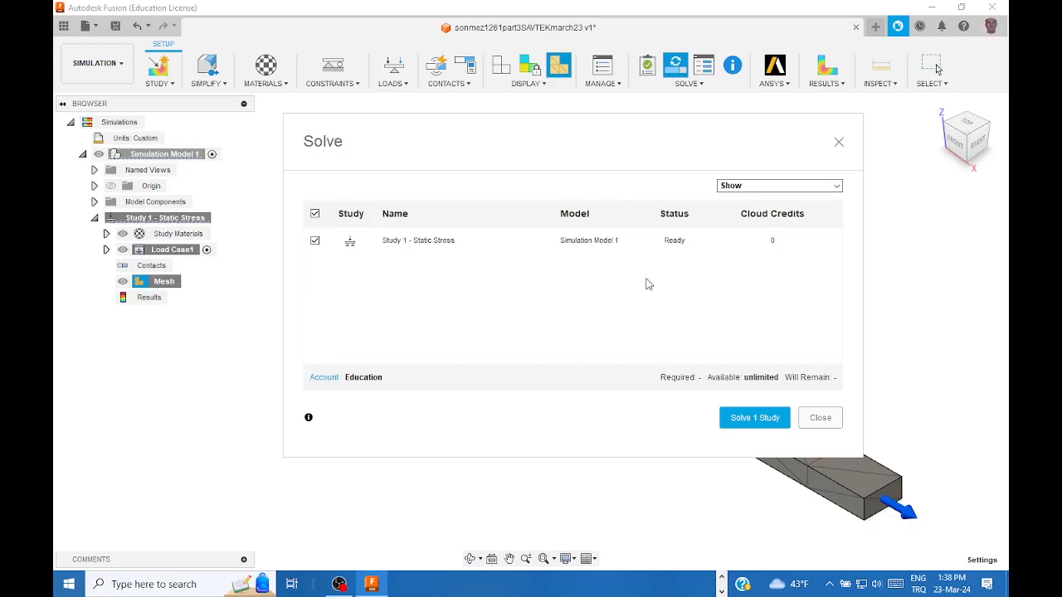
pyautogui.click(747, 419)
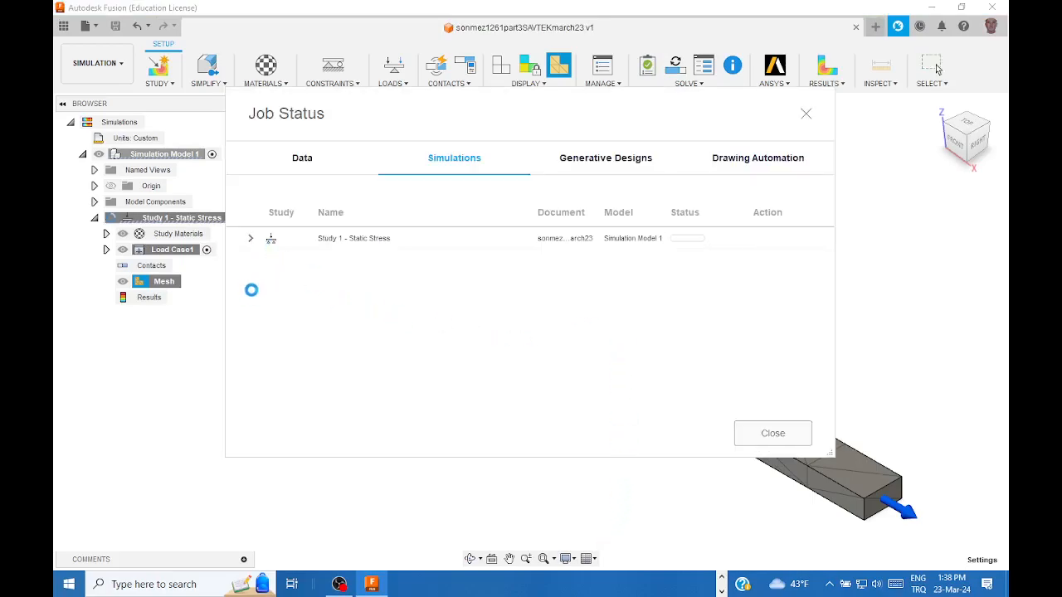
# Step: Follow the sending, solving and receiving progress of the Study 1 job, and close the job status when it finishes
pyautogui.click(253, 239)
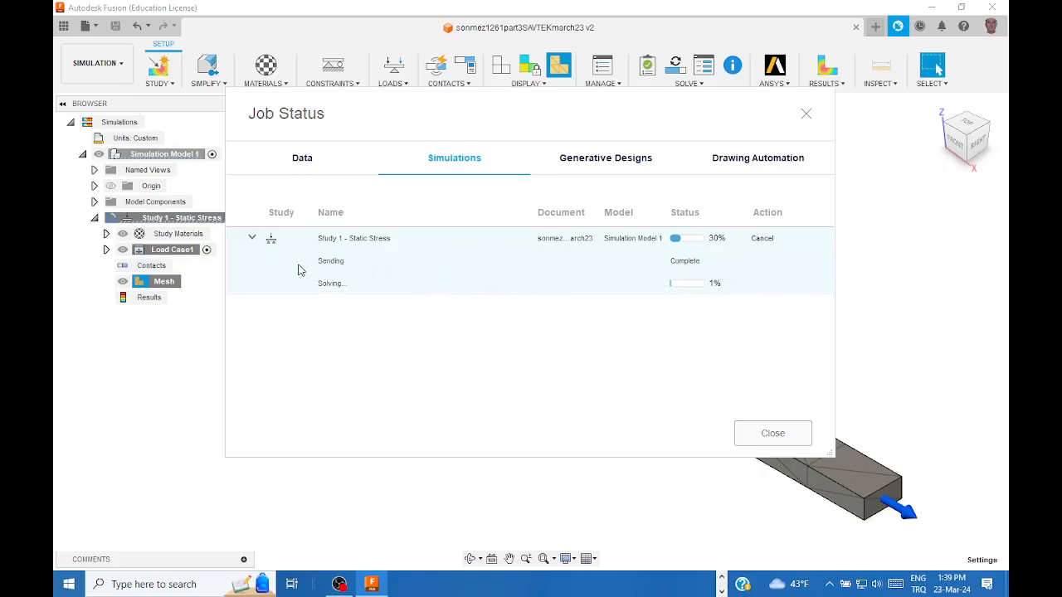
pyautogui.click(253, 240)
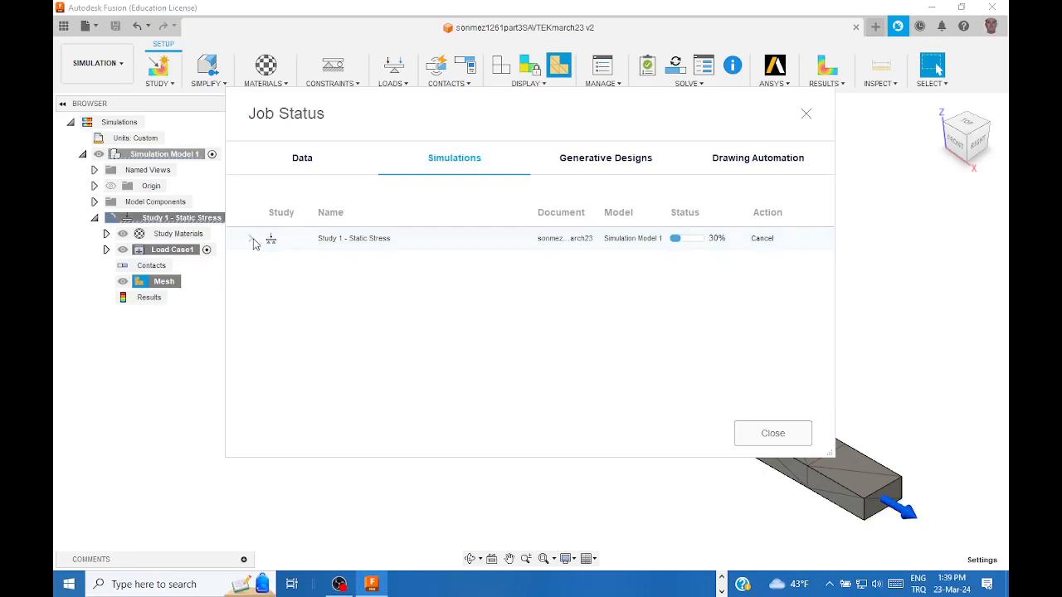
pyautogui.click(253, 240)
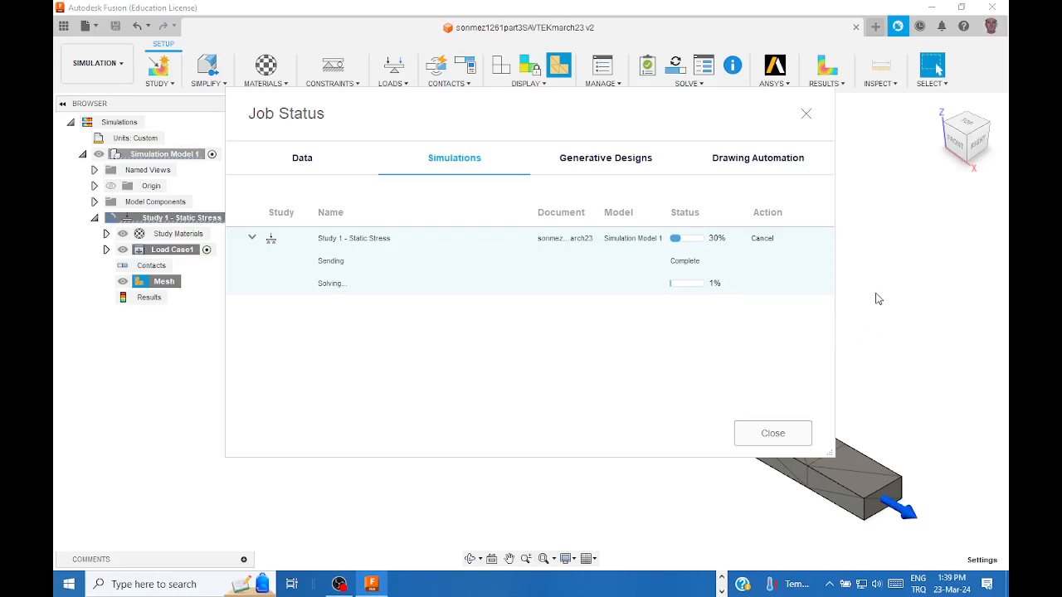
pyautogui.moveTo(735, 119); pyautogui.dragTo(775, 129)
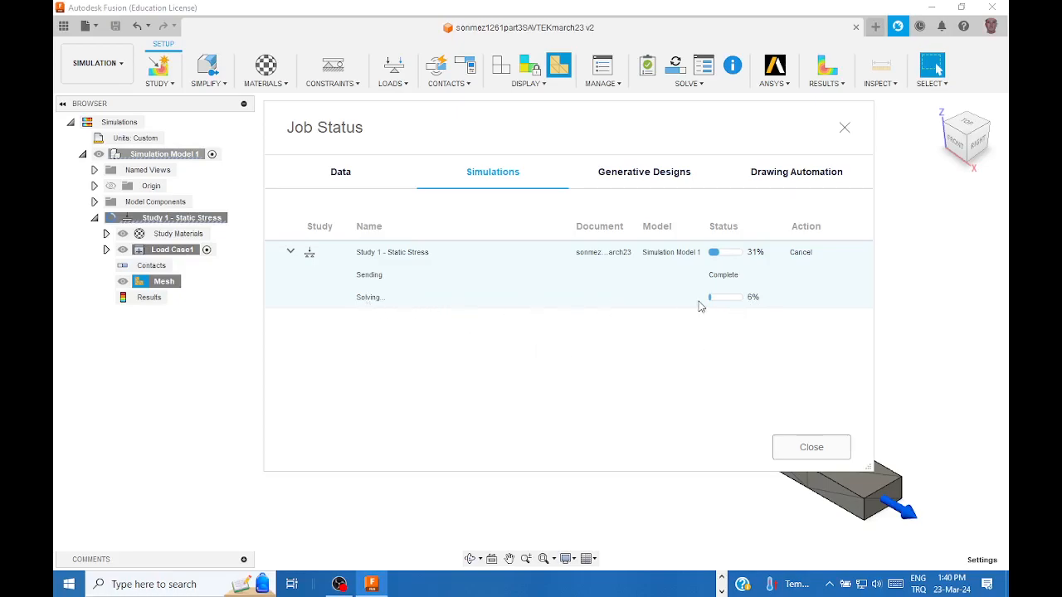
pyautogui.moveTo(747, 308)
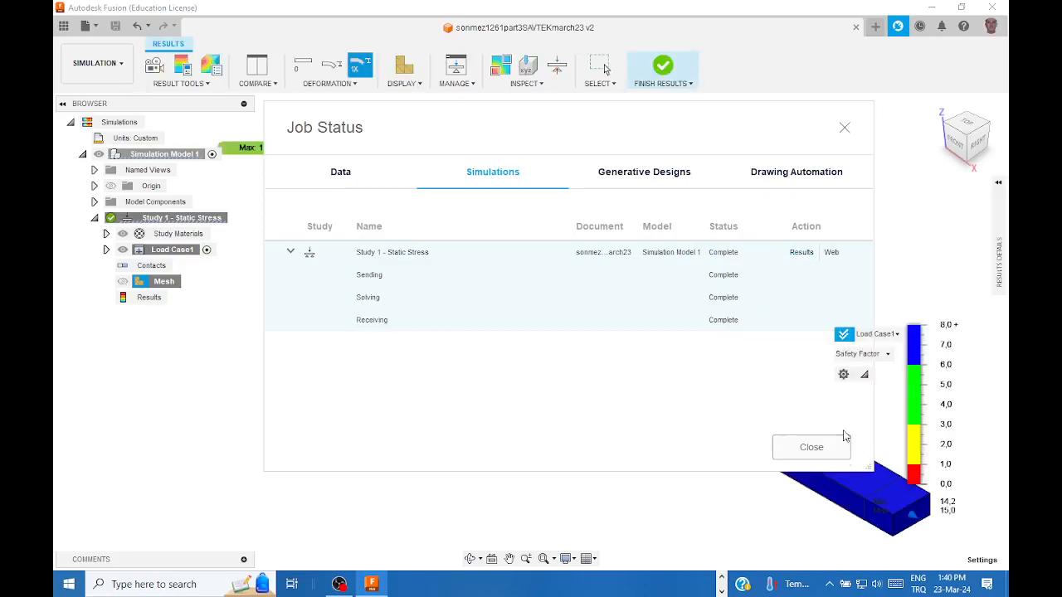
pyautogui.click(824, 450)
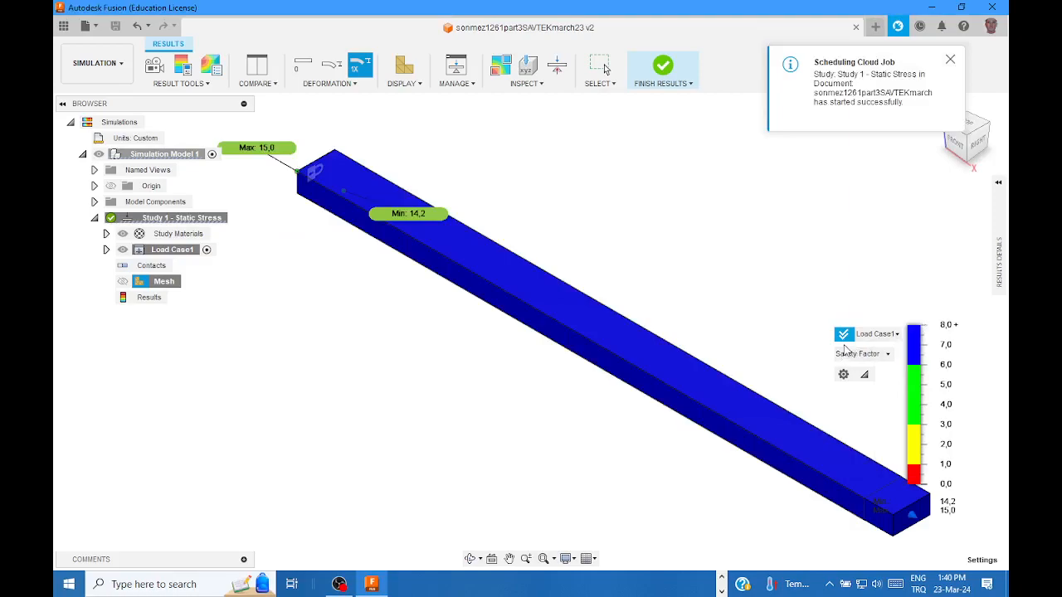
# Step: Examine the load case's safety factor assessment and the result details with their recommendations, and collapse the details
pyautogui.moveTo(843, 336)
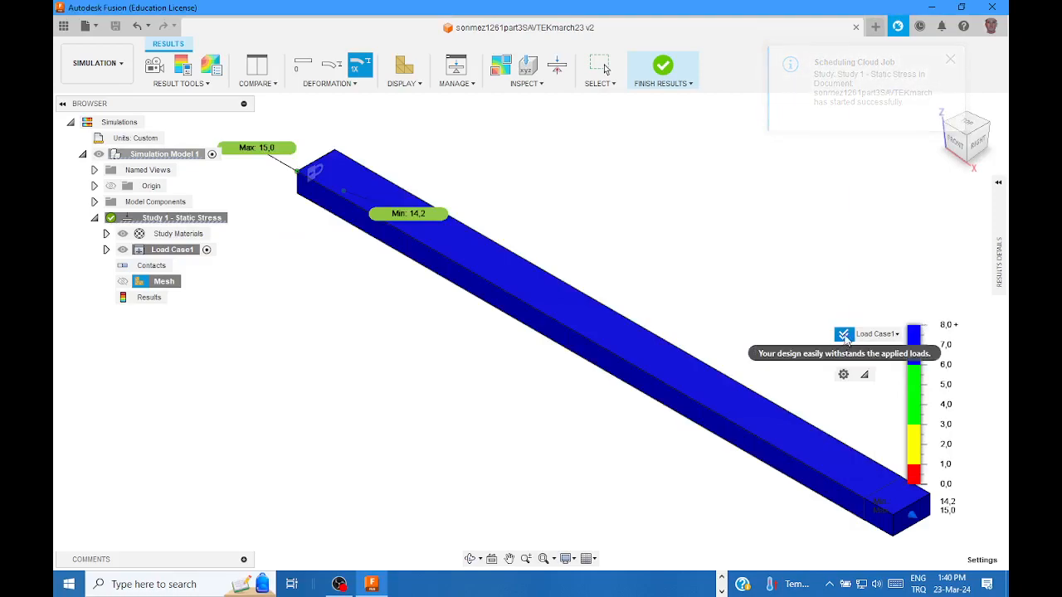
pyautogui.click(999, 184)
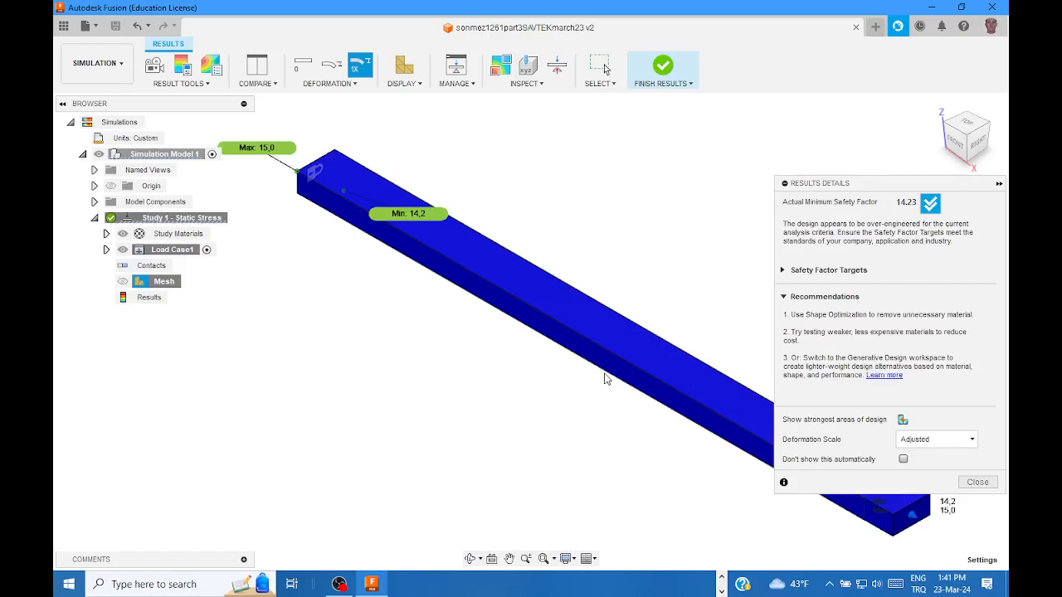
pyautogui.click(998, 184)
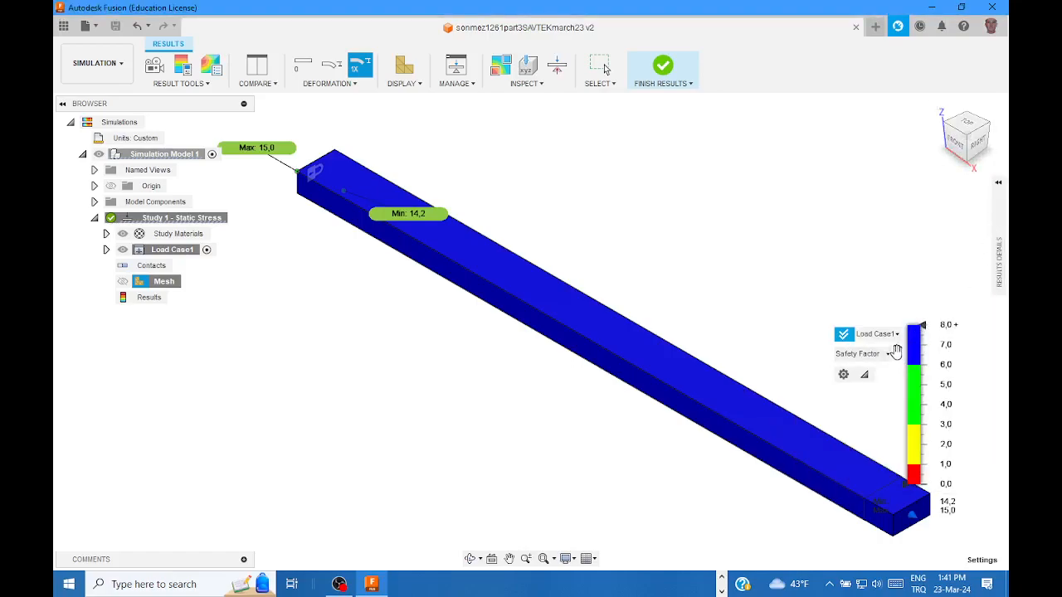
# Step: Move the result legend clear of the bar and switch the displayed result to Stress
pyautogui.moveTo(897, 386); pyautogui.dragTo(839, 211)
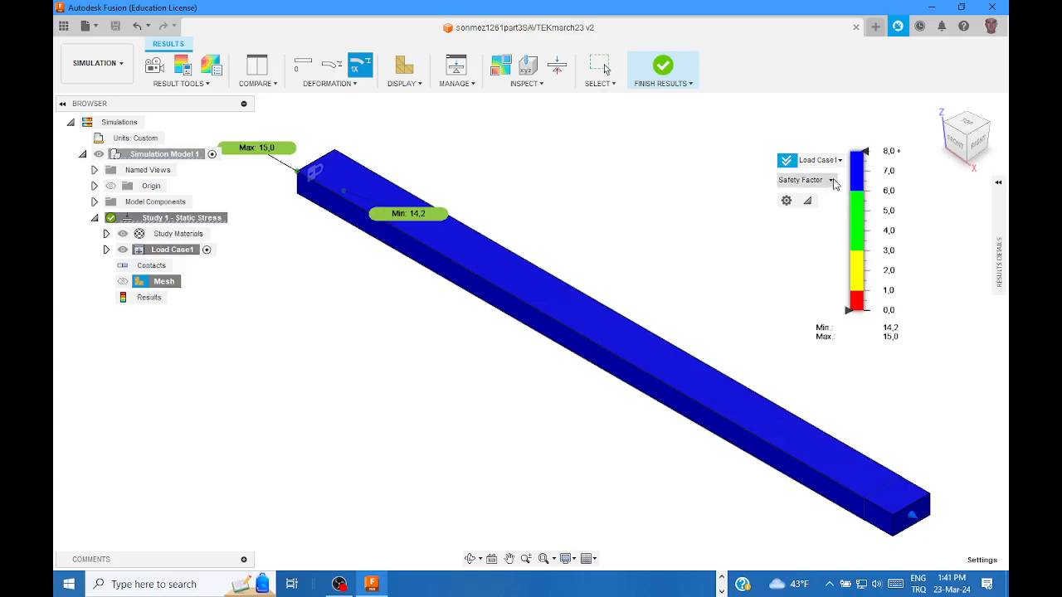
pyautogui.click(832, 181)
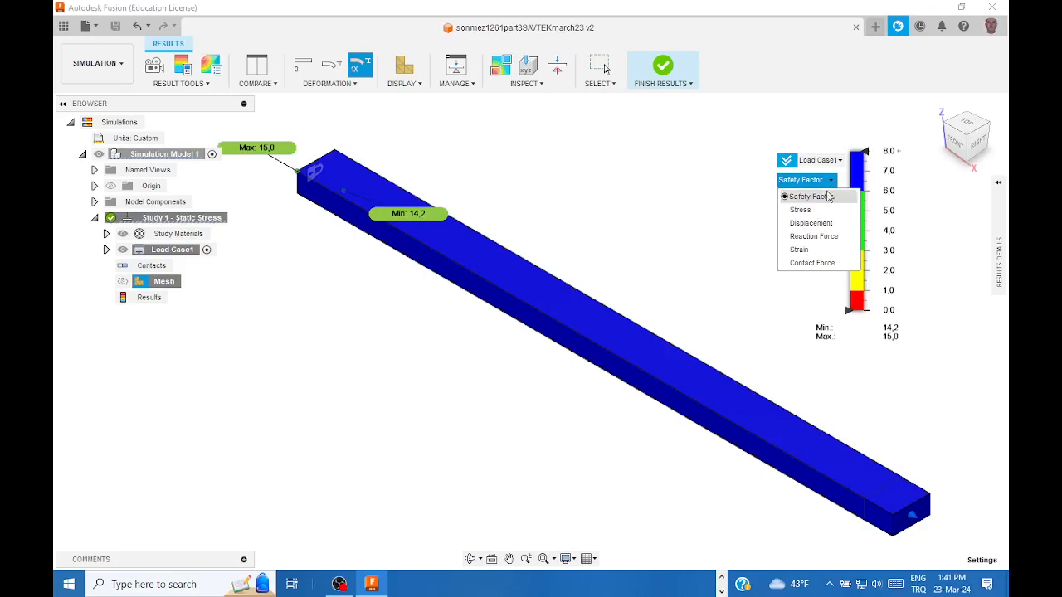
pyautogui.click(801, 210)
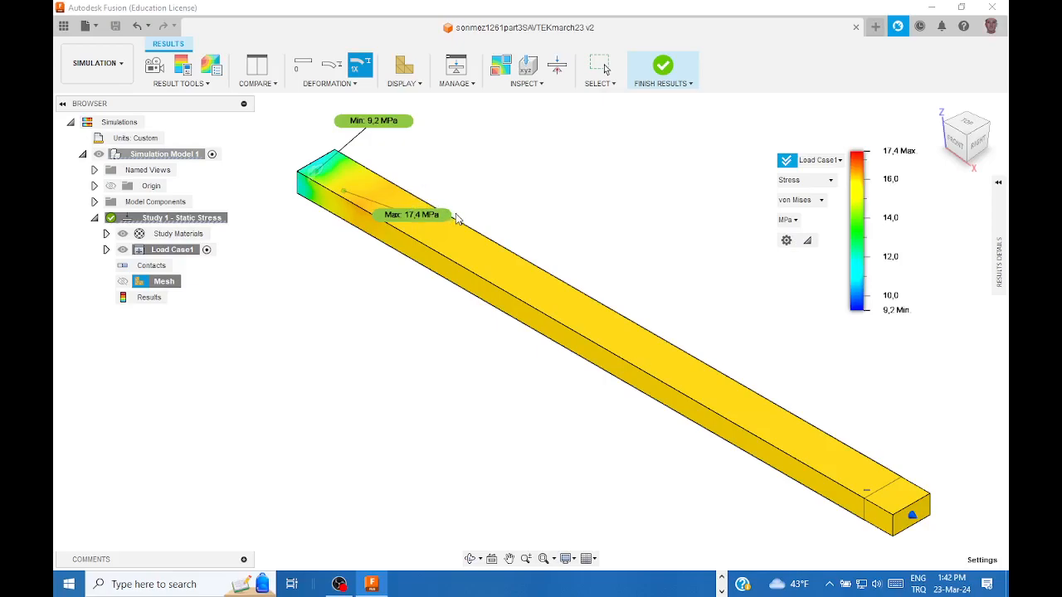
# Step: Leave the point probe unused, overlay the mesh on the stress plot, and show the deformation at the Actual scale
pyautogui.click(540, 84)
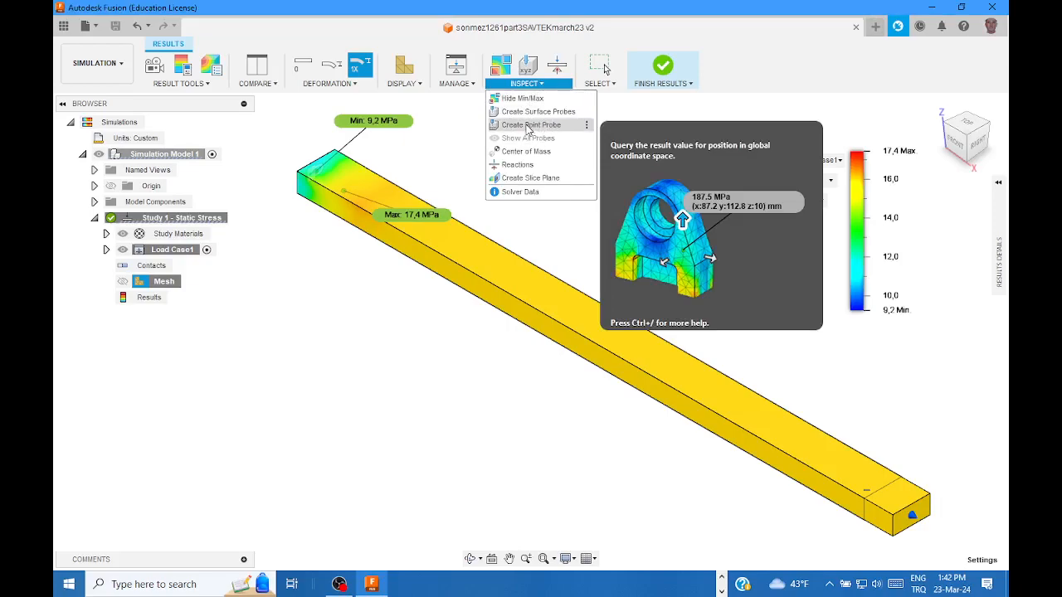
pyautogui.click(529, 125)
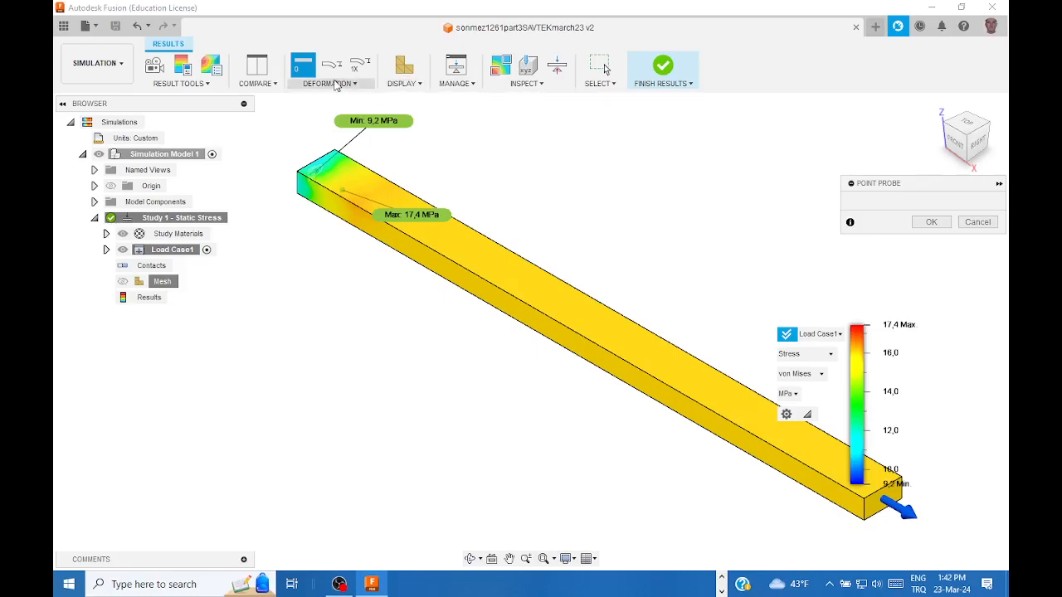
pyautogui.click(406, 73)
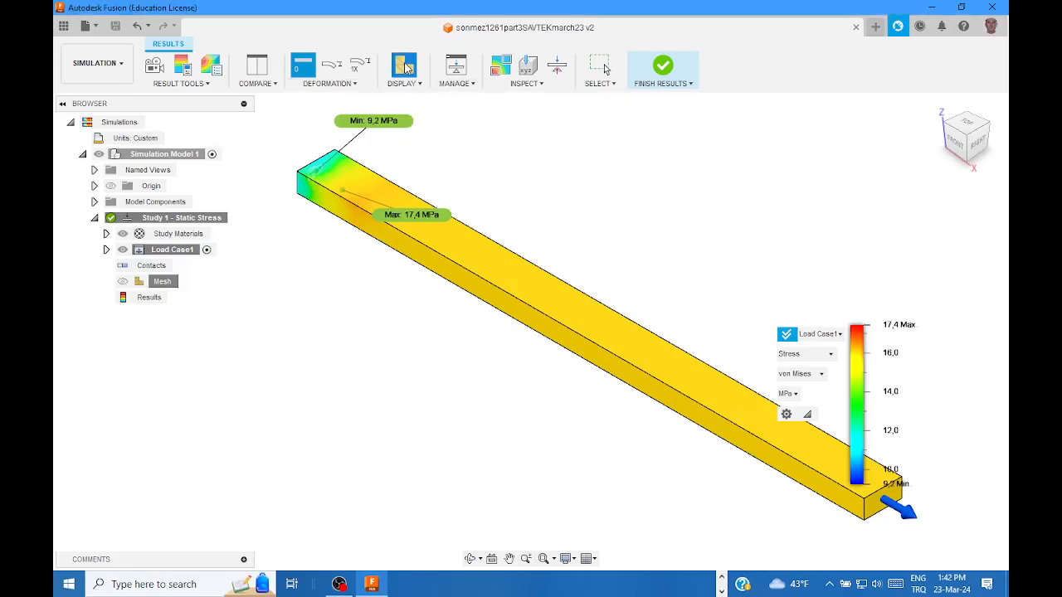
pyautogui.click(357, 83)
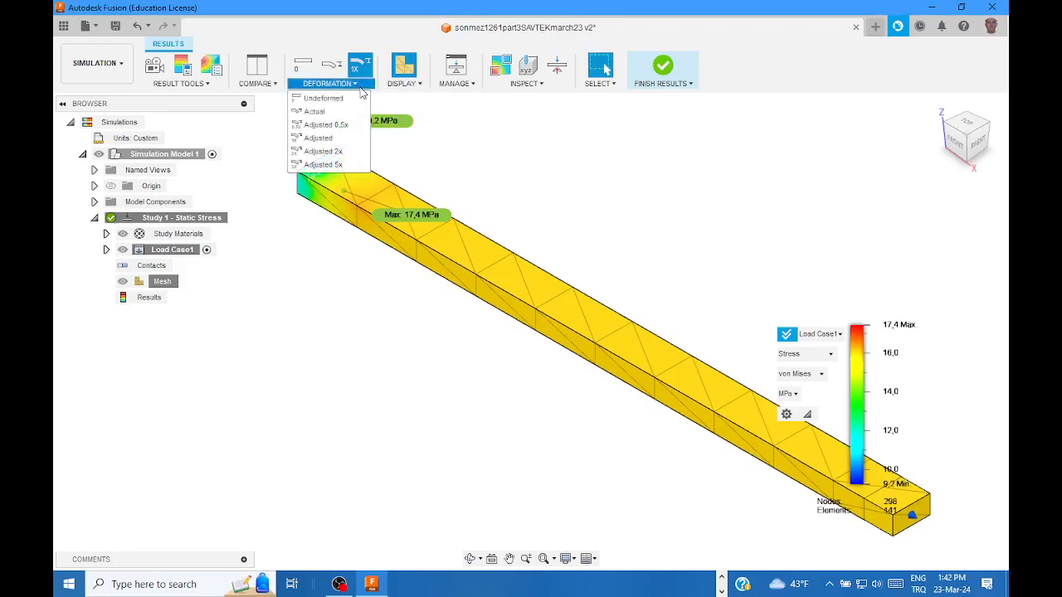
pyautogui.click(313, 111)
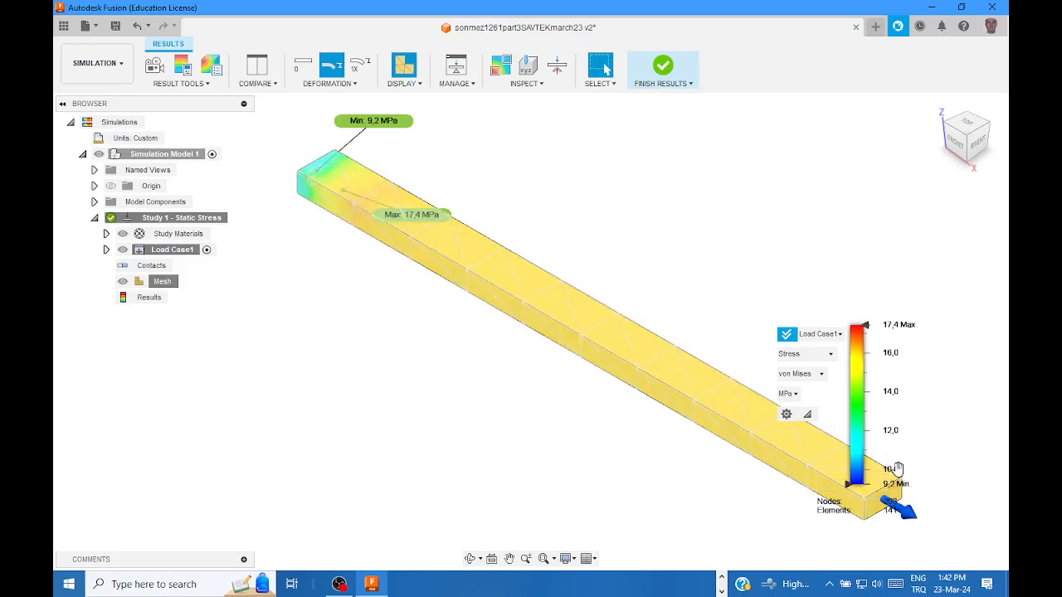
pyautogui.moveTo(920, 444); pyautogui.dragTo(820, 438, button='middle')
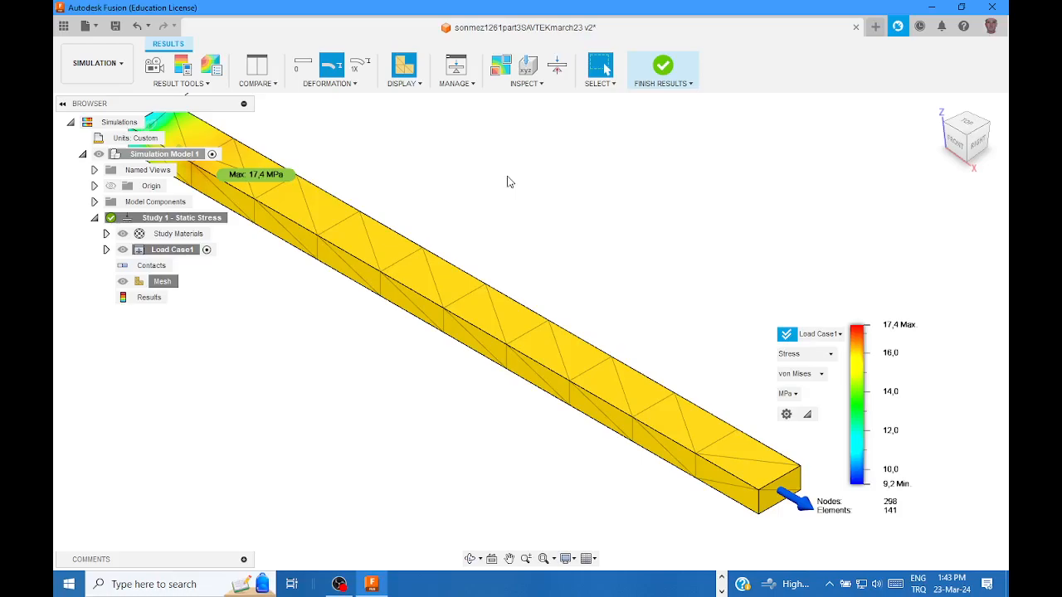
pyautogui.moveTo(685, 200); pyautogui.dragTo(795, 238, button='middle')
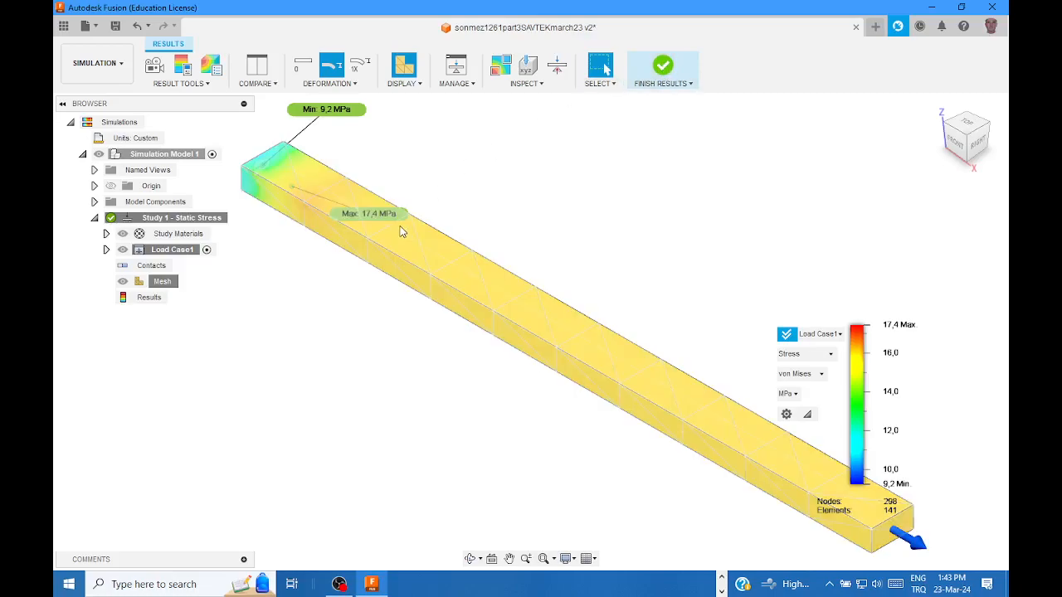
# Step: Leave the Study 1 results and create a second Static Stress study for the bar
pyautogui.click(667, 69)
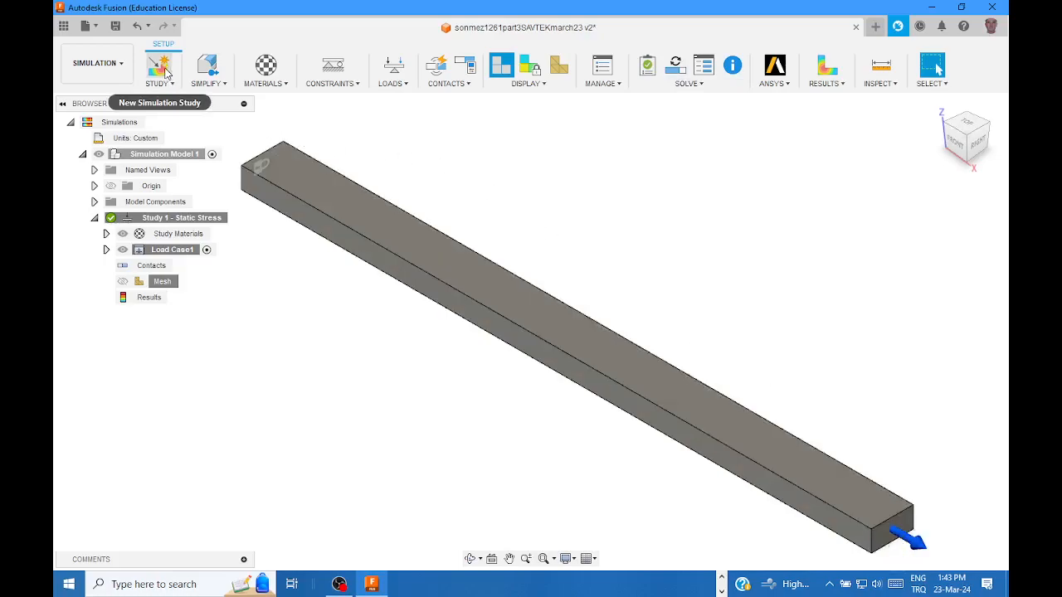
pyautogui.click(165, 72)
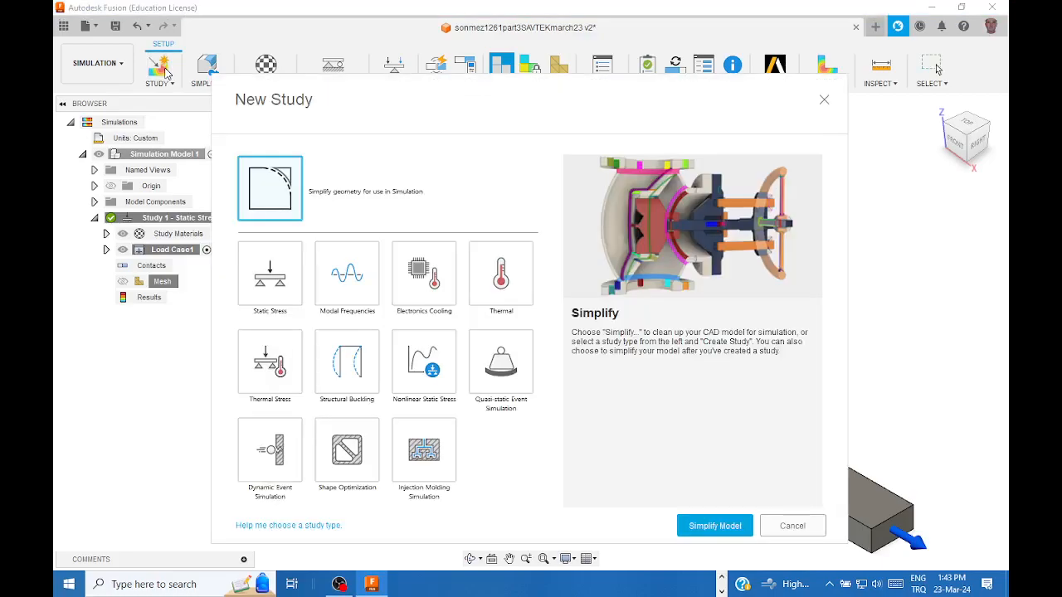
pyautogui.click(267, 283)
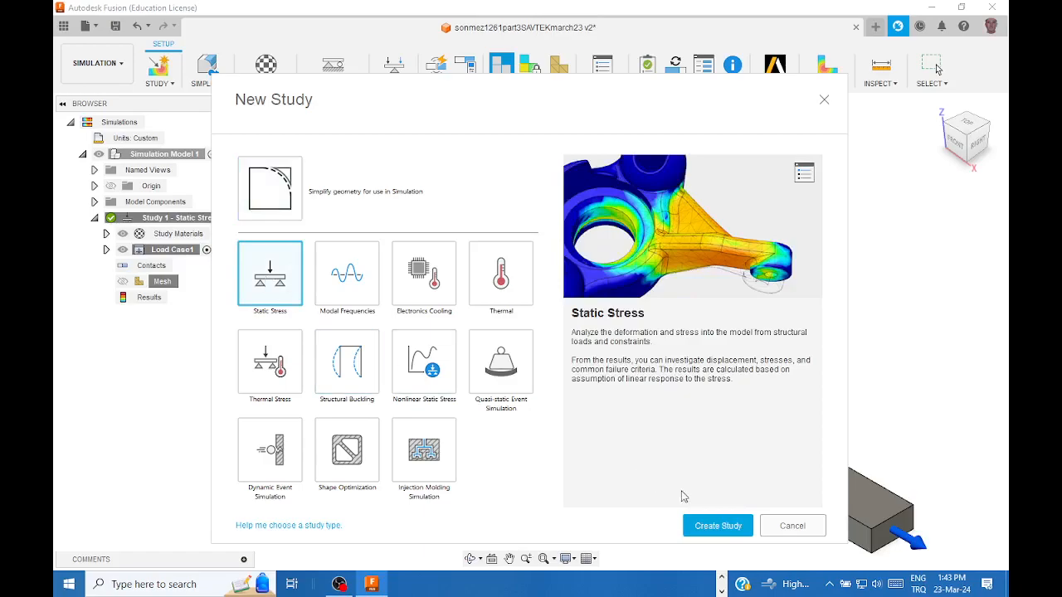
pyautogui.click(733, 527)
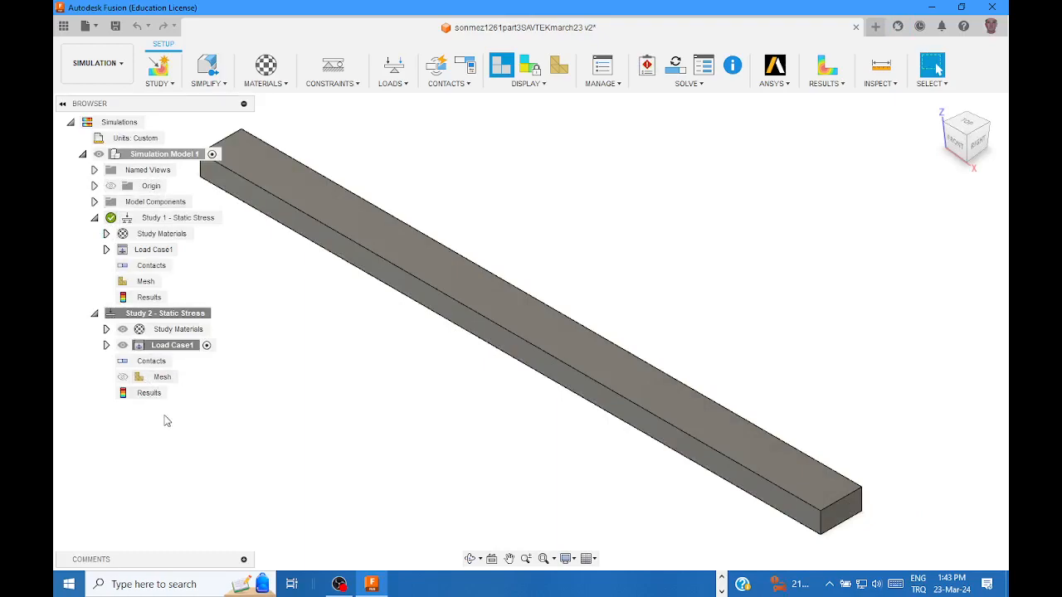
pyautogui.click(197, 349)
# Step: Apply a Fixed structural constraint to the bar's left end face, locking the Ux, Uy and Uz axes
pyautogui.moveTo(351, 420); pyautogui.dragTo(422, 420, button='middle')
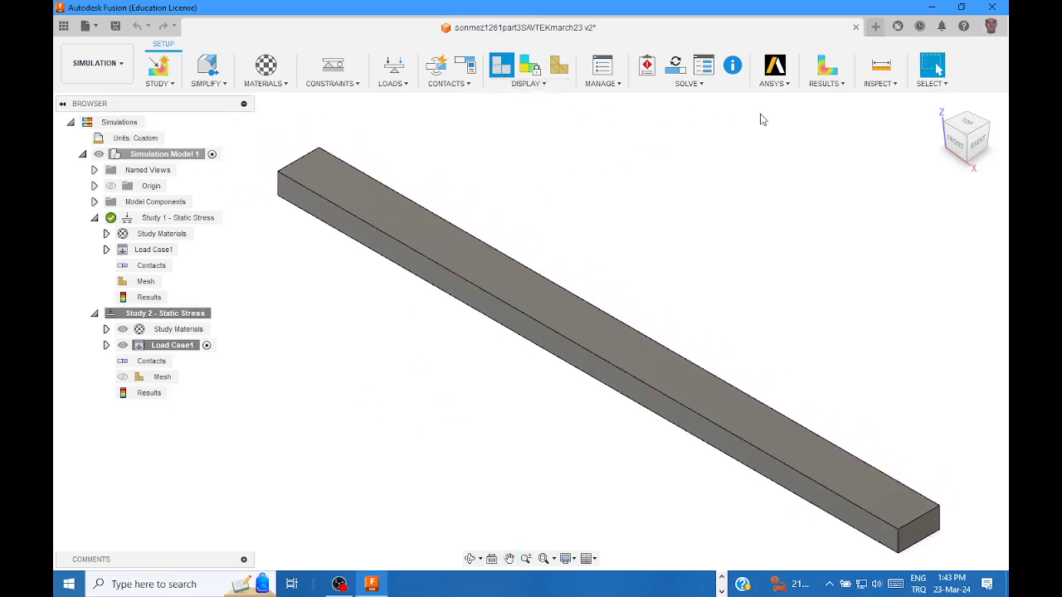
pyautogui.click(944, 131)
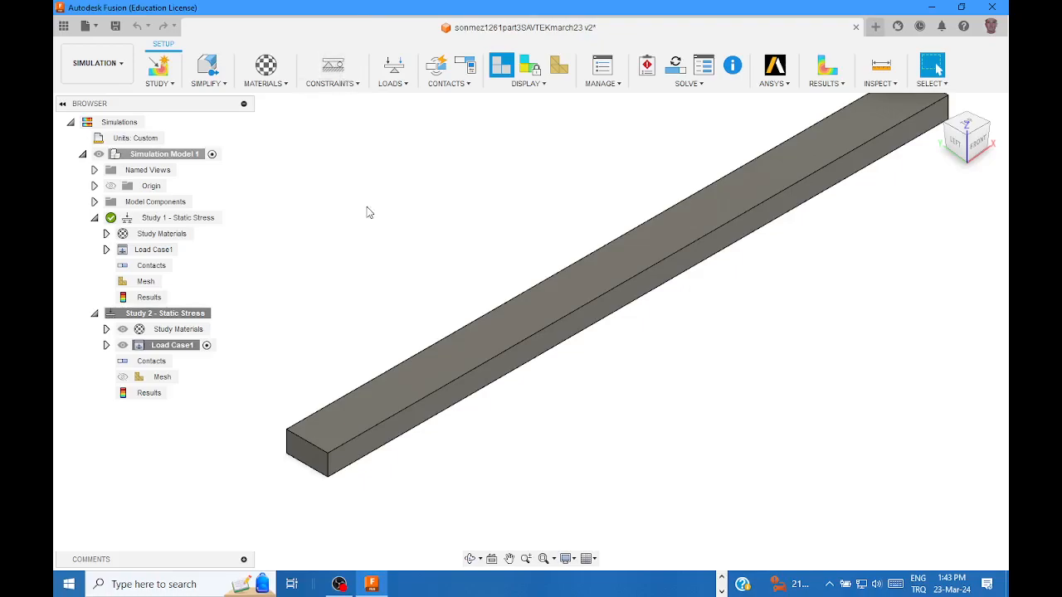
pyautogui.click(357, 86)
pyautogui.click(328, 98)
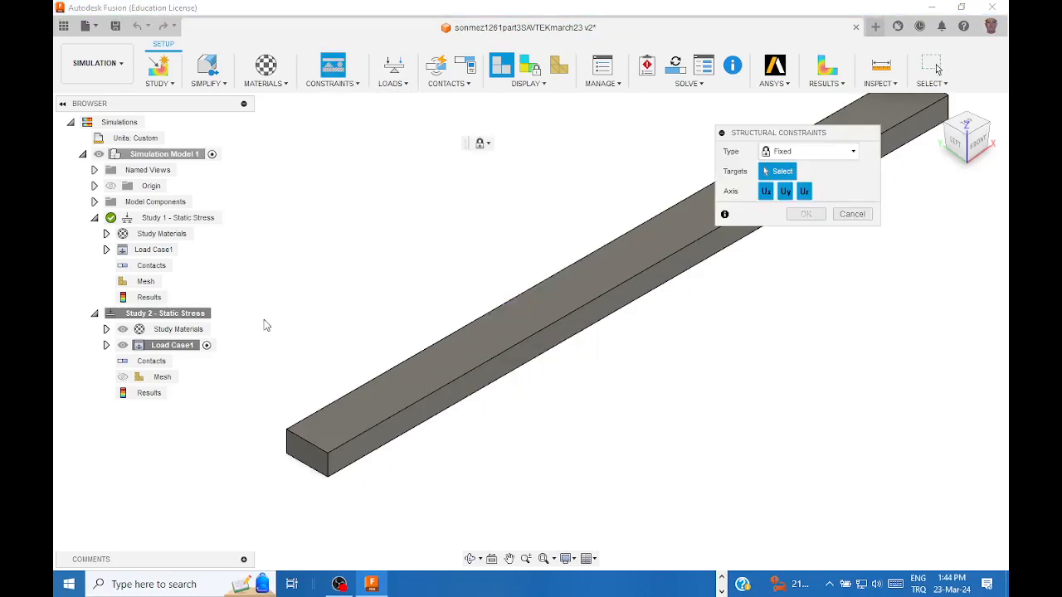
pyautogui.click(303, 456)
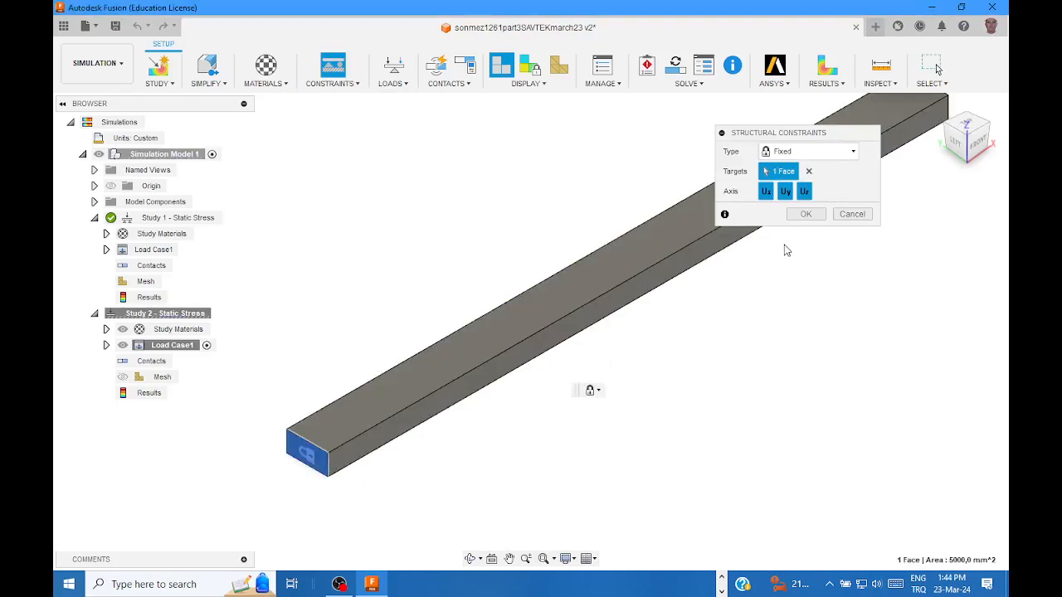
pyautogui.click(806, 214)
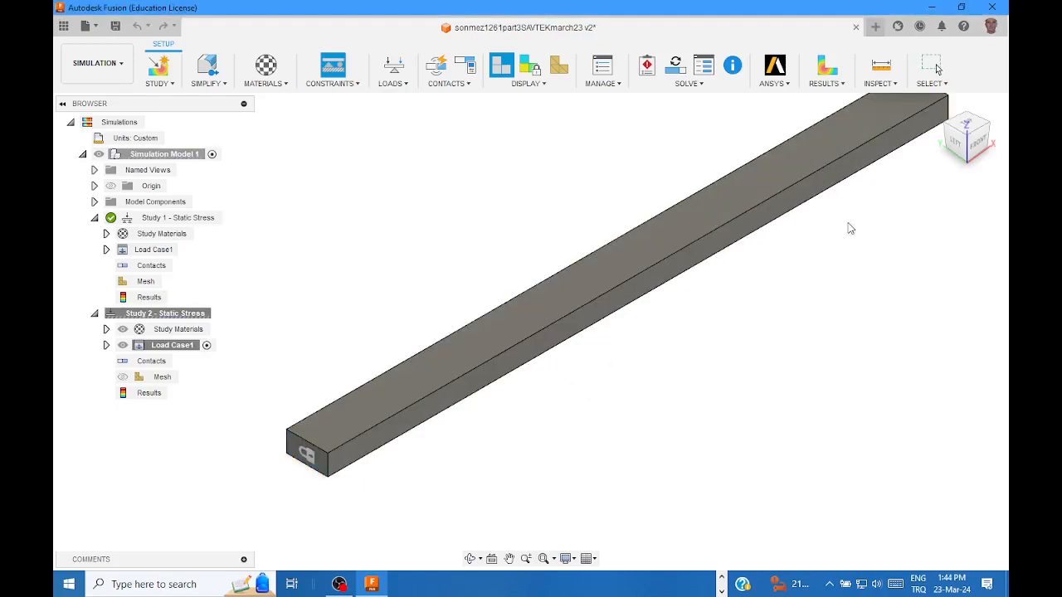
# Step: Start a structural Force load on the bar's right end face, flipped to pull outward, with a magnitude of 3000 N
pyautogui.click(987, 126)
pyautogui.moveTo(915, 365); pyautogui.dragTo(749, 222, button='middle')
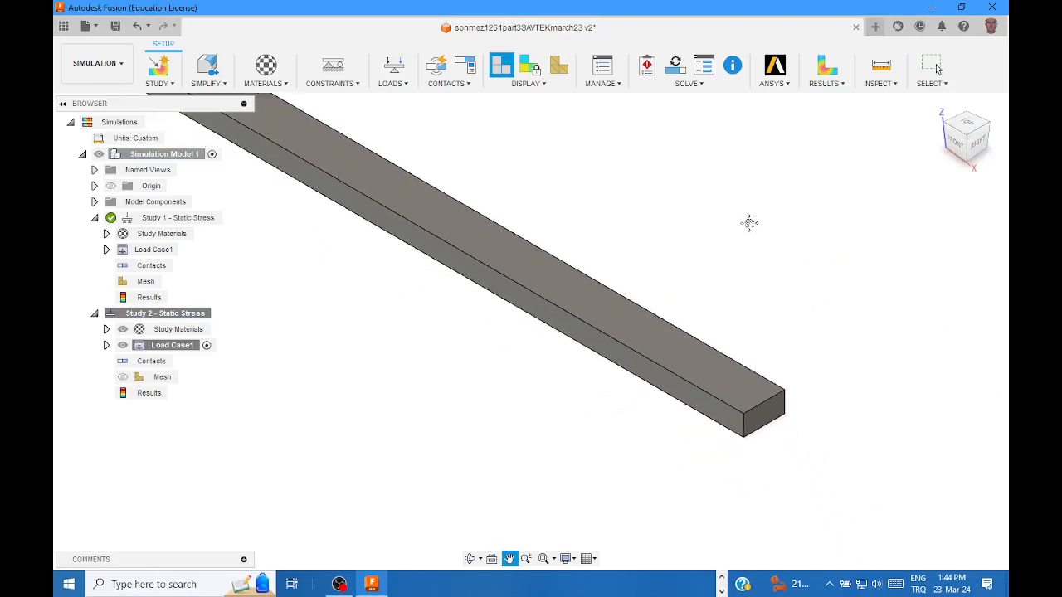
pyautogui.scroll(3, 776, 419)
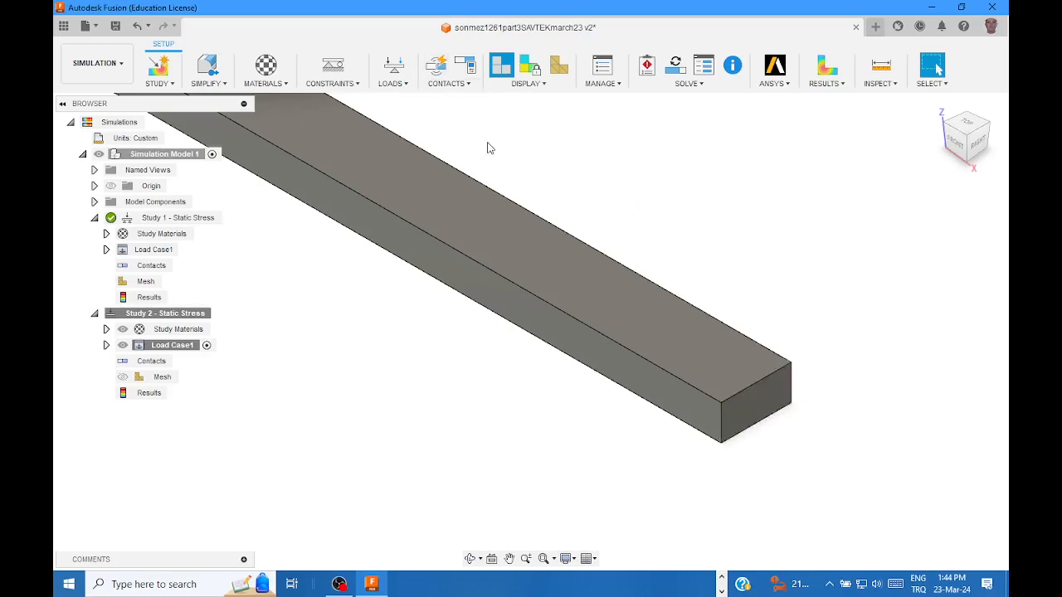
pyautogui.click(389, 76)
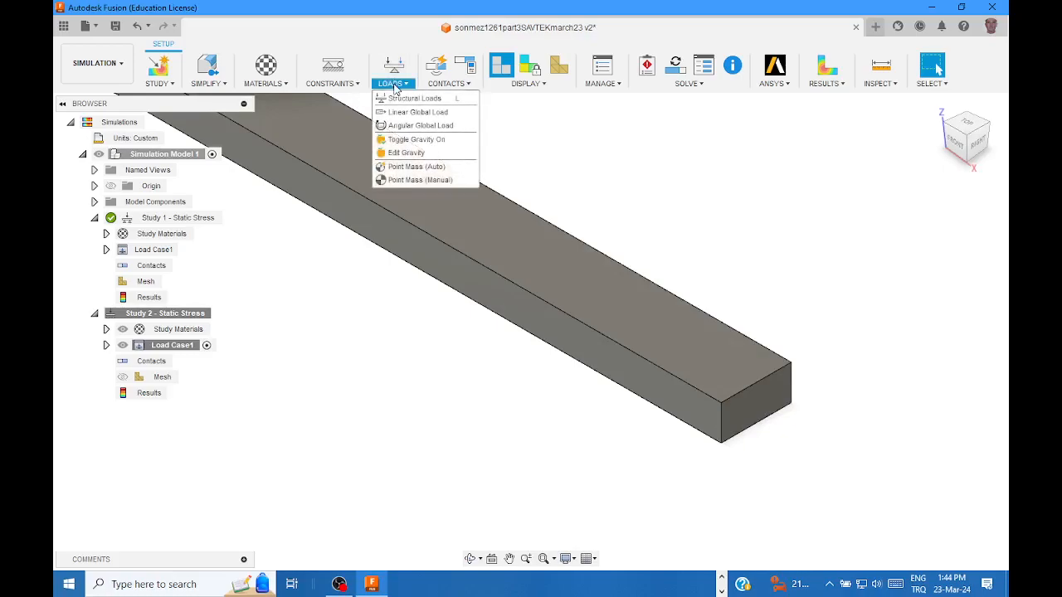
pyautogui.click(400, 100)
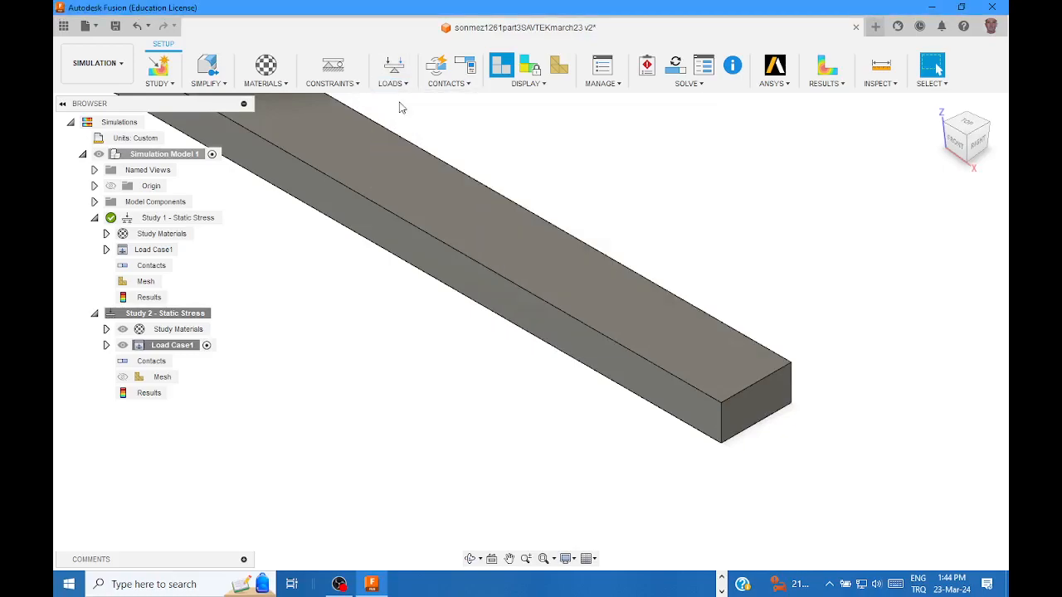
pyautogui.click(757, 408)
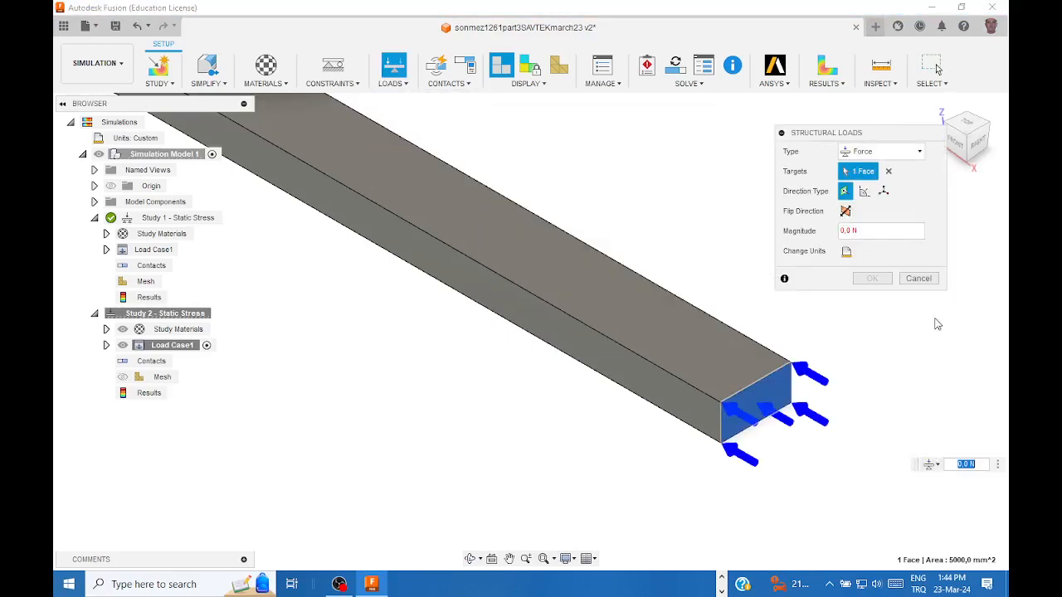
pyautogui.click(845, 211)
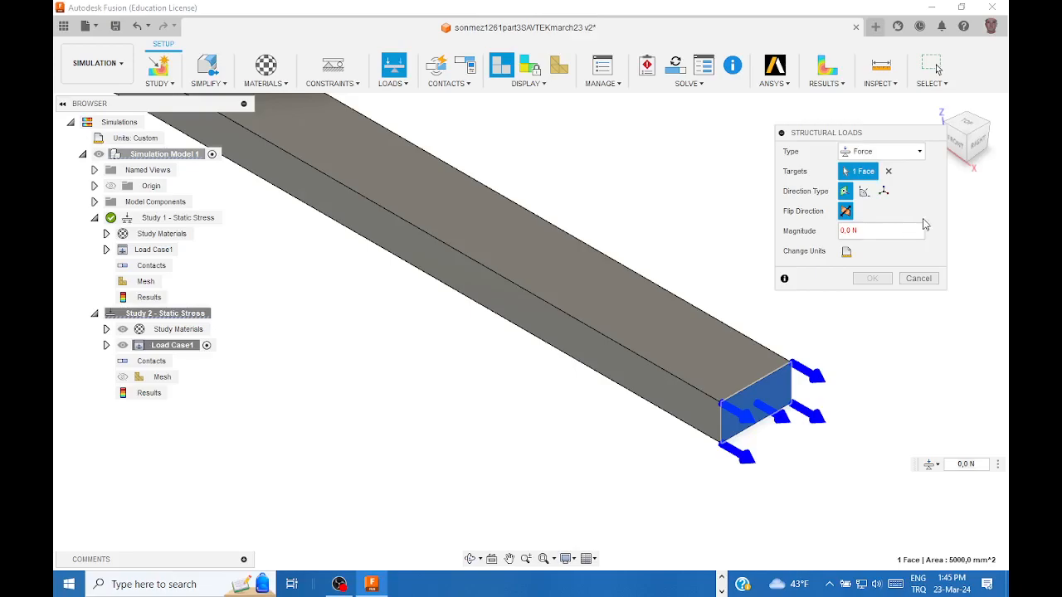
pyautogui.moveTo(859, 232); pyautogui.dragTo(800, 239)
pyautogui.write('3000')
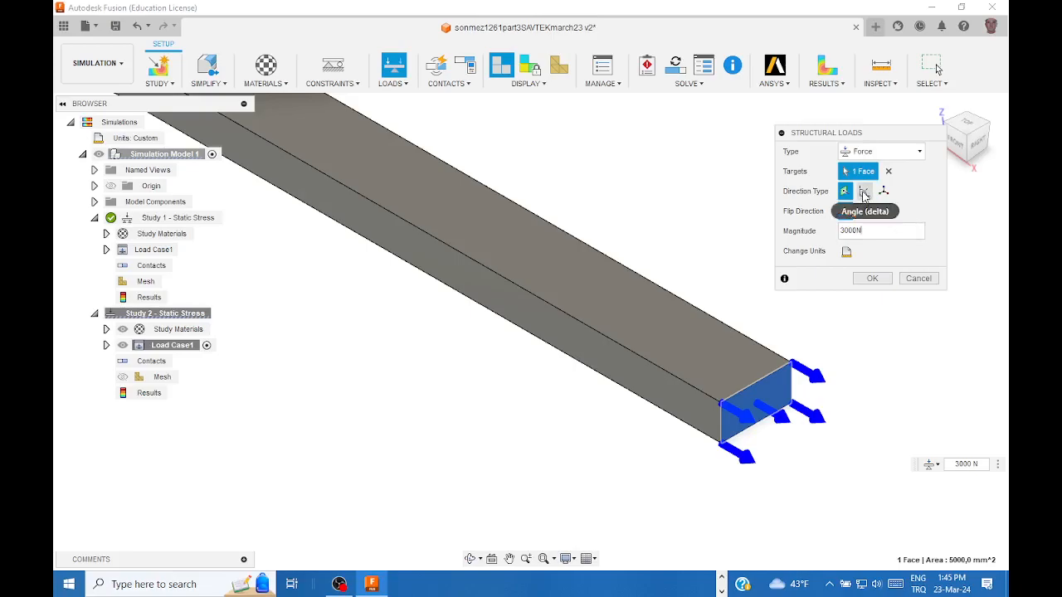
# Step: Set the force's direction type to Angle (delta) and limit its target to a circular area on the end face
pyautogui.click(862, 192)
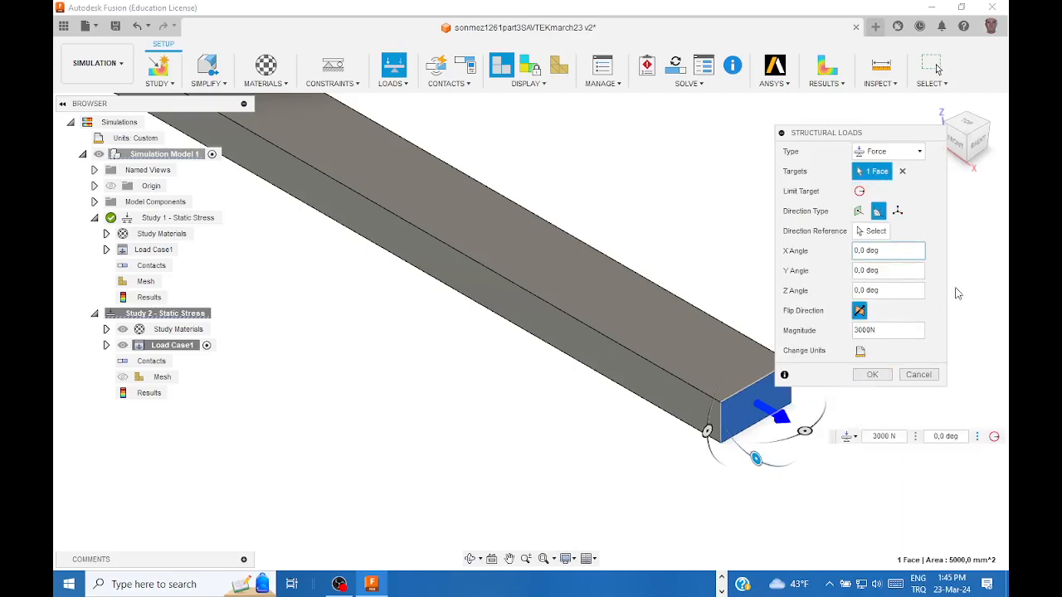
pyautogui.moveTo(889, 141); pyautogui.dragTo(912, 109)
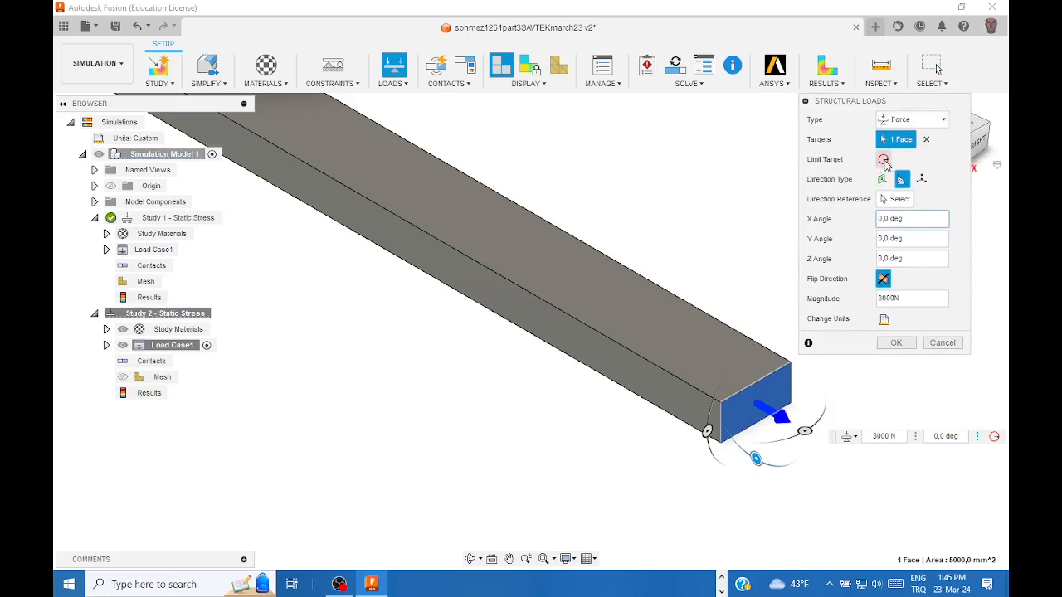
pyautogui.click(884, 160)
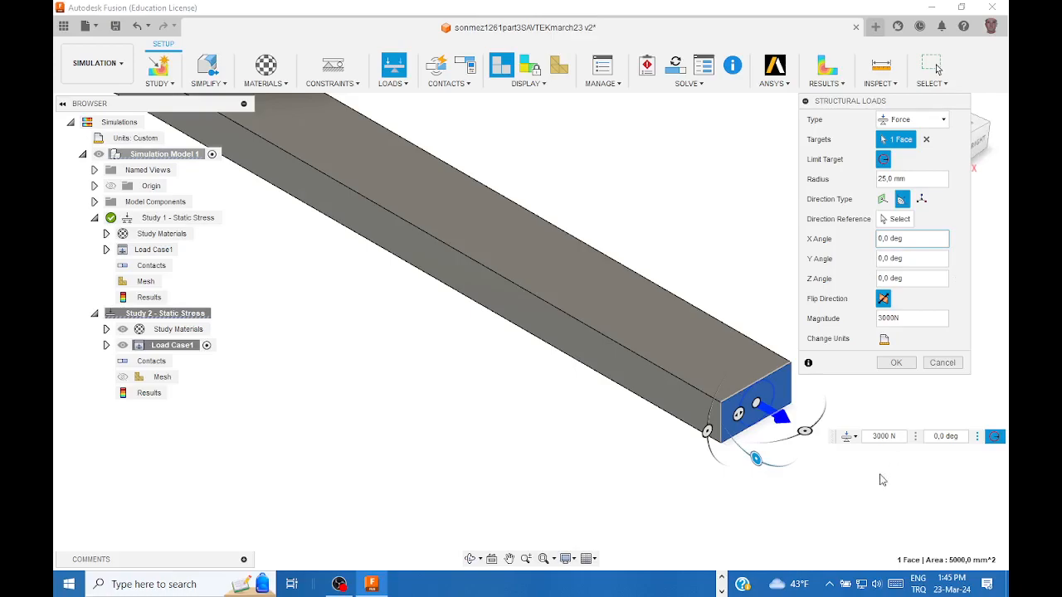
# Step: Rotate the force's direction on the end face to an X angle of -2.5 deg
pyautogui.moveTo(820, 531); pyautogui.dragTo(658, 498, button='middle')
pyautogui.scroll(4, 658, 497)
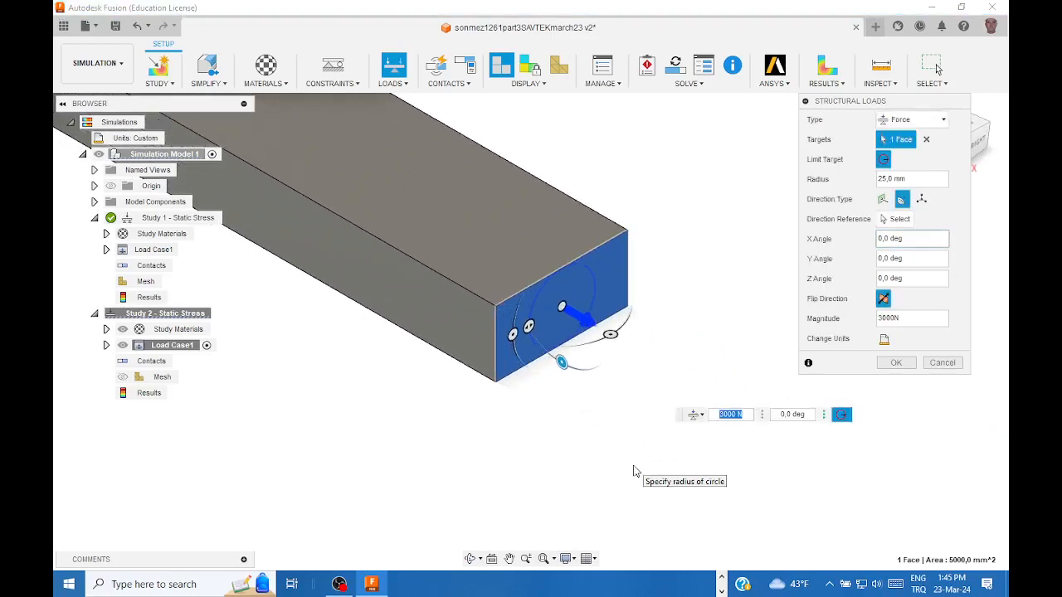
pyautogui.click(529, 328)
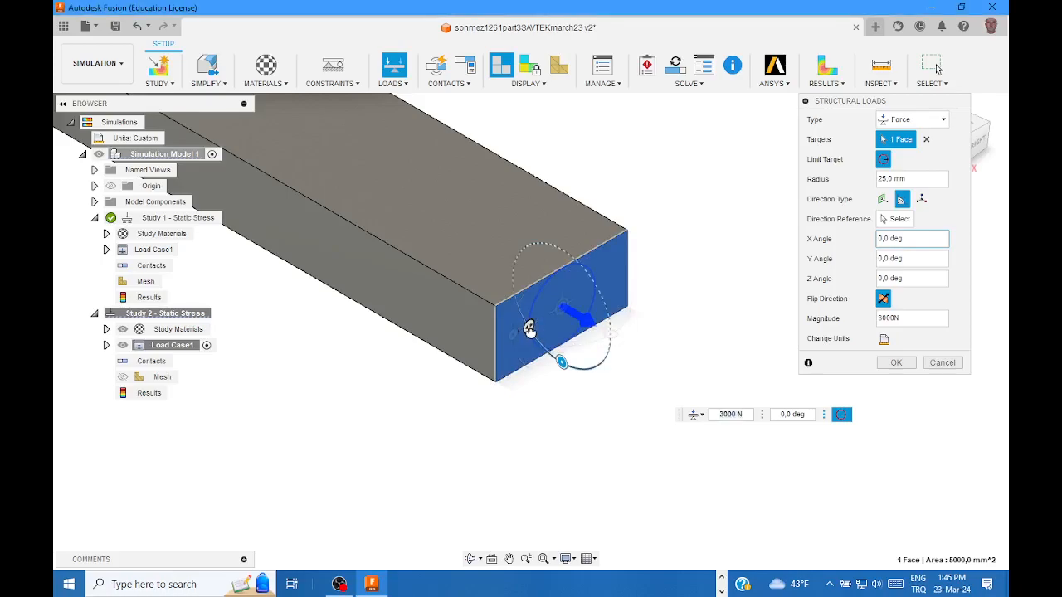
pyautogui.moveTo(529, 328); pyautogui.dragTo(532, 333)
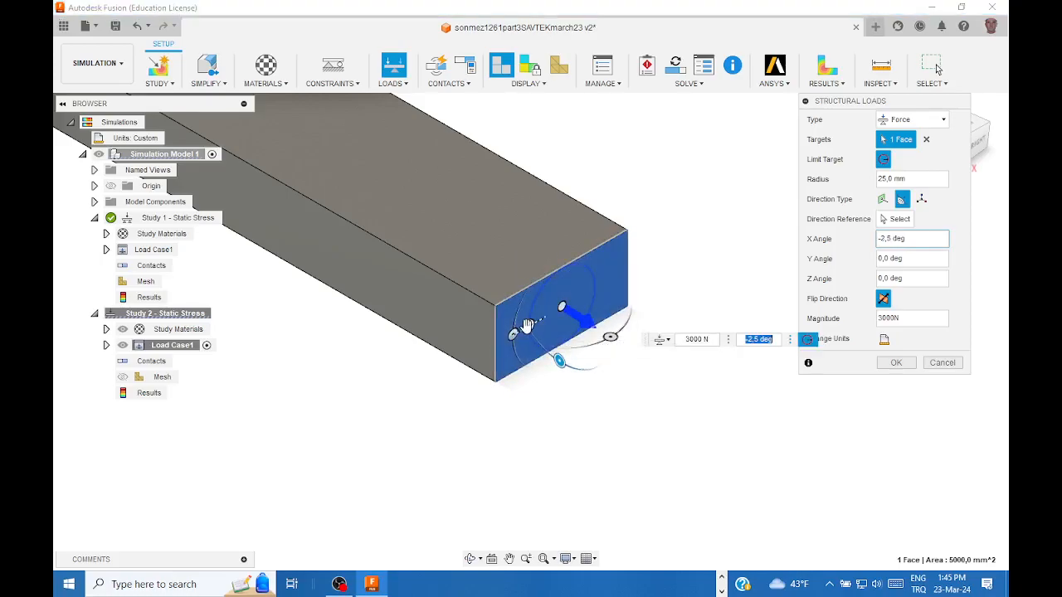
# Step: Set the radius of the force's limited circular area to 6 mm
pyautogui.moveTo(528, 327); pyautogui.dragTo(553, 312)
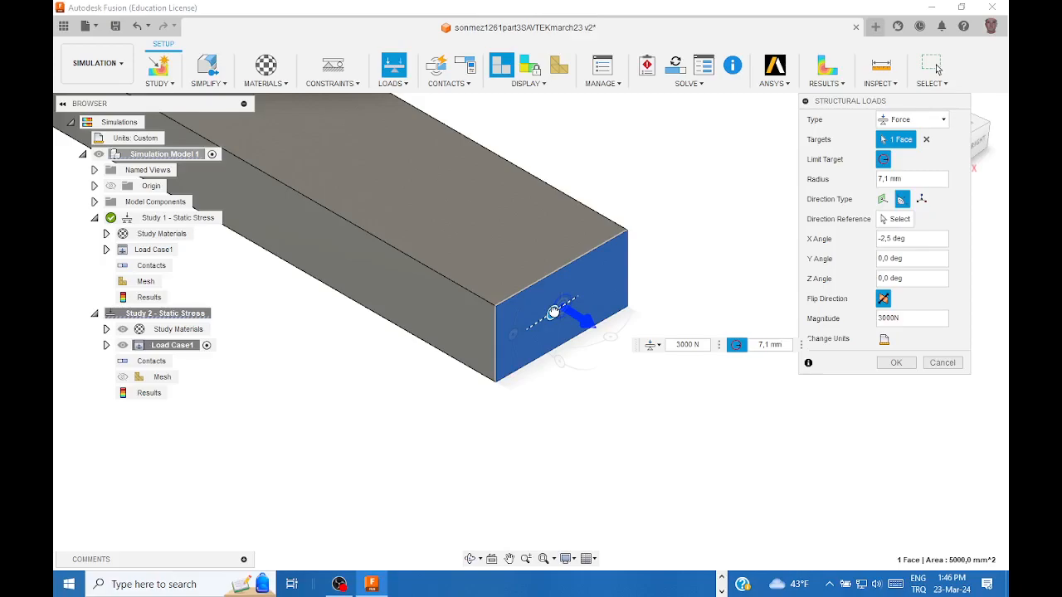
pyautogui.moveTo(554, 312)
pyautogui.mouseDown()
pyautogui.moveTo(529, 323)
pyautogui.moveTo(542, 315)
pyautogui.mouseUp()
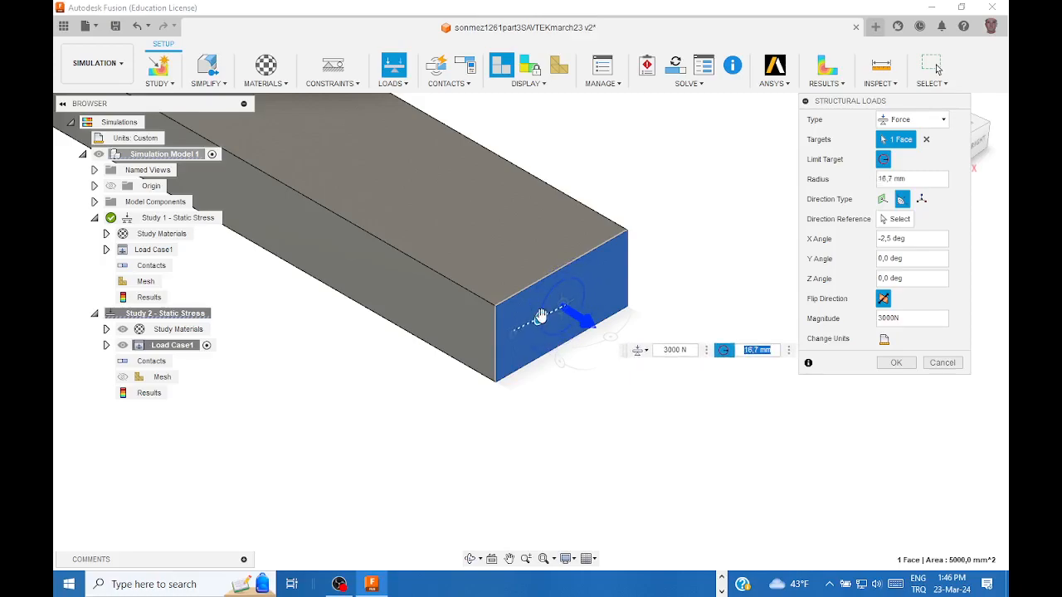
pyautogui.click(911, 178)
pyautogui.write('6')
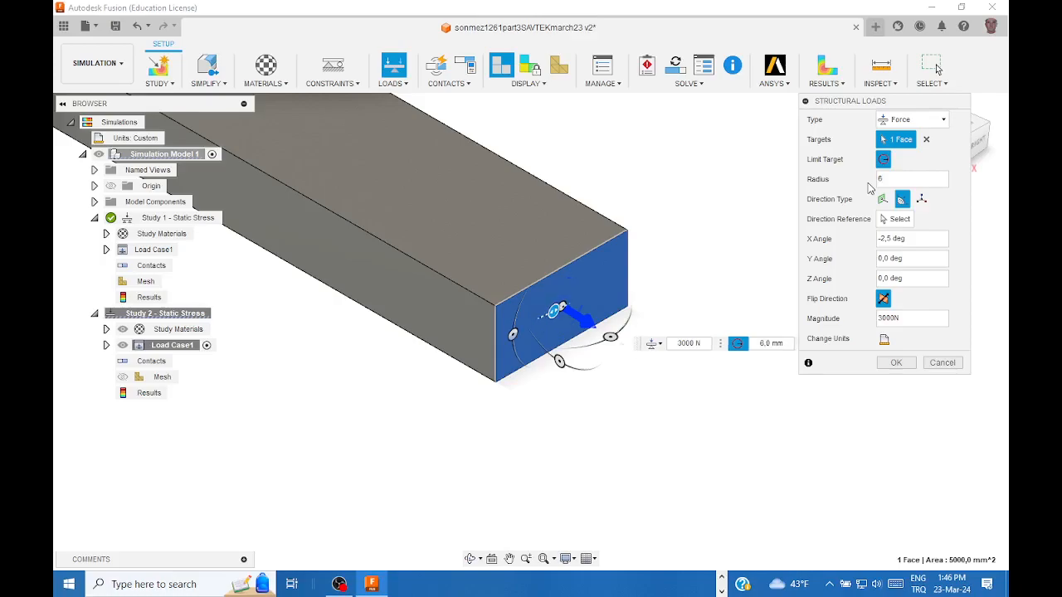
# Step: Position the circular load area 25 mm from the end face's upper edge and 50 mm from its near vertical edge
pyautogui.scroll(4, 583, 305)
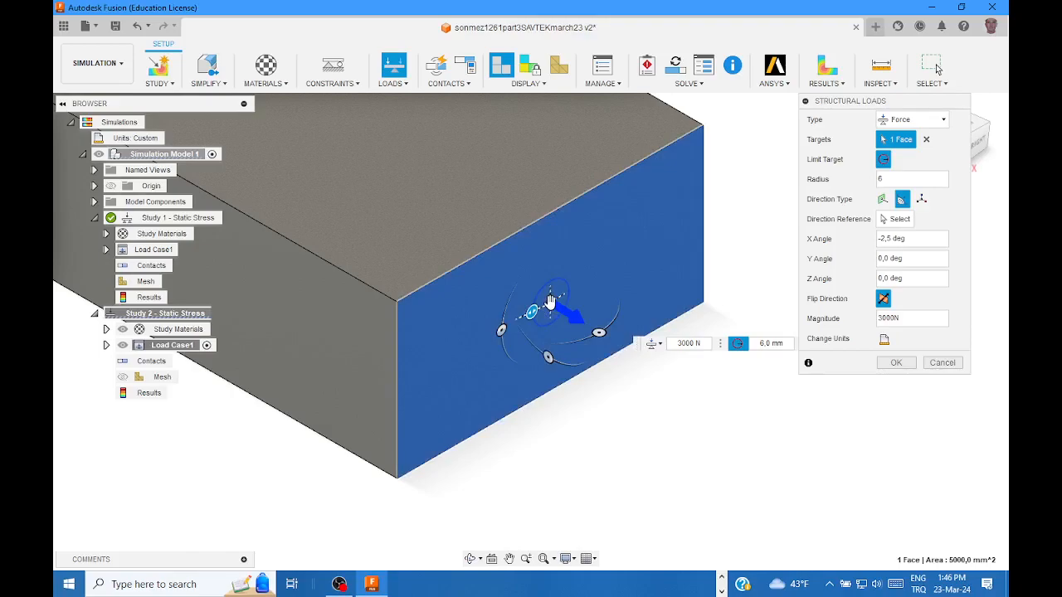
pyautogui.moveTo(551, 305); pyautogui.dragTo(551, 306)
pyautogui.moveTo(584, 290); pyautogui.dragTo(658, 245)
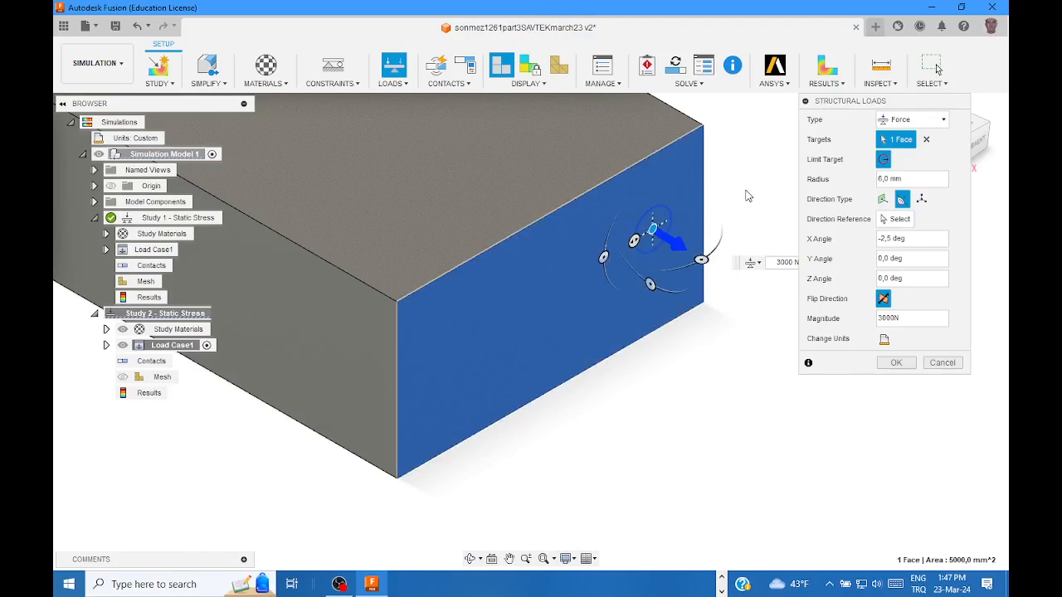
pyautogui.click(636, 165)
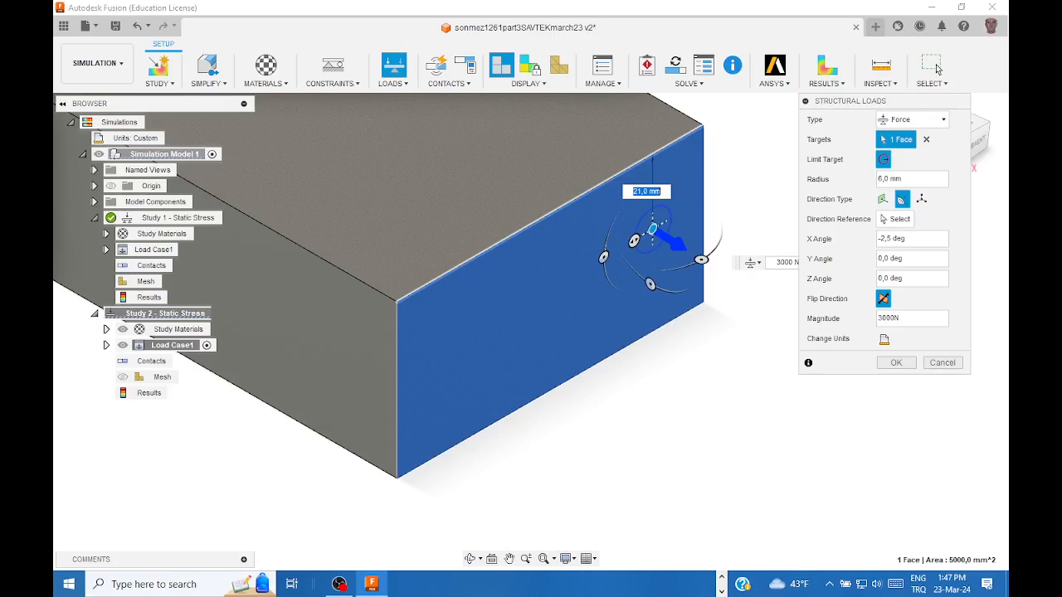
pyautogui.write('25')
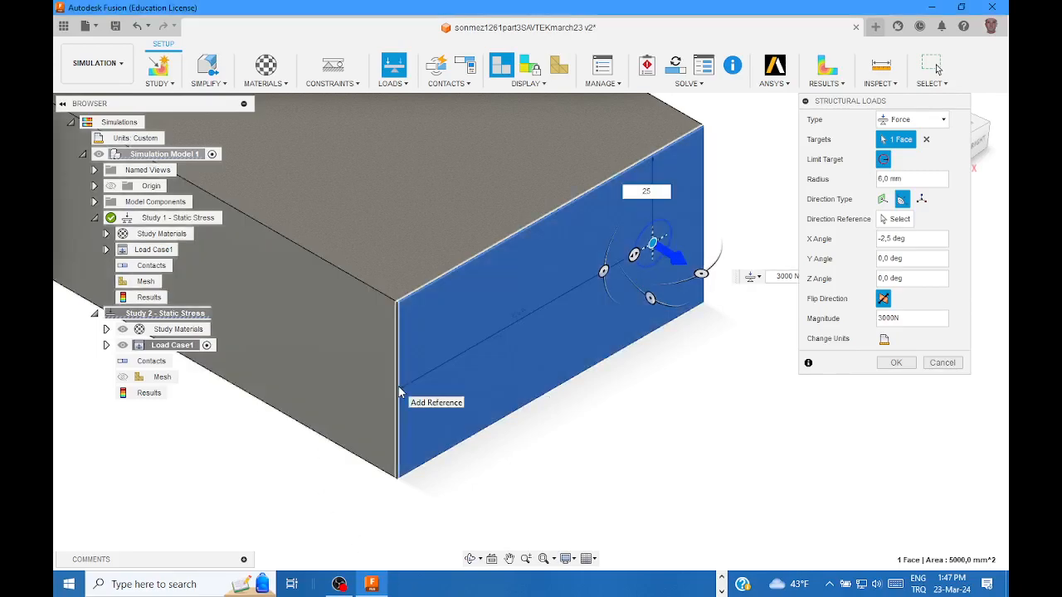
pyautogui.click(398, 388)
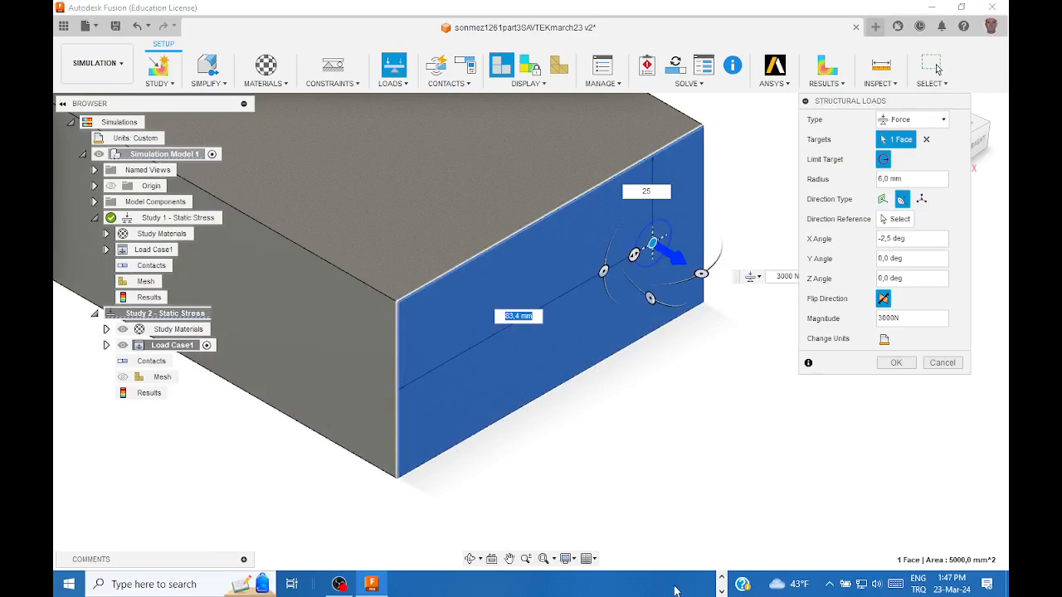
pyautogui.write('50')
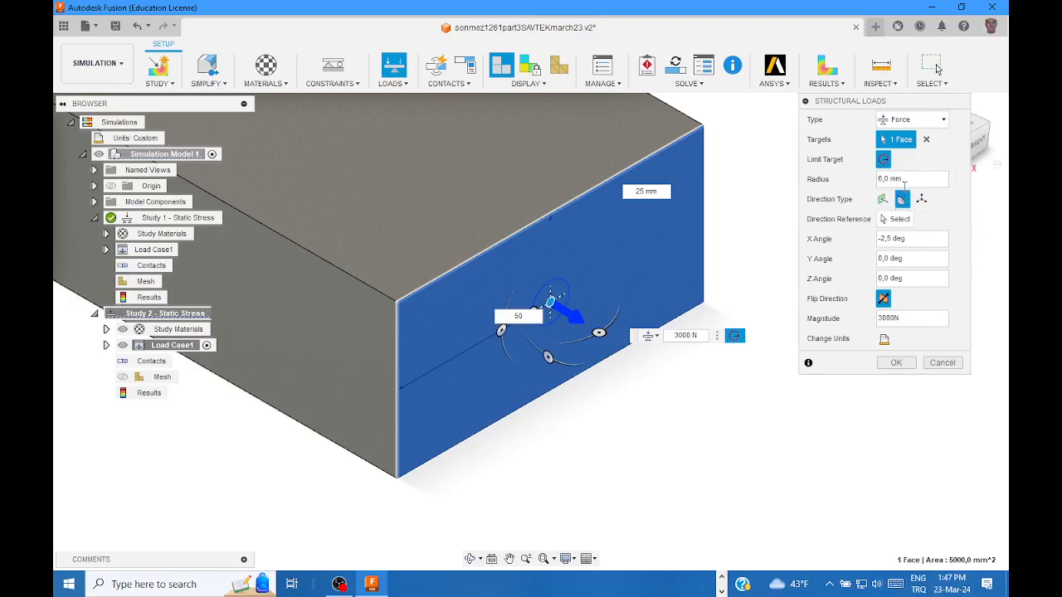
# Step: Set the circular load area's radius to 3 mm and apply the force load
pyautogui.moveTo(906, 180); pyautogui.dragTo(883, 185)
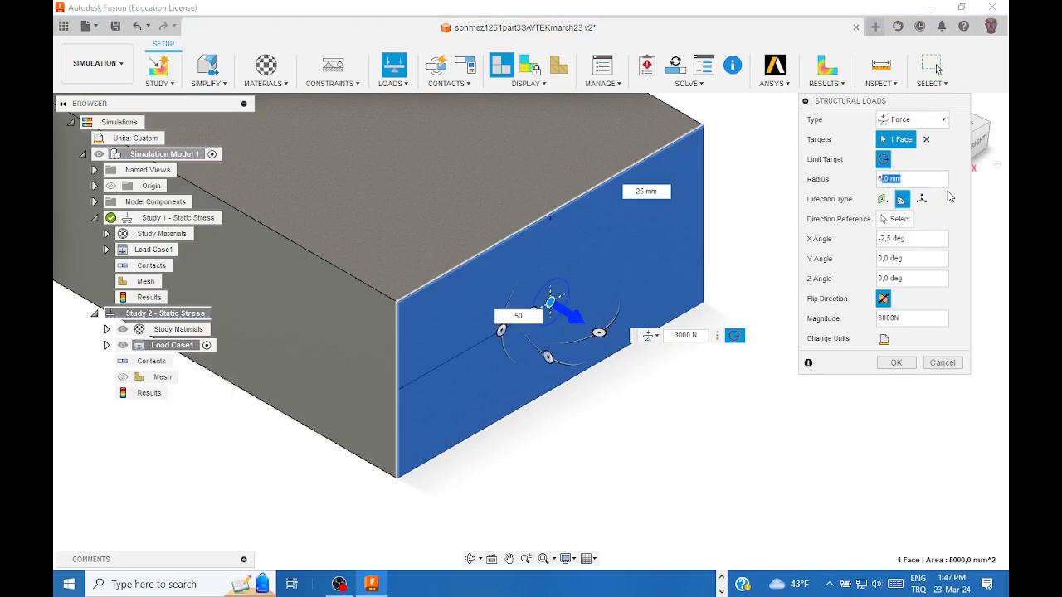
pyautogui.press('BackSpace')
pyautogui.press('BackSpace')
pyautogui.write('3')
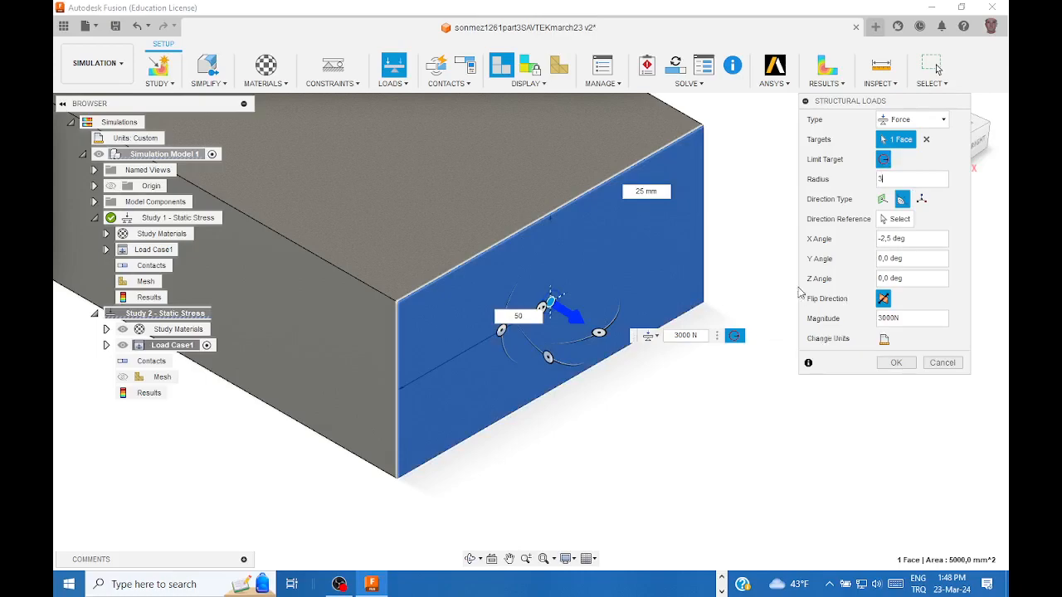
pyautogui.click(896, 363)
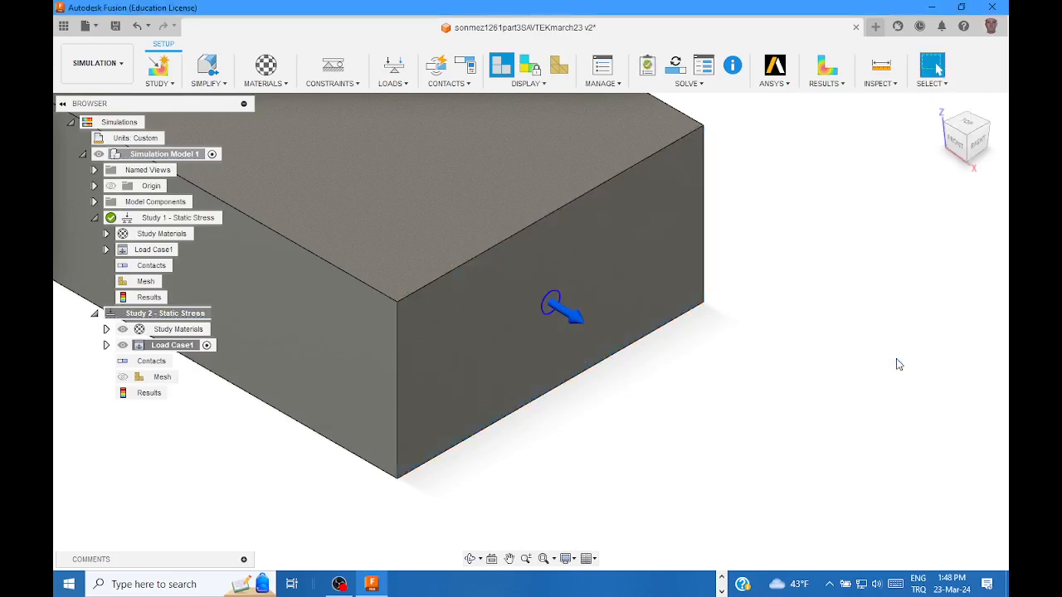
pyautogui.keyDown('shift'); pyautogui.moveTo(888, 439); pyautogui.dragTo(809, 457, button='middle'); pyautogui.keyUp('shift')
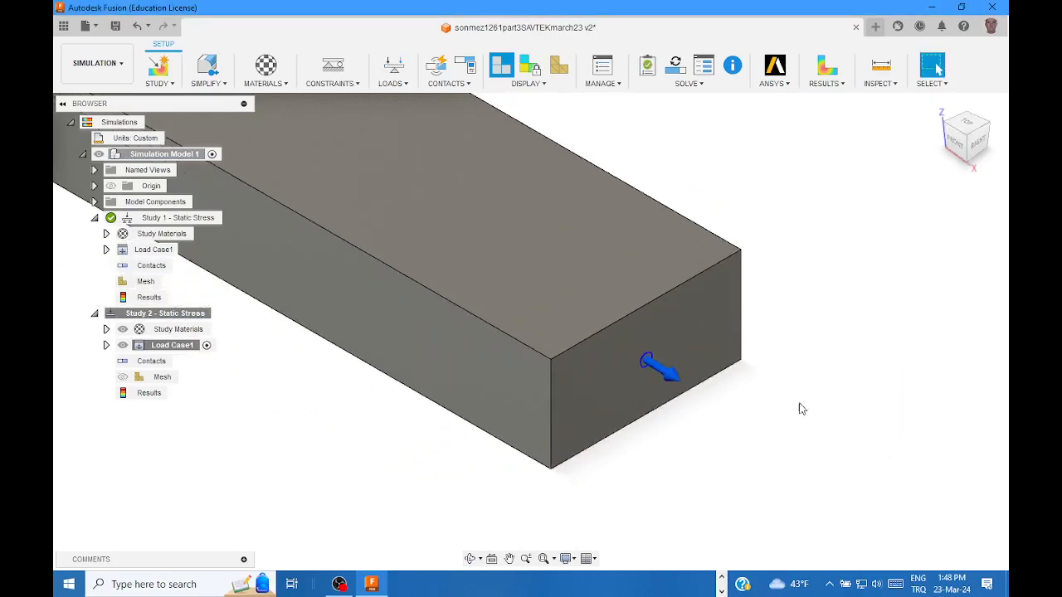
# Step: Compute the mesh for Study 2 and display it on the bar
pyautogui.scroll(-3, 926, 452)
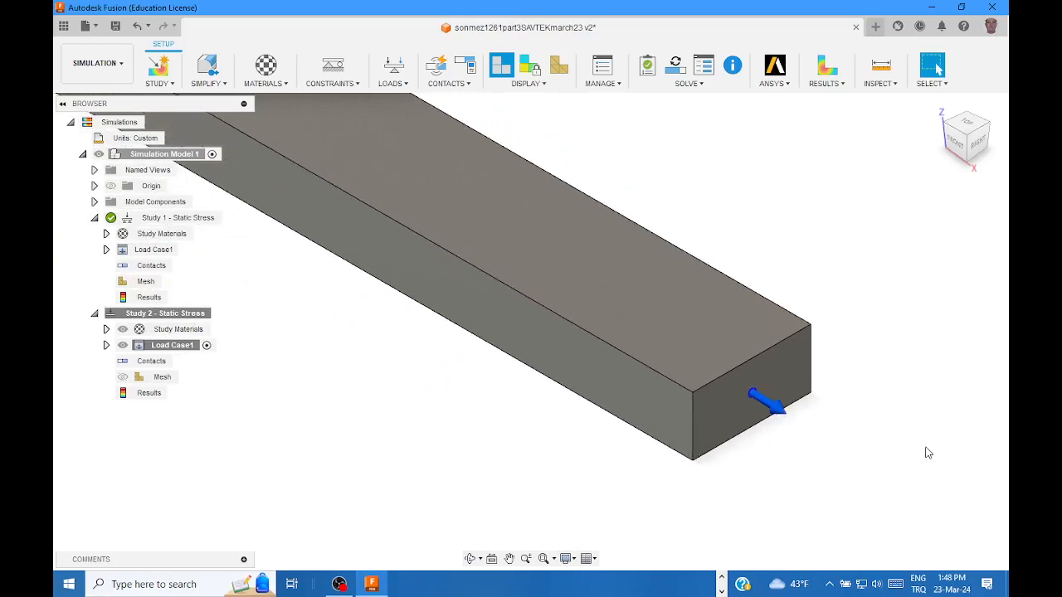
pyautogui.scroll(1, 762, 400)
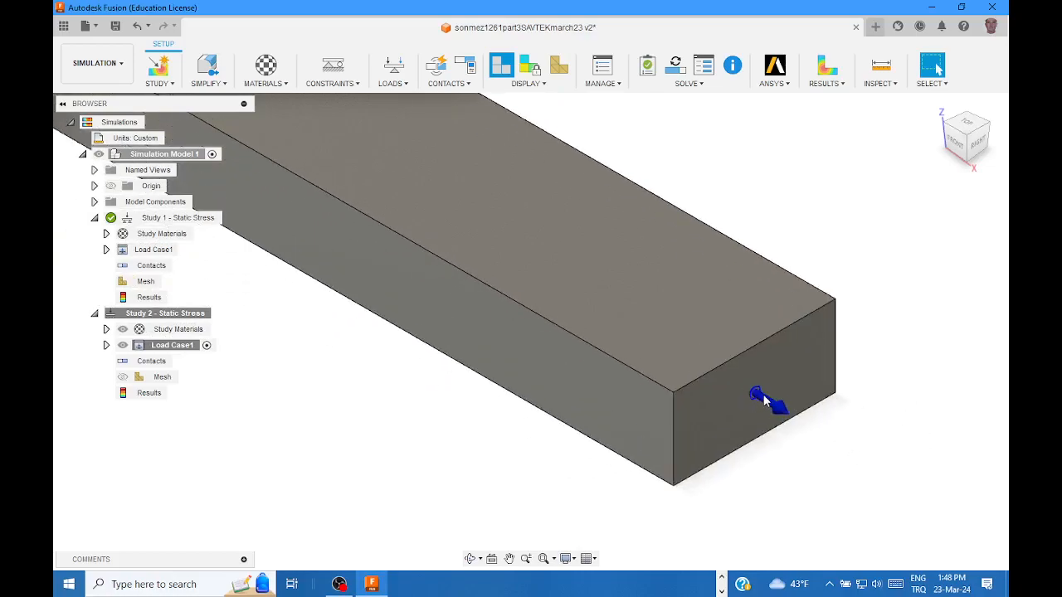
pyautogui.scroll(-2, 873, 462)
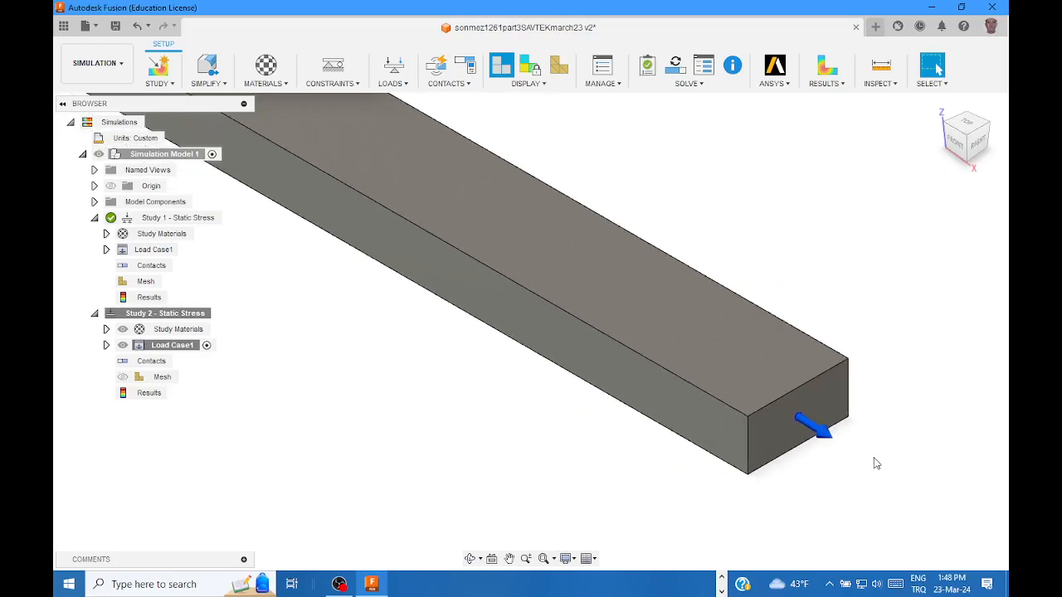
pyautogui.scroll(-3, 877, 465)
pyautogui.moveTo(885, 301); pyautogui.dragTo(959, 398, button='middle')
pyautogui.scroll(-1, 960, 398)
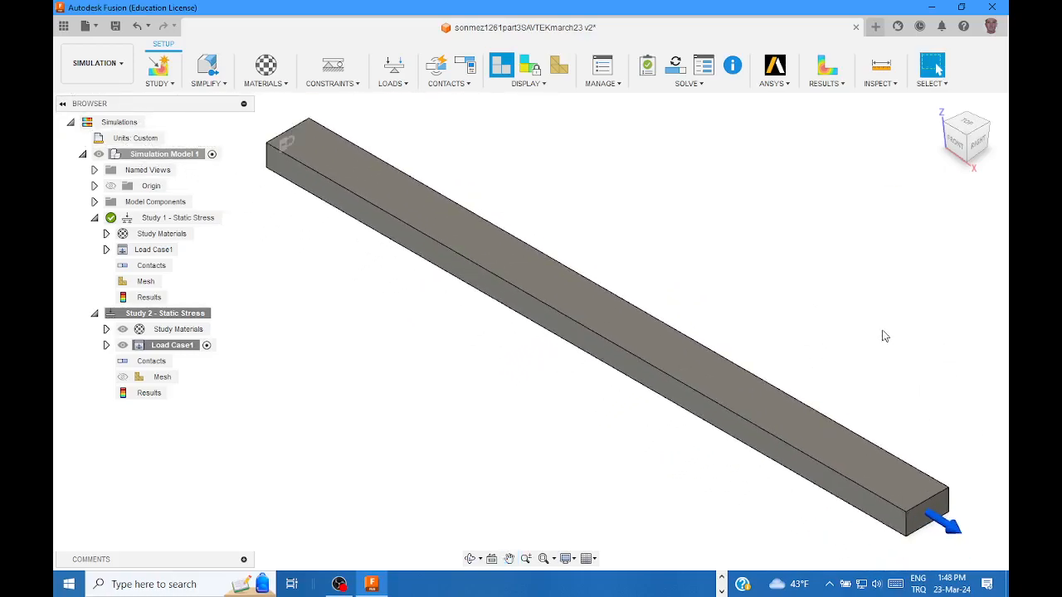
pyautogui.moveTo(885, 336); pyautogui.dragTo(872, 315, button='middle')
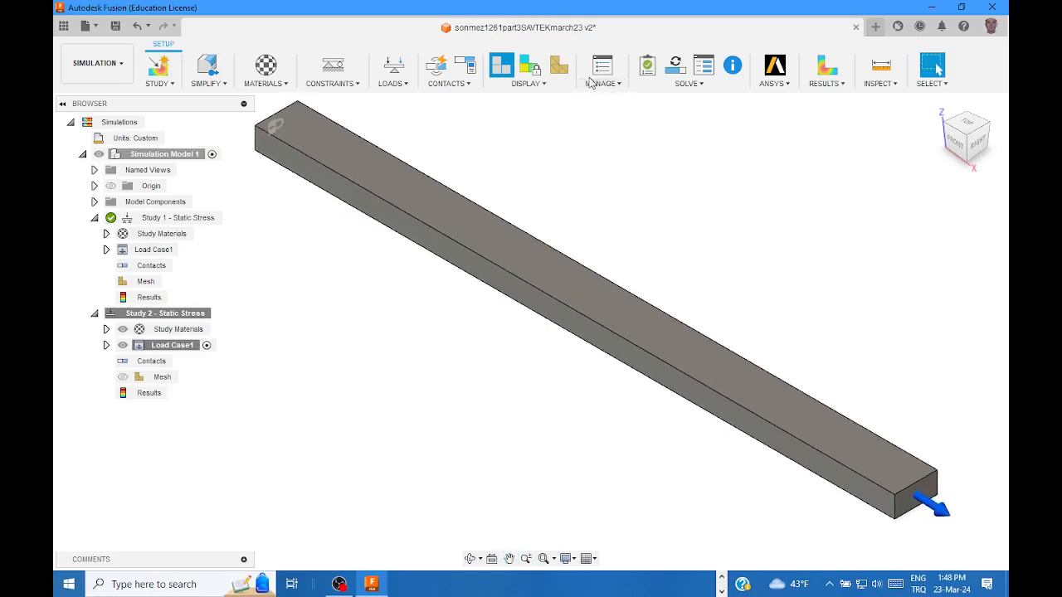
pyautogui.click(558, 66)
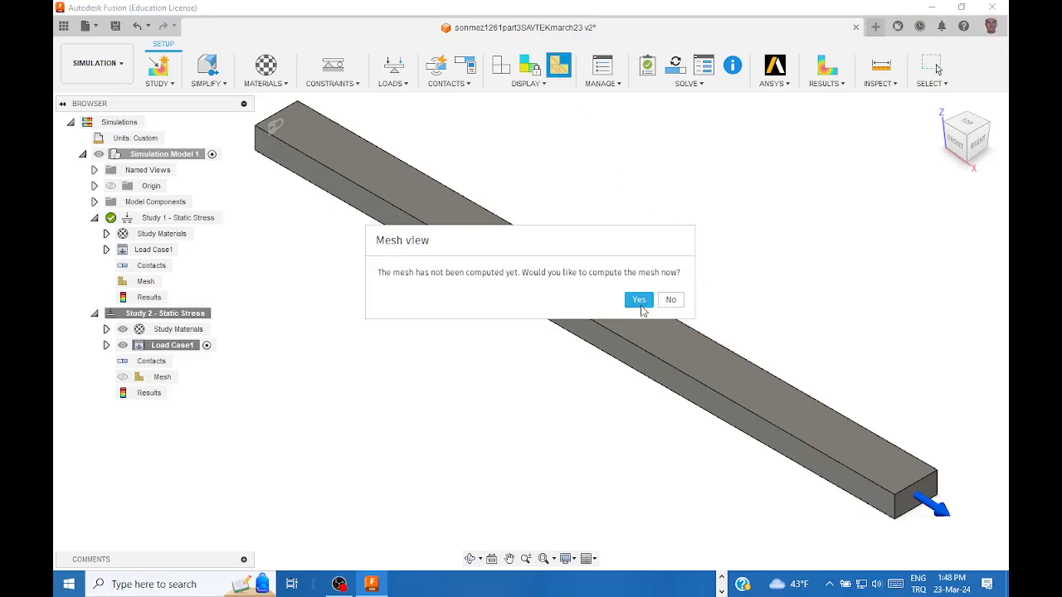
pyautogui.click(640, 303)
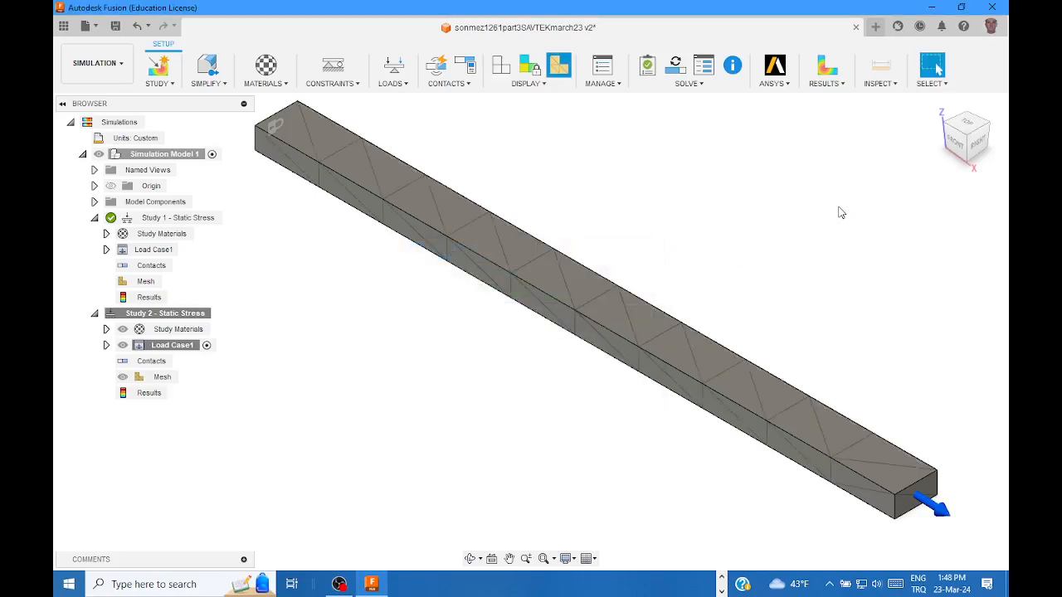
# Step: Solve only Study 2 - Static Stress
pyautogui.moveTo(846, 244); pyautogui.dragTo(813, 239, button='middle')
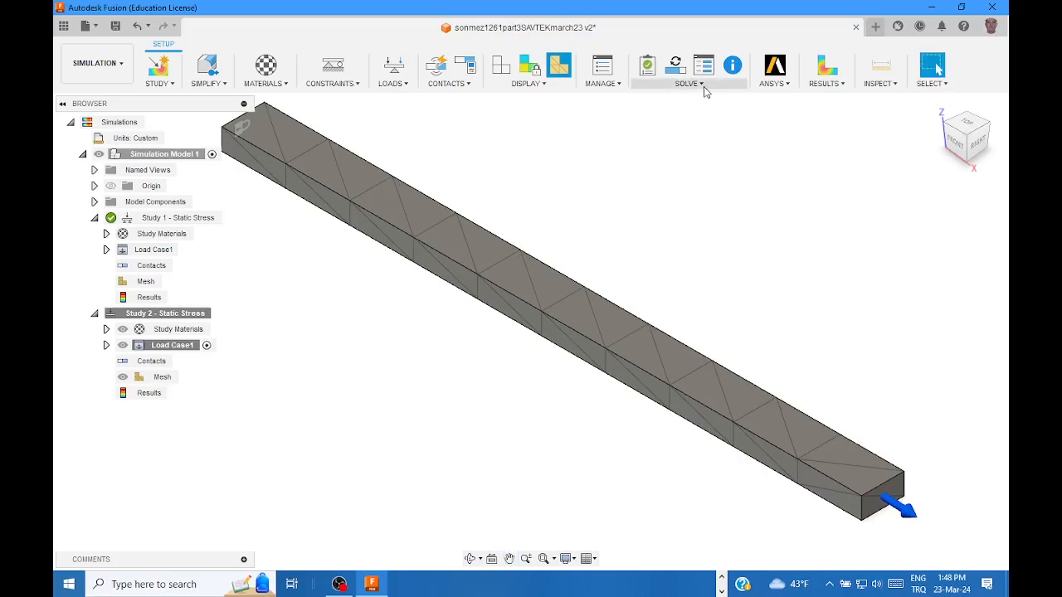
pyautogui.click(702, 86)
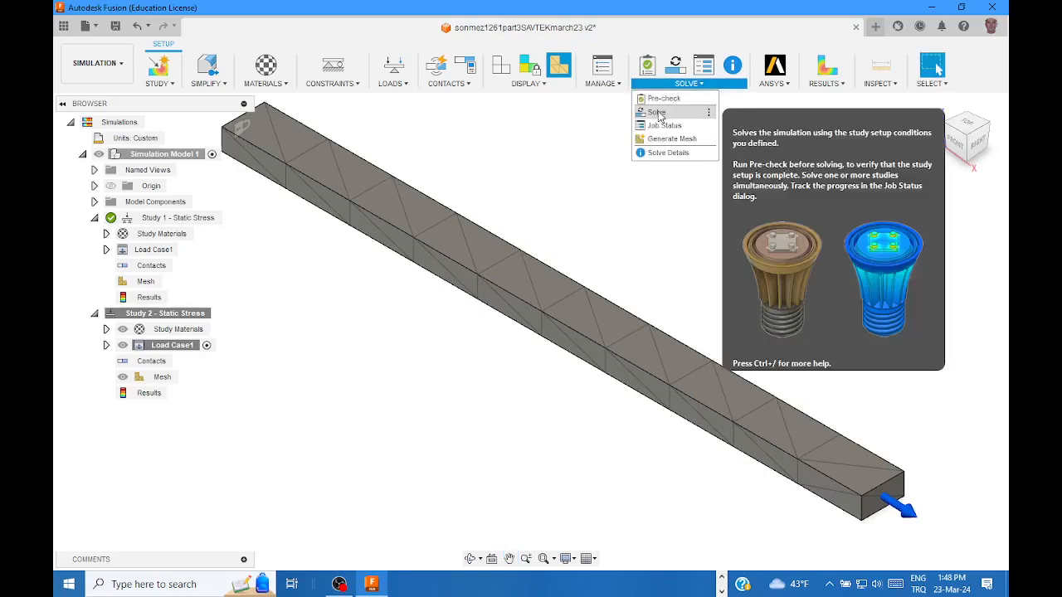
pyautogui.click(659, 114)
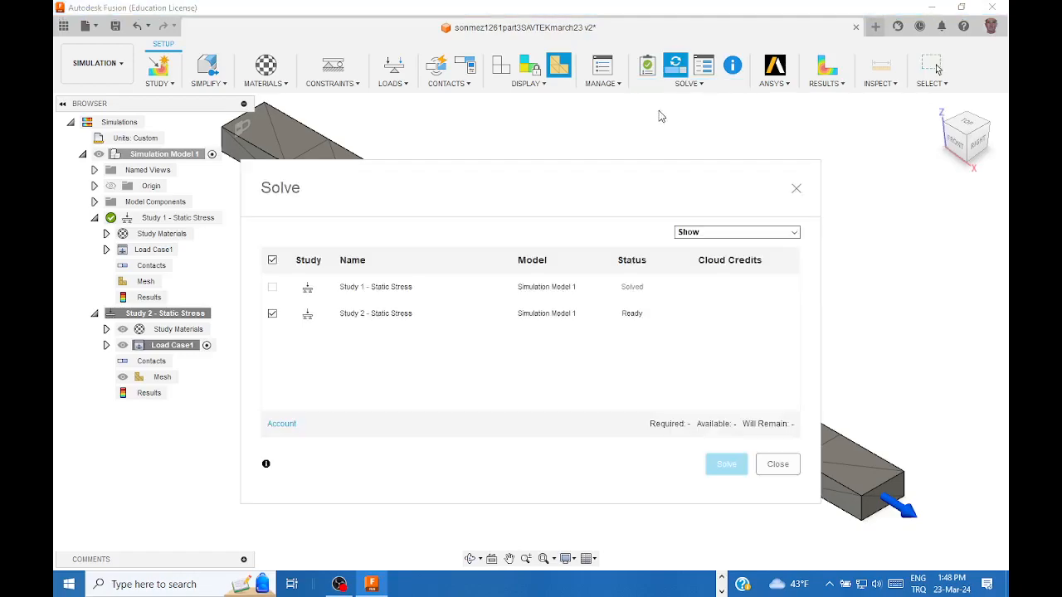
pyautogui.moveTo(603, 186); pyautogui.dragTo(622, 106)
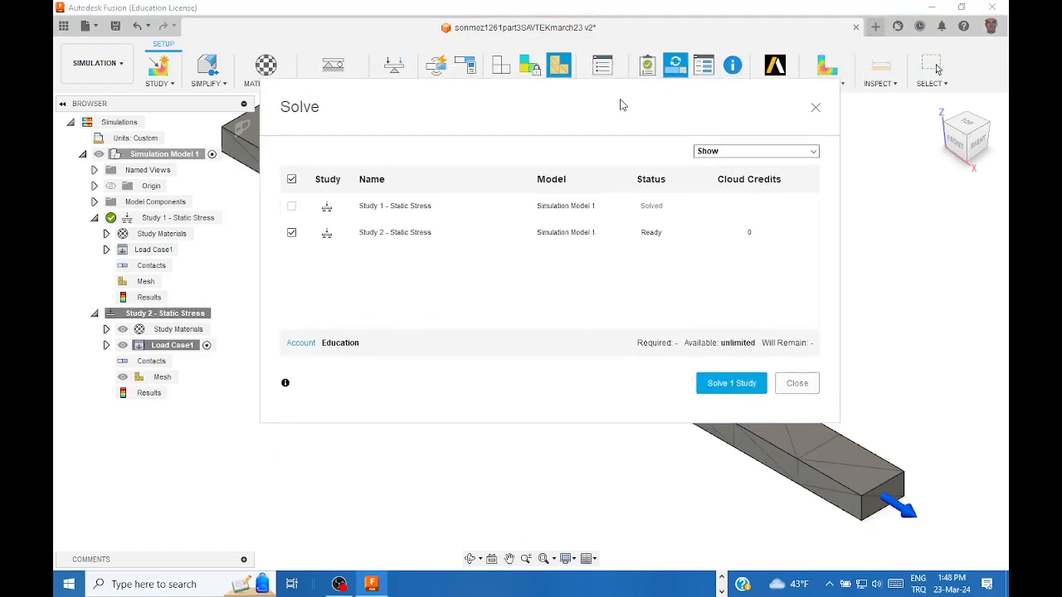
pyautogui.click(729, 385)
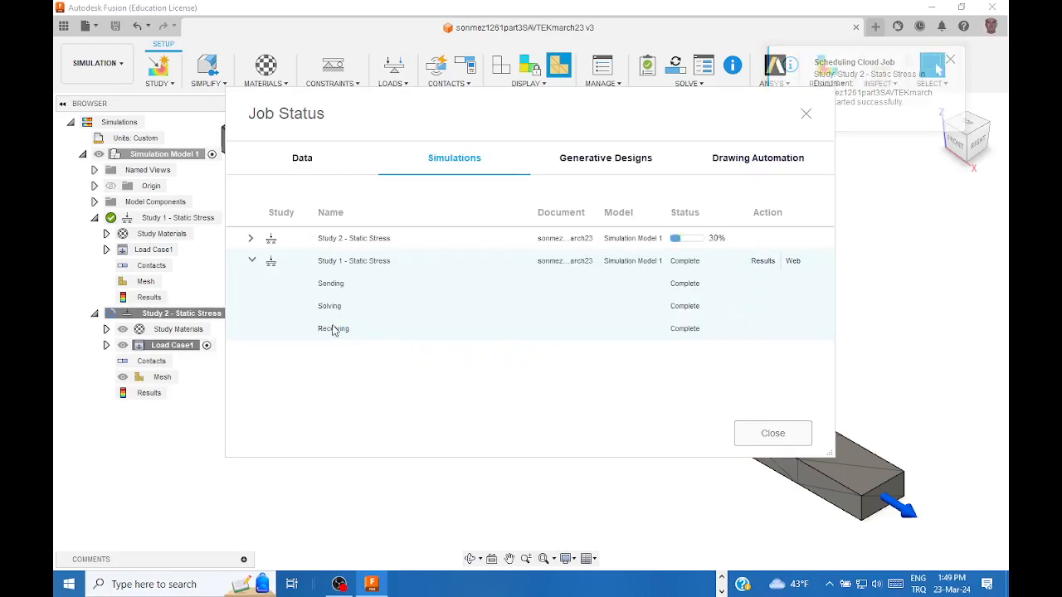
# Step: Follow Study 2's sending and solving progress in the expanded job status, and close it when the solve ends
pyautogui.click(251, 239)
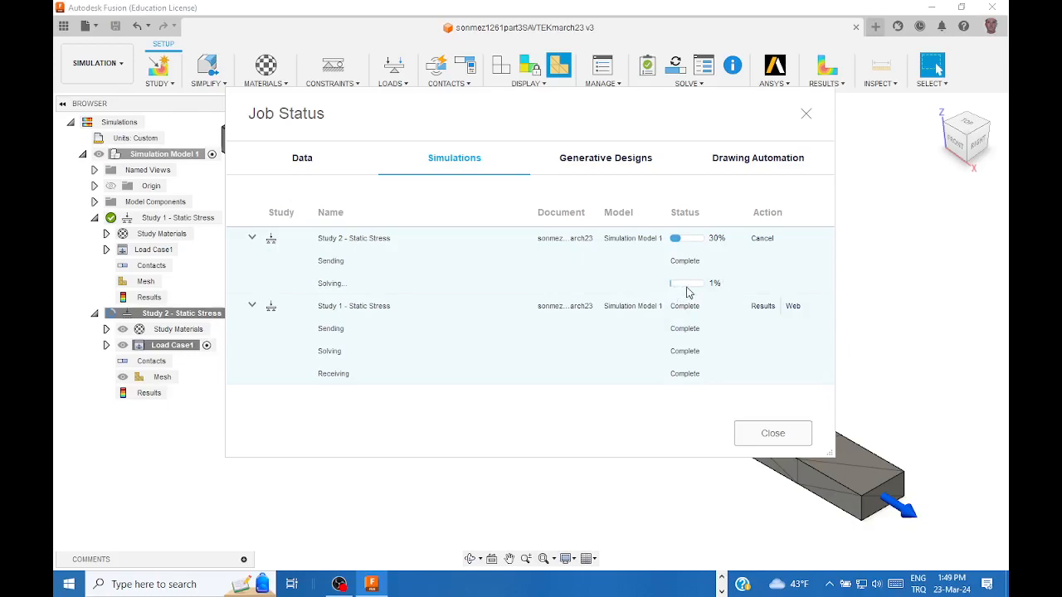
pyautogui.moveTo(696, 291)
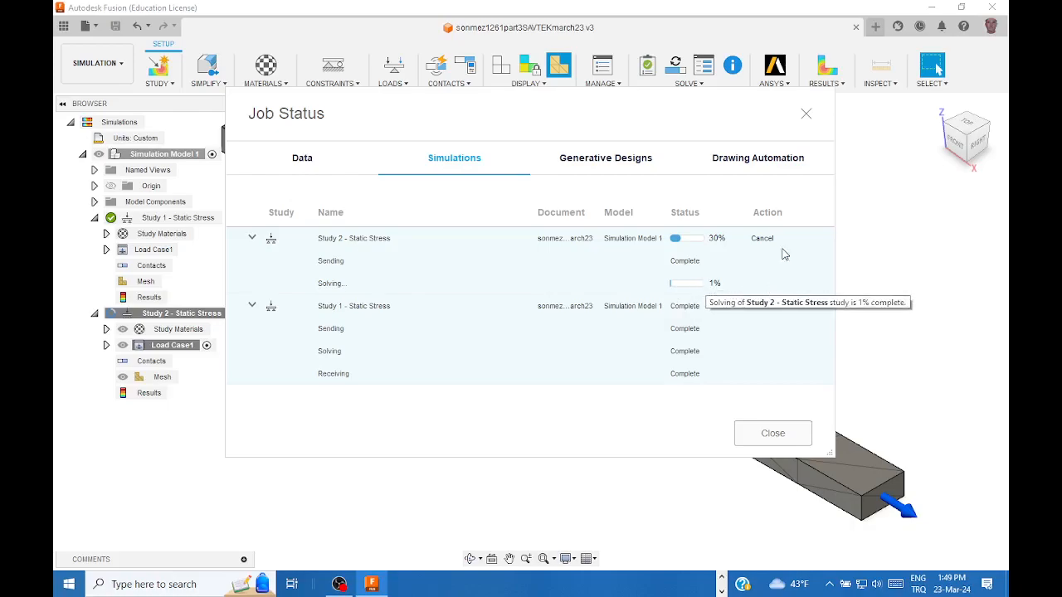
pyautogui.moveTo(688, 242)
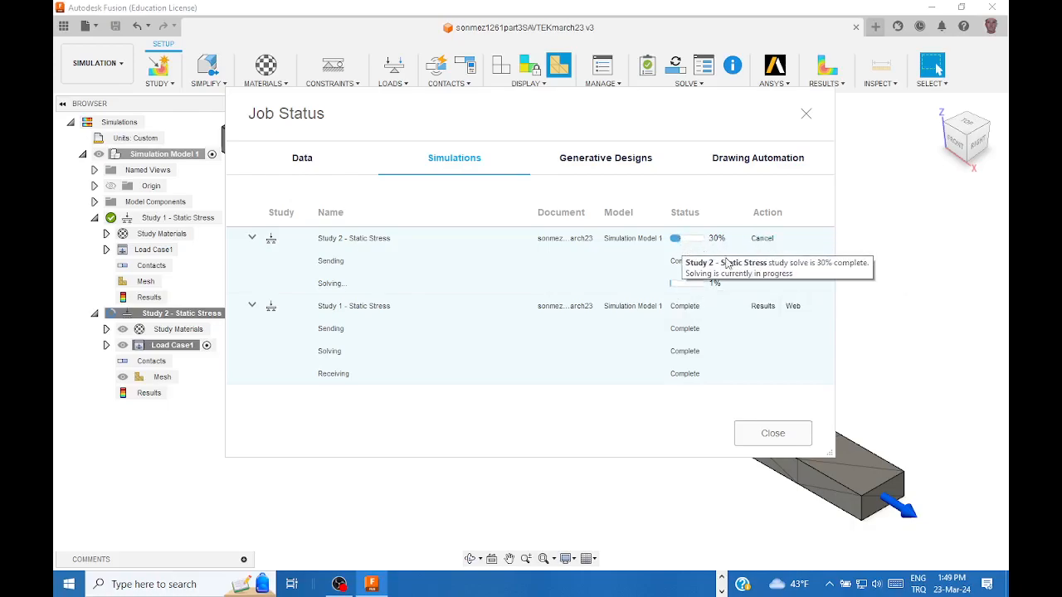
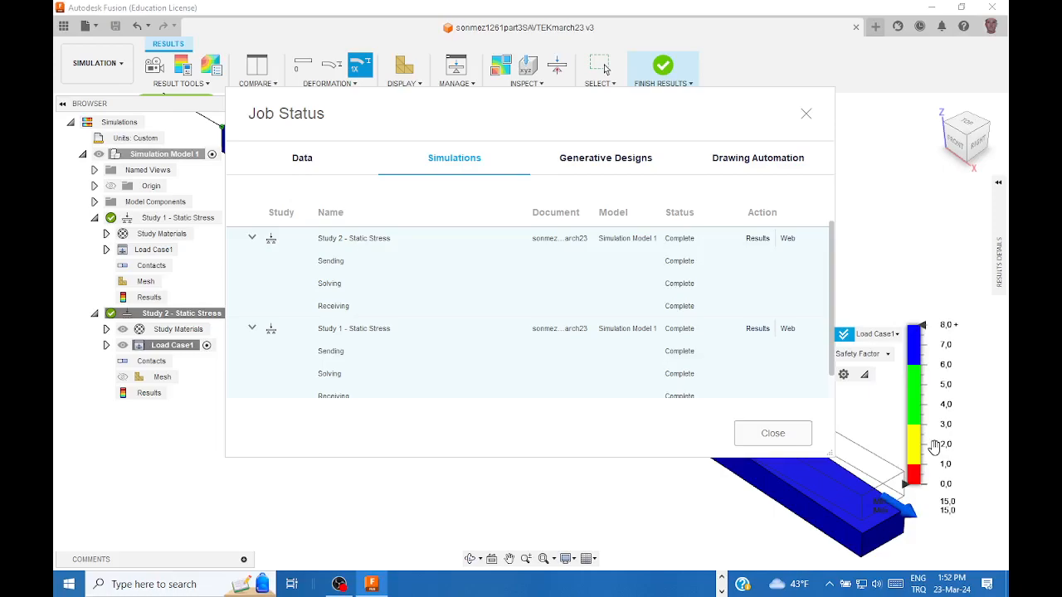
pyautogui.click(764, 440)
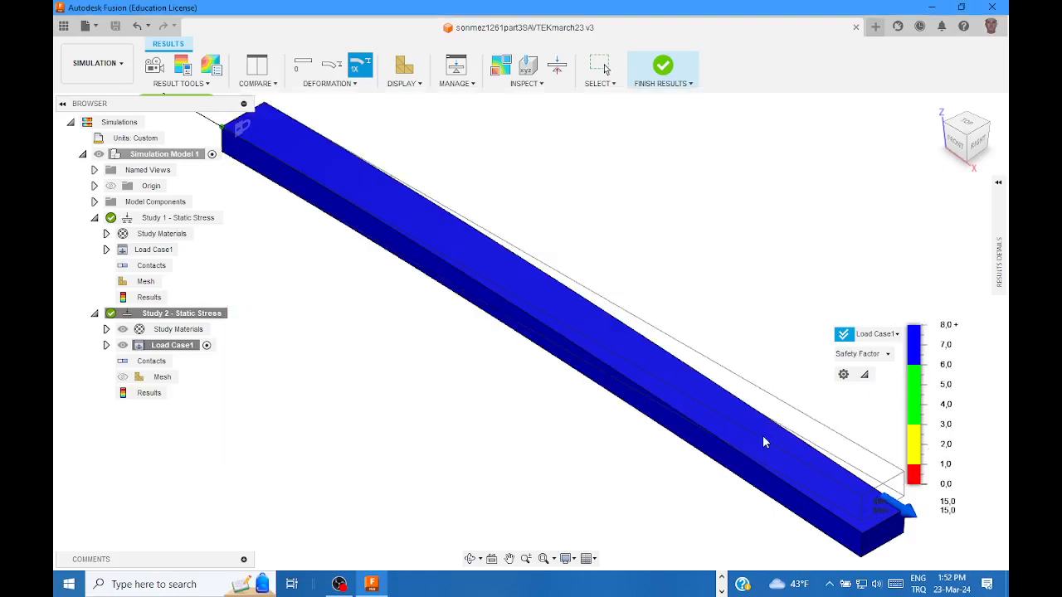
# Step: Examine Study 2's von Mises stress distribution along the bar and finish the results review
pyautogui.click(887, 356)
pyautogui.click(864, 385)
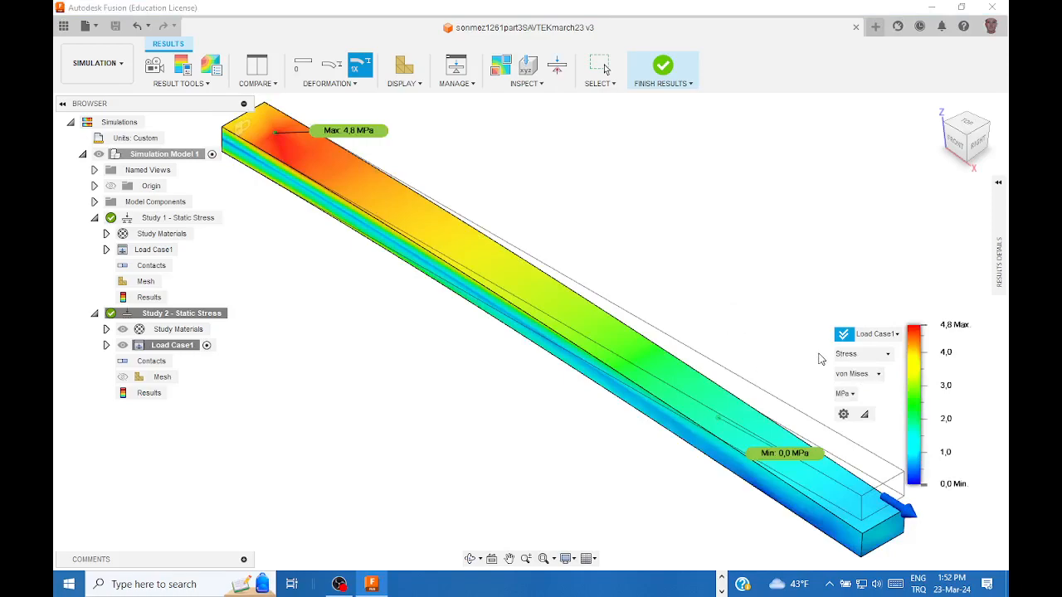
pyautogui.moveTo(663, 257)
pyautogui.mouseDown(button='middle')
pyautogui.moveTo(702, 318)
pyautogui.moveTo(675, 255)
pyautogui.mouseUp(button='middle')
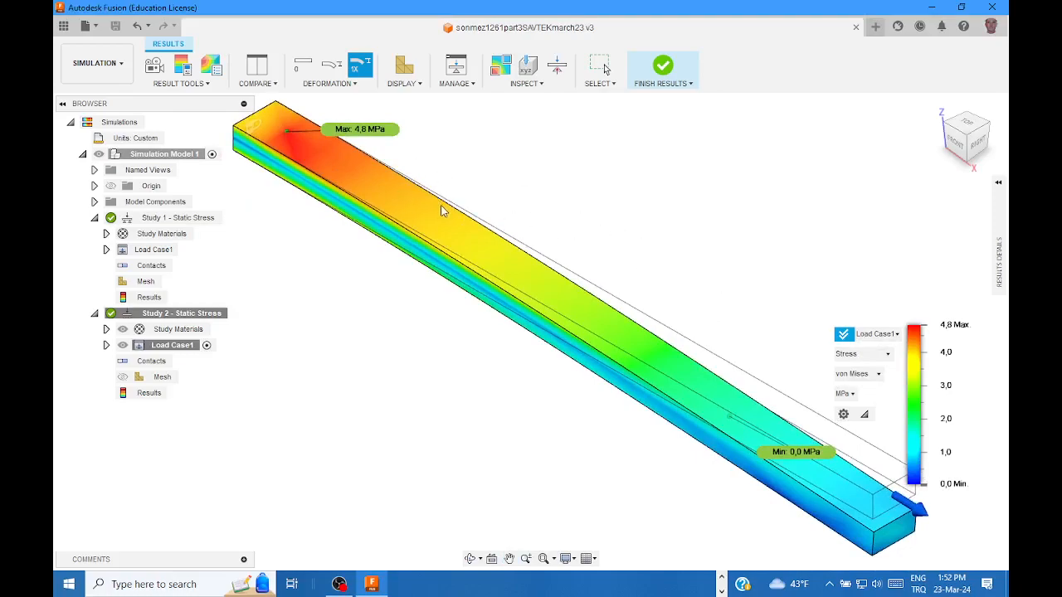
pyautogui.click(663, 72)
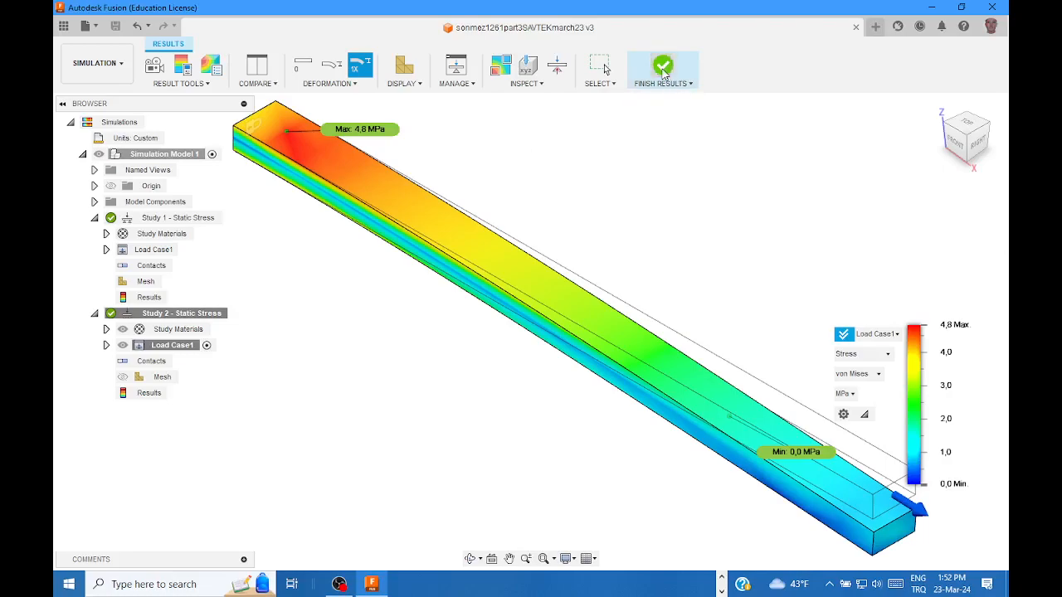
pyautogui.moveTo(654, 192); pyautogui.dragTo(680, 221, button='middle')
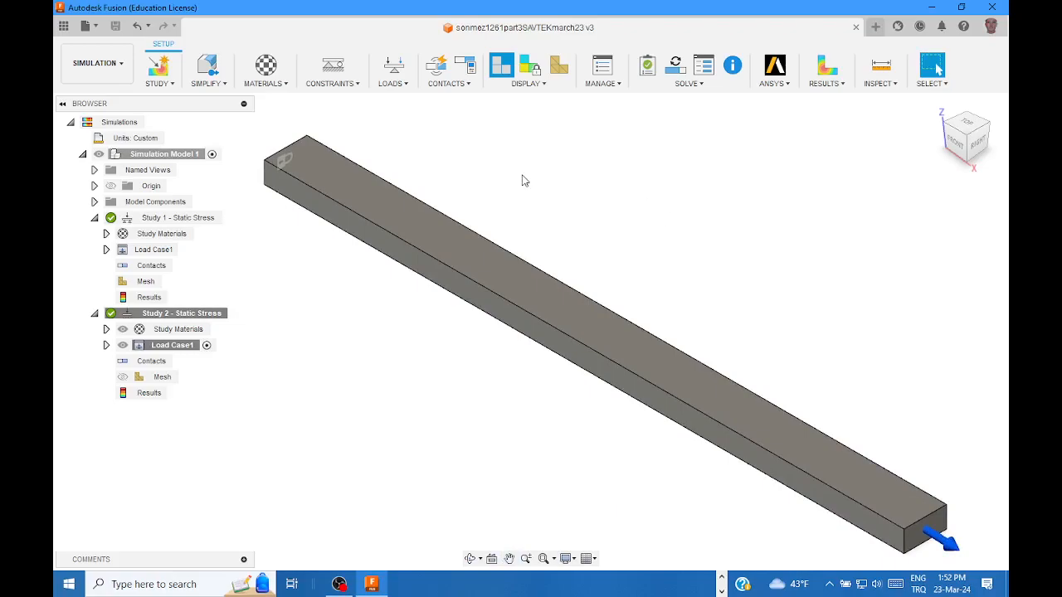
# Step: Enable link sharing for the latest version of the design file and copy the share link
pyautogui.click(116, 27)
pyautogui.click(96, 26)
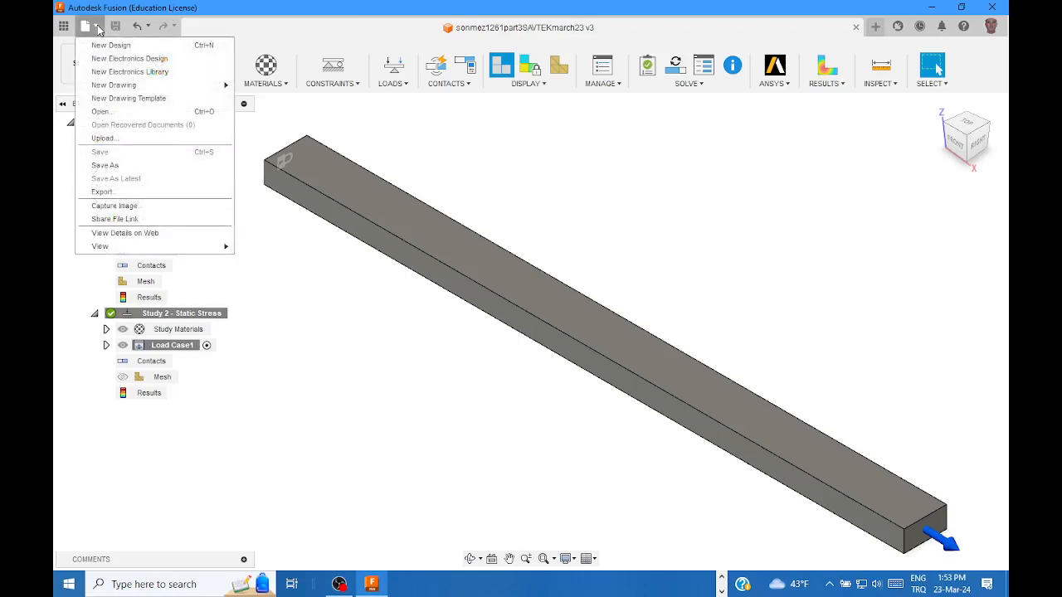
pyautogui.click(116, 220)
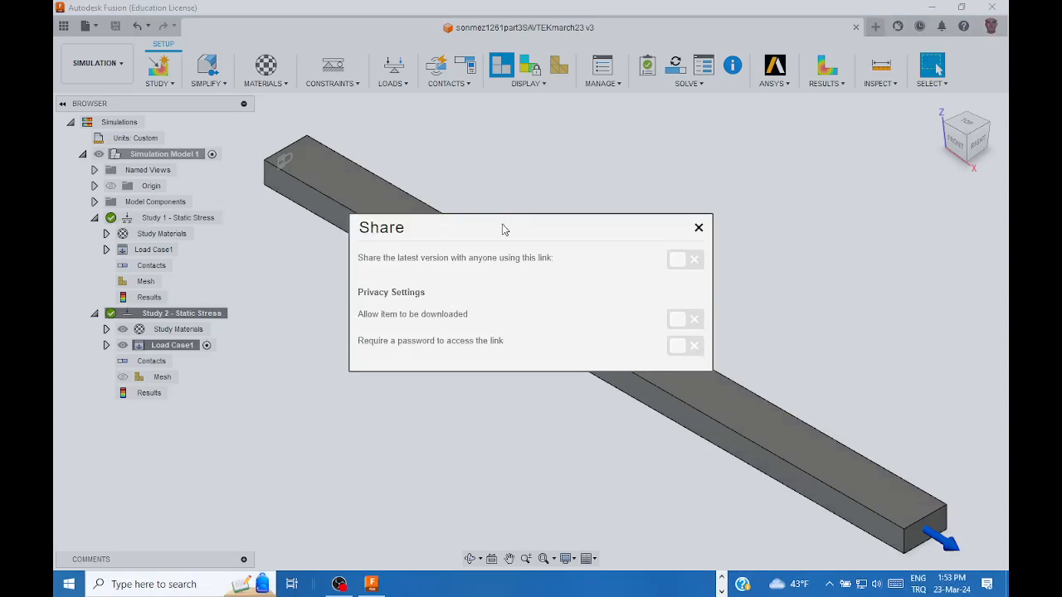
pyautogui.click(677, 261)
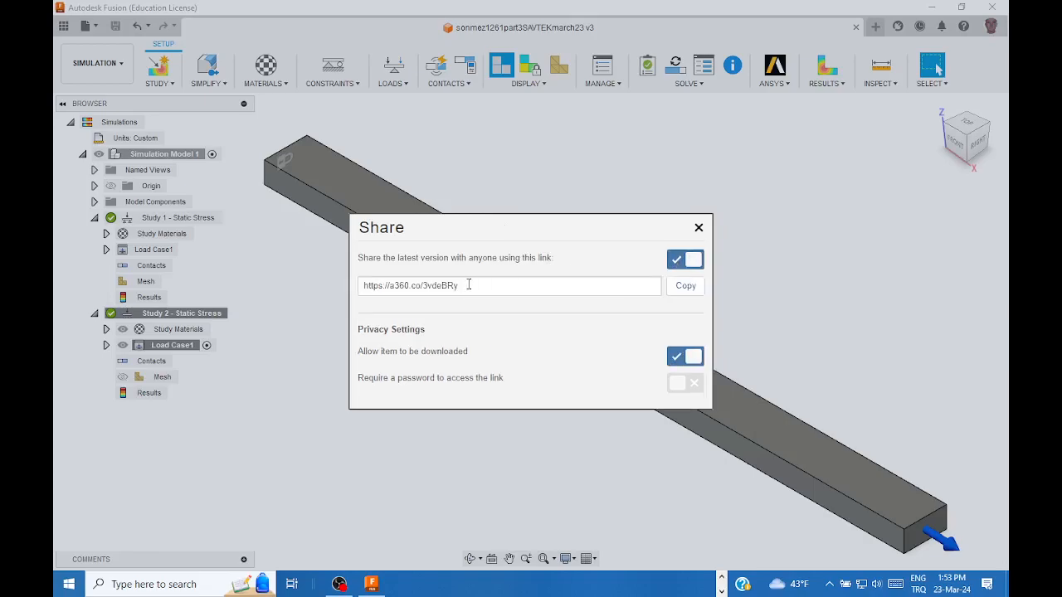
pyautogui.click(685, 287)
pyautogui.hotkey('ctrl', 'c')
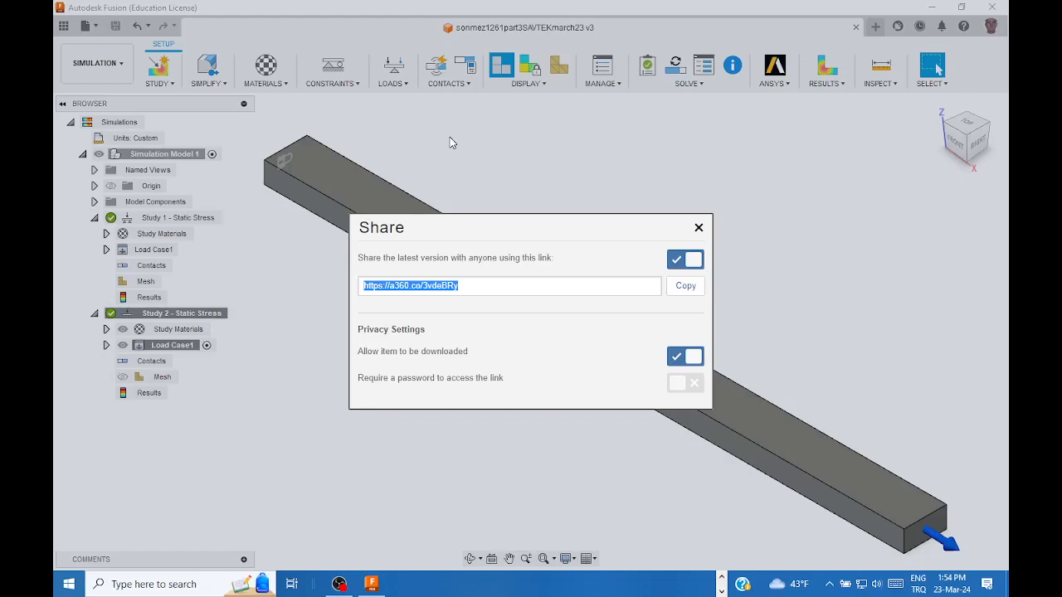
# Step: Switch to Google Chrome and open the copied share link in a new tab
pyautogui.click(721, 579)
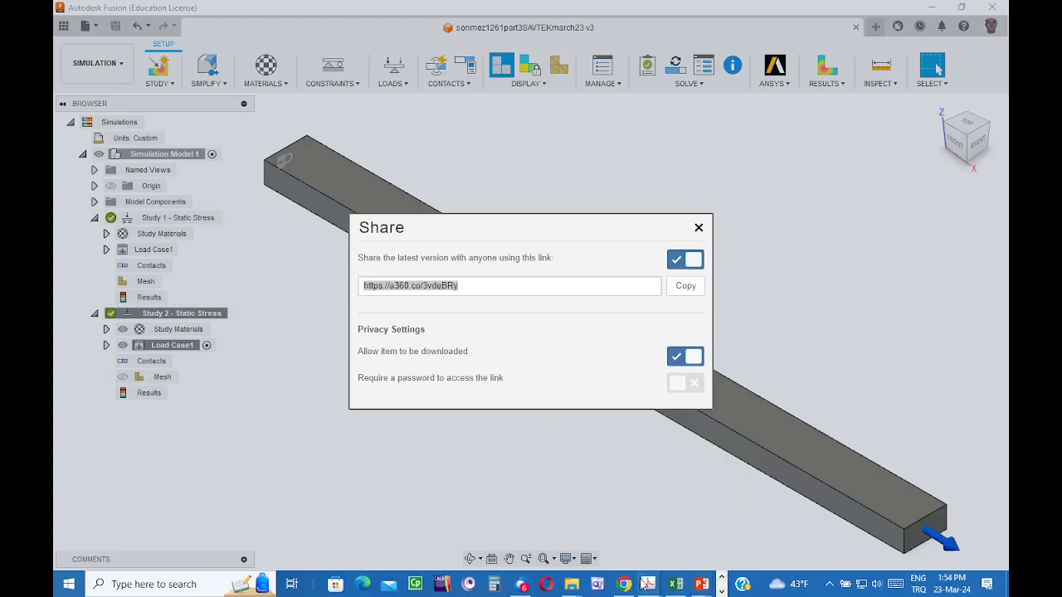
pyautogui.moveTo(623, 587)
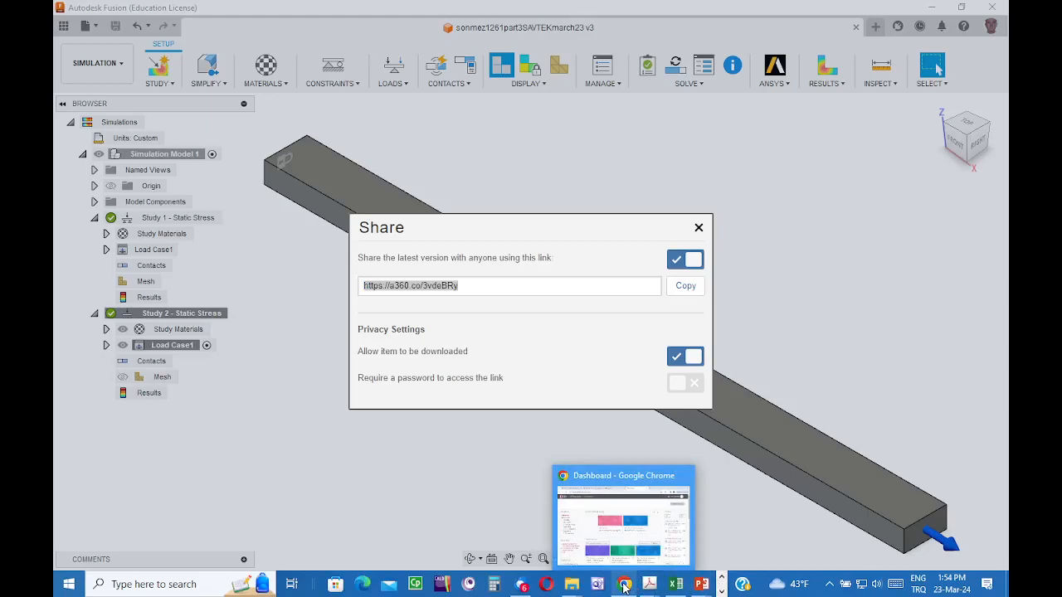
pyautogui.click(624, 586)
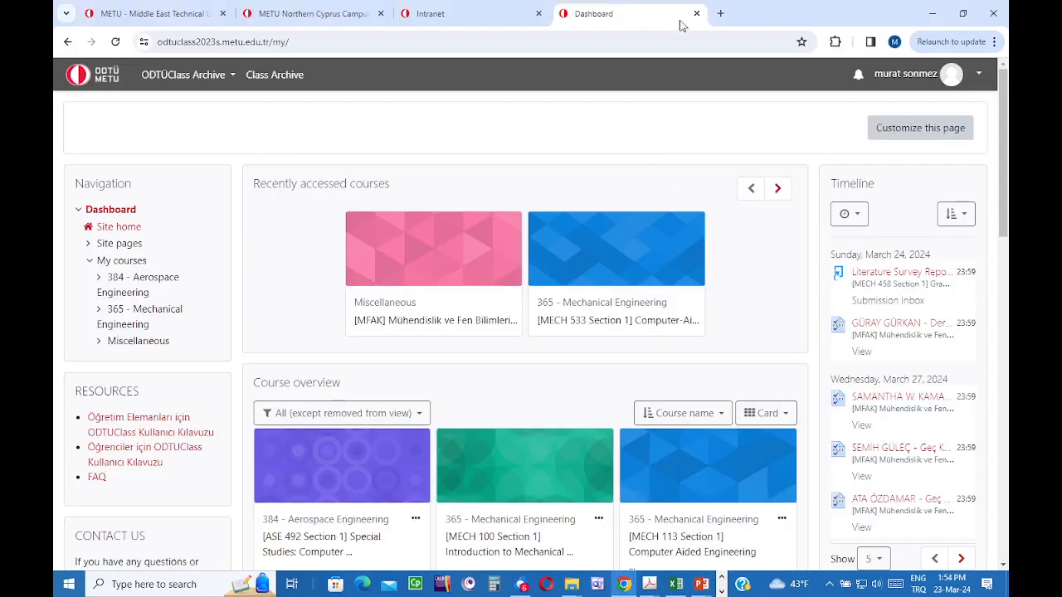
pyautogui.click(720, 15)
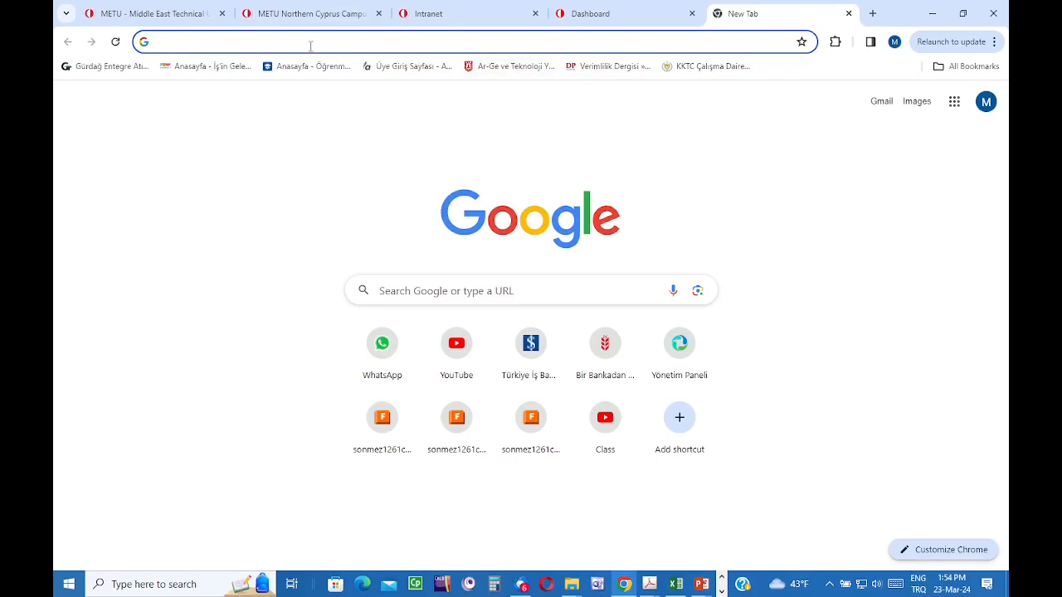
pyautogui.click(184, 45)
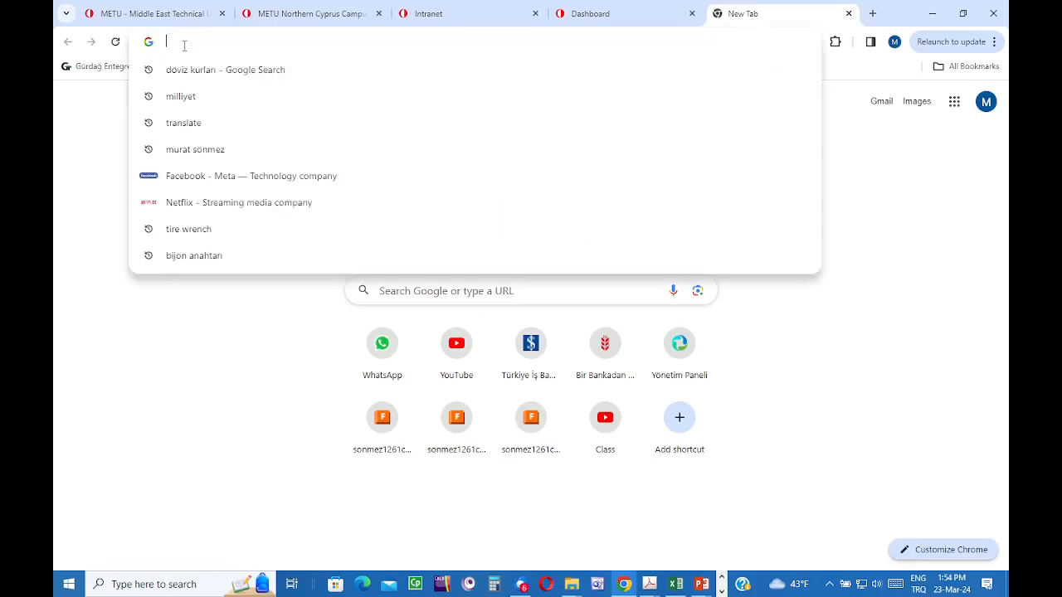
pyautogui.rightClick(184, 46)
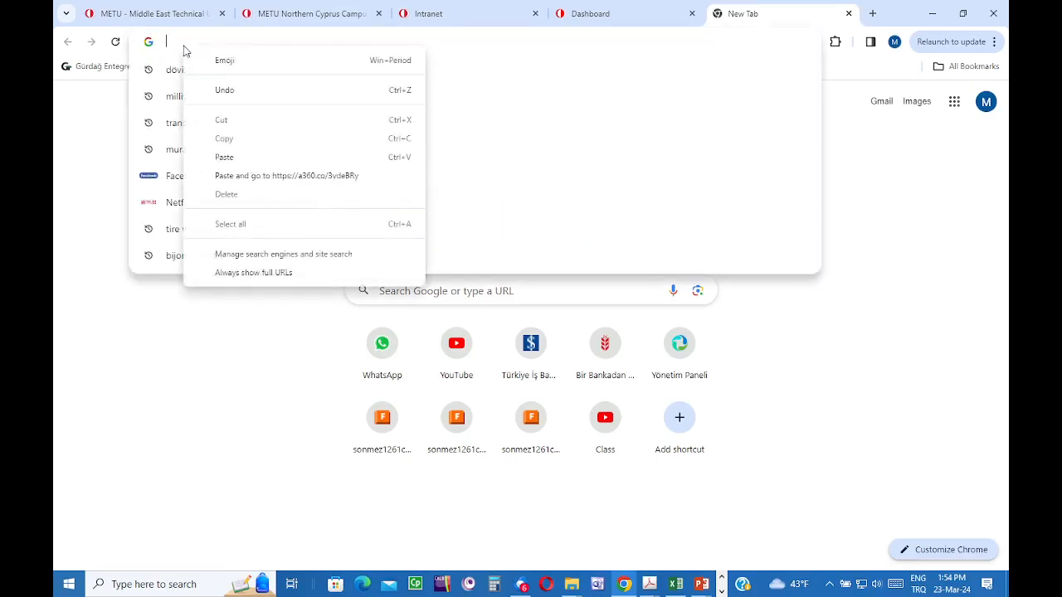
pyautogui.click(228, 159)
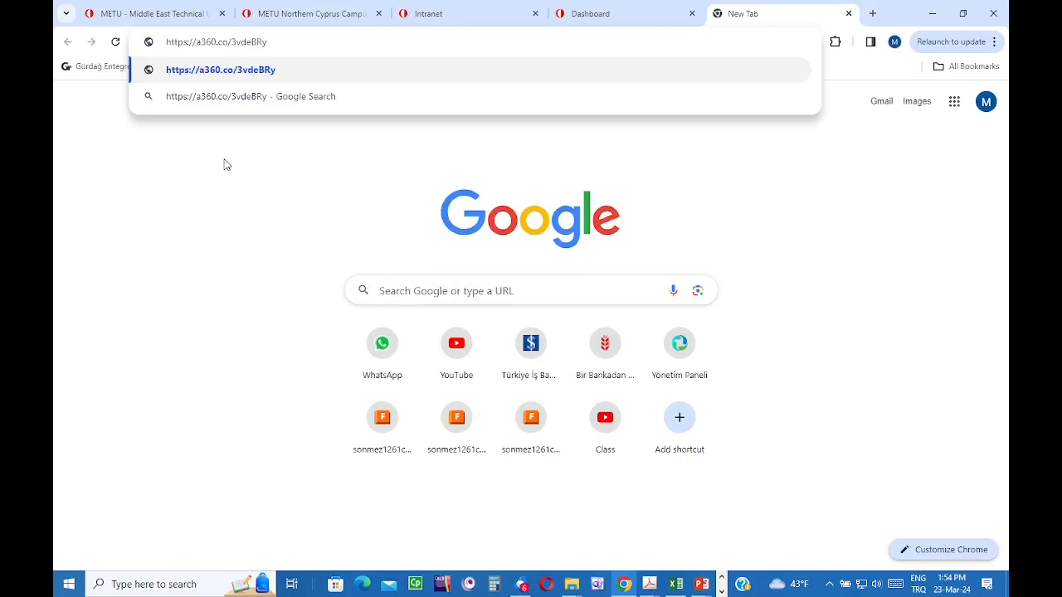
pyautogui.press('Return')
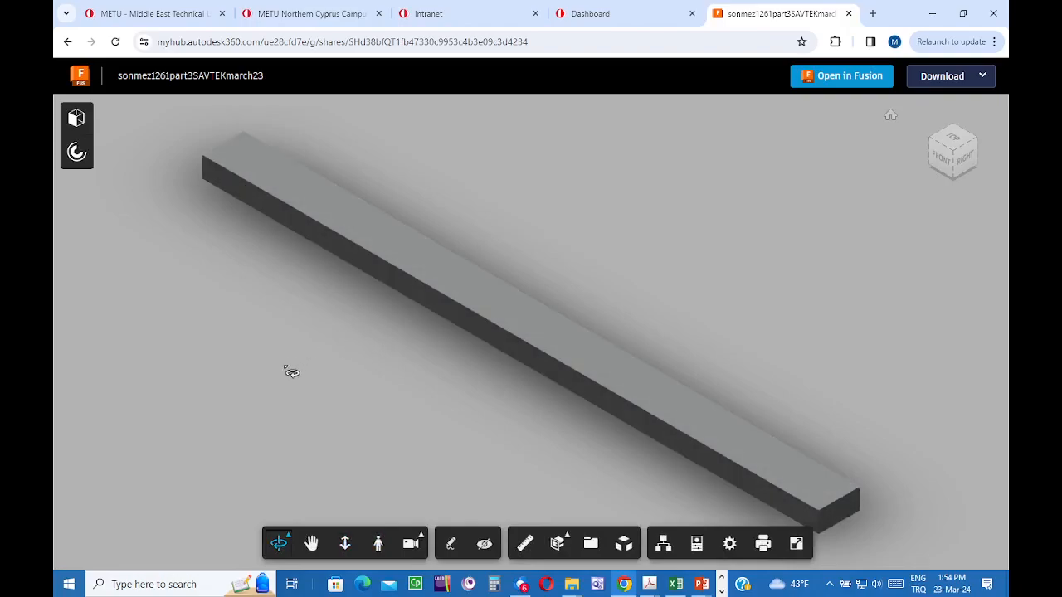
# Step: Show the file formats available for downloading the shared bar design
pyautogui.click(524, 545)
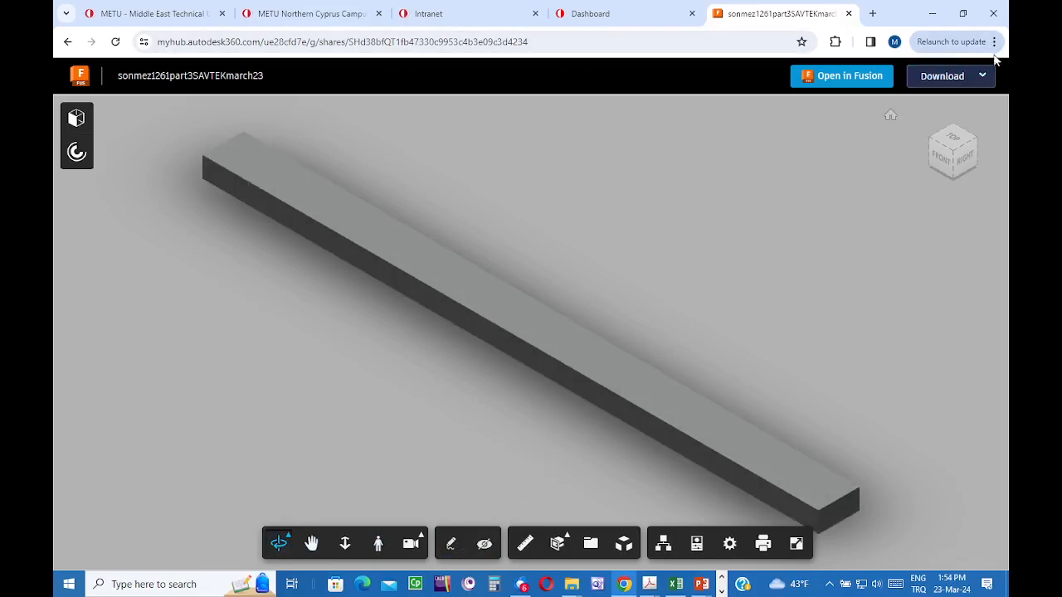
pyautogui.click(984, 79)
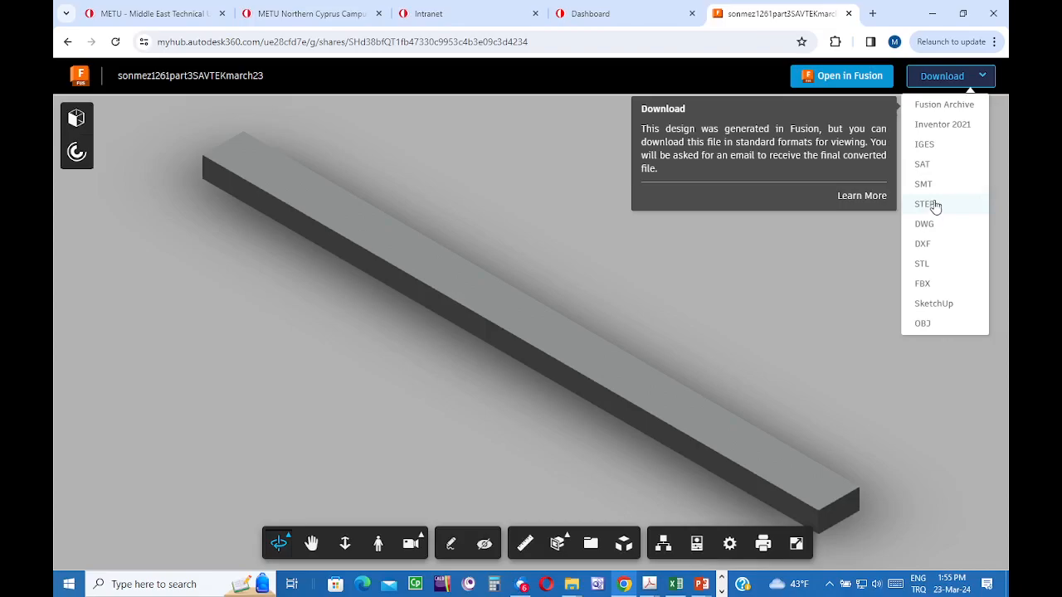
# Step: Request an Inventor 2021 export of the shared design, entering the recipient's email address for the download link
pyautogui.click(935, 126)
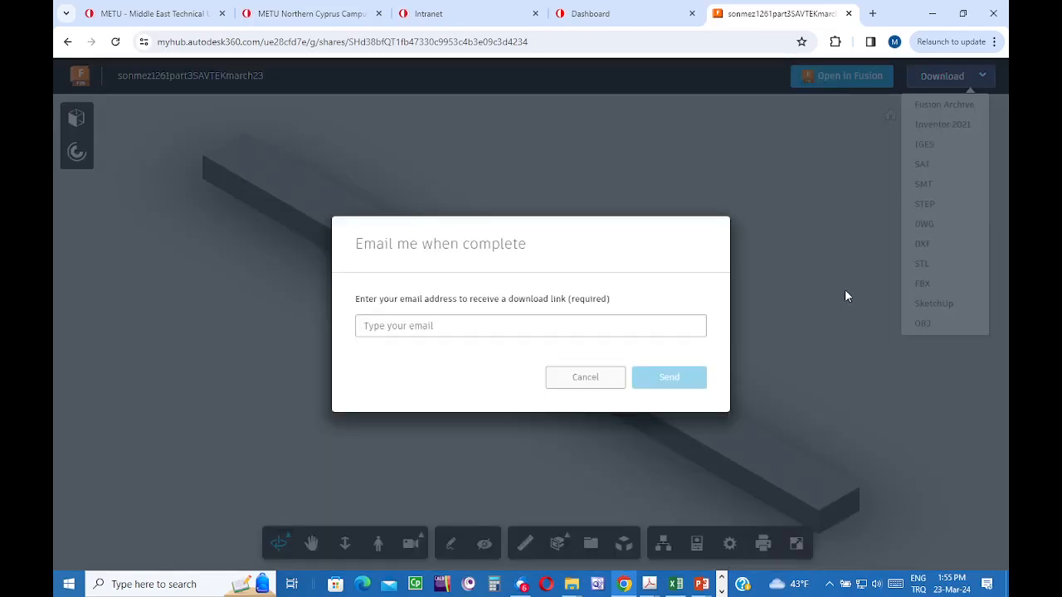
pyautogui.click(379, 325)
pyautogui.click(445, 360)
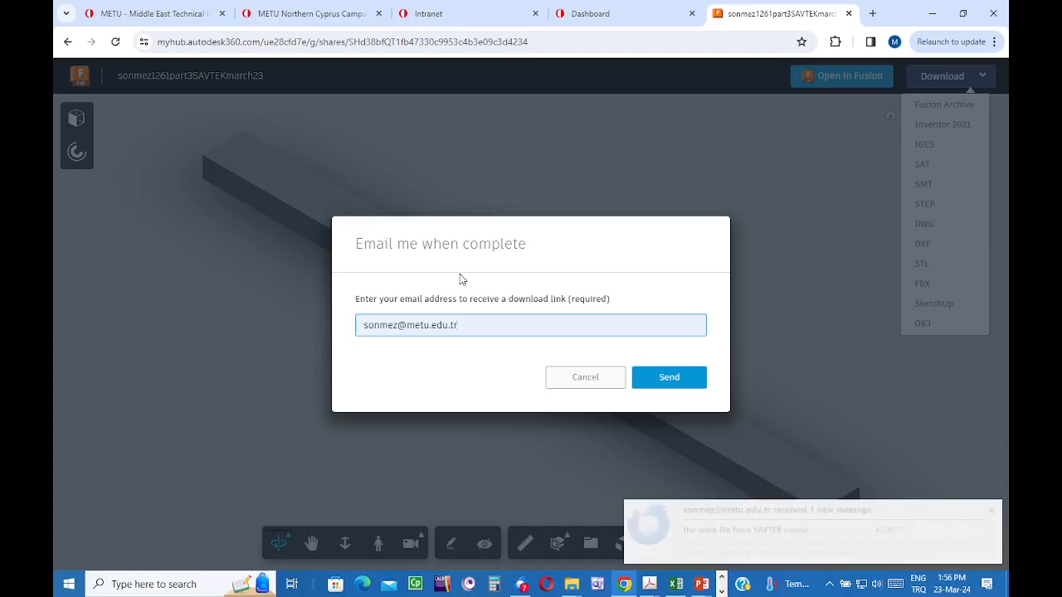
pyautogui.click(991, 510)
pyautogui.click(667, 379)
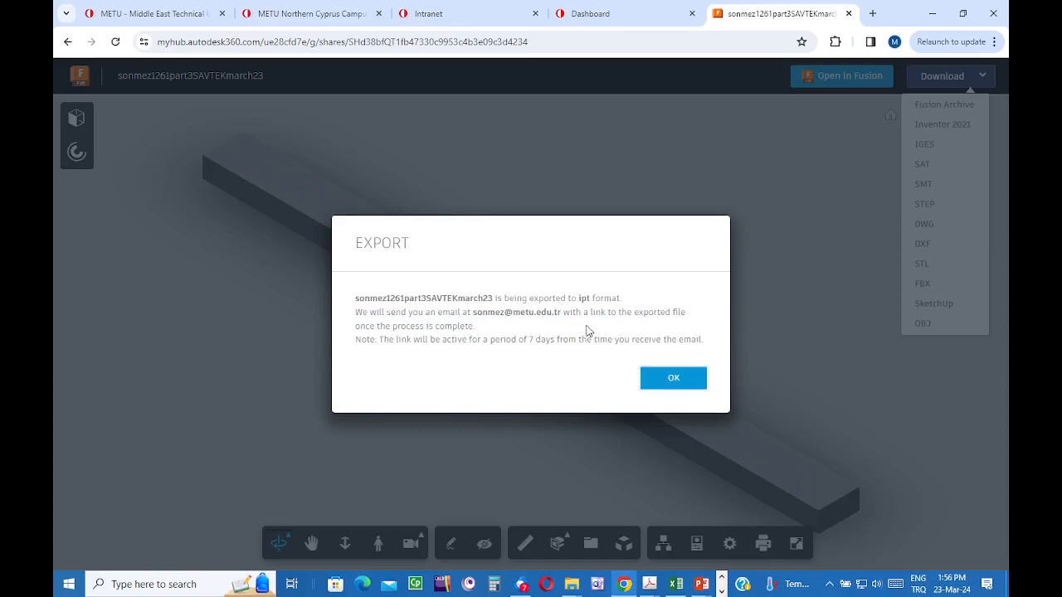
pyautogui.click(680, 382)
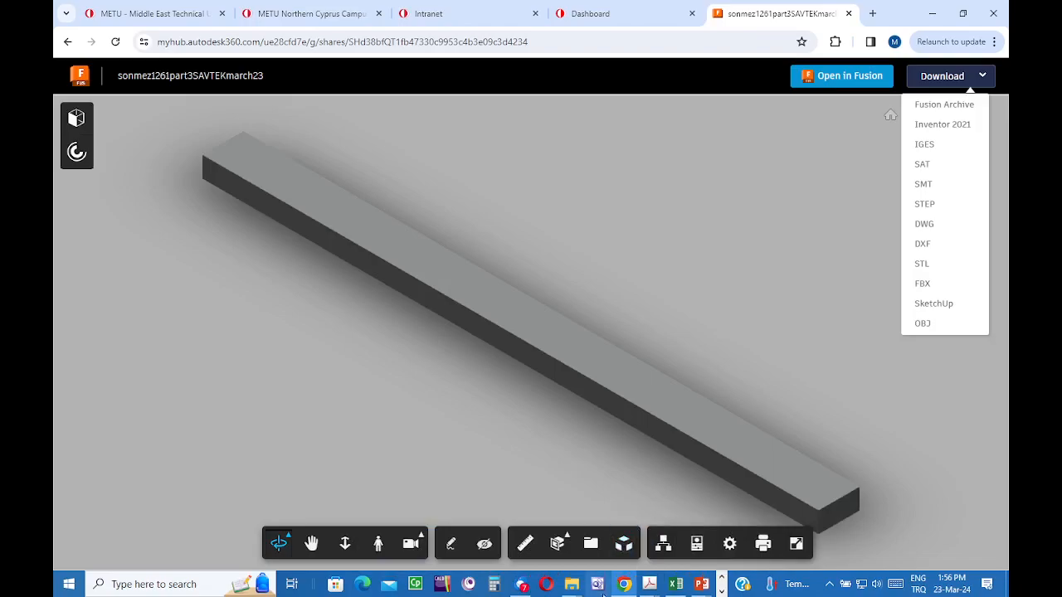
# Step: Switch to Thunderbird, find the "Download file" message from A360 via Fusion and download the exported design archive
pyautogui.click(521, 584)
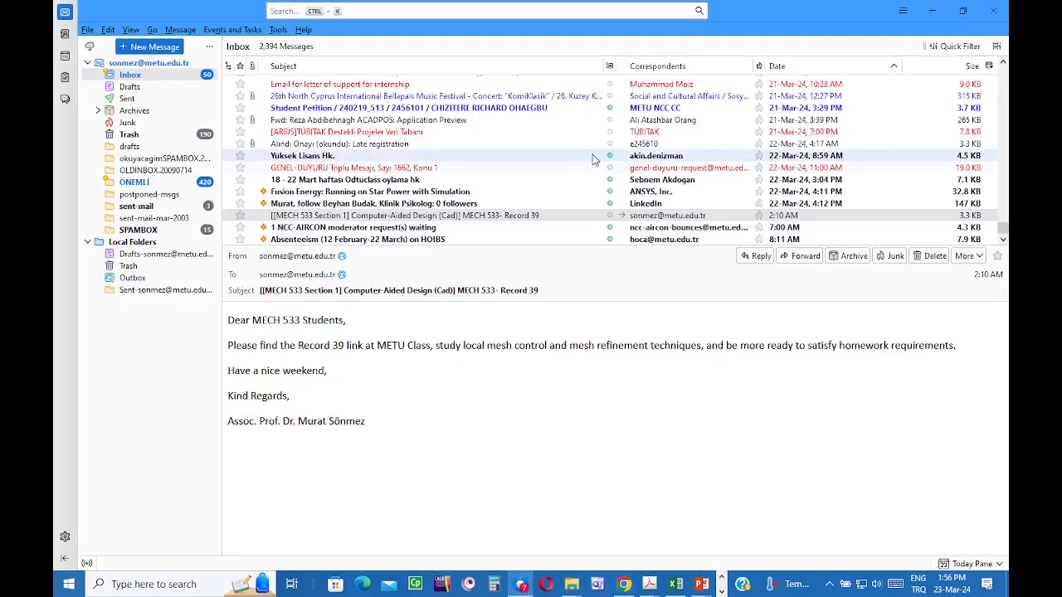
pyautogui.scroll(-2, 596, 160)
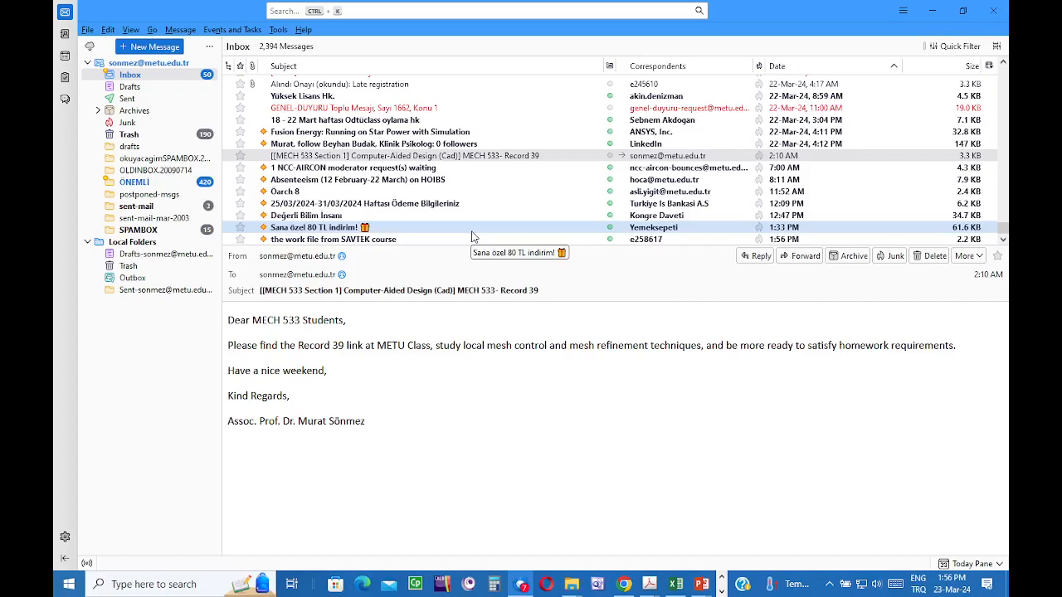
pyautogui.scroll(3, 500, 233)
pyautogui.scroll(-3, 502, 235)
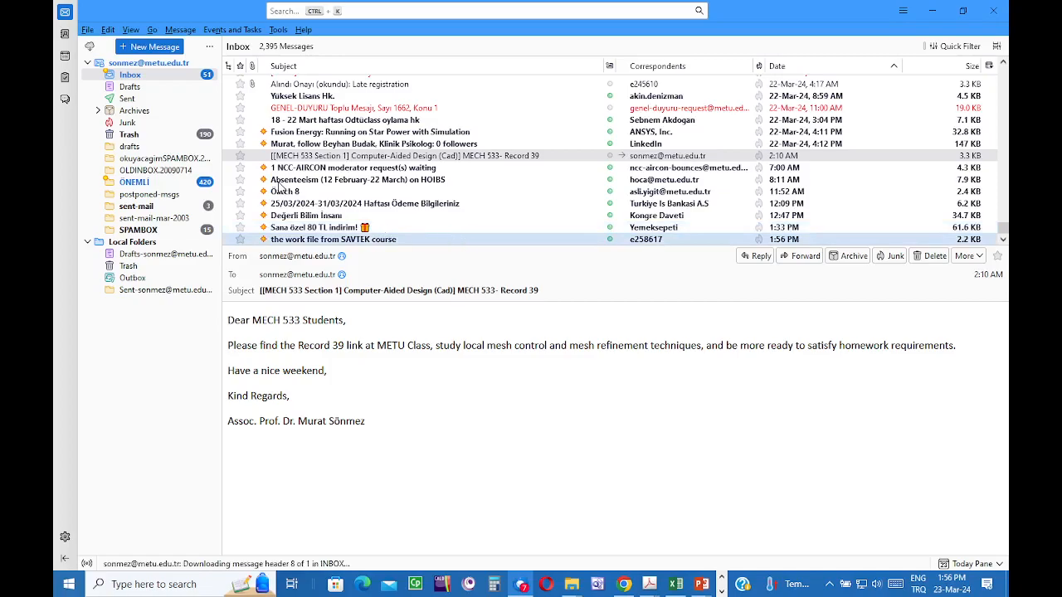
pyautogui.scroll(-1, 419, 178)
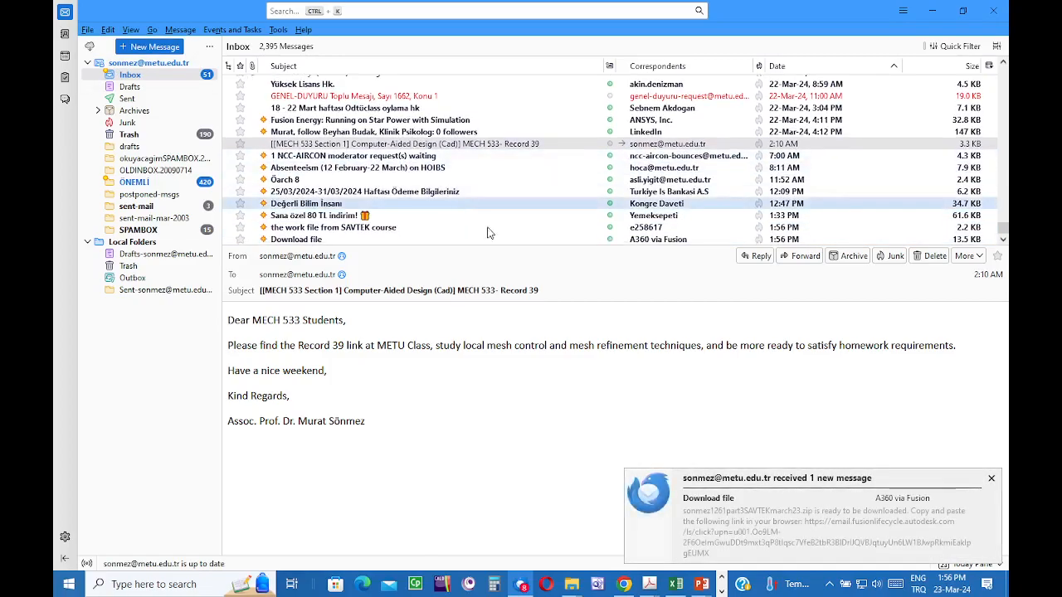
pyautogui.click(389, 240)
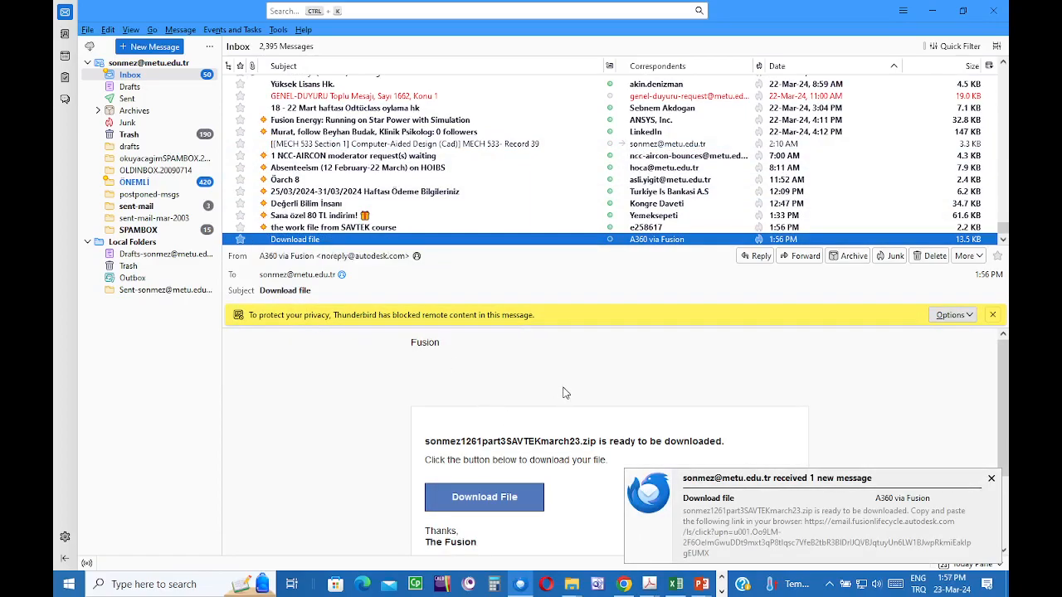
pyautogui.scroll(-2, 564, 393)
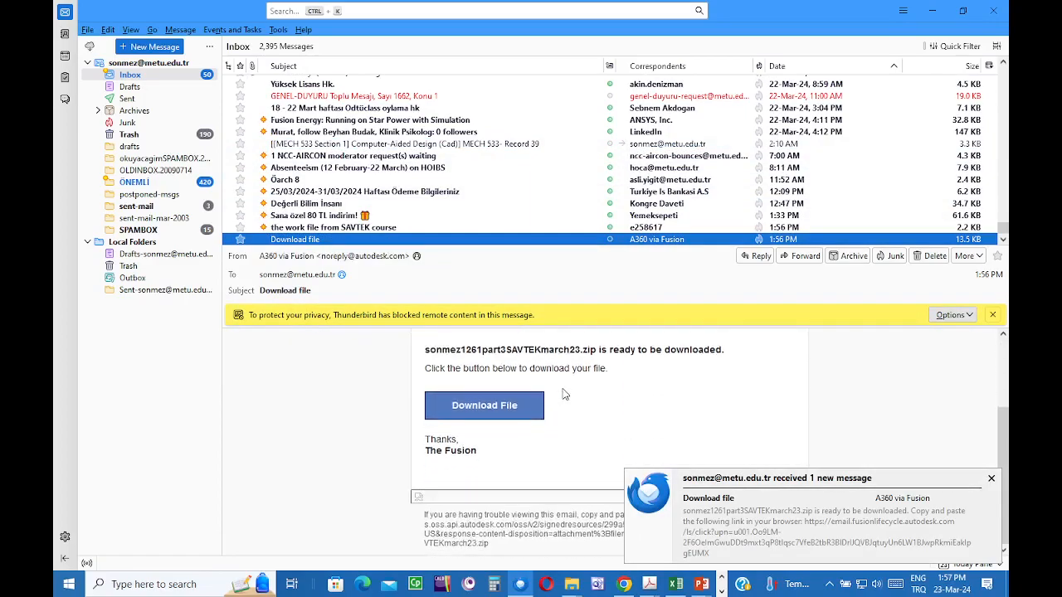
pyautogui.click(471, 410)
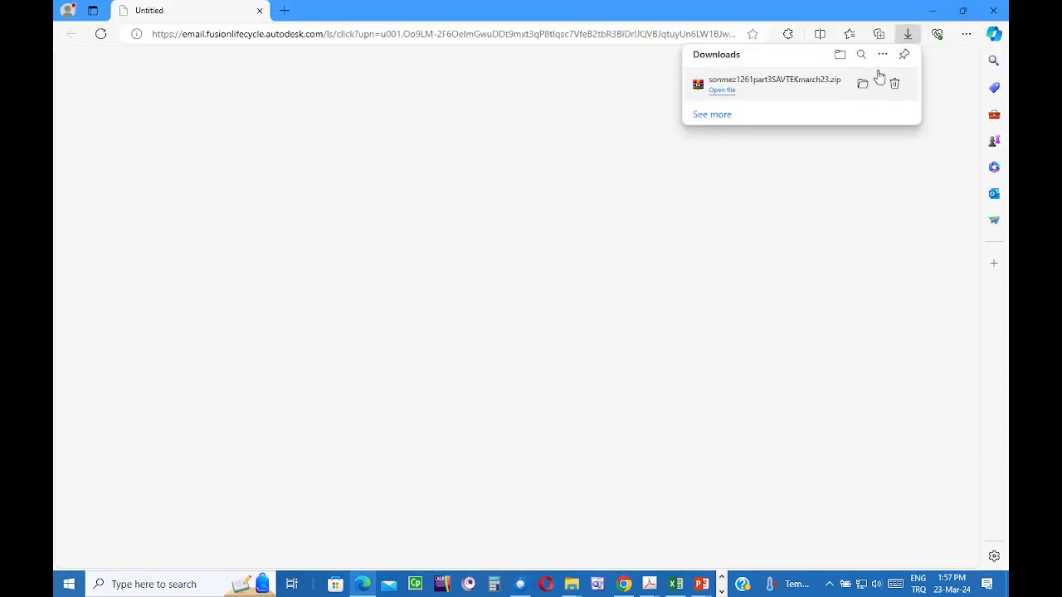
# Step: Show the exported archive in the Downloads folder and cut it for moving
pyautogui.click(840, 54)
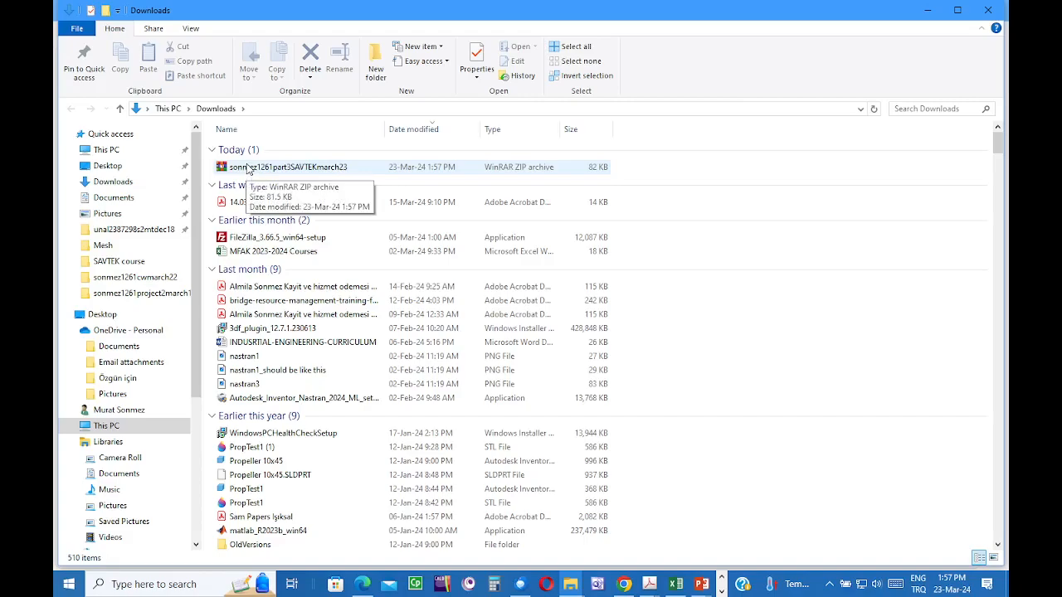
pyautogui.click(246, 169)
pyautogui.rightClick(246, 168)
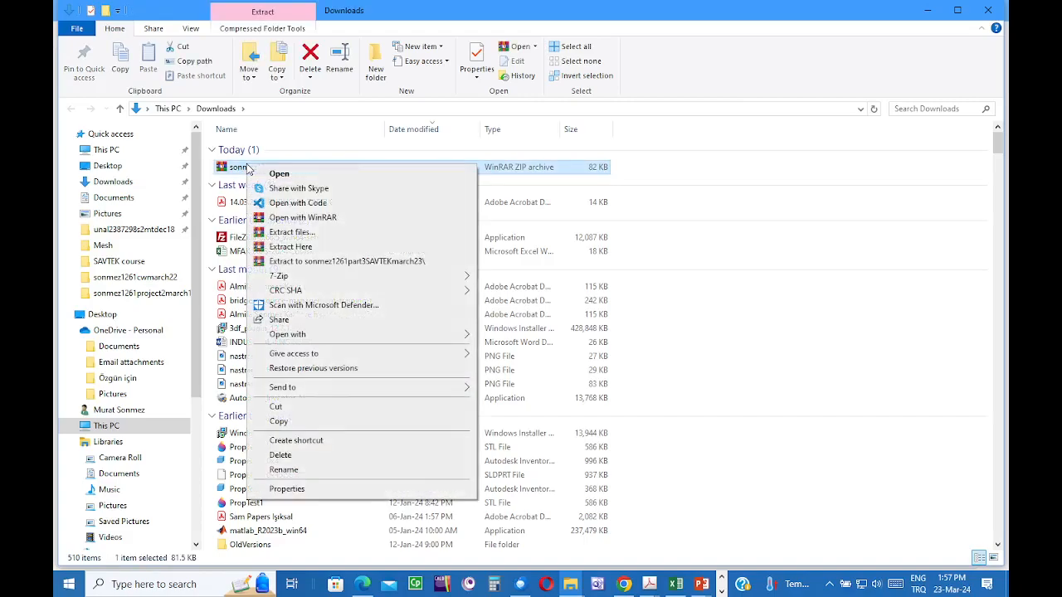
pyautogui.click(276, 407)
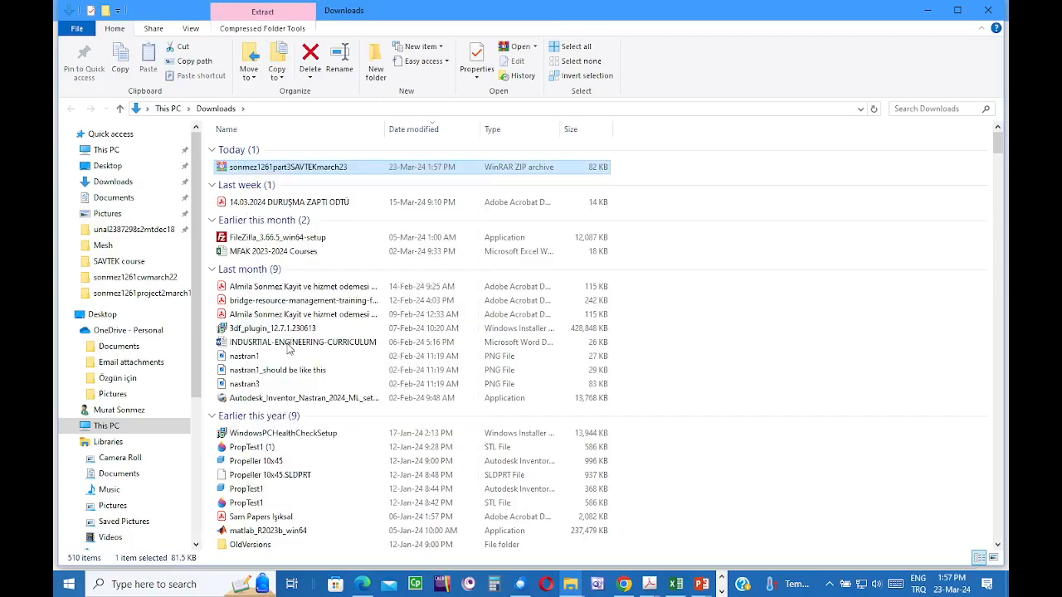
# Step: Paste the archive into the SAVTEK course folder under Savunma Teknolojileri Toplulugu on DATA (D:) and extract it there
pyautogui.click(167, 108)
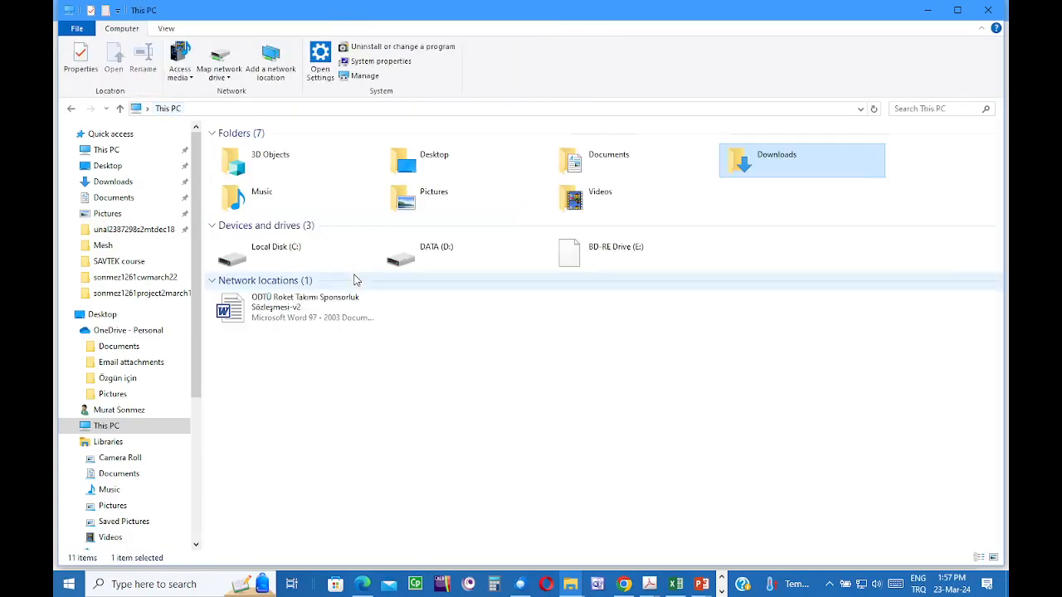
pyautogui.doubleClick(470, 264)
pyautogui.scroll(-10, 769, 465)
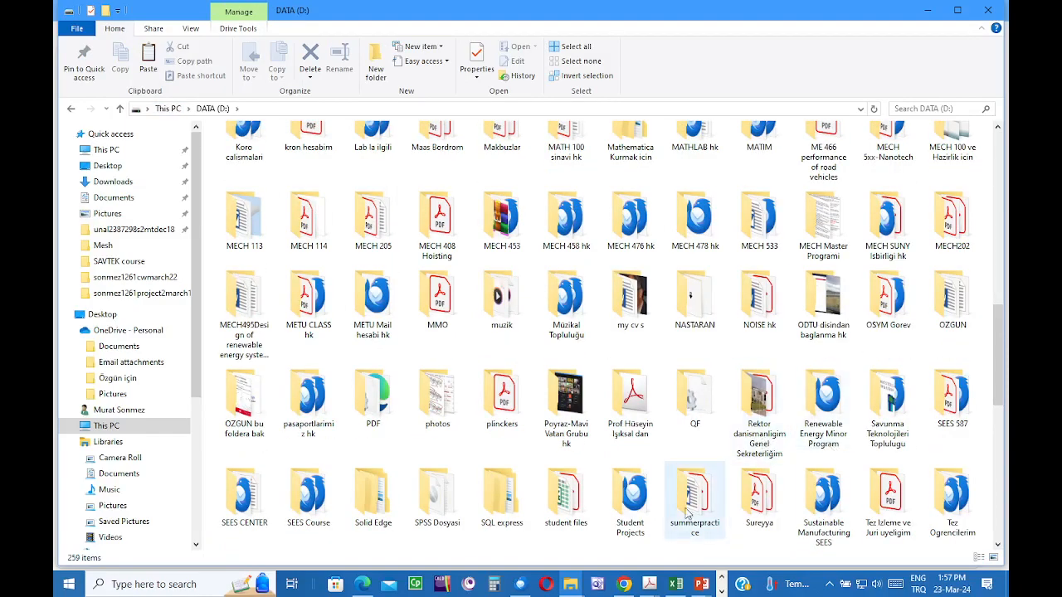
pyautogui.doubleClick(880, 394)
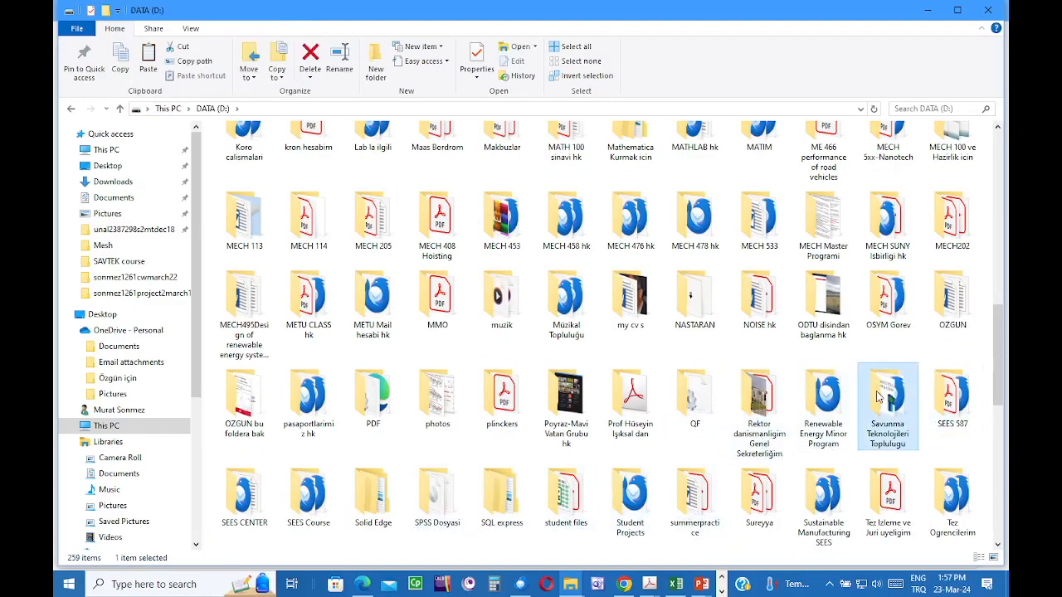
pyautogui.doubleClick(248, 150)
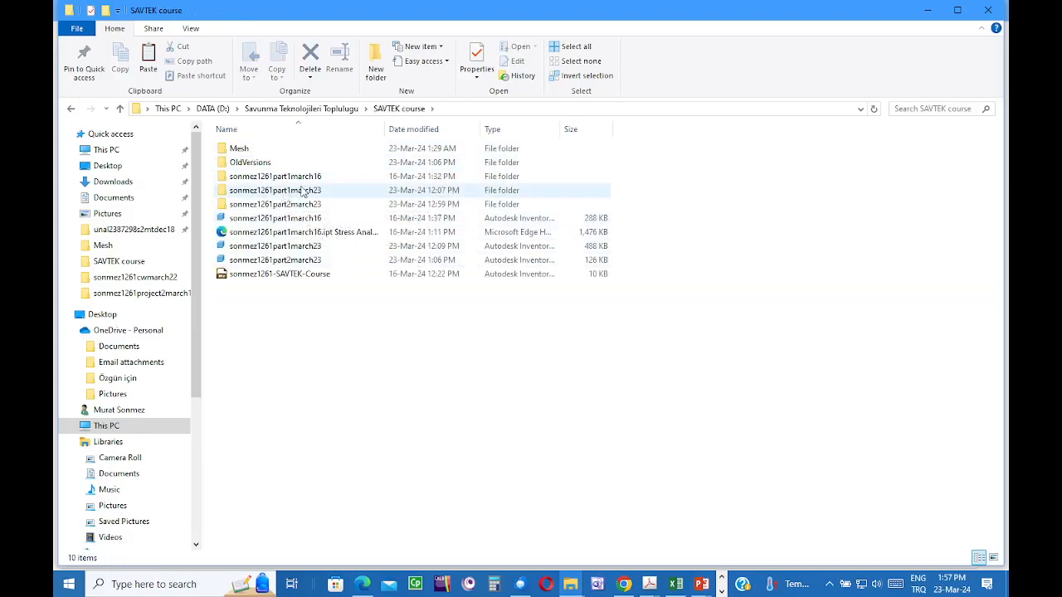
pyautogui.rightClick(313, 349)
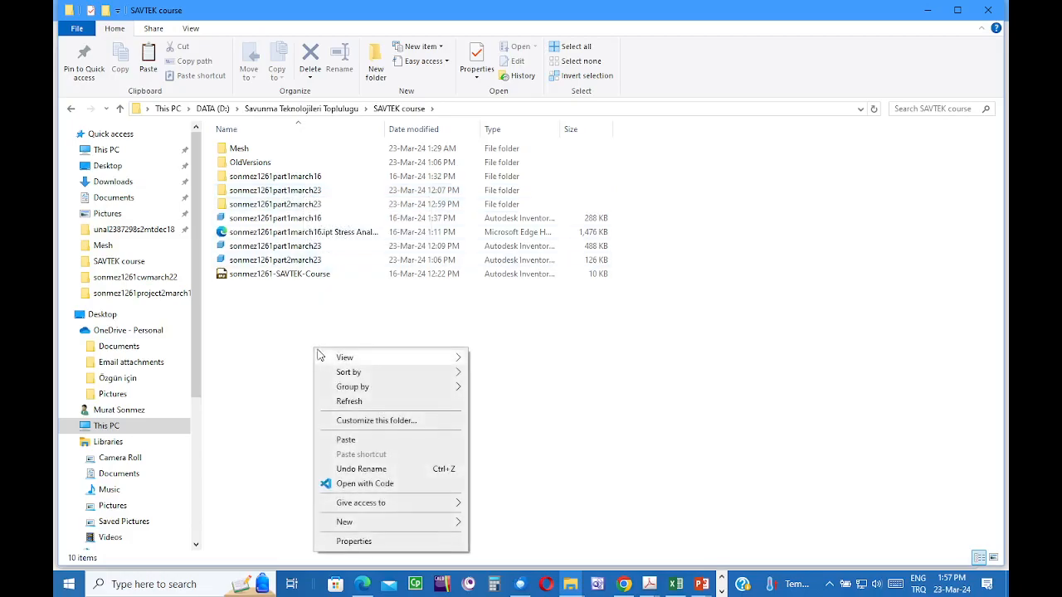
pyautogui.click(346, 448)
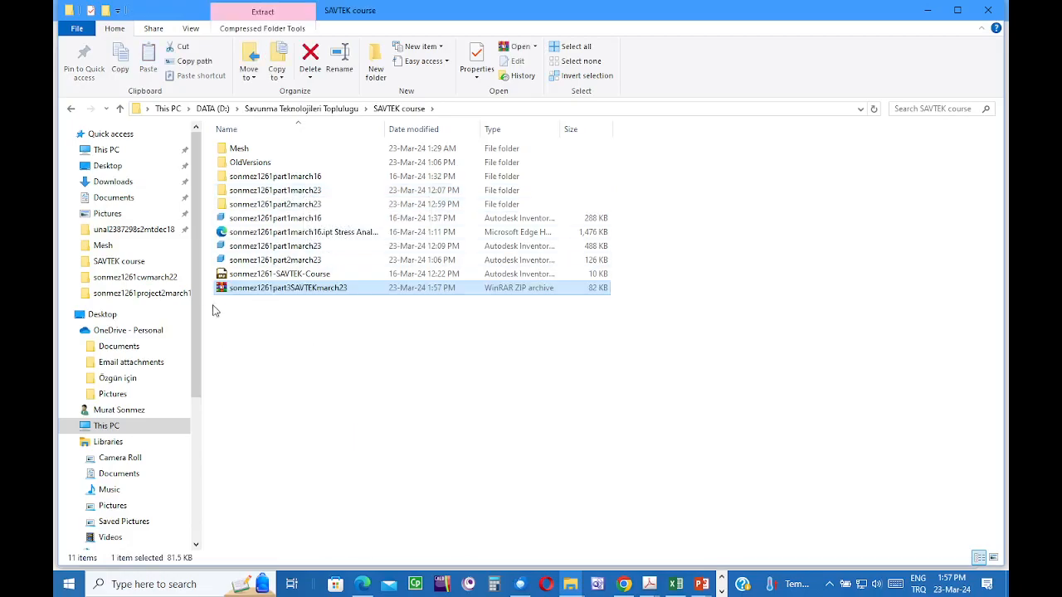
pyautogui.rightClick(265, 290)
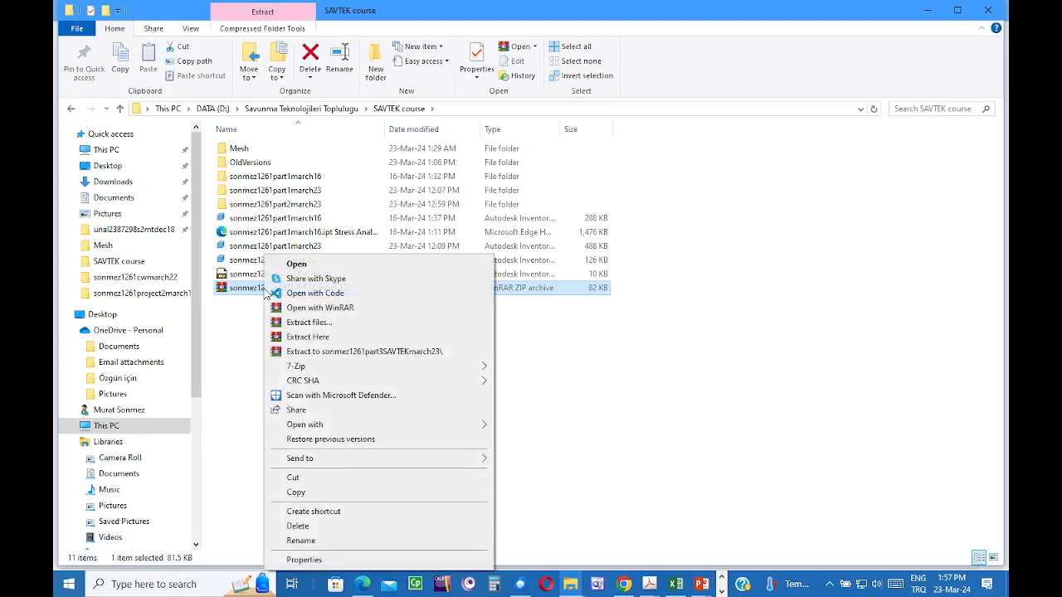
pyautogui.click(314, 338)
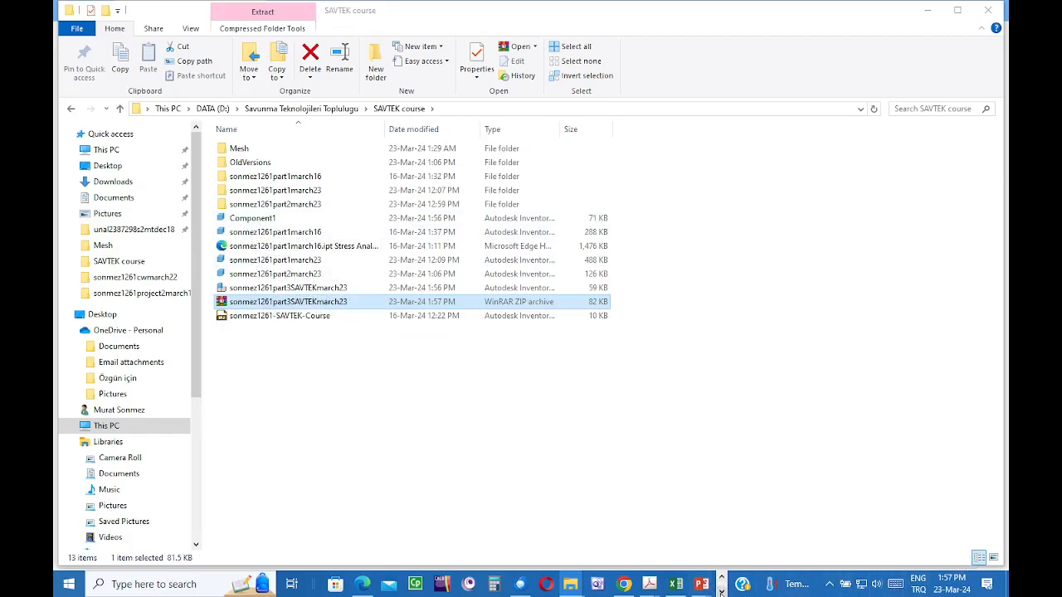
# Step: Switch back to Google Chrome and load the Simulation Model 1 - Study 1 - Static Stress results of the shared design
pyautogui.click(624, 584)
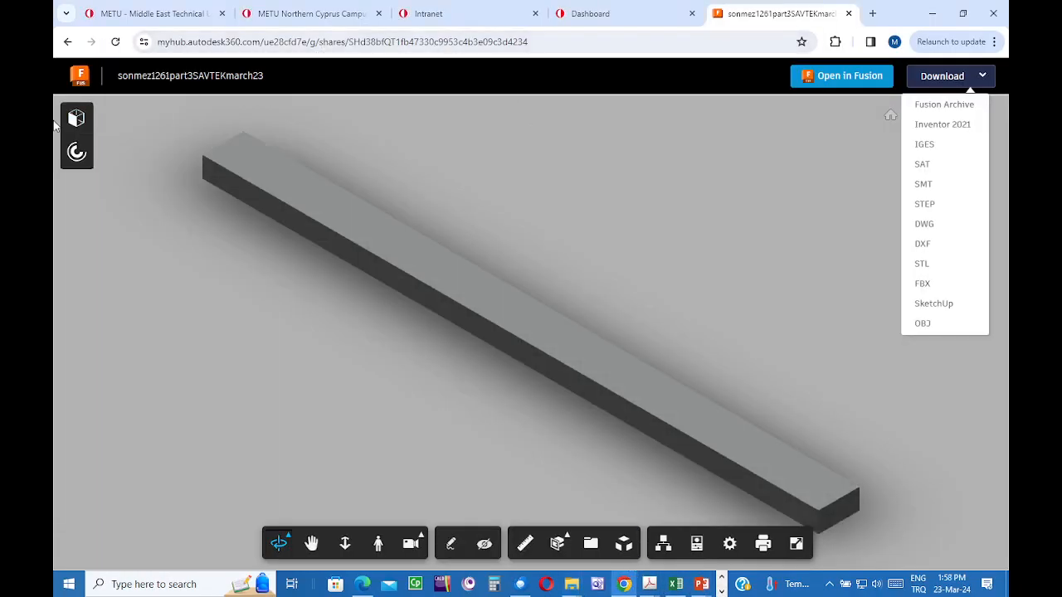
pyautogui.click(77, 154)
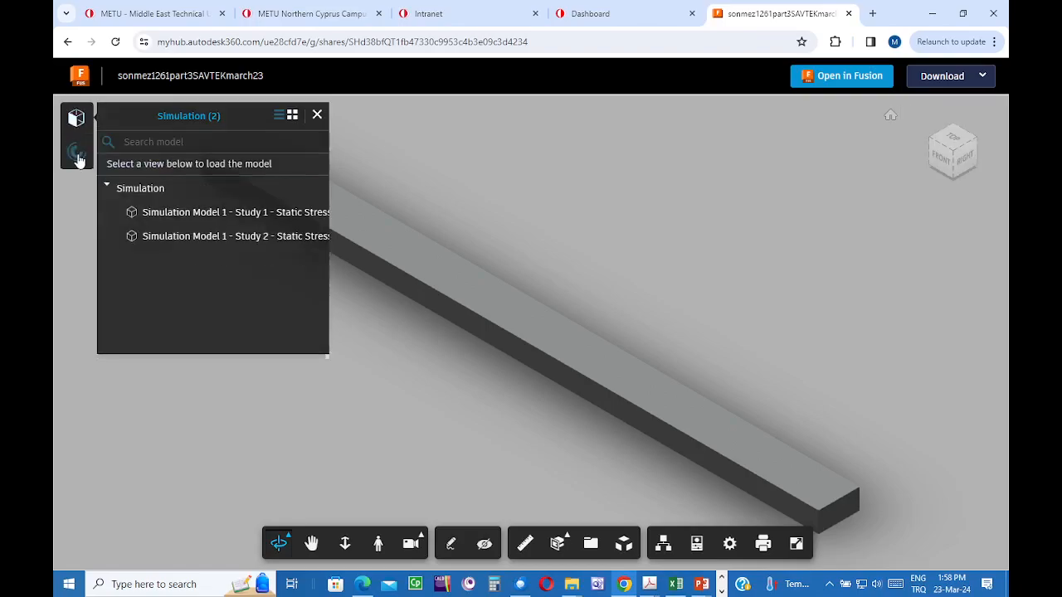
pyautogui.click(220, 214)
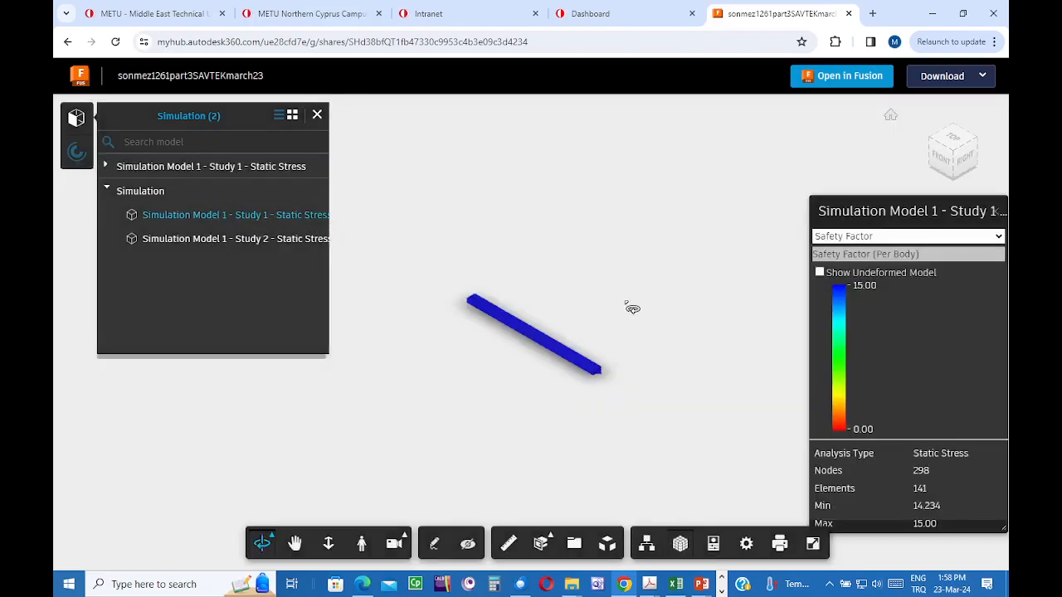
pyautogui.scroll(5, 618, 332)
pyautogui.moveTo(569, 334); pyautogui.dragTo(602, 294, button='middle')
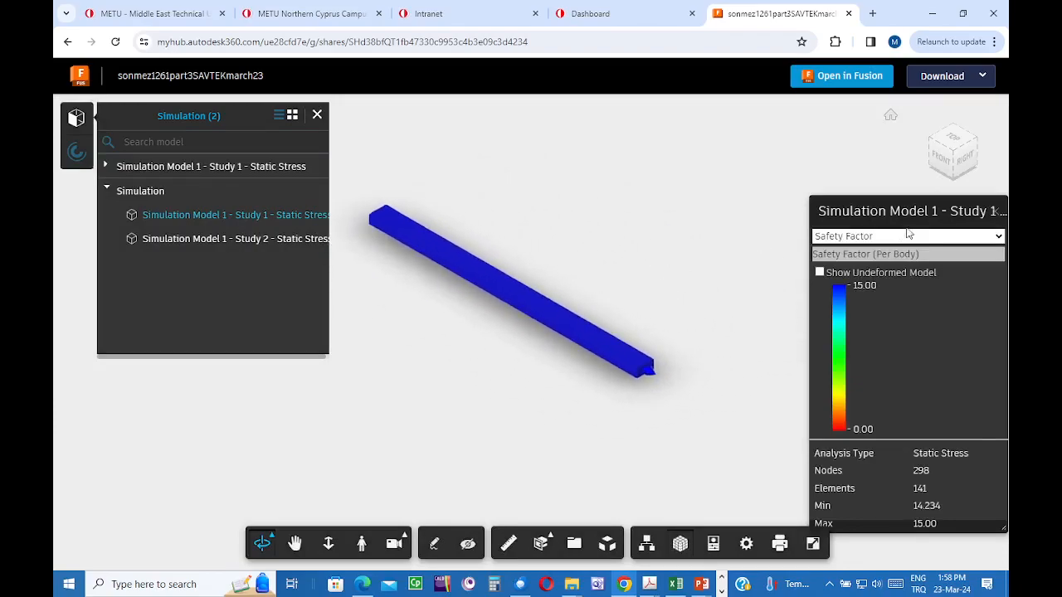
# Step: Show Study 1's von Mises stress results instead of the safety factor and examine the bar
pyautogui.moveTo(897, 205); pyautogui.dragTo(790, 115)
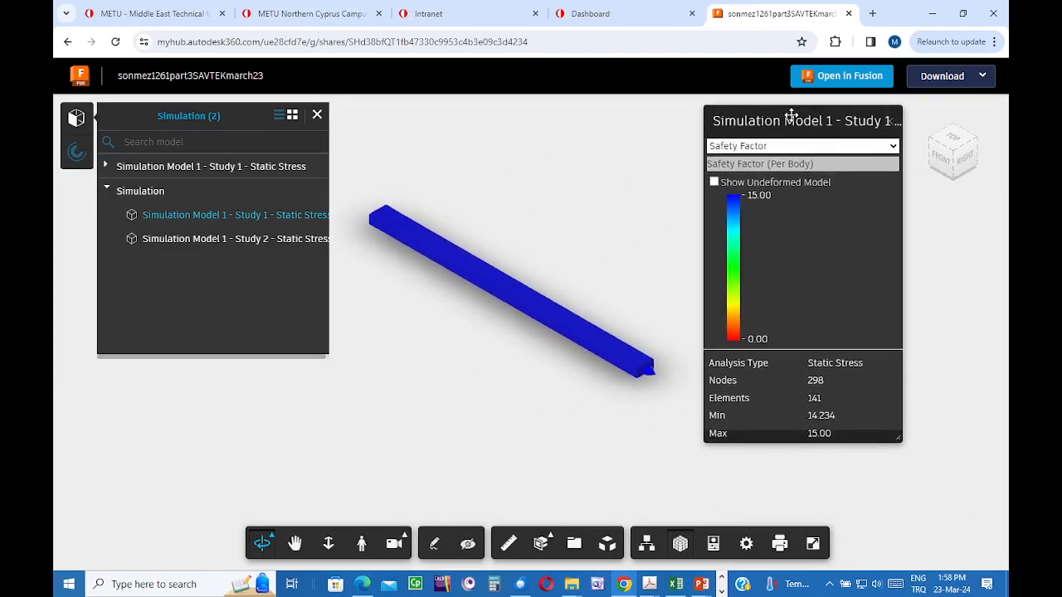
pyautogui.click(893, 147)
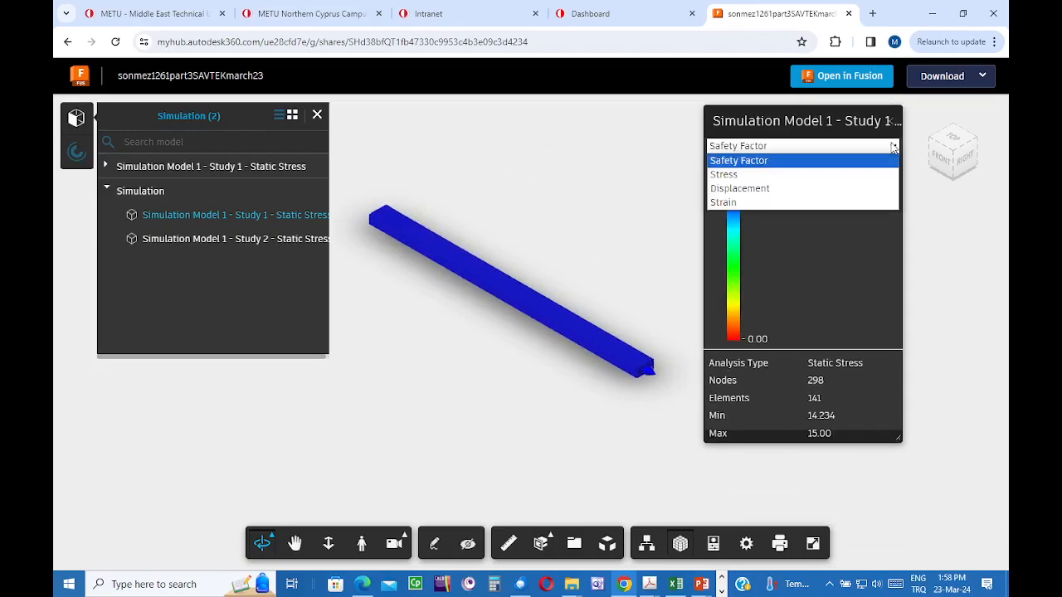
pyautogui.click(730, 175)
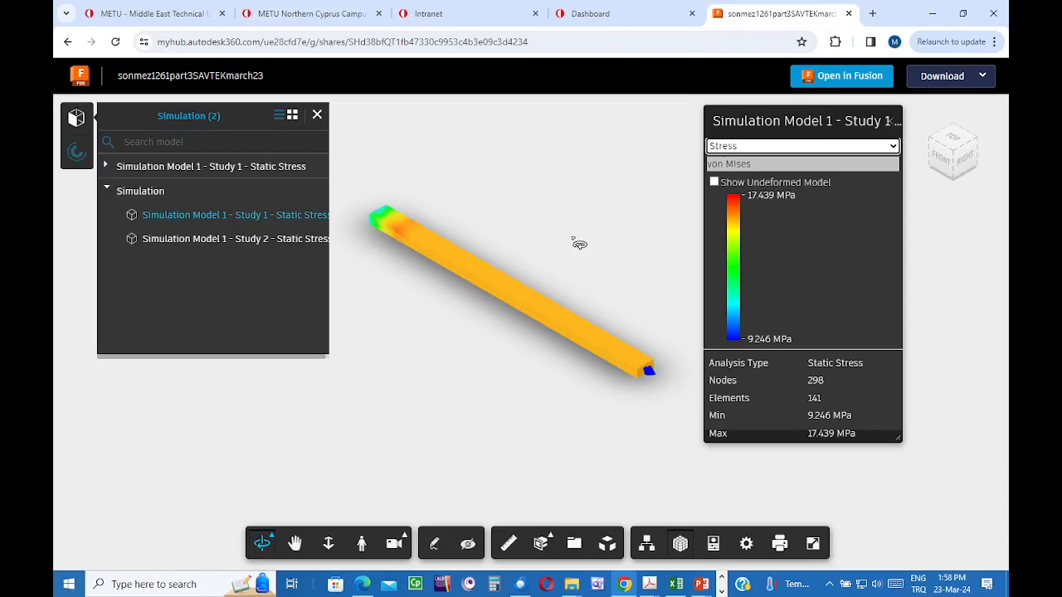
pyautogui.moveTo(544, 359); pyautogui.dragTo(543, 313)
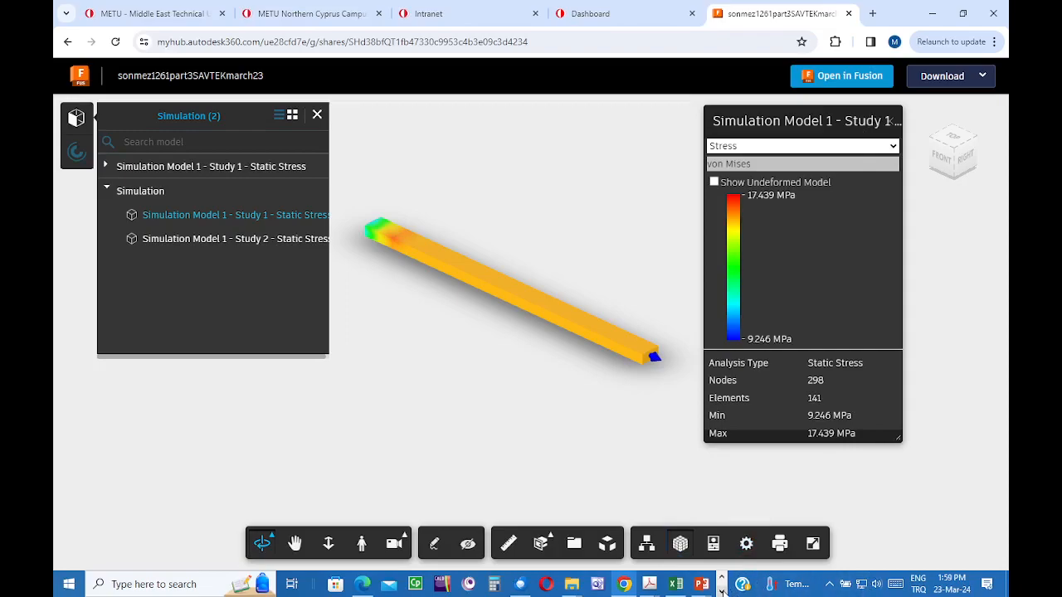
# Step: Switch to OBS, show the Video Capture Device source and hide the Display Capture source
pyautogui.click(722, 591)
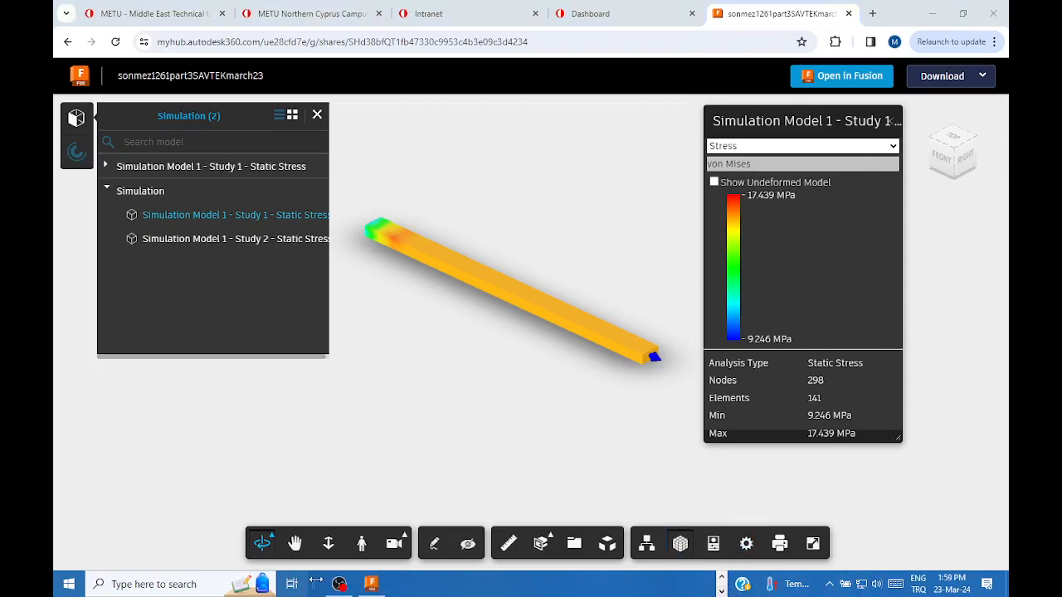
pyautogui.click(336, 585)
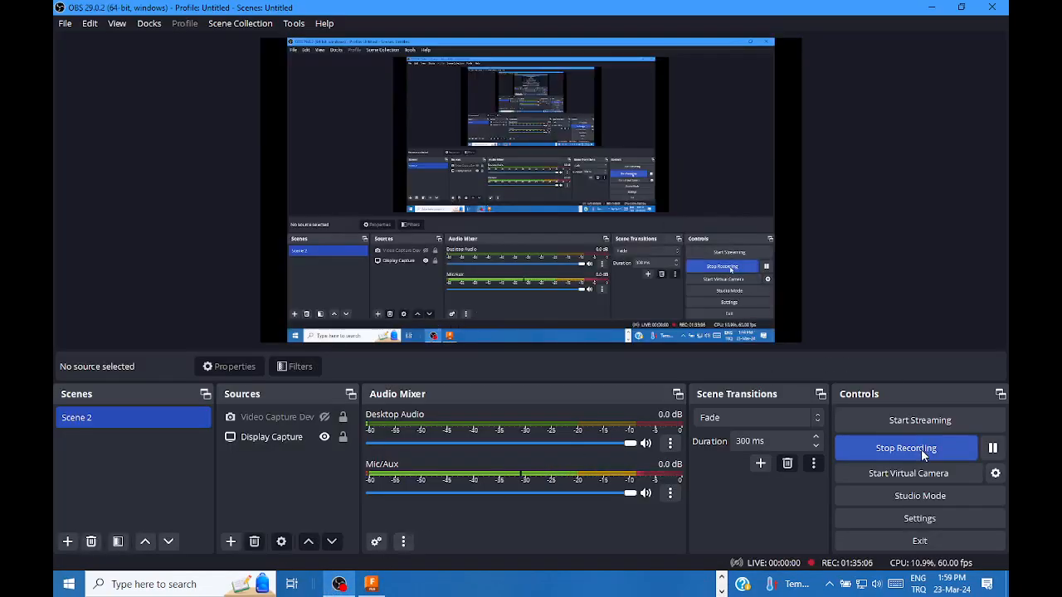
pyautogui.click(324, 417)
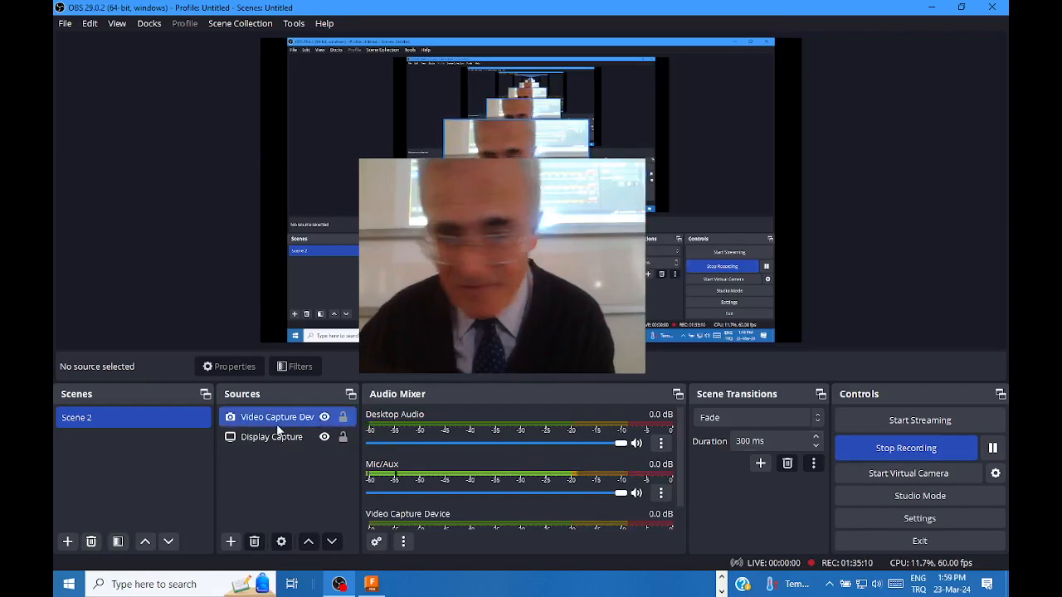
pyautogui.click(324, 436)
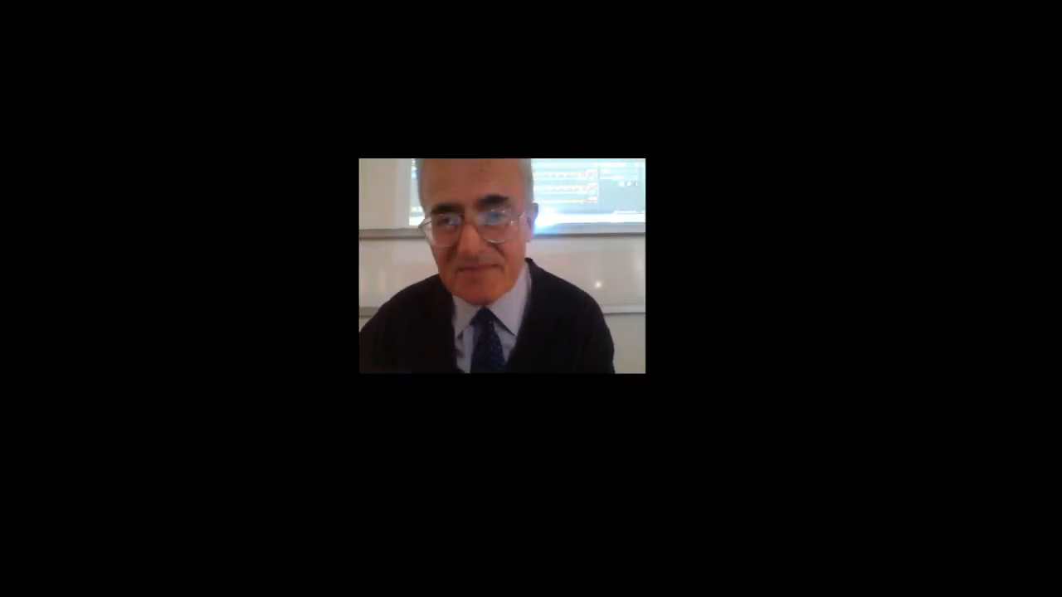